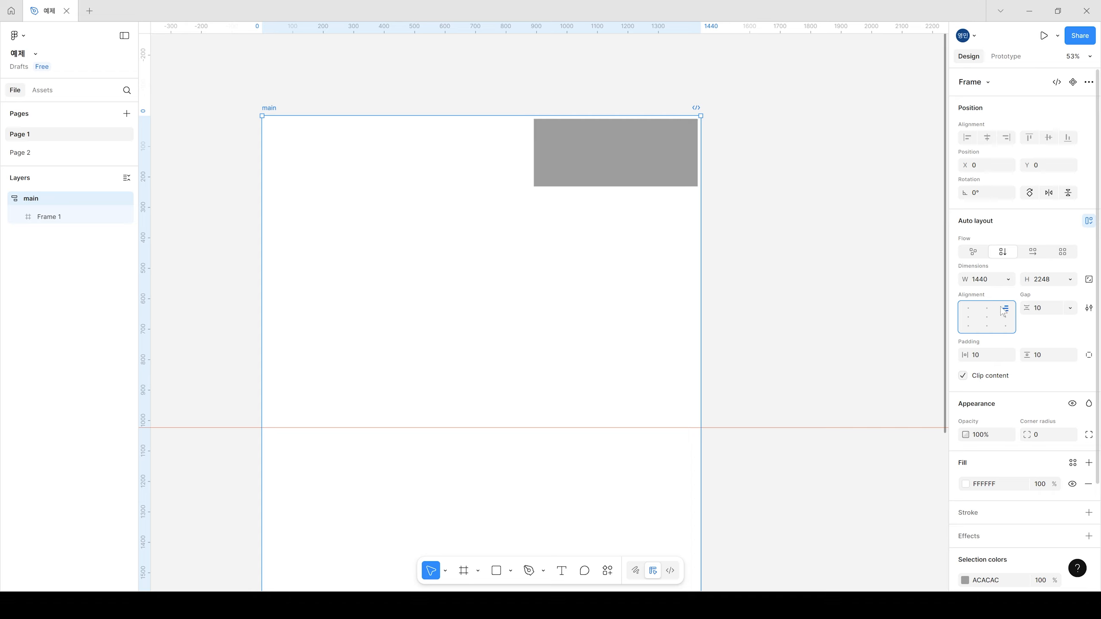
Step: Try several auto layout alignment positions for the main frame, finishing with top center alignment
{"action": "left_click", "coordinate": [968, 308]}
{"action": "left_click", "coordinate": [987, 309]}
{"action": "left_click", "coordinate": [1006, 308]}
{"action": "left_click", "coordinate": [969, 318]}
{"action": "left_click", "coordinate": [987, 318]}
{"action": "left_click", "coordinate": [1005, 317]}
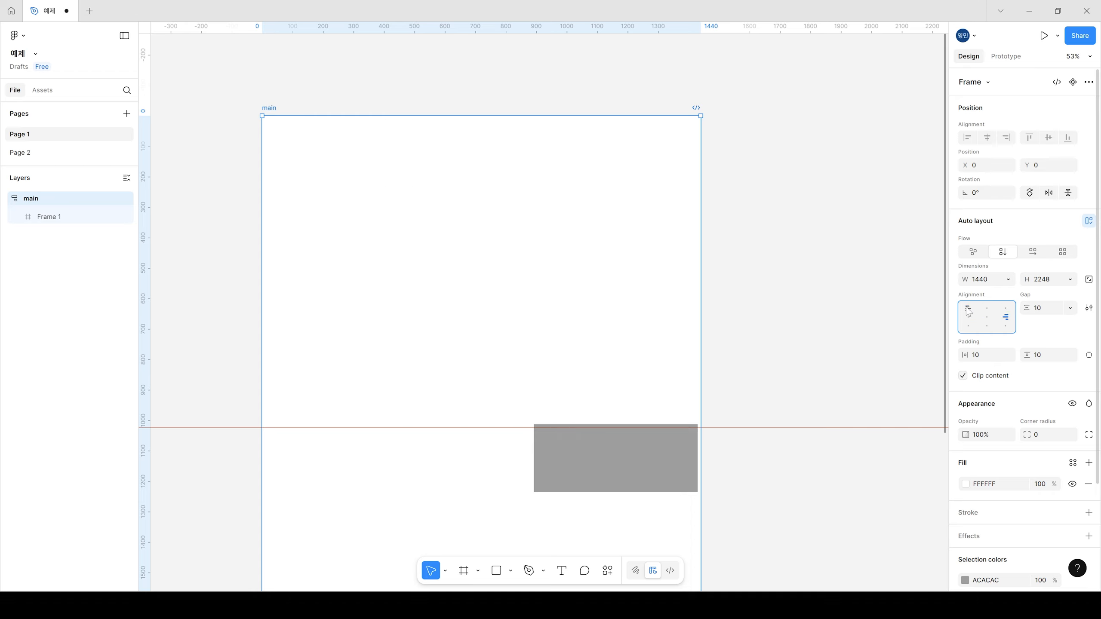
{"action": "left_click", "coordinate": [968, 309]}
{"action": "left_click", "coordinate": [986, 309]}
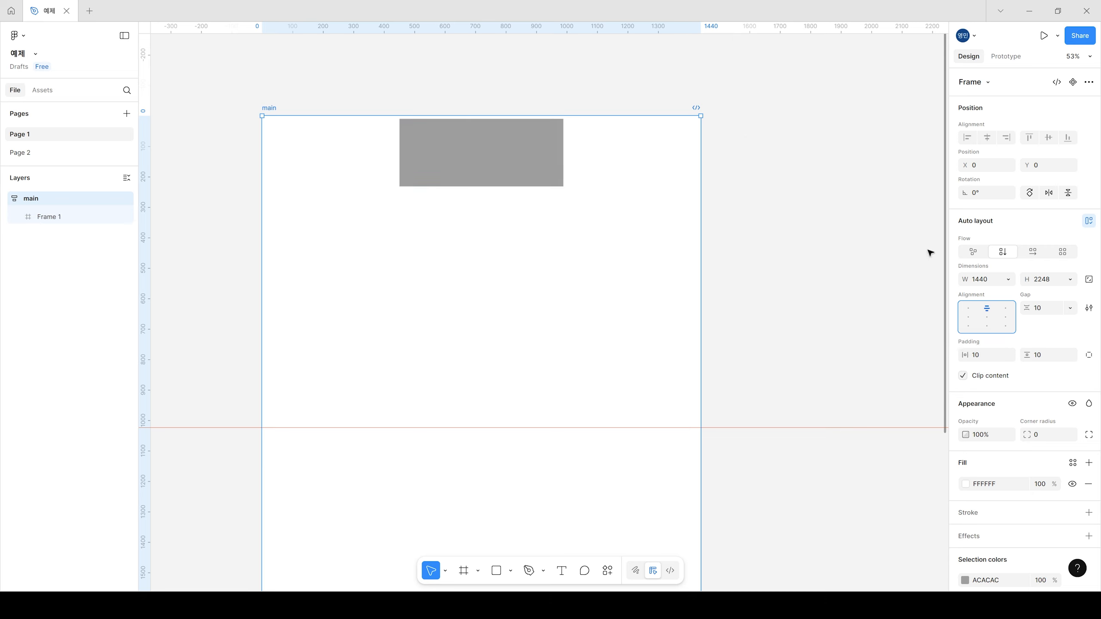
{"action": "left_click", "coordinate": [988, 318]}
{"action": "left_click", "coordinate": [987, 309]}
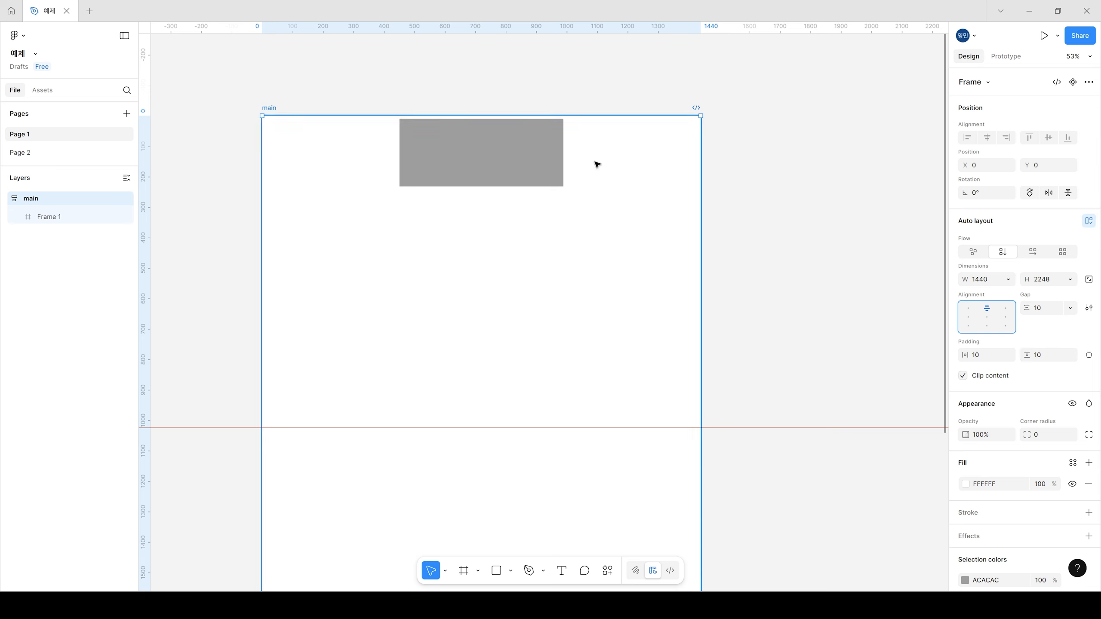
{"action": "left_click", "coordinate": [496, 177]}
{"action": "key", "text": "ctrl+d"}
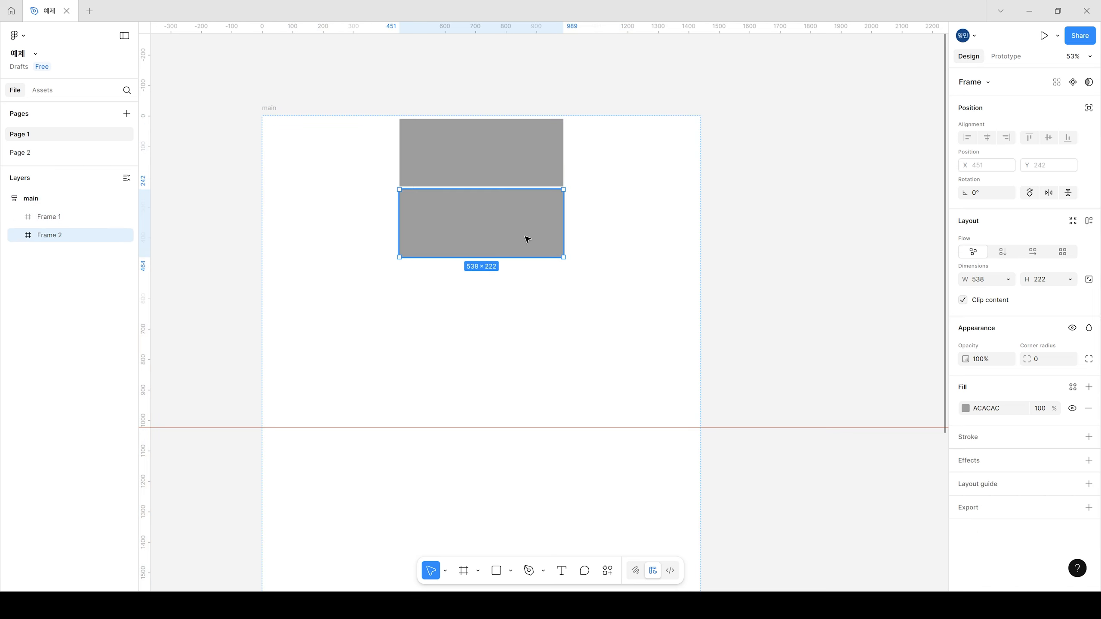
{"action": "left_click", "coordinate": [531, 158], "text": "shift"}
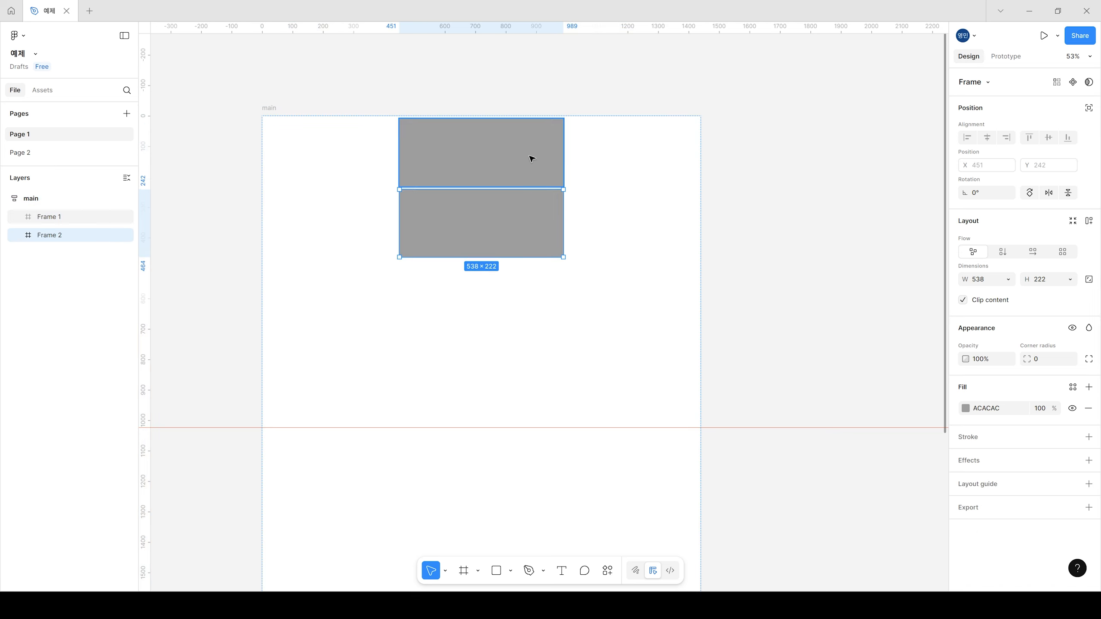
{"action": "left_click", "coordinate": [878, 175]}
{"action": "left_click", "coordinate": [527, 219]}
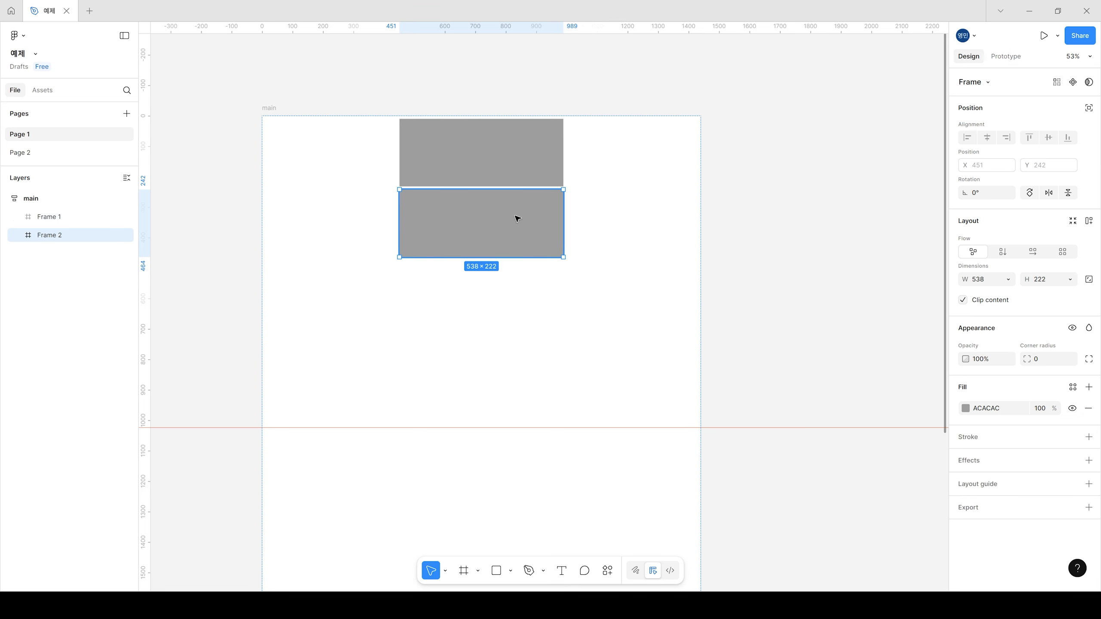
{"action": "key", "text": "Delete"}
Step: Duplicate the grey frame inside the main frame
{"action": "left_click", "coordinate": [507, 163]}
{"action": "key", "text": "ctrl+d"}
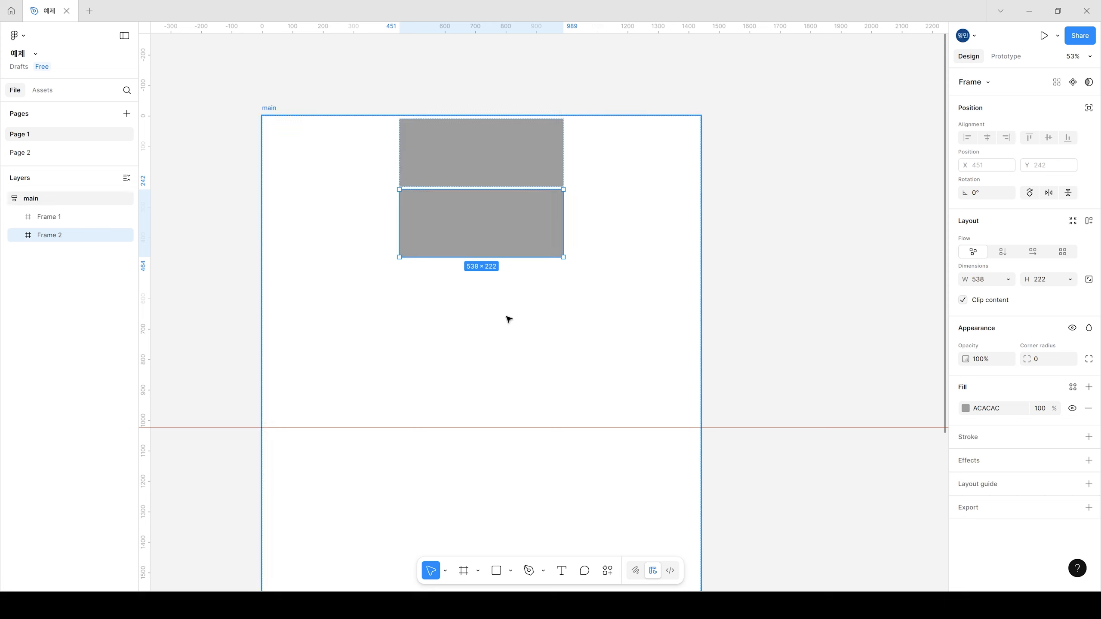
Step: Try to move the second grey frame freely away from its auto layout position inside the main frame
{"action": "left_click_drag", "start_coordinate": [530, 240], "coordinate": [422, 320]}
{"action": "left_click_drag", "start_coordinate": [486, 221], "coordinate": [588, 320]}
{"action": "left_click_drag", "start_coordinate": [521, 230], "coordinate": [522, 284]}
{"action": "left_click", "coordinate": [270, 108]}
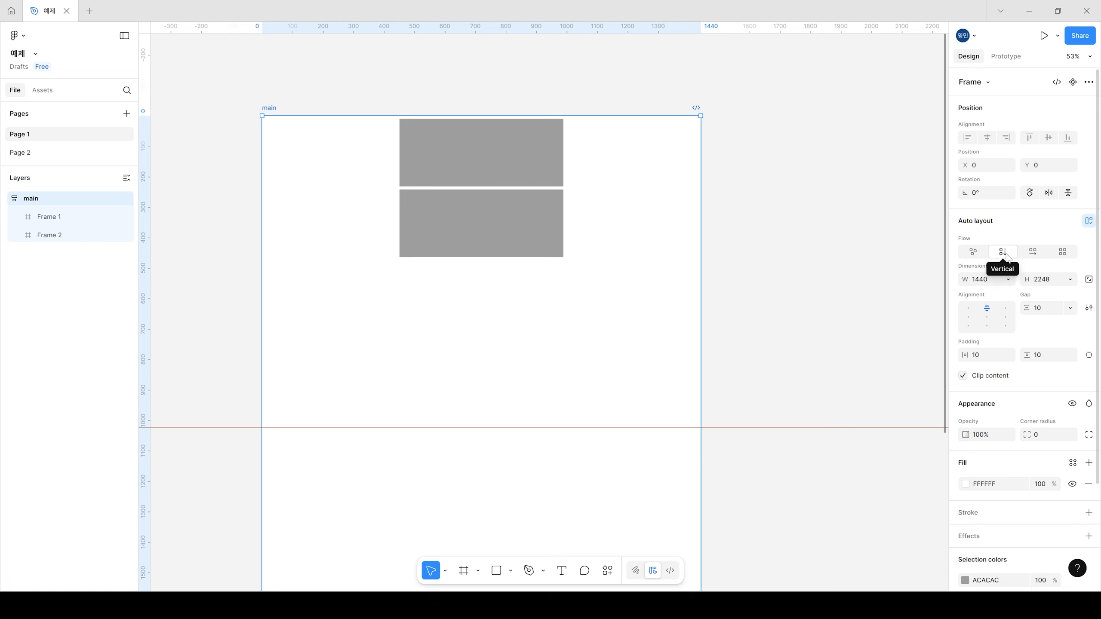
{"action": "left_click", "coordinate": [507, 249]}
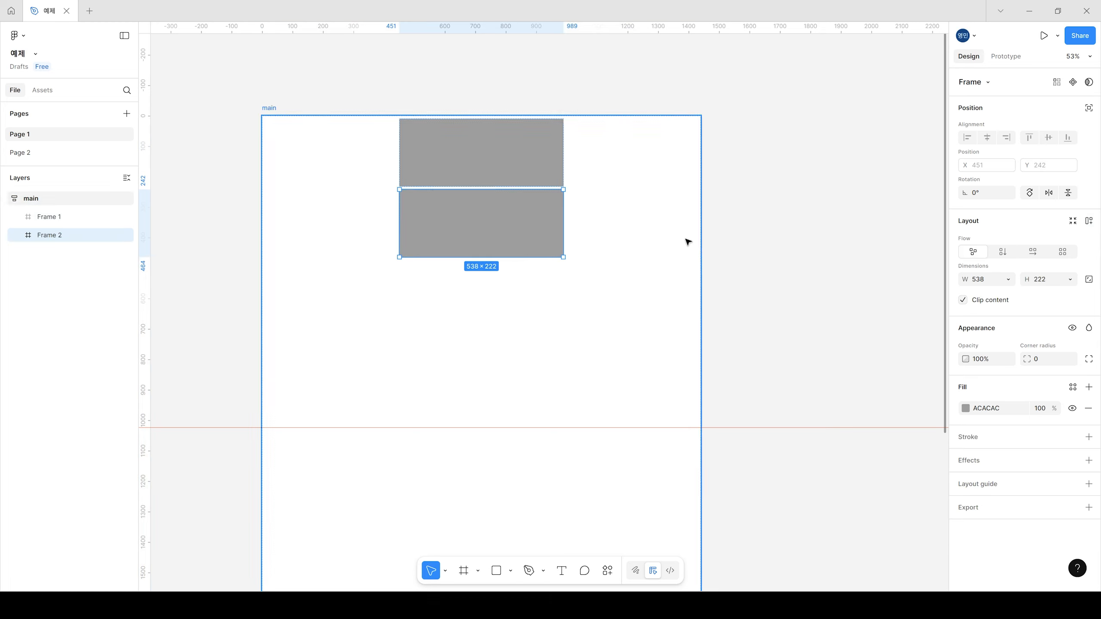
{"action": "left_click_drag", "start_coordinate": [532, 243], "coordinate": [542, 382]}
{"action": "left_click_drag", "start_coordinate": [527, 244], "coordinate": [538, 359]}
Step: Set the main frame's vertical auto layout gap between the two grey frames to 50
{"action": "left_click", "coordinate": [308, 176]}
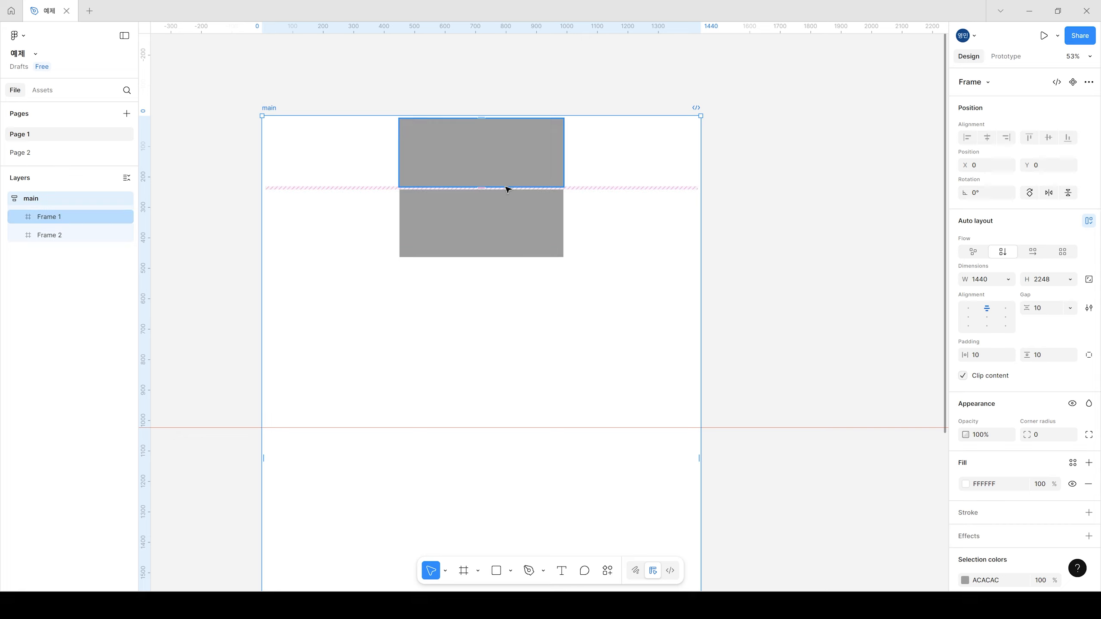
{"action": "left_click", "coordinate": [1050, 311]}
{"action": "left_click", "coordinate": [1050, 306]}
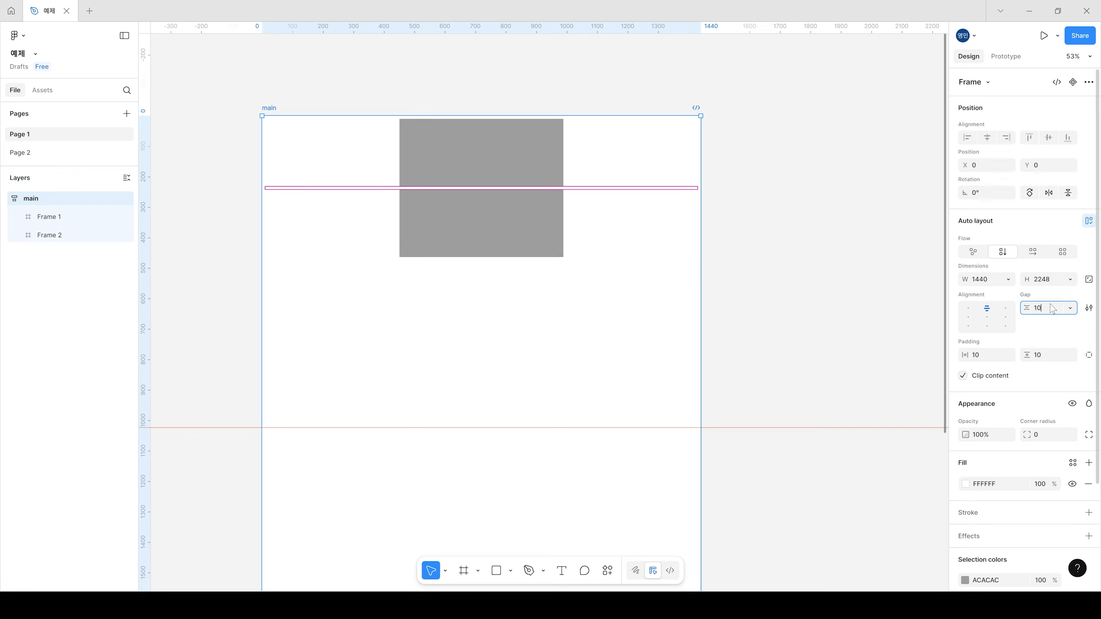
{"action": "type", "text": "50"}
{"action": "key", "text": "Return"}
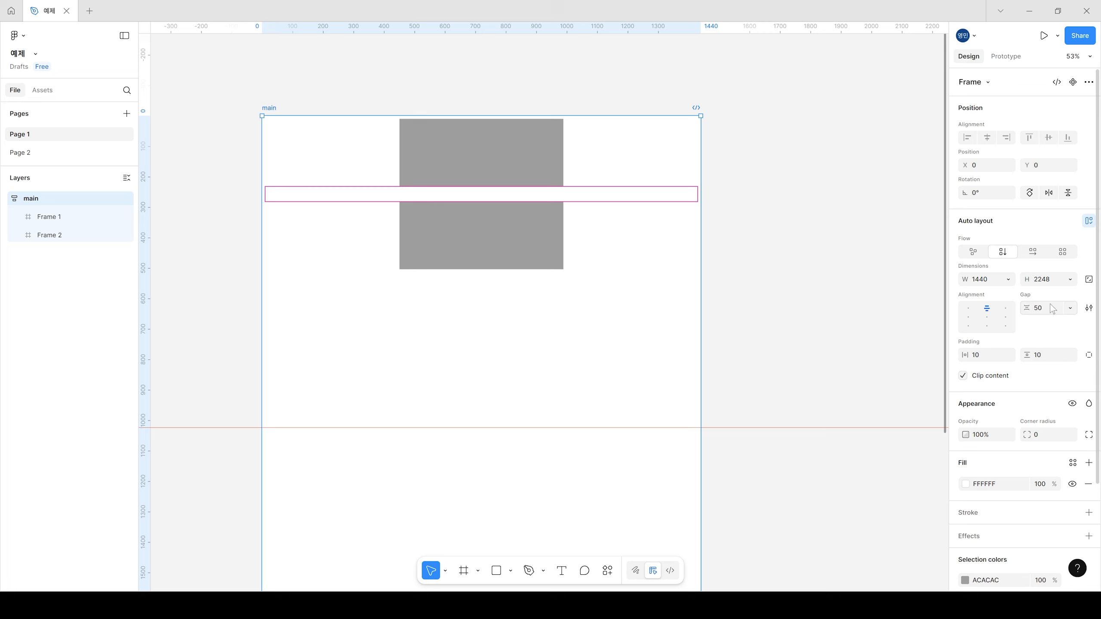
{"action": "left_click", "coordinate": [503, 225]}
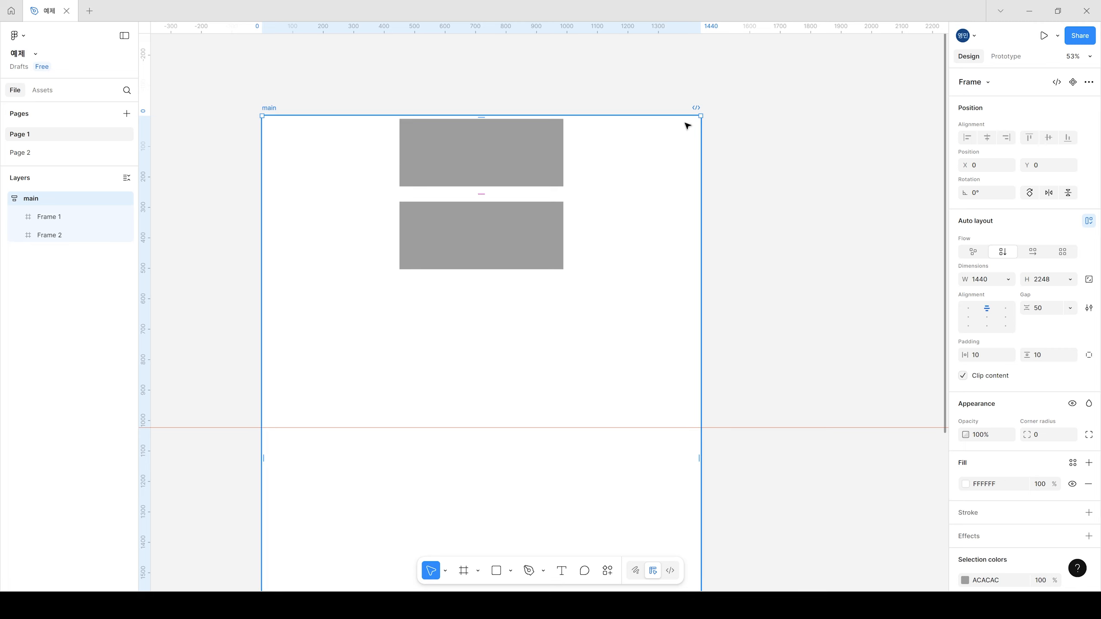
Step: Set the main frame's vertical padding to 50
{"action": "left_click", "coordinate": [994, 356]}
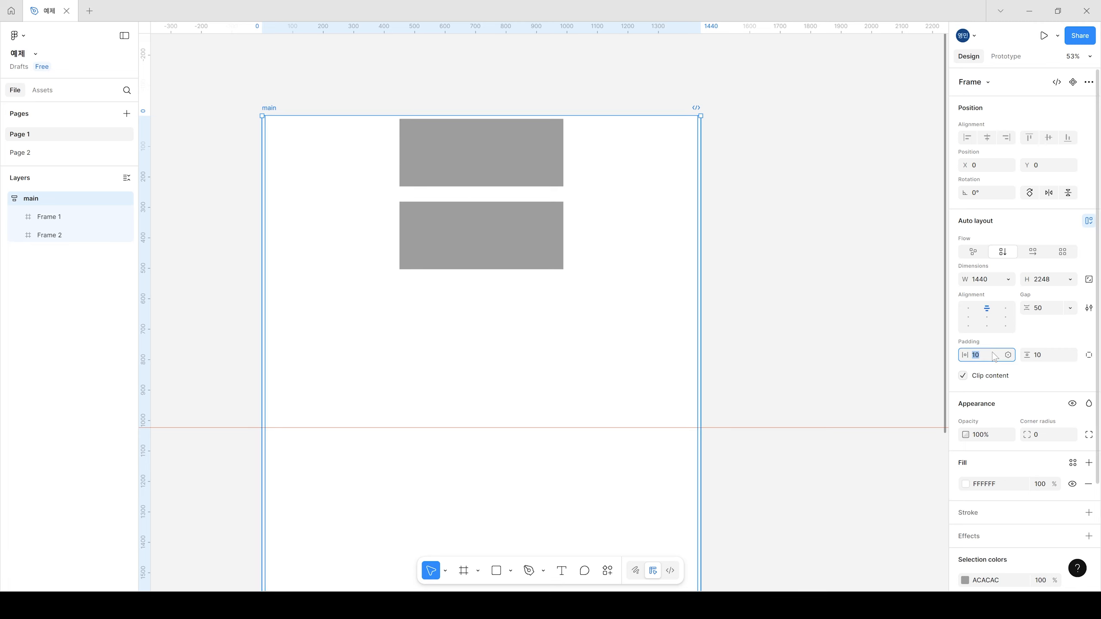
{"action": "left_click", "coordinate": [1057, 356]}
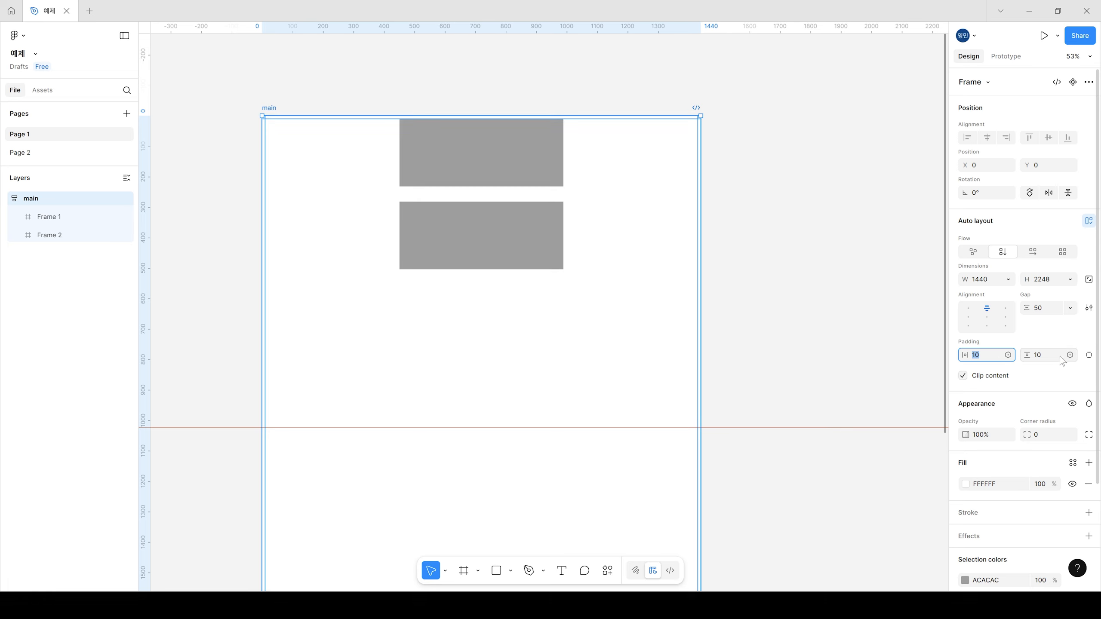
{"action": "type", "text": "50"}
{"action": "key", "text": "Return"}
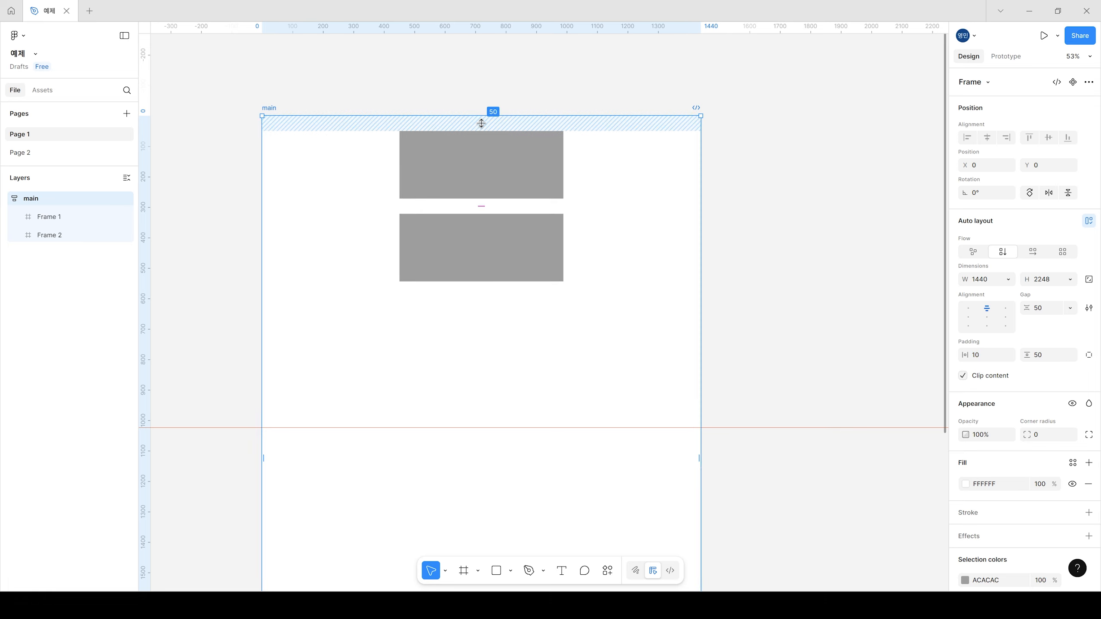
Step: Set the main frame's vertical padding, horizontal padding and item gap all to 0
{"action": "left_click", "coordinate": [1052, 357]}
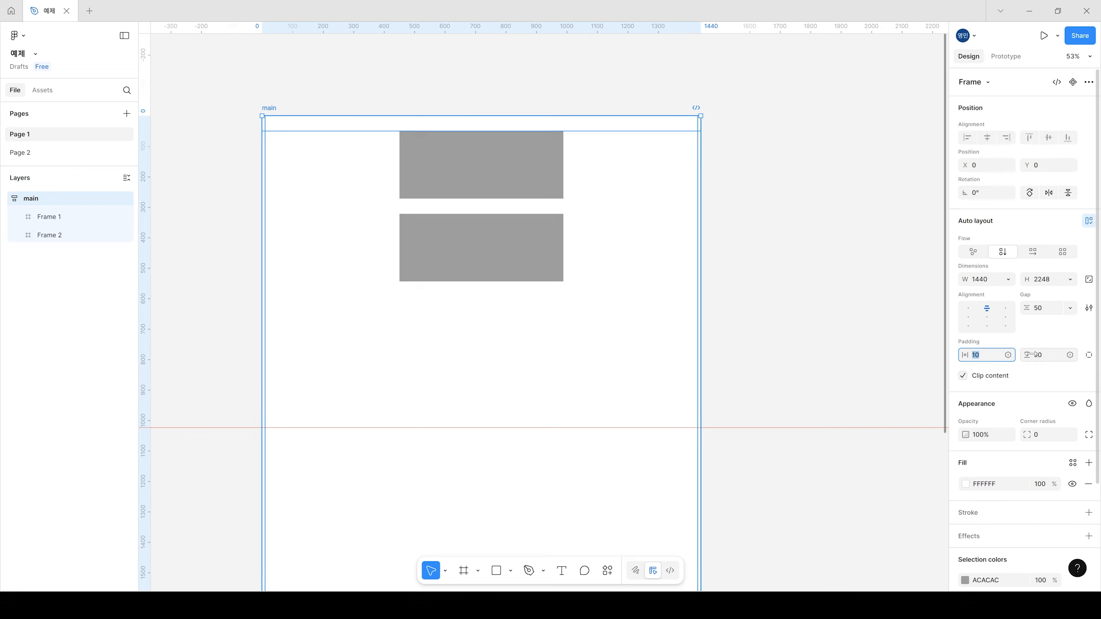
{"action": "type", "text": "0"}
{"action": "key", "text": "Return"}
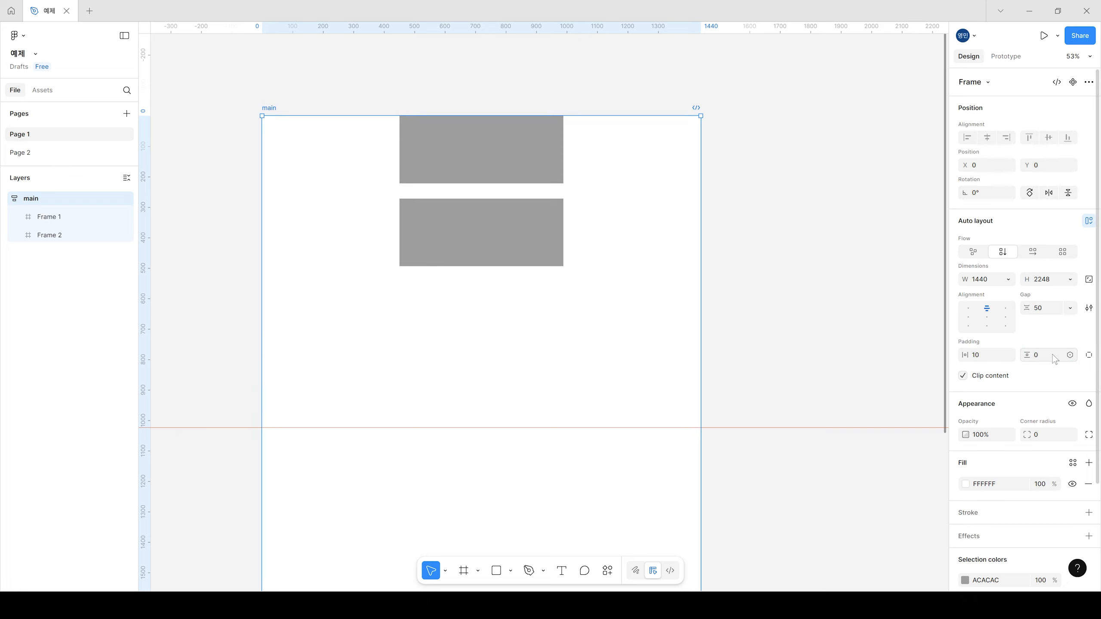
{"action": "left_click", "coordinate": [979, 356]}
{"action": "key", "text": "Return"}
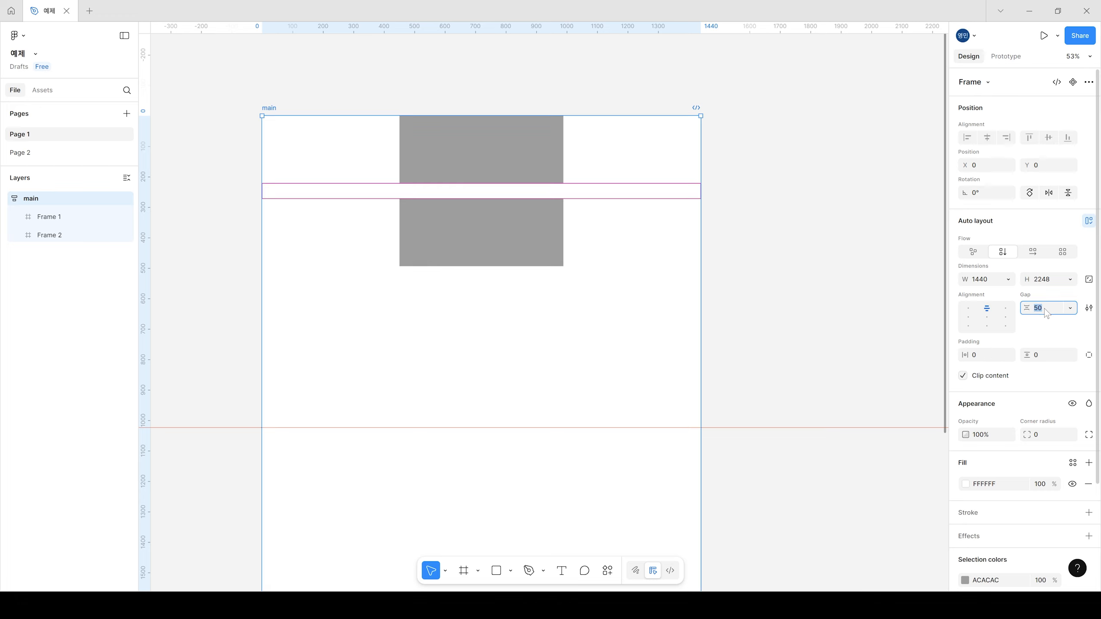
{"action": "key", "text": "Return"}
{"action": "left_click", "coordinate": [839, 252]}
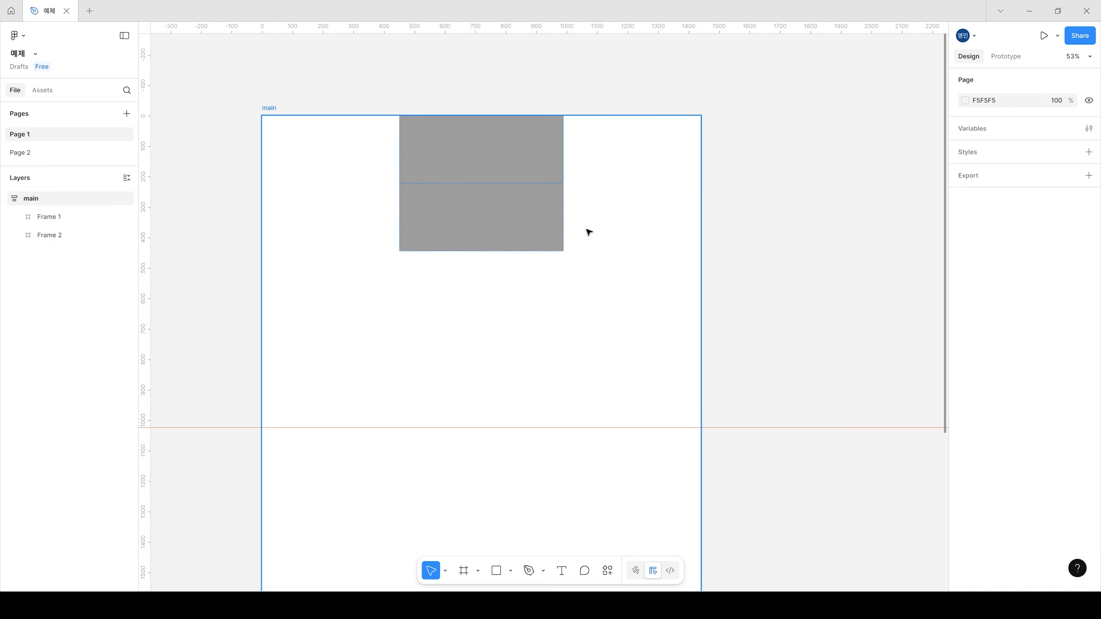
Step: Duplicate the second grey frame to add a third one to the stack in the main frame
{"action": "left_click", "coordinate": [516, 158]}
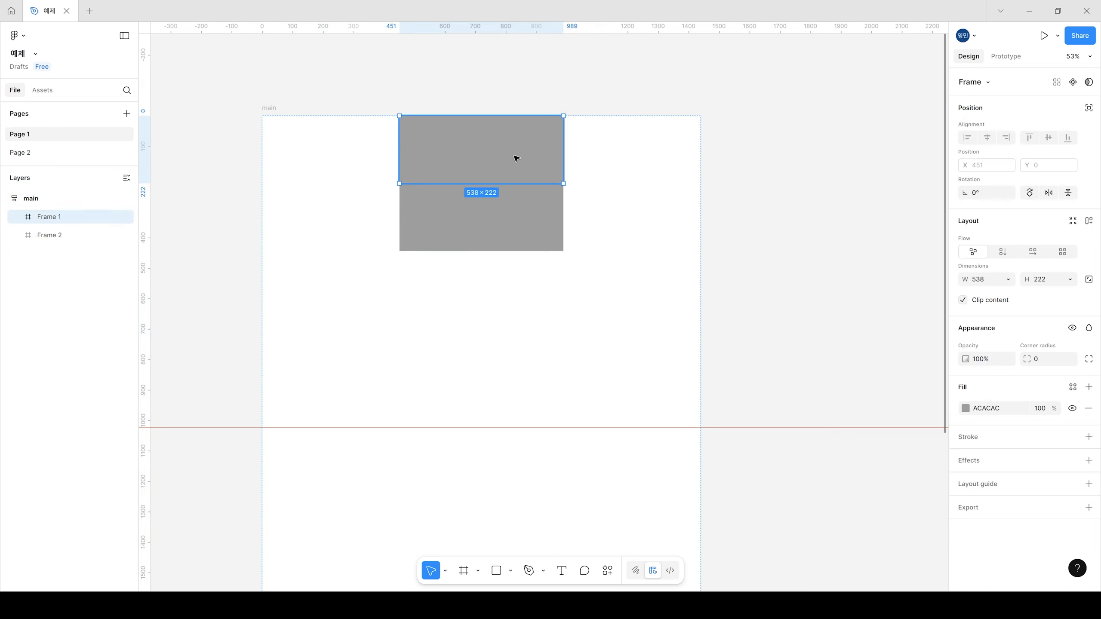
{"action": "left_click", "coordinate": [498, 212]}
{"action": "key", "text": "ctrl+d"}
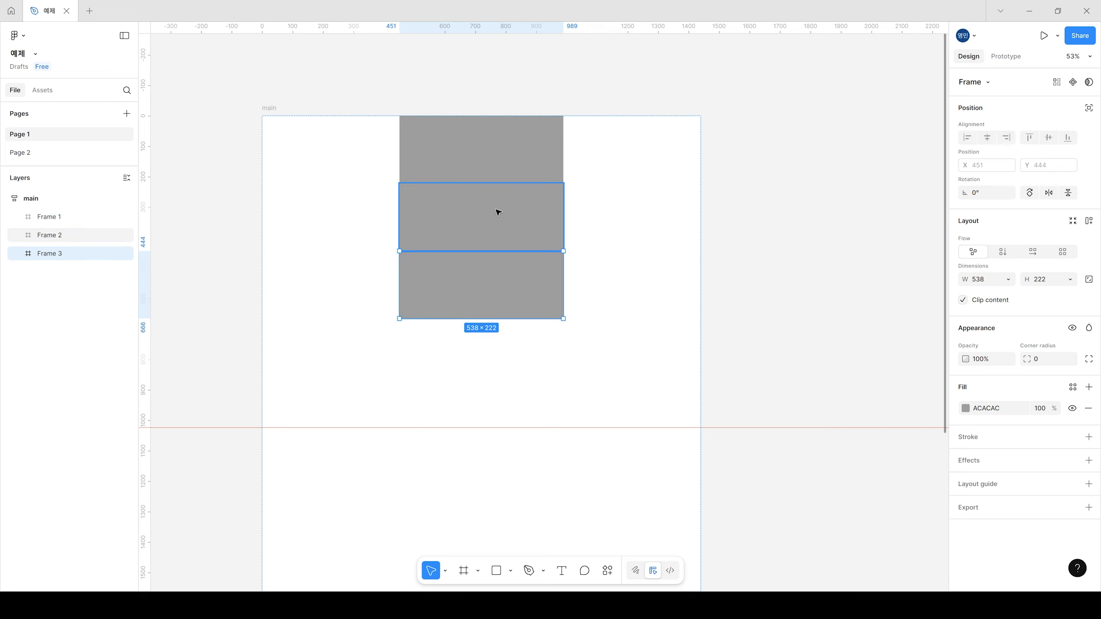
Step: Change the fill color of the middle frame to light grey EDEDED
{"action": "left_click", "coordinate": [529, 238]}
{"action": "left_click", "coordinate": [960, 407]}
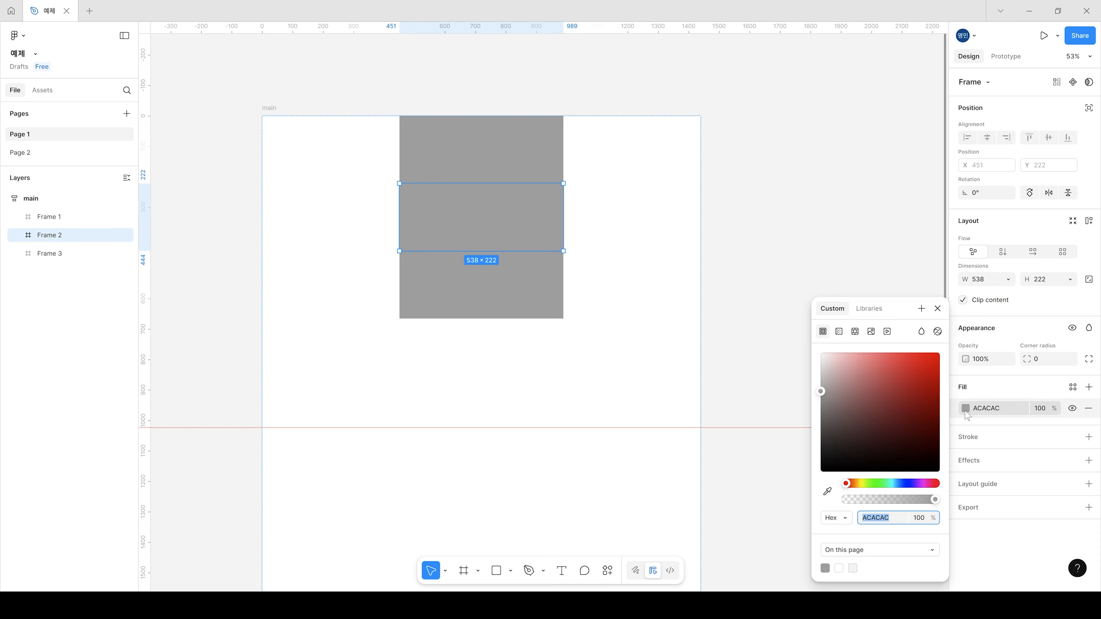
{"action": "left_click", "coordinate": [821, 365]}
{"action": "left_click_drag", "start_coordinate": [815, 367], "coordinate": [812, 365]}
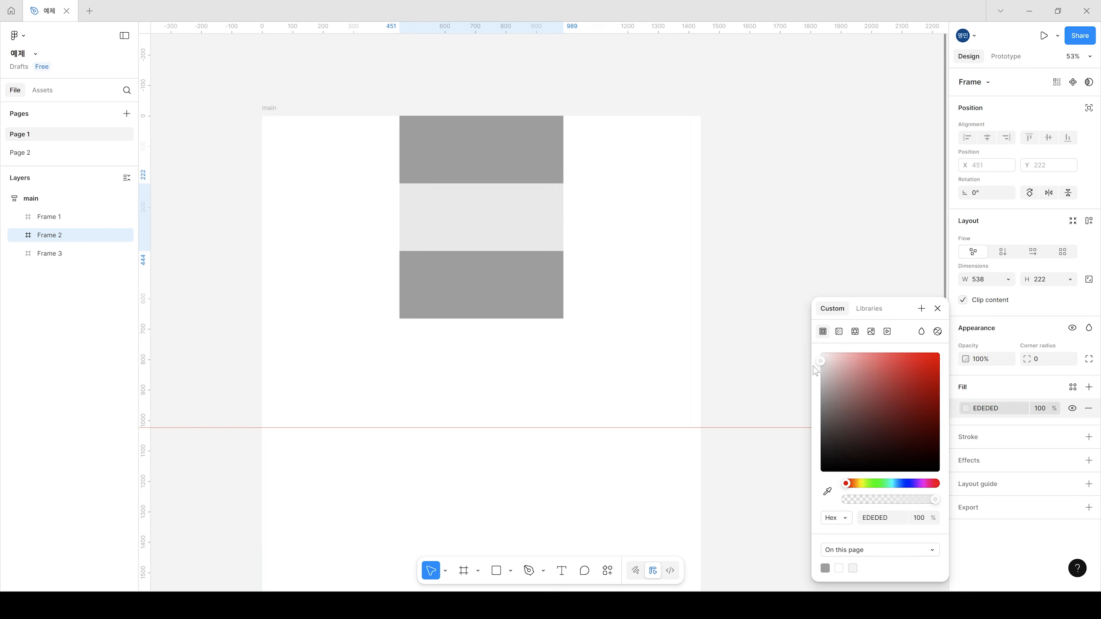
{"action": "left_click", "coordinate": [843, 214]}
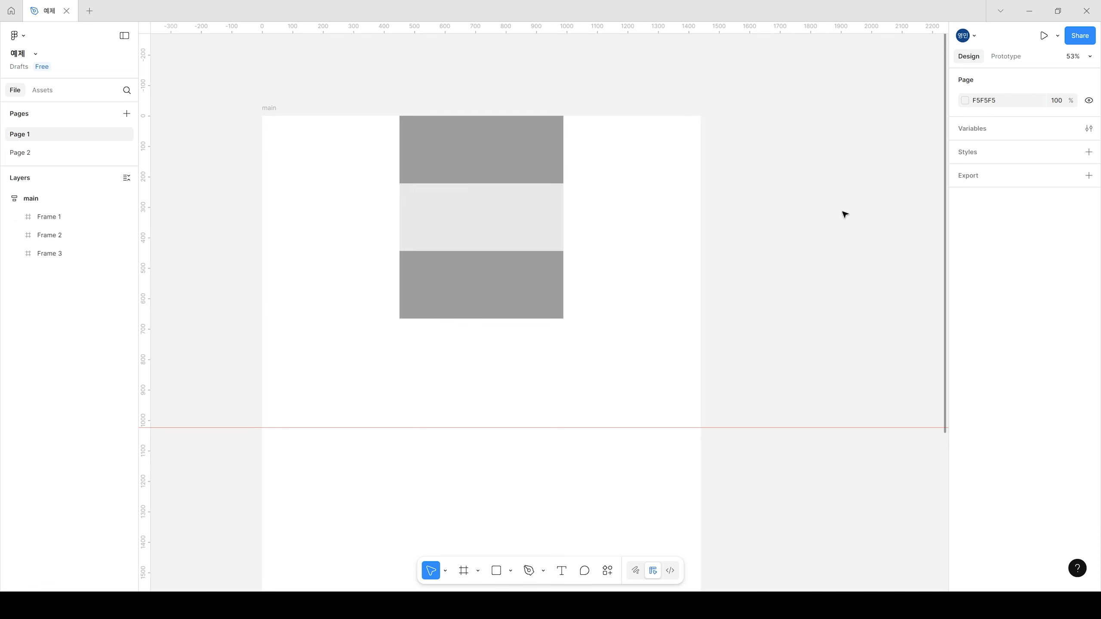
Step: Select the three stacked frames one after another to examine them as separate page sections
{"action": "left_click", "coordinate": [509, 144]}
{"action": "left_click", "coordinate": [497, 220]}
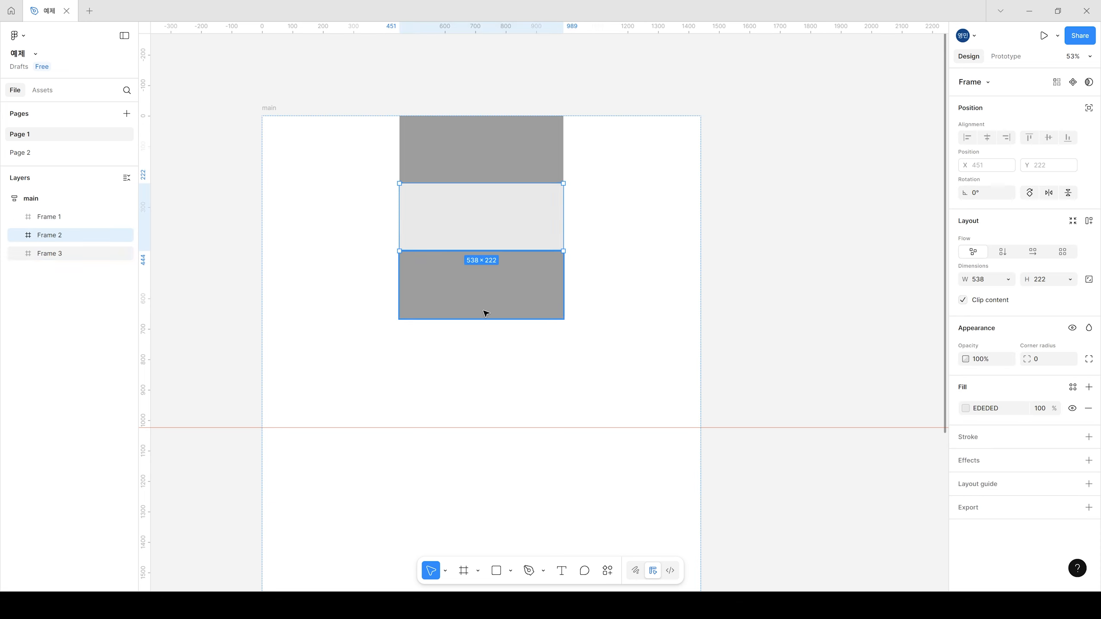
{"action": "left_click", "coordinate": [485, 312]}
{"action": "left_click", "coordinate": [511, 164]}
{"action": "left_click", "coordinate": [520, 269]}
{"action": "left_click", "coordinate": [521, 209]}
{"action": "left_click", "coordinate": [521, 280]}
{"action": "left_click", "coordinate": [515, 167]}
Step: Rename the first frame in the main frame as header
{"action": "left_click", "coordinate": [51, 235]}
{"action": "left_click", "coordinate": [51, 218]}
{"action": "double_click", "coordinate": [51, 219]}
{"action": "type", "text": "H"}
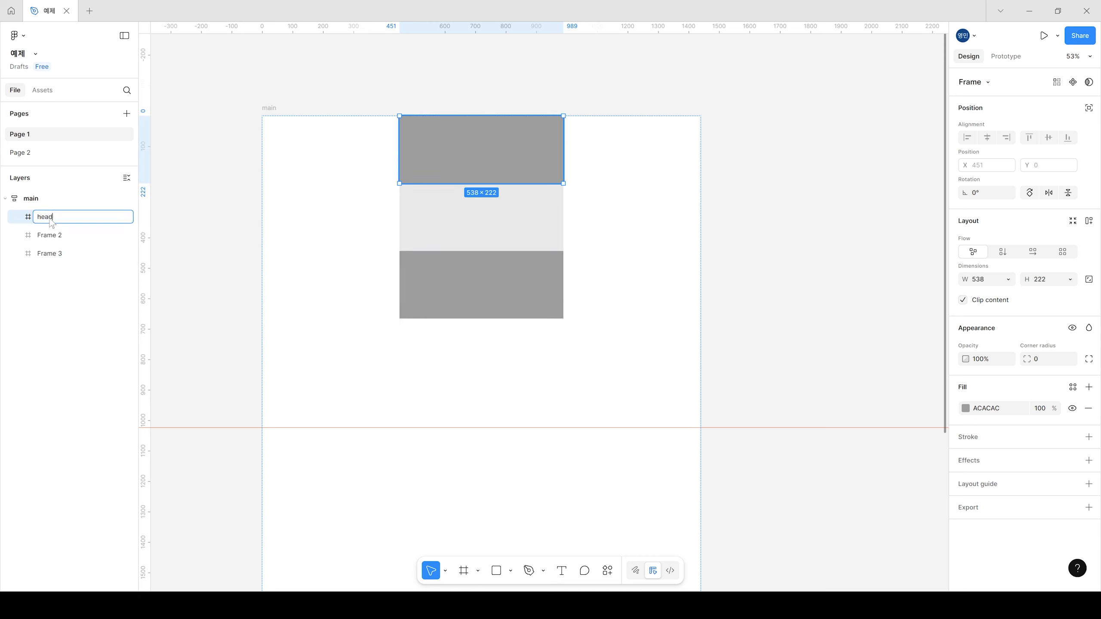
{"action": "key", "text": "Return"}
Step: Rename the middle light grey frame as body
{"action": "left_click", "coordinate": [53, 235]}
{"action": "double_click", "coordinate": [54, 236]}
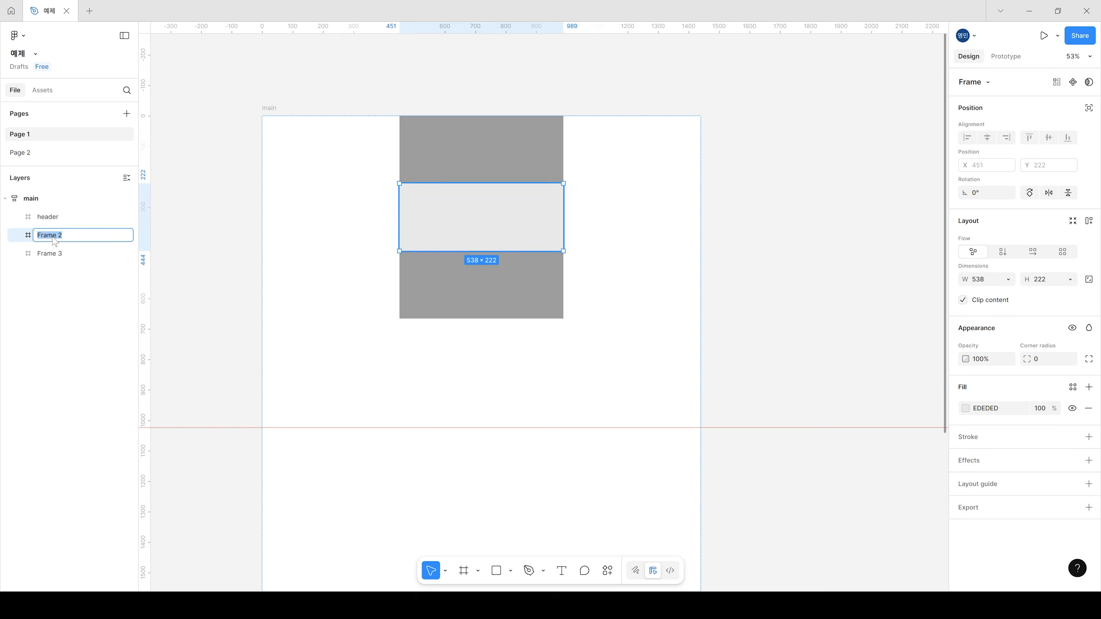
{"action": "type", "text": "body"}
{"action": "key", "text": "Return"}
Step: Rename the third frame in the stack as footer
{"action": "left_click", "coordinate": [53, 253]}
{"action": "double_click", "coordinate": [54, 254]}
{"action": "type", "text": "footer"}
{"action": "key", "text": "Return"}
{"action": "left_click", "coordinate": [168, 245]}
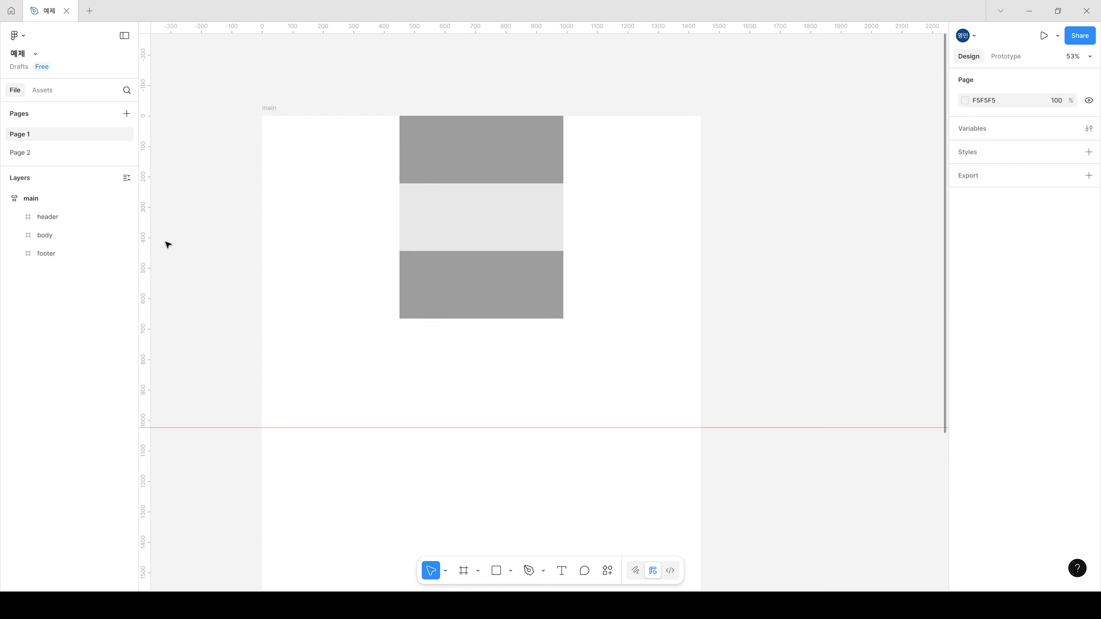
Step: Try stretching the header frame to full width, undo it, and set its width to Fill container instead
{"action": "left_click", "coordinate": [536, 157]}
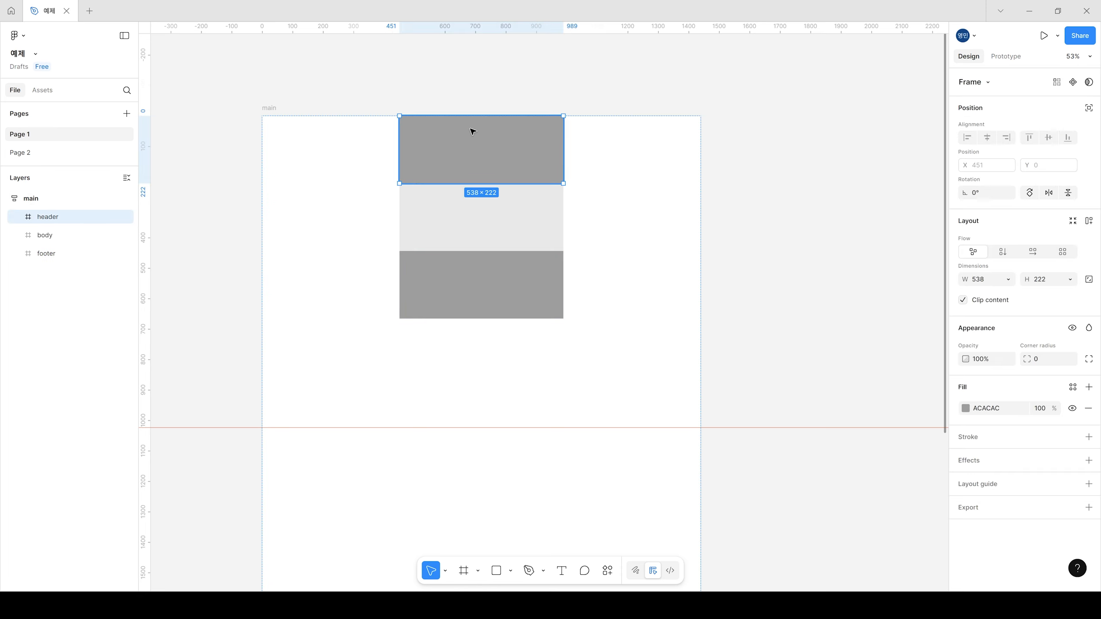
{"action": "left_click_drag", "start_coordinate": [563, 150], "coordinate": [699, 148]}
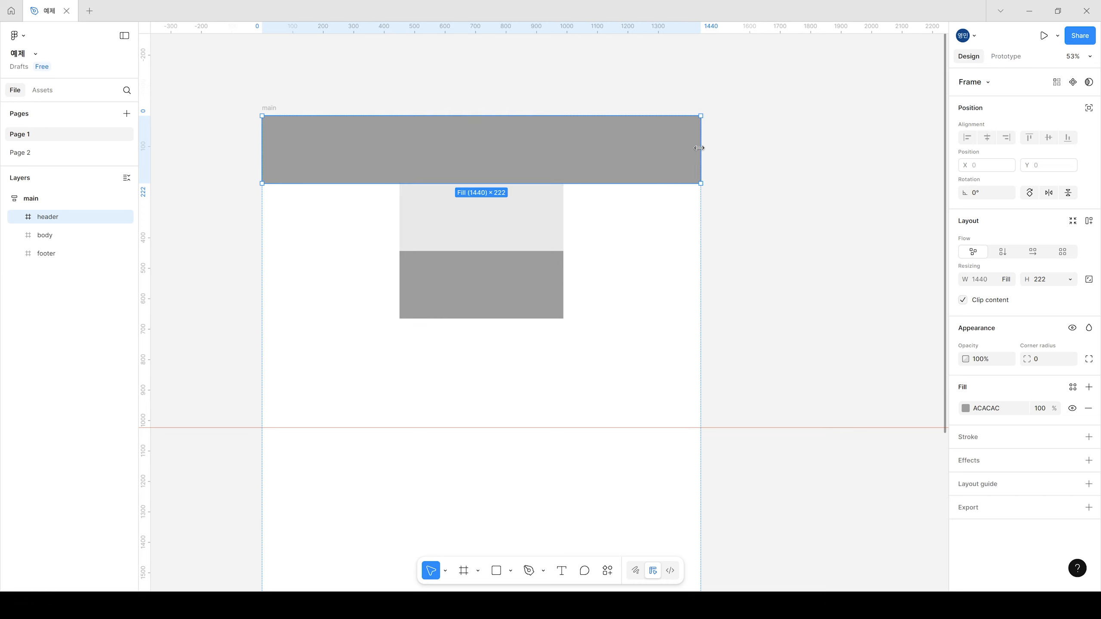
{"action": "key", "text": "ctrl+z"}
{"action": "left_click", "coordinate": [995, 279]}
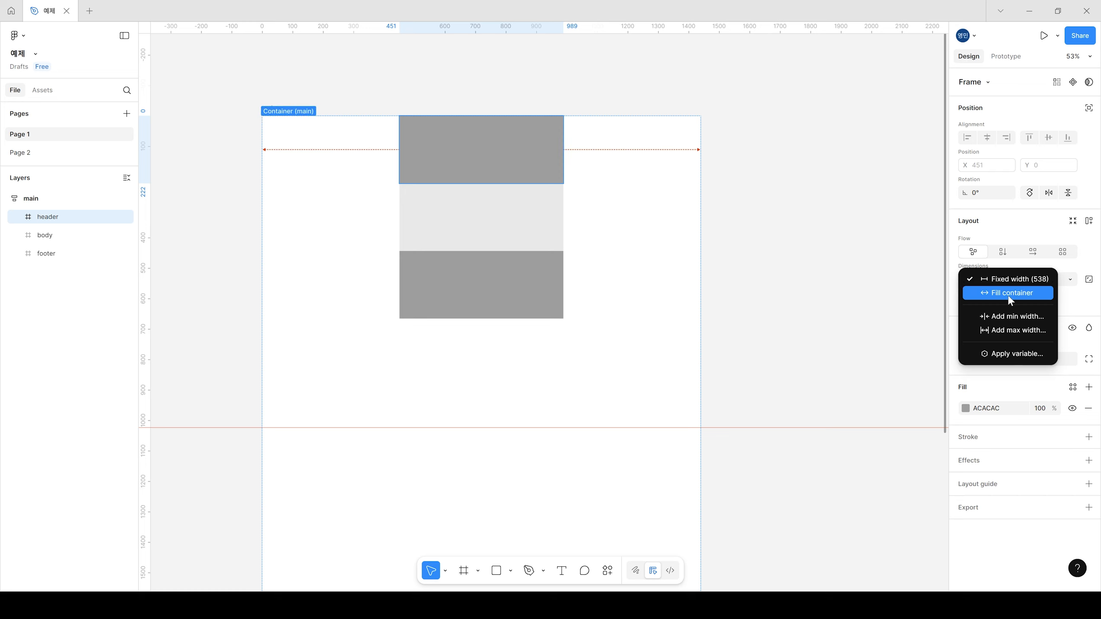
{"action": "left_click", "coordinate": [1021, 297]}
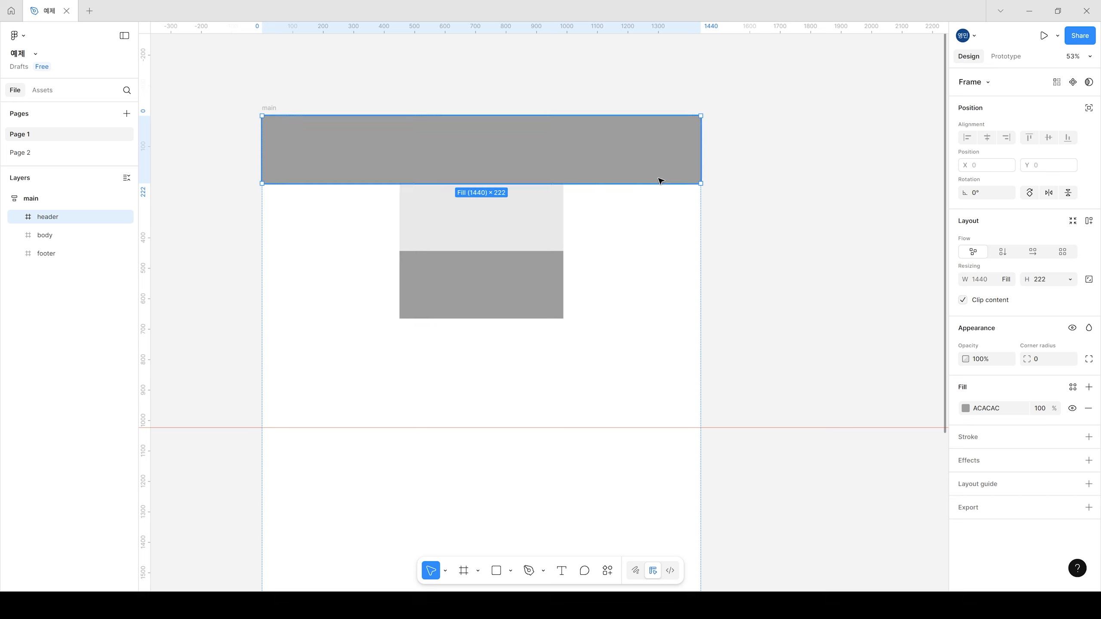
Step: Stretch the body and footer frames to the full 1440 width of the main frame
{"action": "left_click", "coordinate": [563, 216]}
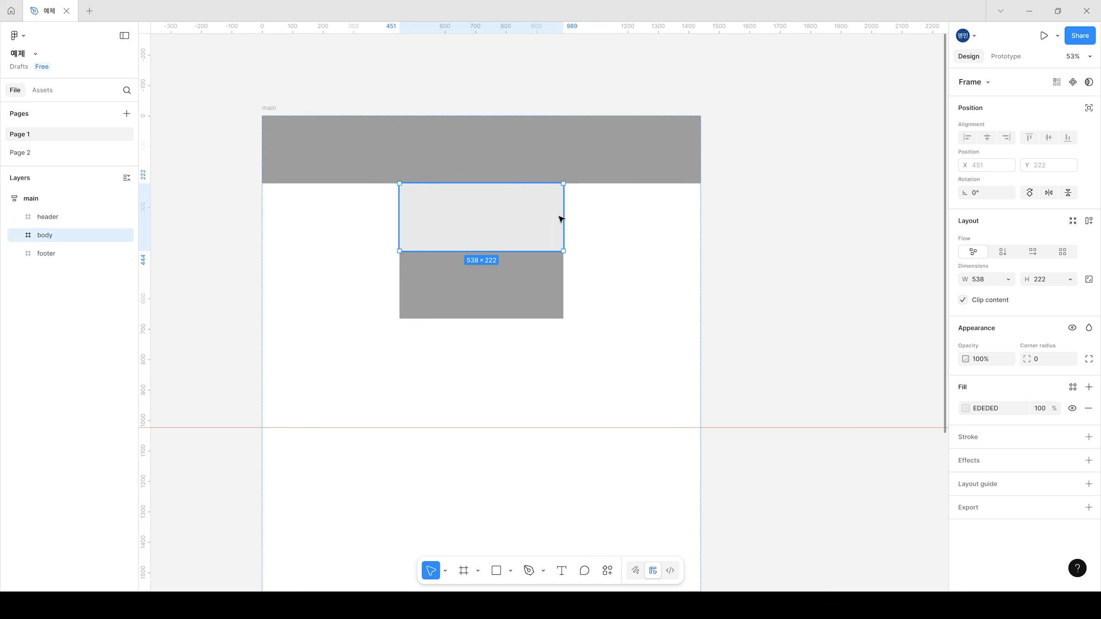
{"action": "left_click_drag", "start_coordinate": [563, 219], "coordinate": [701, 219]}
{"action": "left_click", "coordinate": [489, 293]}
{"action": "left_click_drag", "start_coordinate": [564, 282], "coordinate": [698, 276]}
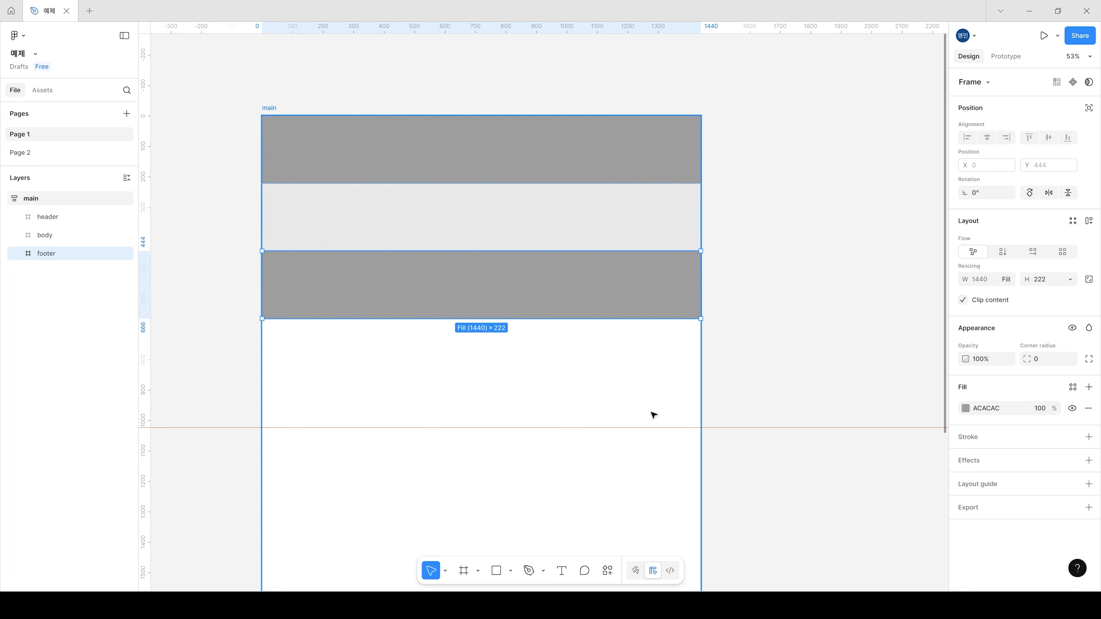
Step: Examine the width sizing of the header, body and footer frames by selecting each one in turn
{"action": "left_click", "coordinate": [780, 309]}
{"action": "left_click", "coordinate": [587, 160]}
{"action": "left_click", "coordinate": [575, 213]}
{"action": "left_click", "coordinate": [569, 272]}
{"action": "left_click", "coordinate": [579, 217]}
{"action": "left_click", "coordinate": [586, 147]}
{"action": "left_click", "coordinate": [582, 225]}
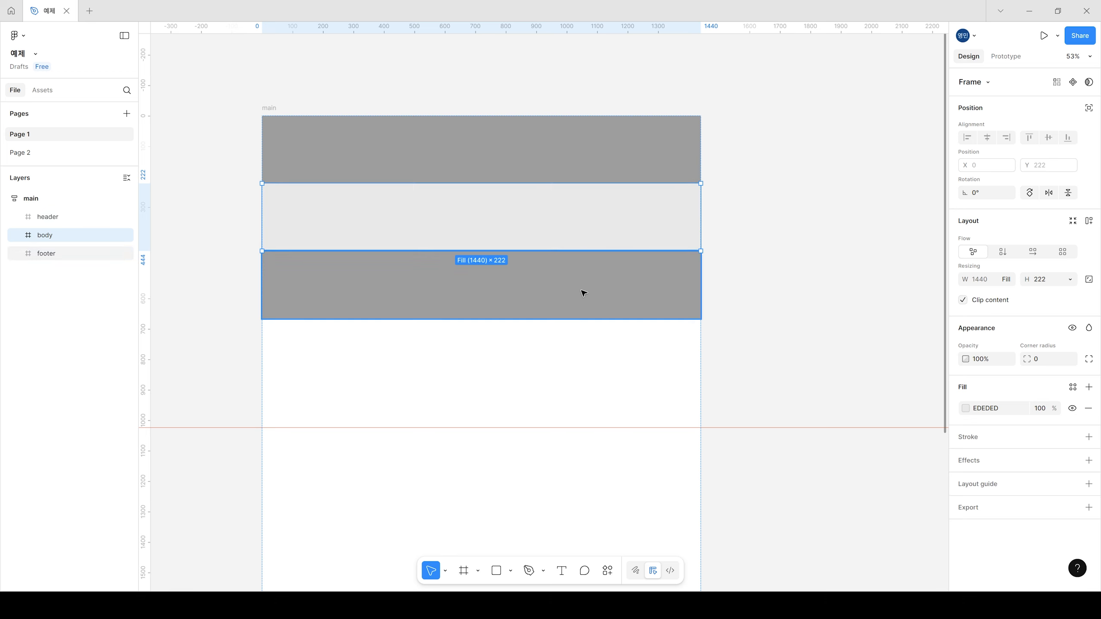
{"action": "left_click", "coordinate": [582, 291]}
Step: Shorten the header frame to about 137 high and stretch the body frame to about 667 high
{"action": "left_click", "coordinate": [594, 131]}
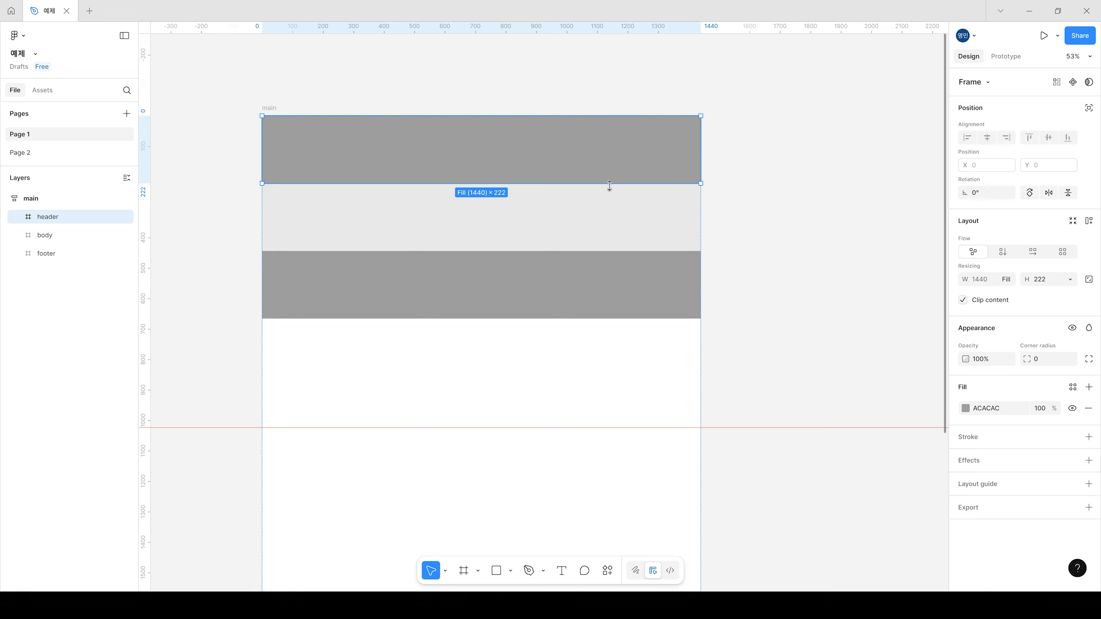
{"action": "left_click_drag", "start_coordinate": [608, 181], "coordinate": [609, 157]}
{"action": "left_click", "coordinate": [598, 224]}
{"action": "left_click_drag", "start_coordinate": [598, 225], "coordinate": [593, 361]}
{"action": "left_click", "coordinate": [799, 231]}
{"action": "left_click", "coordinate": [546, 208]}
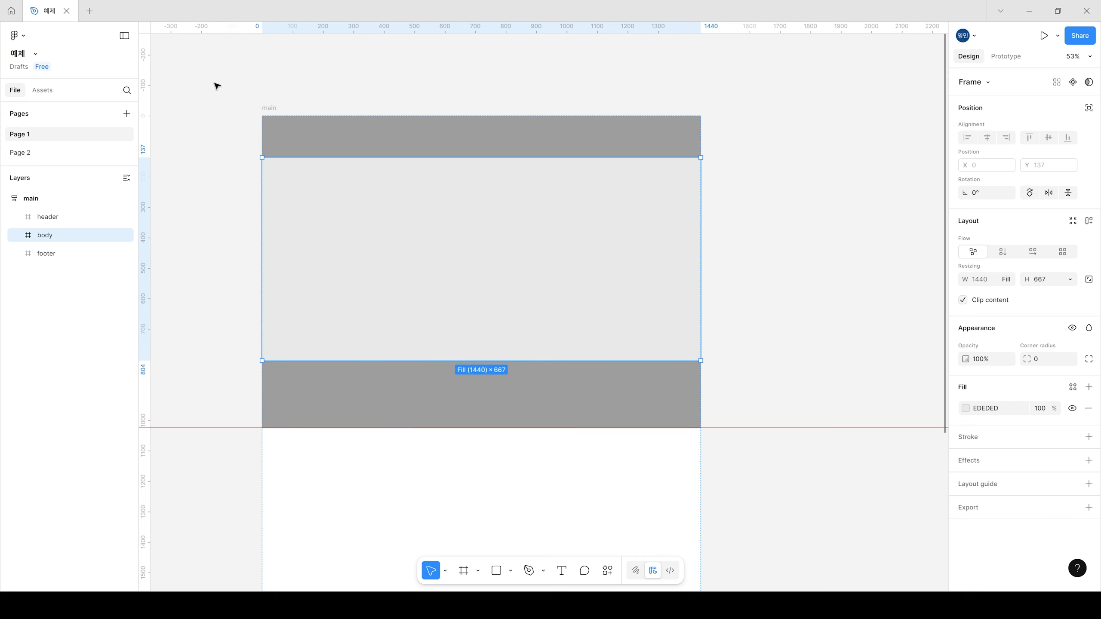
Step: Set the main frame's height to Hug contents
{"action": "left_click", "coordinate": [268, 108]}
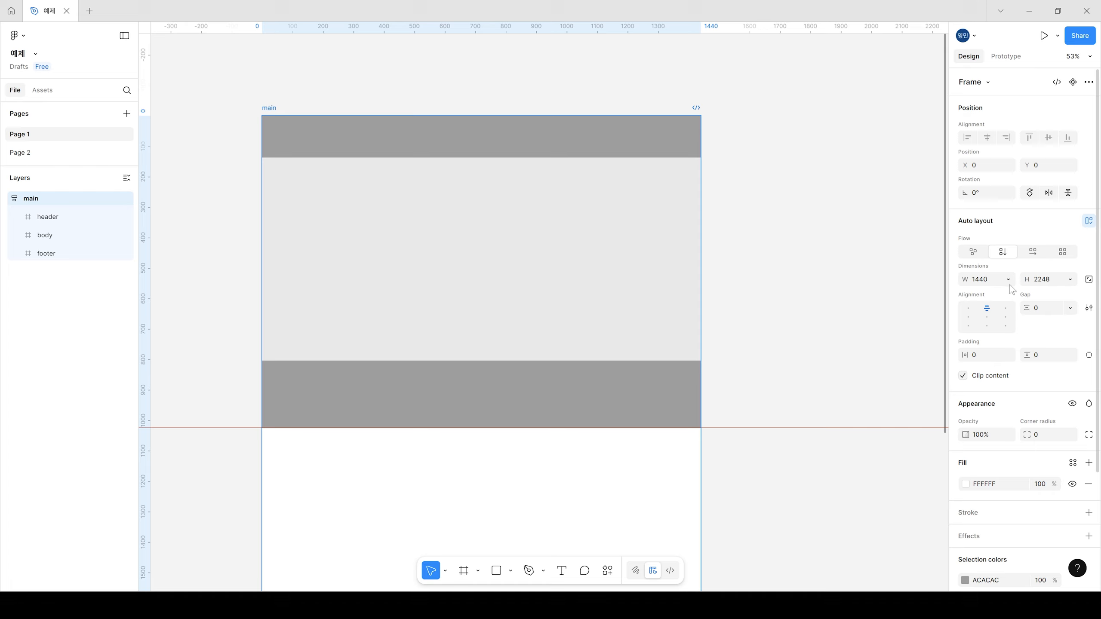
{"action": "left_click", "coordinate": [1070, 279]}
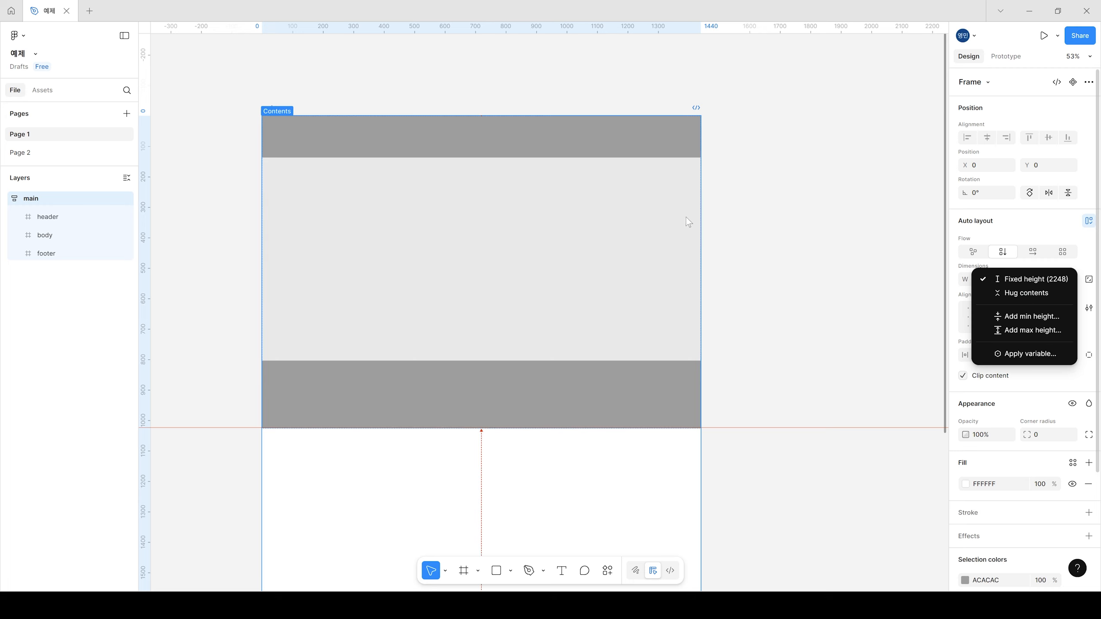
{"action": "left_click", "coordinate": [1041, 293]}
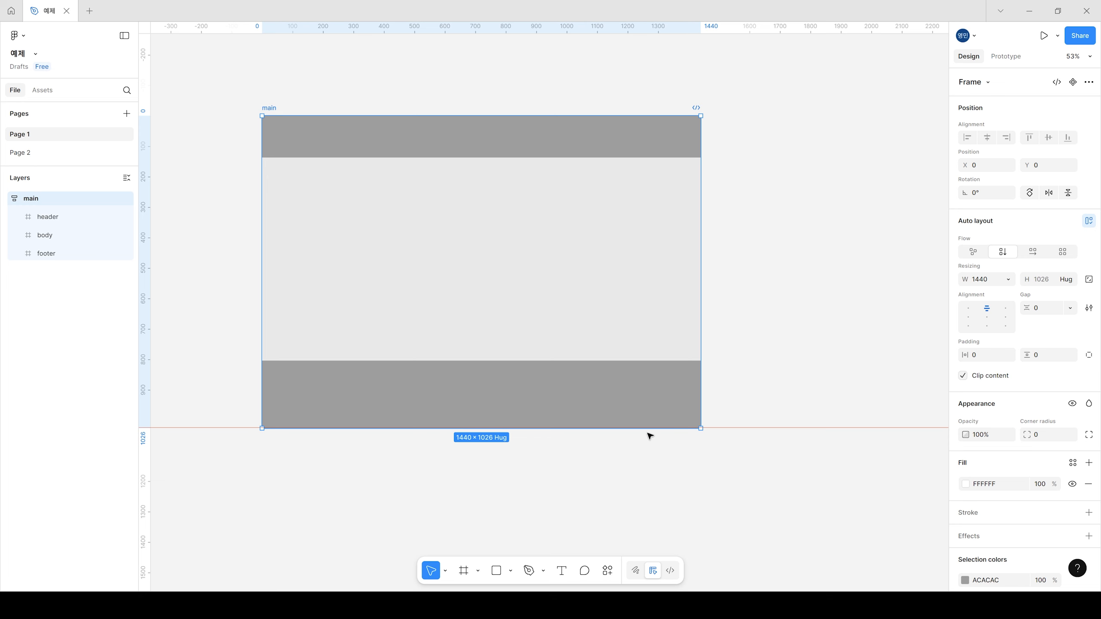
Step: Stretch the body frame to about 864 high, then shorten it to about 665 high
{"action": "left_click", "coordinate": [758, 312]}
{"action": "left_click", "coordinate": [646, 323]}
{"action": "left_click_drag", "start_coordinate": [611, 360], "coordinate": [608, 421]}
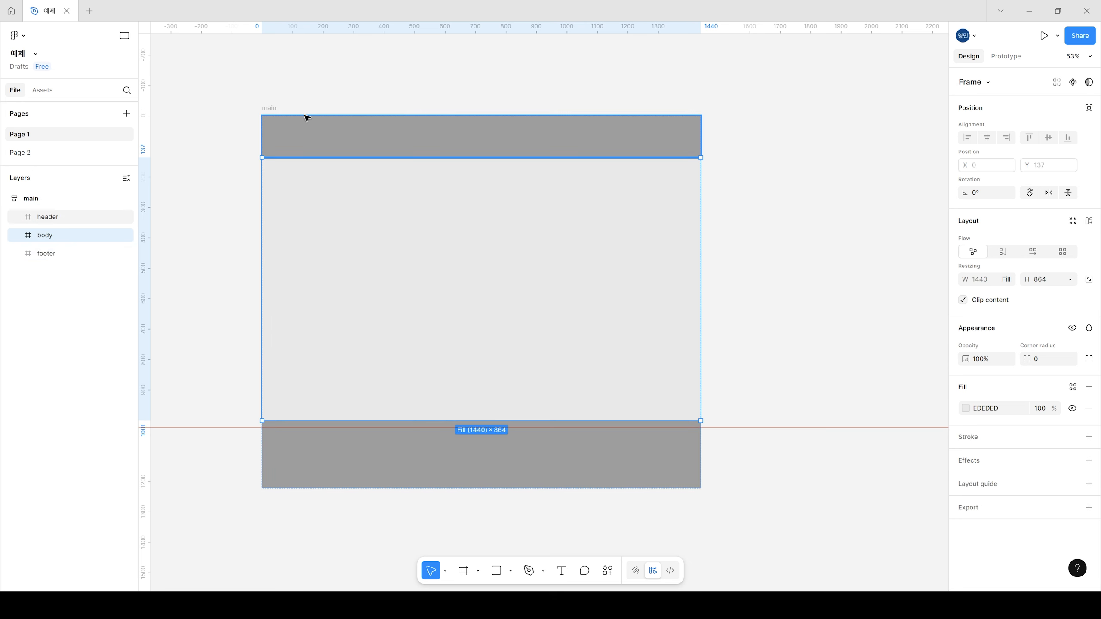
{"action": "left_click_drag", "start_coordinate": [570, 416], "coordinate": [556, 360]}
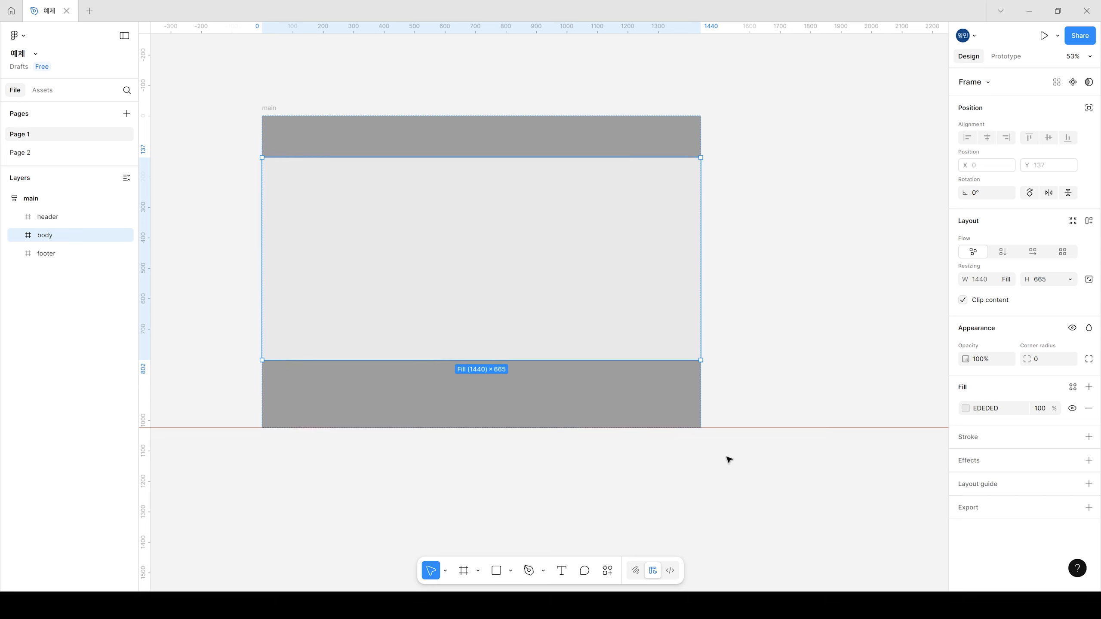
Step: Try top-left alignment on the main frame, restore top-center alignment, and review its horizontal and vertical padding
{"action": "left_click", "coordinate": [782, 312]}
{"action": "left_click", "coordinate": [270, 108]}
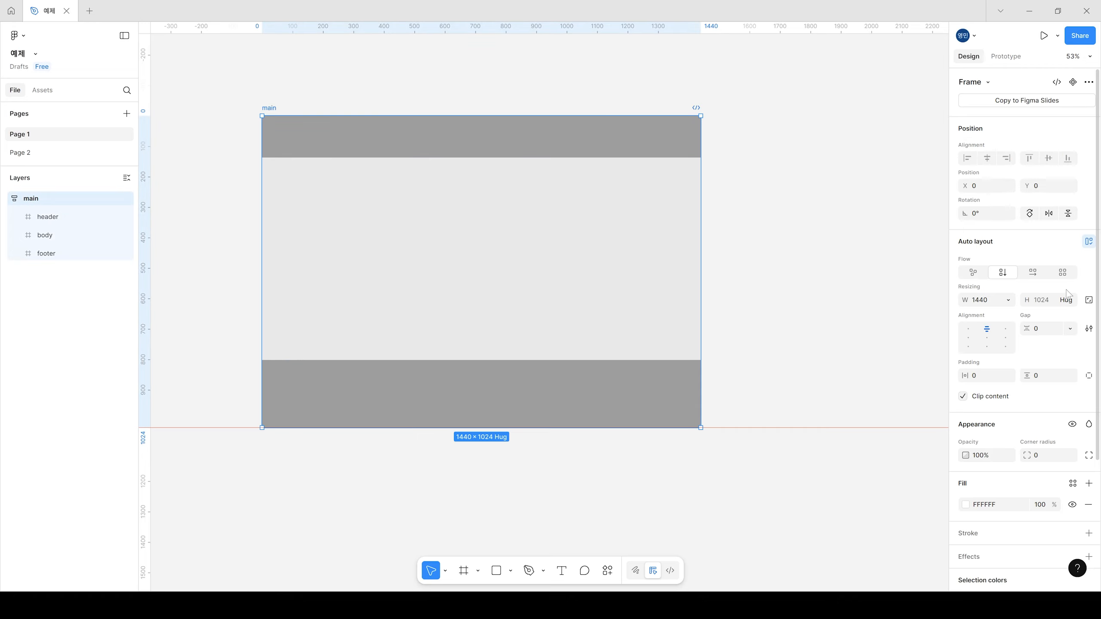
{"action": "left_click", "coordinate": [969, 330]}
{"action": "left_click", "coordinate": [987, 330]}
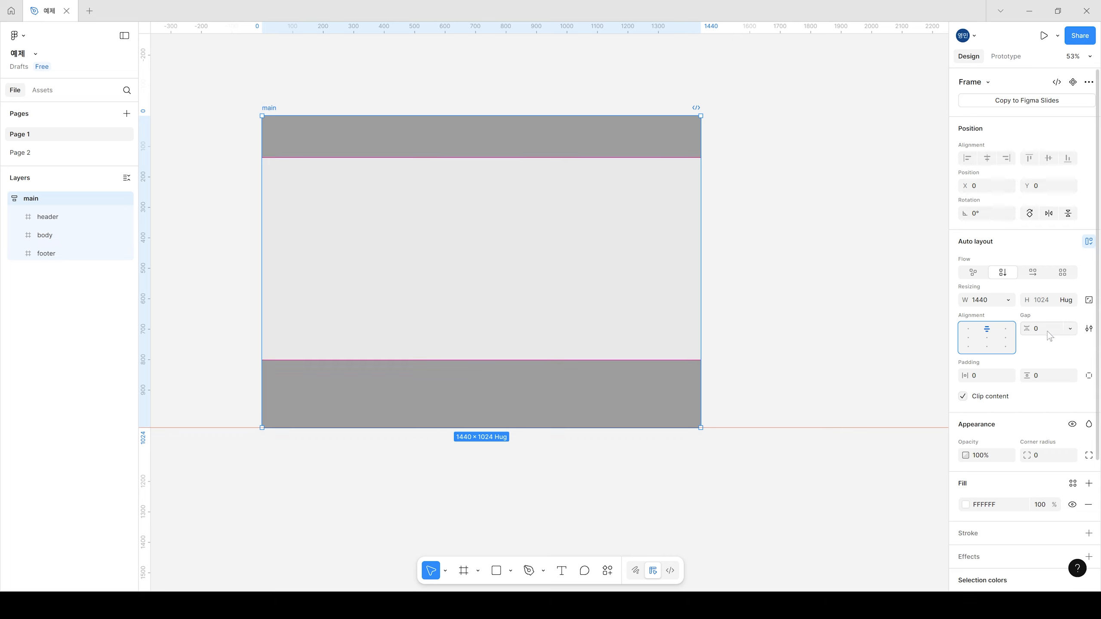
{"action": "left_click", "coordinate": [987, 375]}
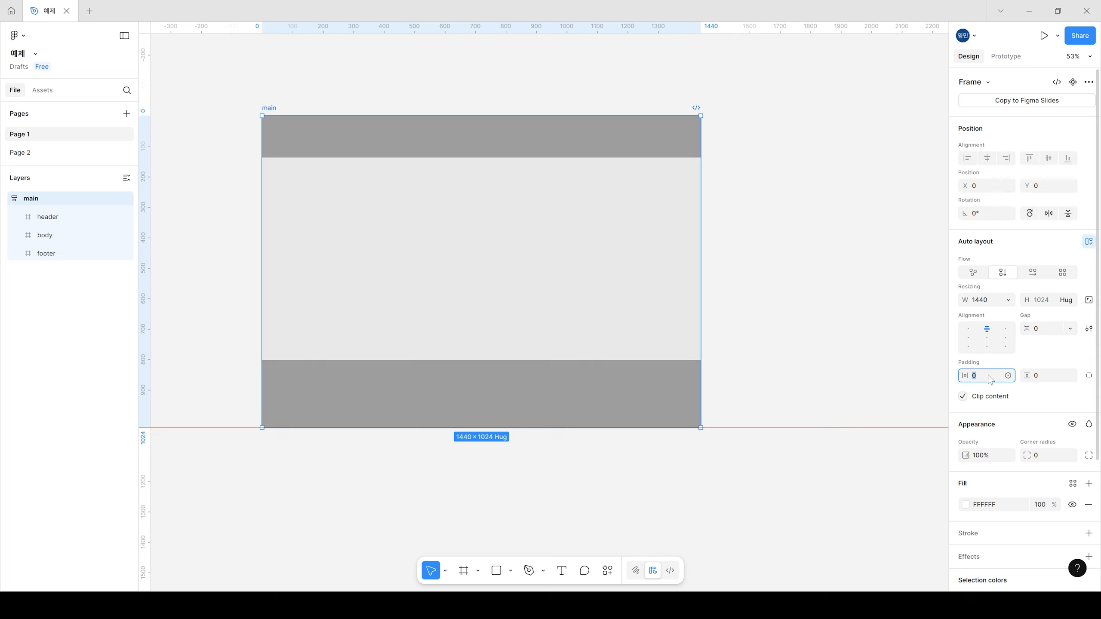
{"action": "left_click", "coordinate": [1047, 377]}
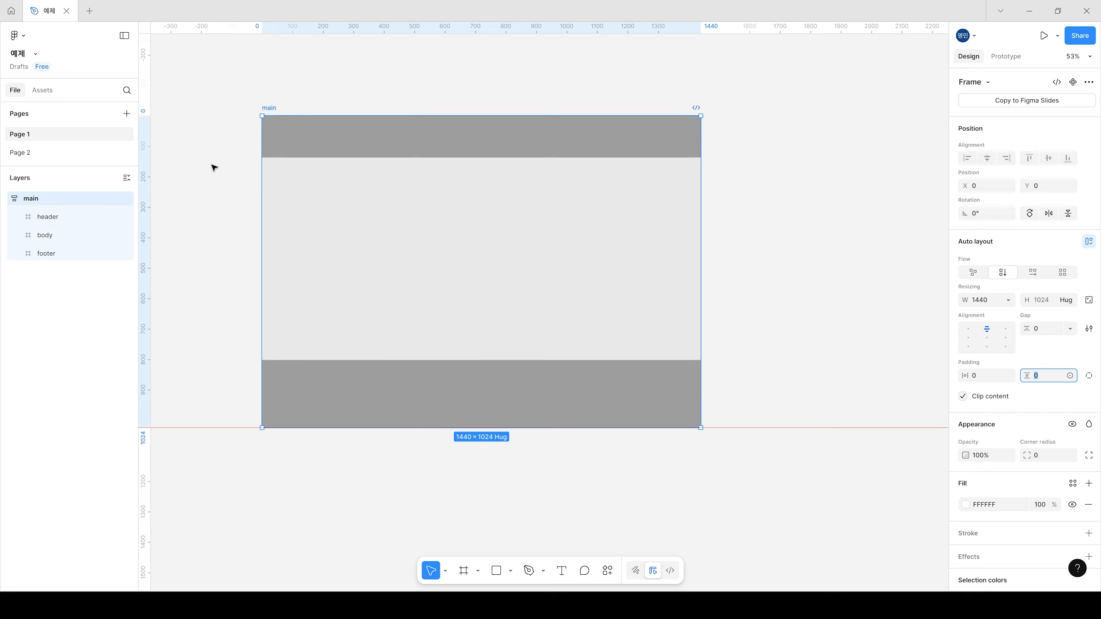
{"action": "left_click", "coordinate": [976, 375]}
{"action": "left_click", "coordinate": [1063, 377]}
{"action": "left_click", "coordinate": [782, 268]}
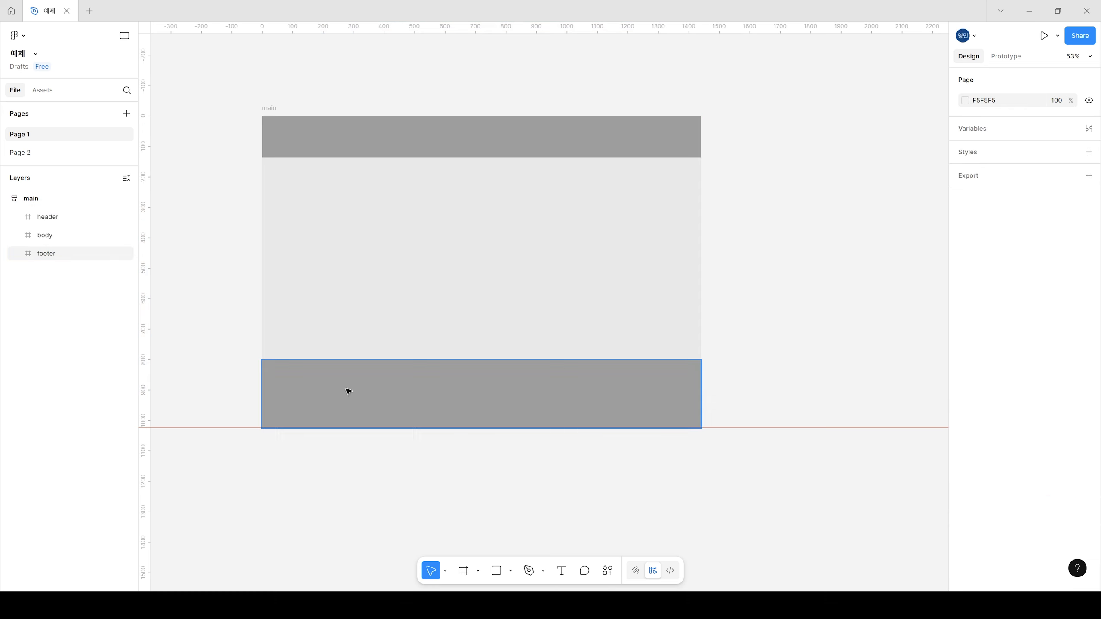
Step: Try stretching the main frame to about 1327 high, undo it, and make the body frame taller instead
{"action": "left_click", "coordinate": [271, 107]}
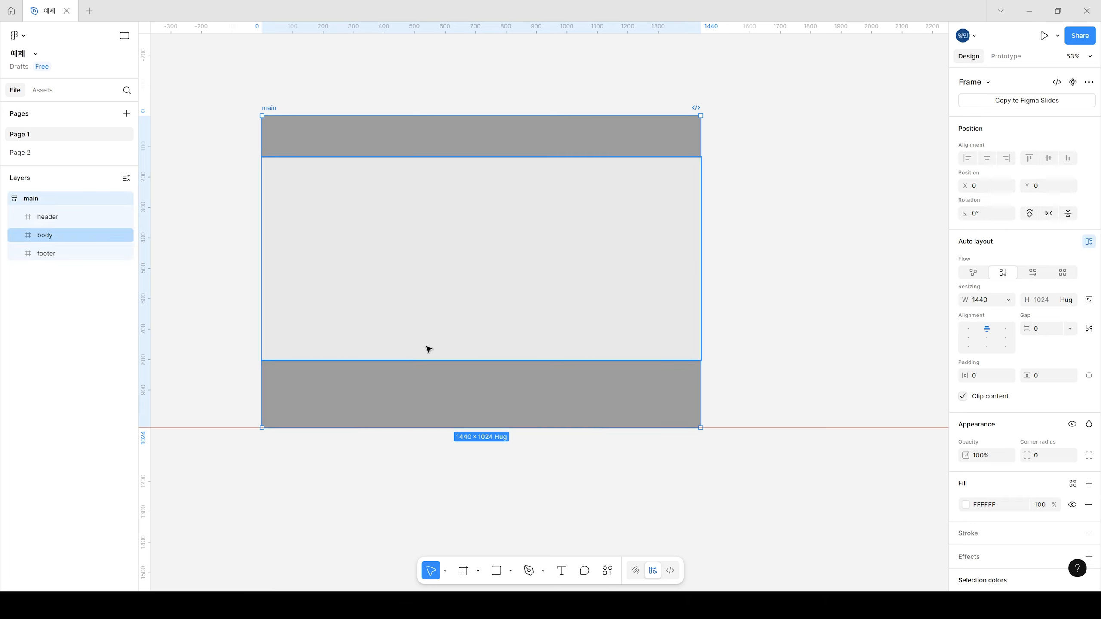
{"action": "left_click_drag", "start_coordinate": [546, 431], "coordinate": [540, 518]}
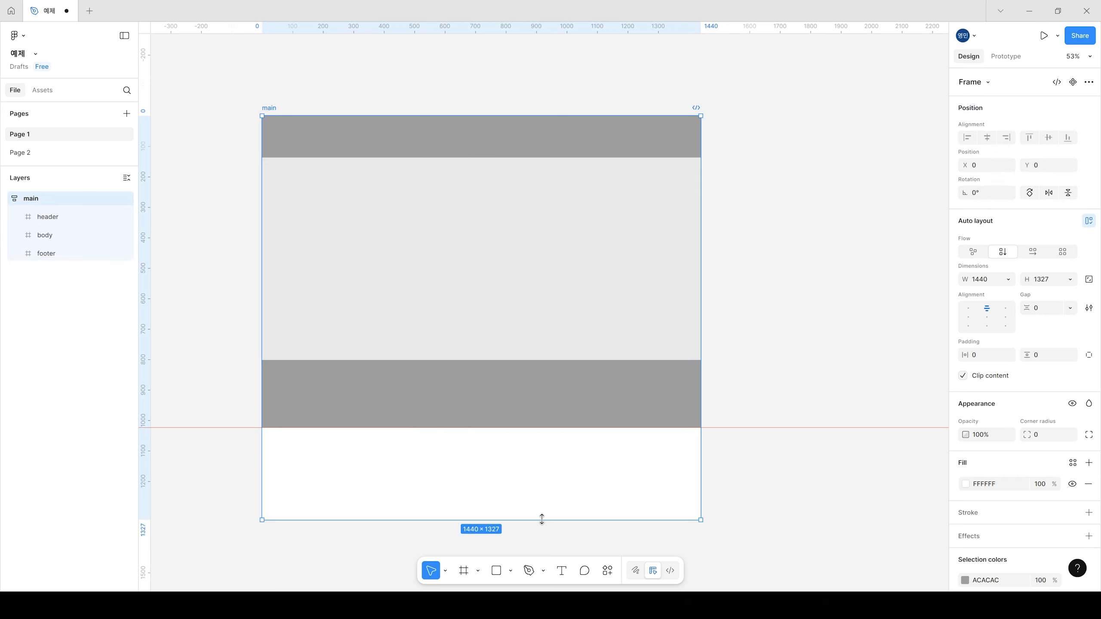
{"action": "key", "text": "ctrl+z"}
{"action": "left_click", "coordinate": [384, 242]}
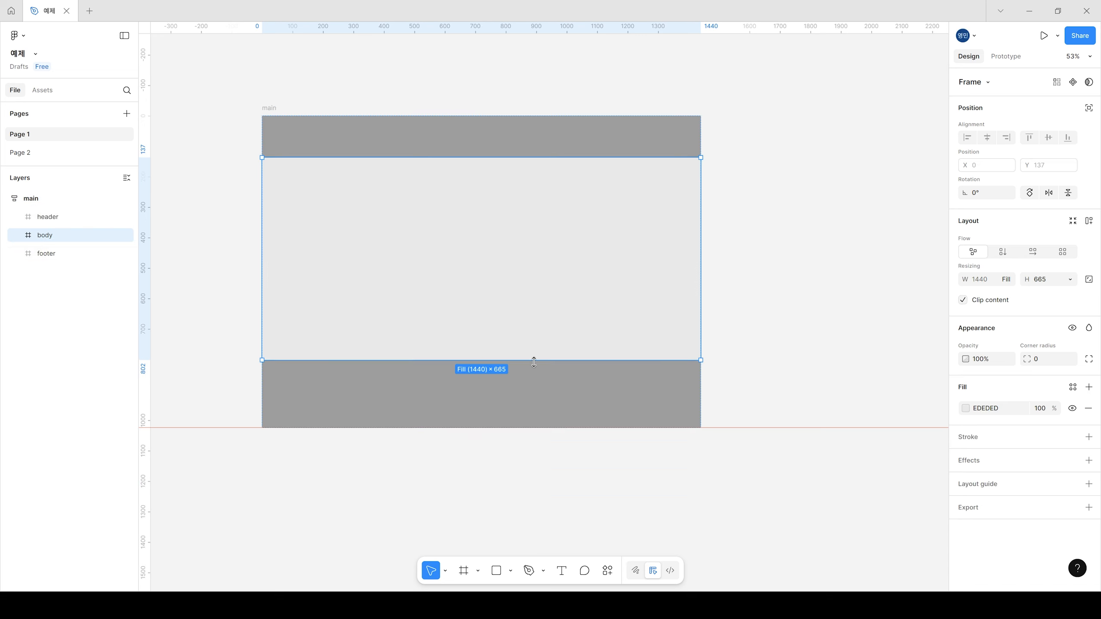
{"action": "left_click_drag", "start_coordinate": [555, 358], "coordinate": [556, 385]}
Step: Apply a horizontal auto layout to the header frame
{"action": "left_click", "coordinate": [502, 141]}
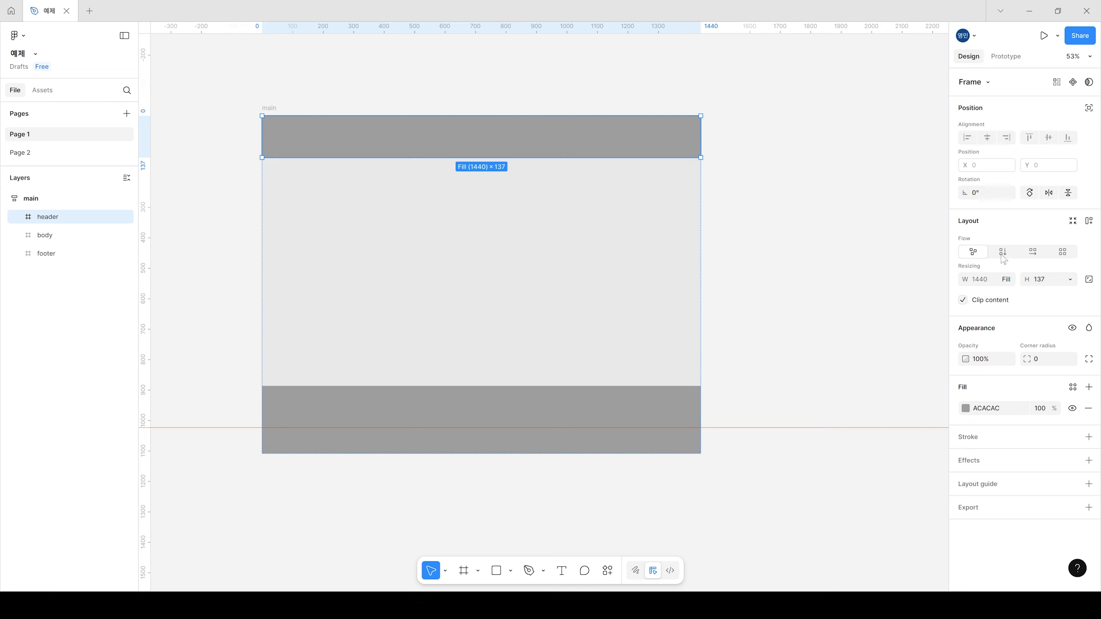
{"action": "left_click", "coordinate": [1034, 255]}
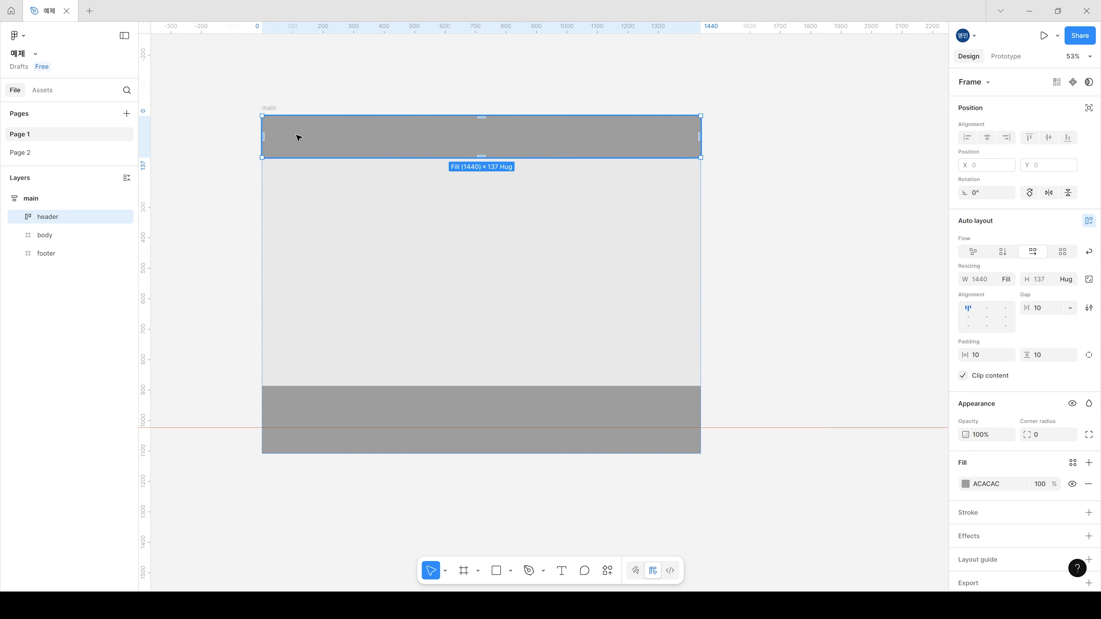
{"action": "key", "text": "f"}
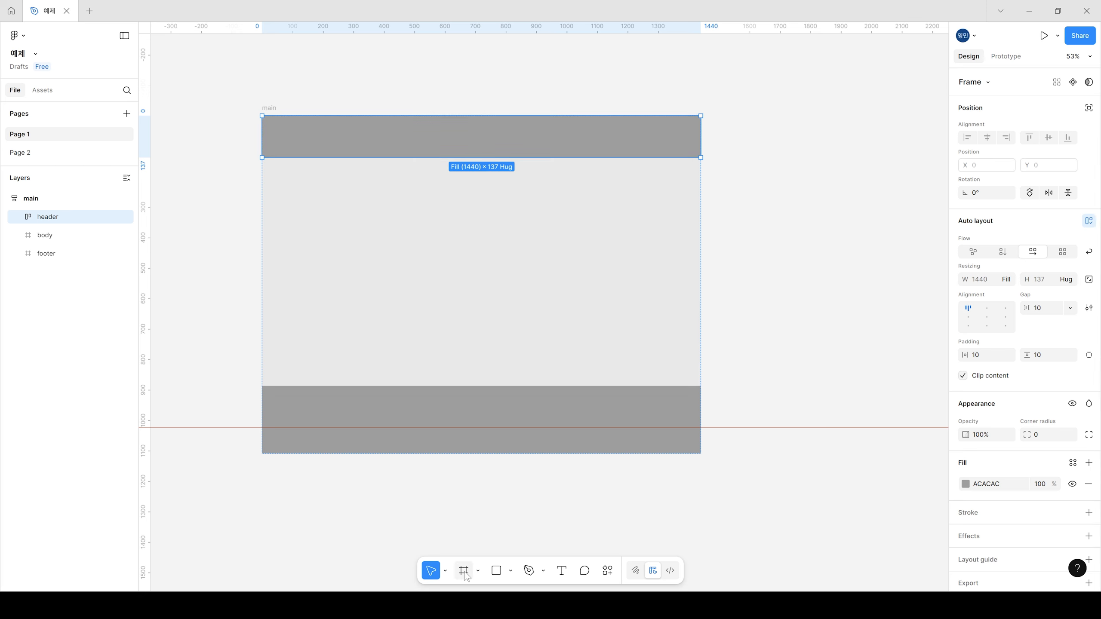
{"action": "left_click_drag", "start_coordinate": [271, 130], "coordinate": [342, 169]}
{"action": "key", "text": "ctrl+z"}
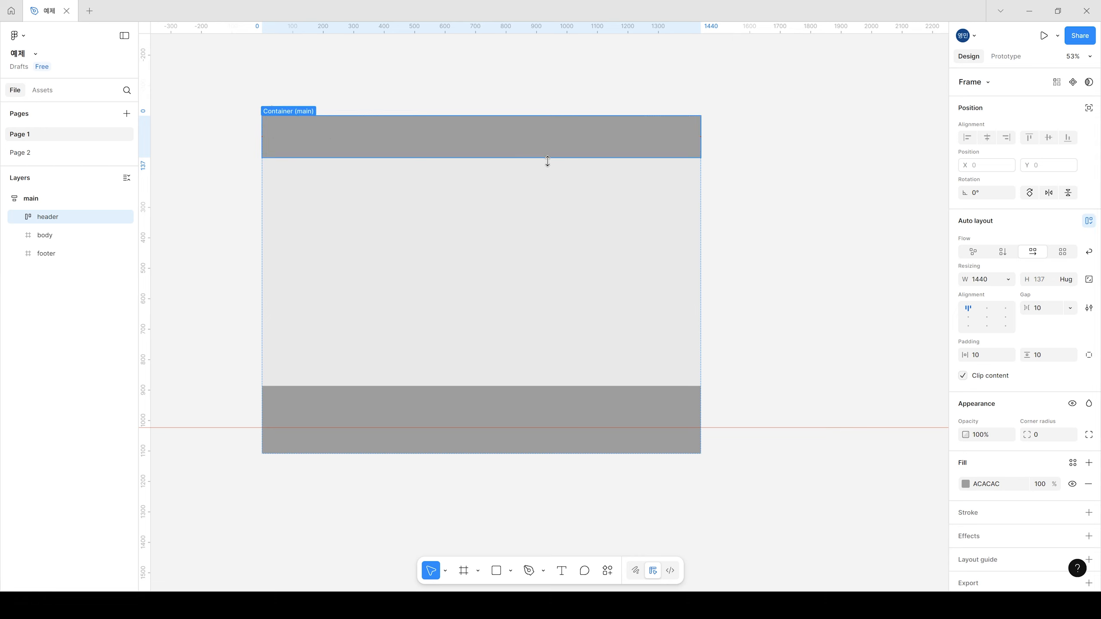
Step: Set the header frame's height to a fixed 80
{"action": "left_click", "coordinate": [1056, 285]}
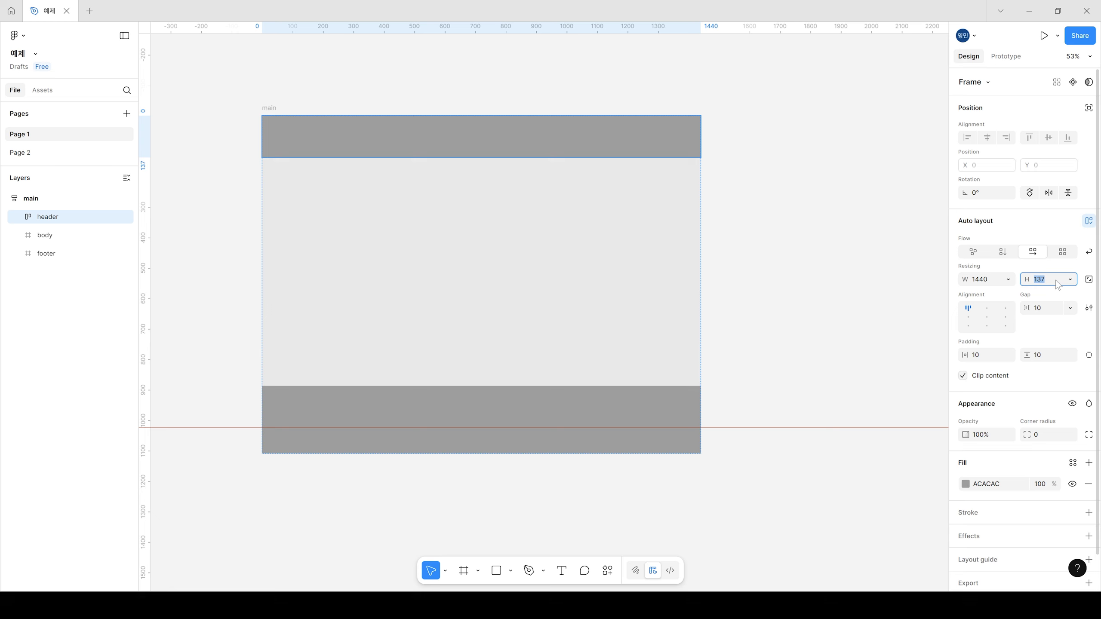
{"action": "type", "text": "80"}
{"action": "key", "text": "Return"}
{"action": "left_click", "coordinate": [1070, 279]}
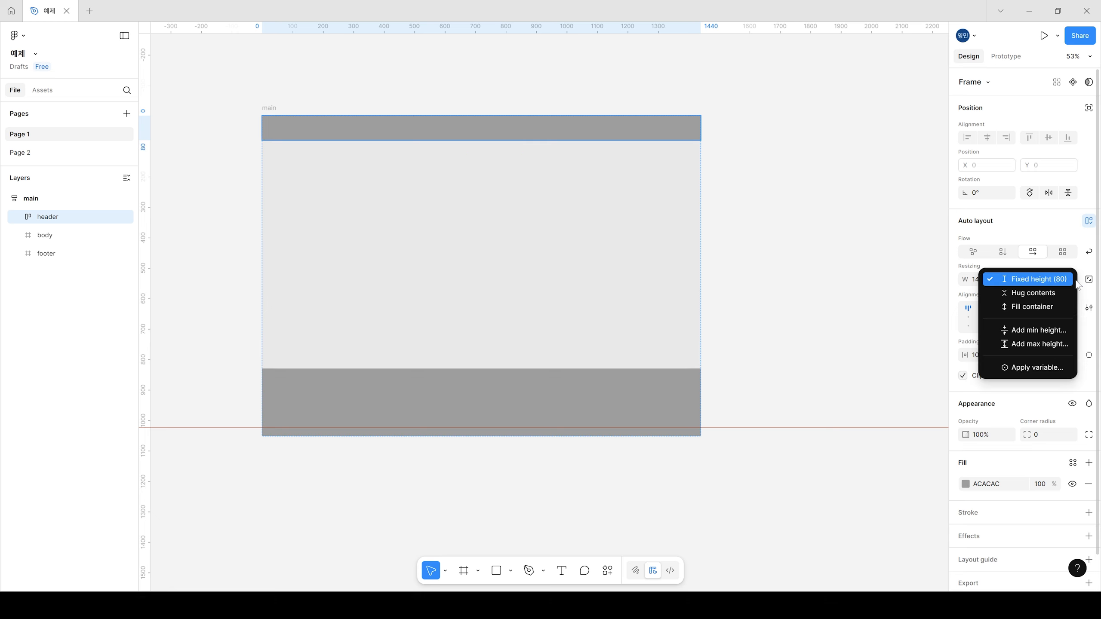
{"action": "left_click", "coordinate": [1042, 281]}
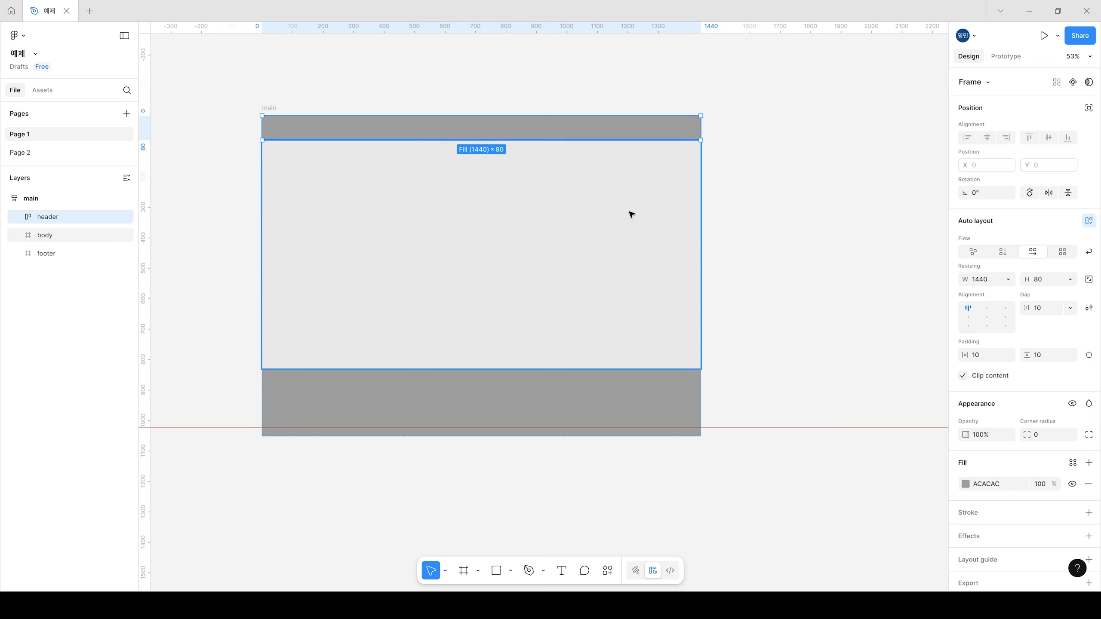
Step: Draw a frame about 89 × 57 inside the header and give it a 979797 grey fill
{"action": "scroll", "coordinate": [395, 96], "scroll_direction": "up", "scroll_amount": 3}
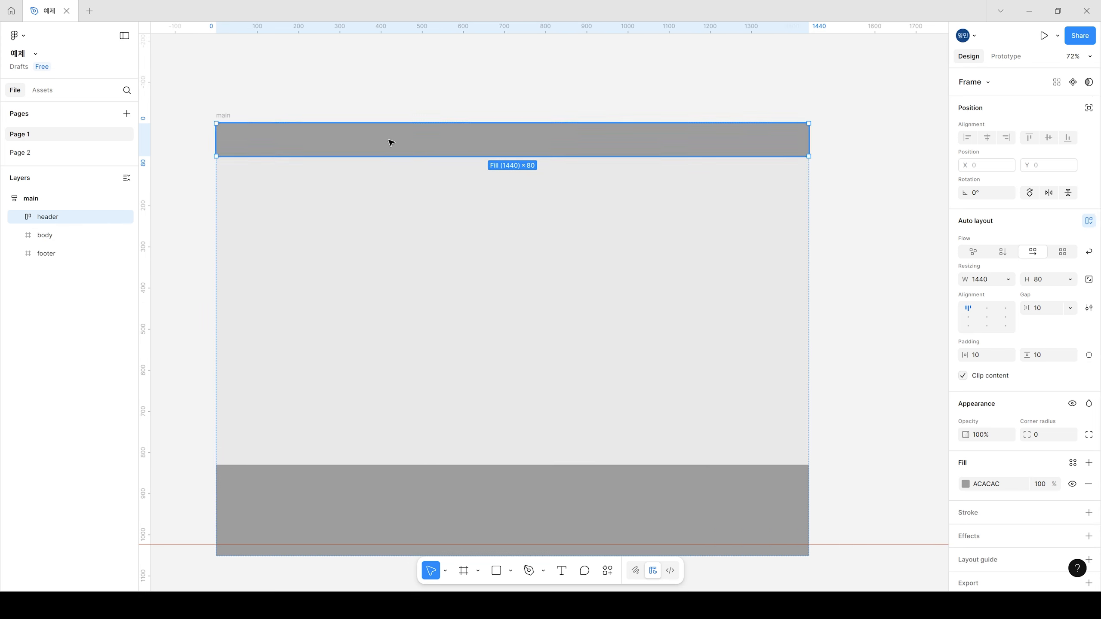
{"action": "scroll", "coordinate": [412, 173], "scroll_direction": "up", "scroll_amount": 1}
{"action": "left_click", "coordinate": [464, 570]}
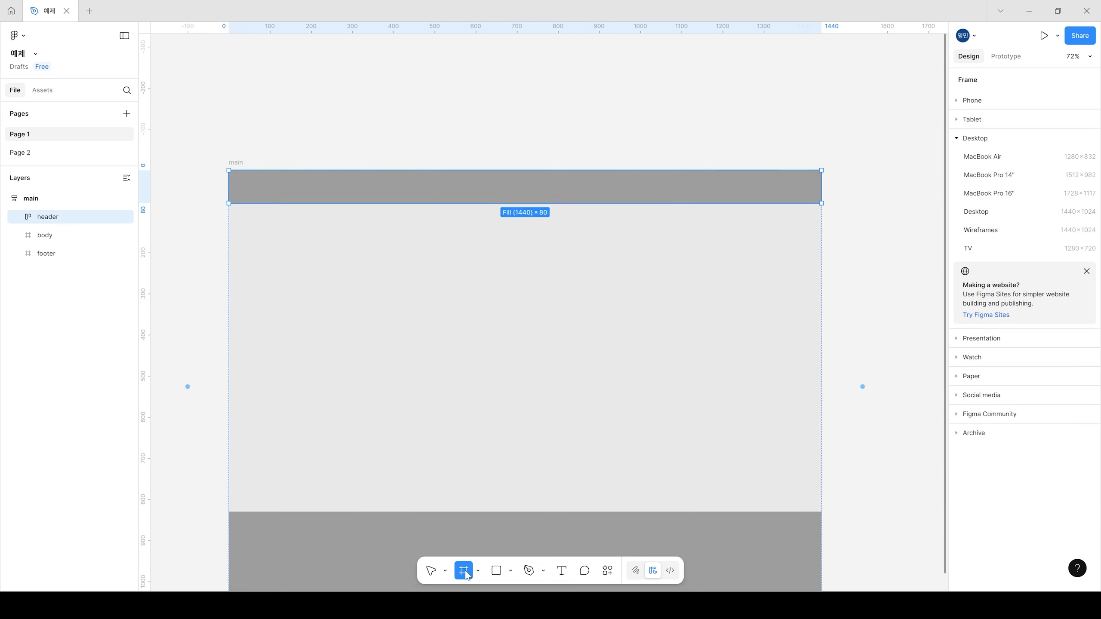
{"action": "left_click_drag", "start_coordinate": [249, 175], "coordinate": [286, 198]}
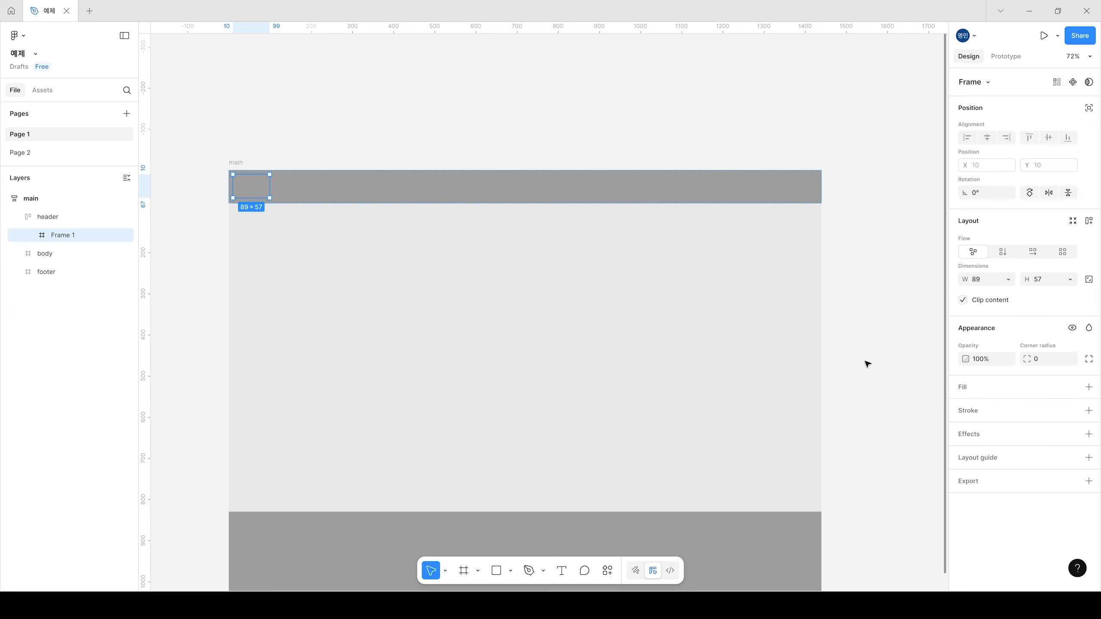
{"action": "left_click", "coordinate": [962, 390]}
{"action": "left_click", "coordinate": [884, 397]}
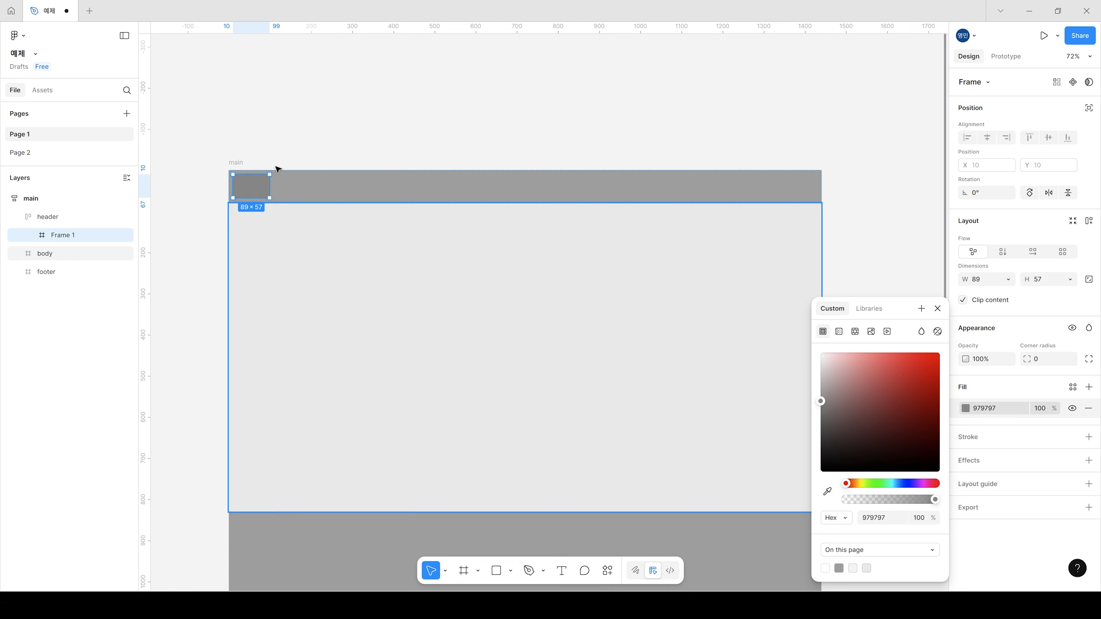
{"action": "left_click", "coordinate": [333, 107]}
Step: Rename the small frame in the header as logo and widen it to about 139
{"action": "left_click", "coordinate": [259, 191]}
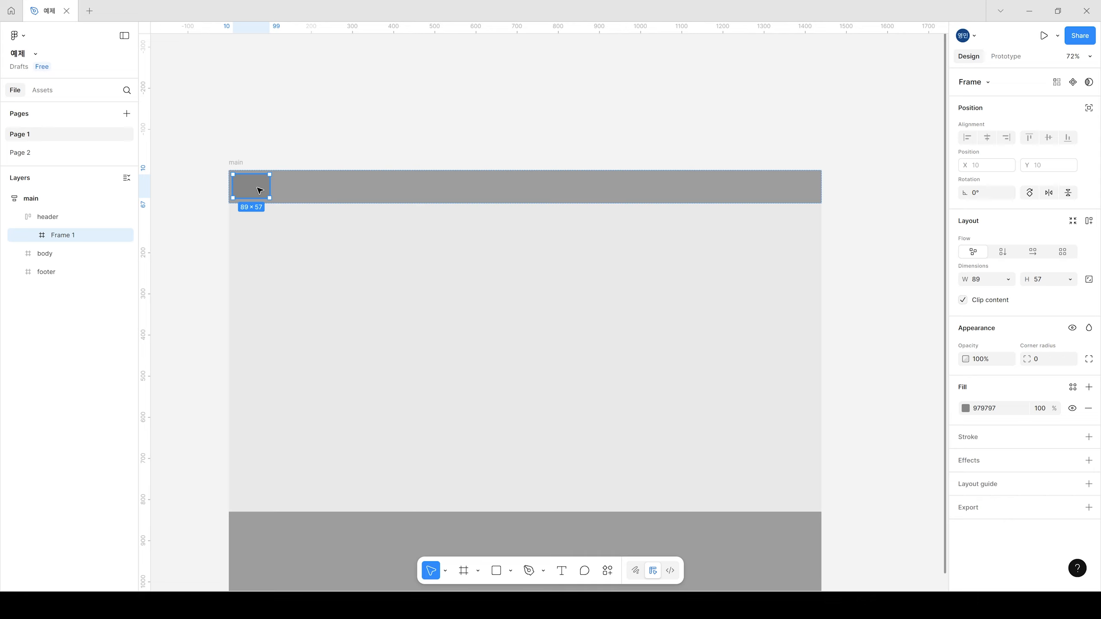
{"action": "double_click", "coordinate": [78, 243]}
{"action": "type", "text": "logo"}
{"action": "key", "text": "Return"}
{"action": "left_click_drag", "start_coordinate": [270, 187], "coordinate": [290, 186]}
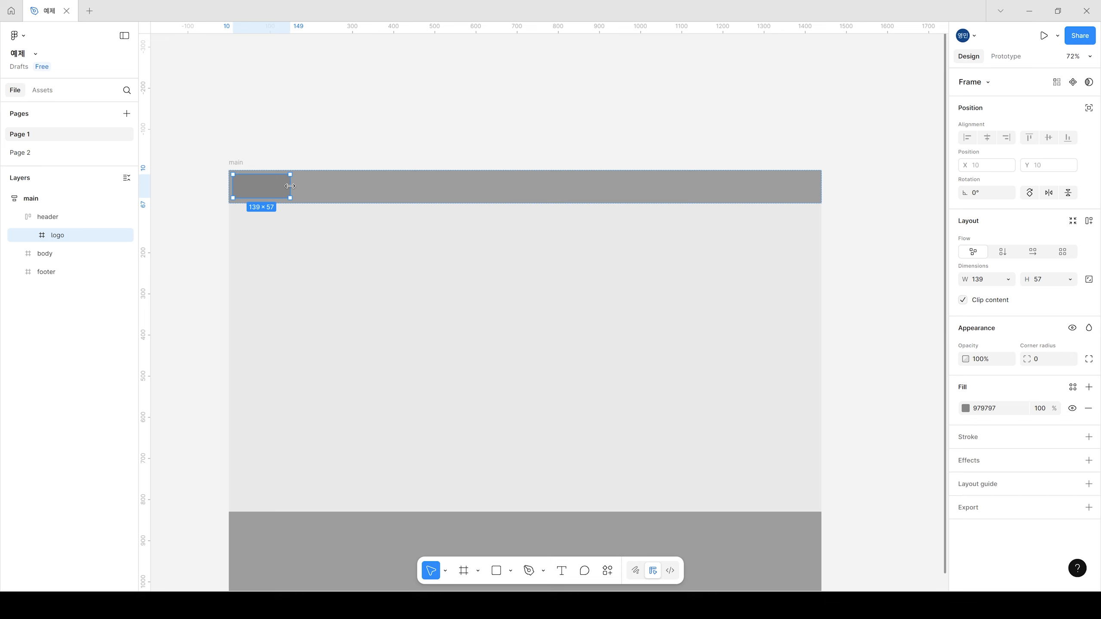
Step: Duplicate the logo frame twice inside the header
{"action": "left_click", "coordinate": [376, 120]}
{"action": "double_click", "coordinate": [259, 195]}
{"action": "key", "text": "ctrl+d"}
{"action": "key", "text": "ctrl+d"}
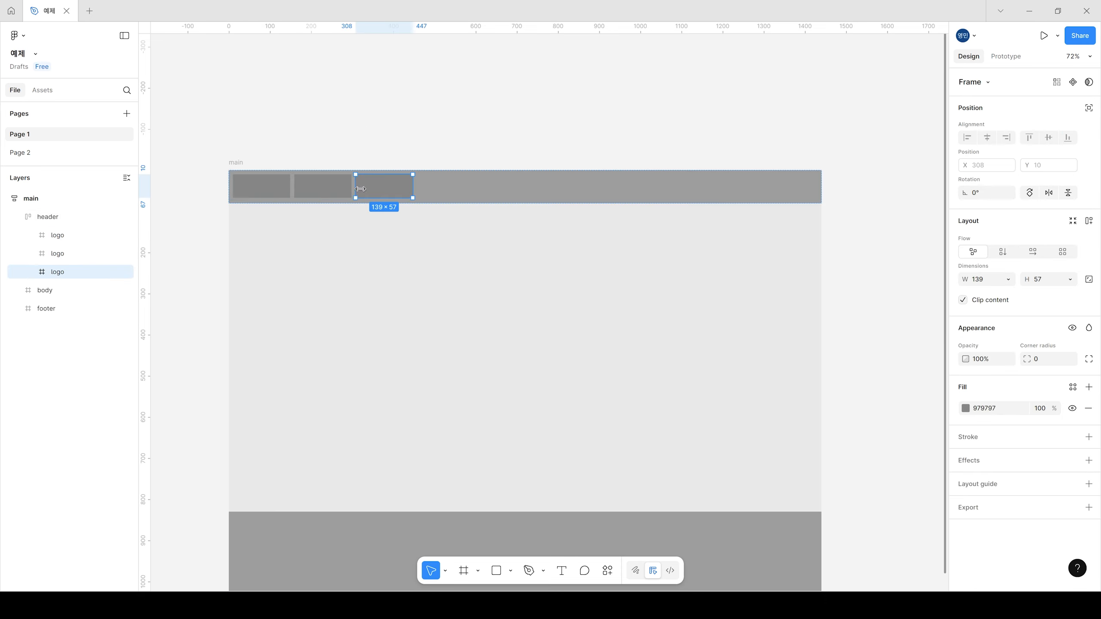
Step: Rename the second frame in the header as nav
{"action": "left_click", "coordinate": [329, 198]}
{"action": "double_click", "coordinate": [58, 254]}
{"action": "type", "text": "nav"}
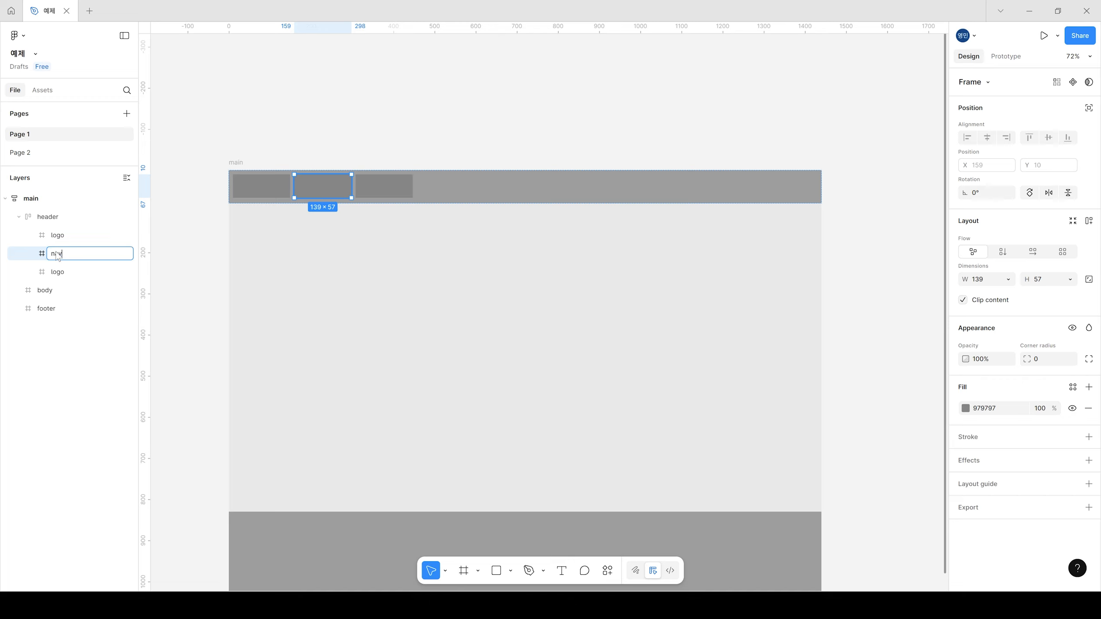
{"action": "key", "text": "Return"}
Step: Rename the third frame in the header as user-menu
{"action": "left_click", "coordinate": [58, 273]}
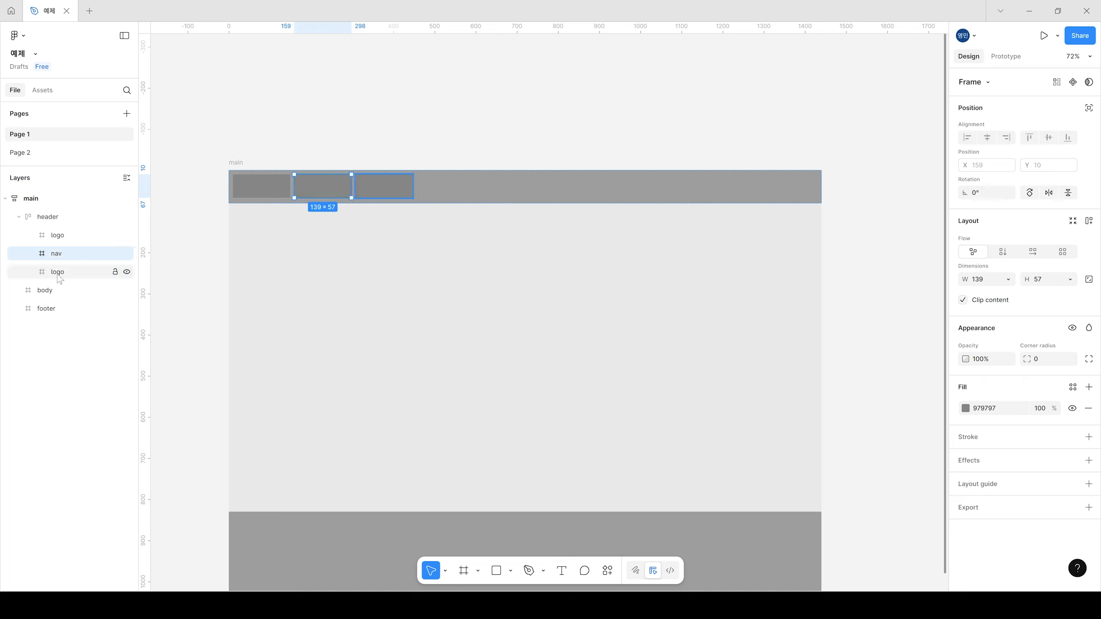
{"action": "double_click", "coordinate": [58, 273]}
{"action": "type", "text": "user"}
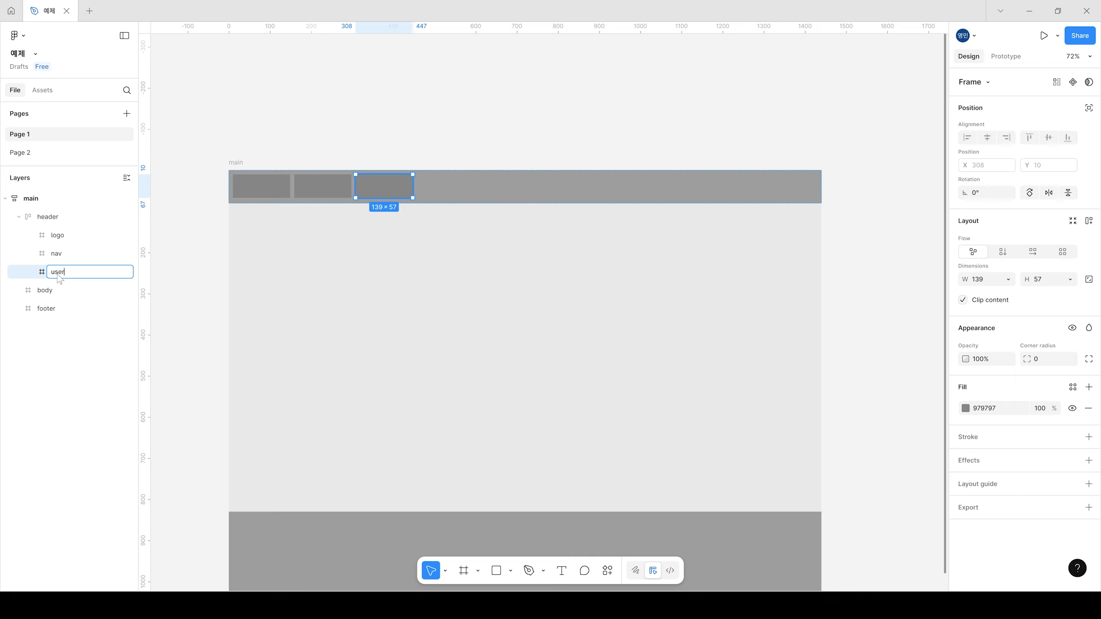
{"action": "type", "text": "-menu"}
{"action": "key", "text": "Return"}
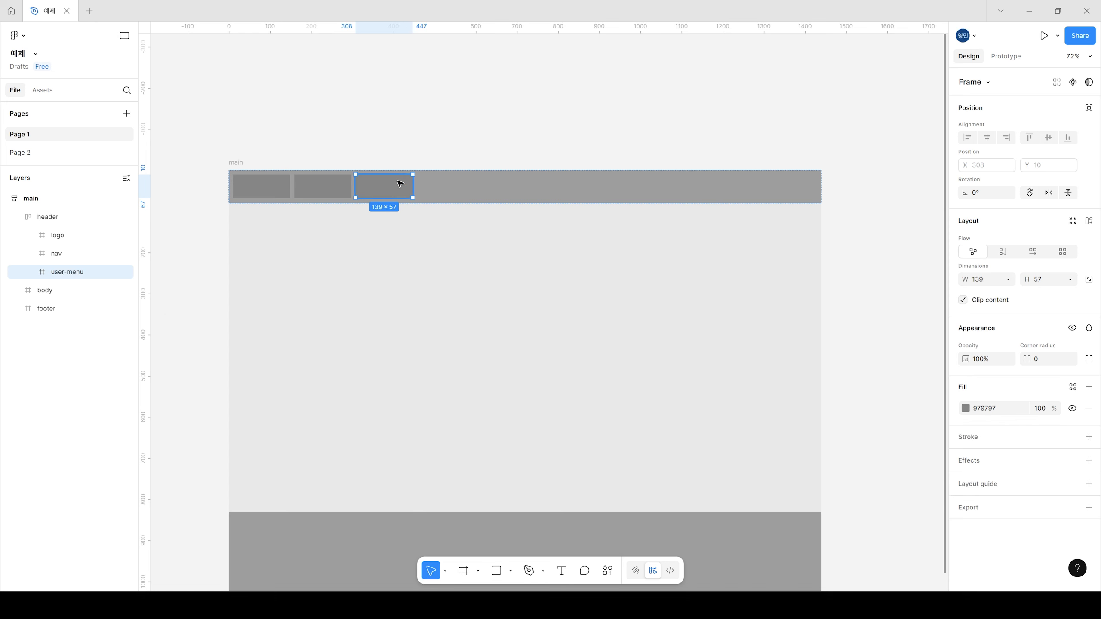
{"action": "left_click", "coordinate": [479, 152]}
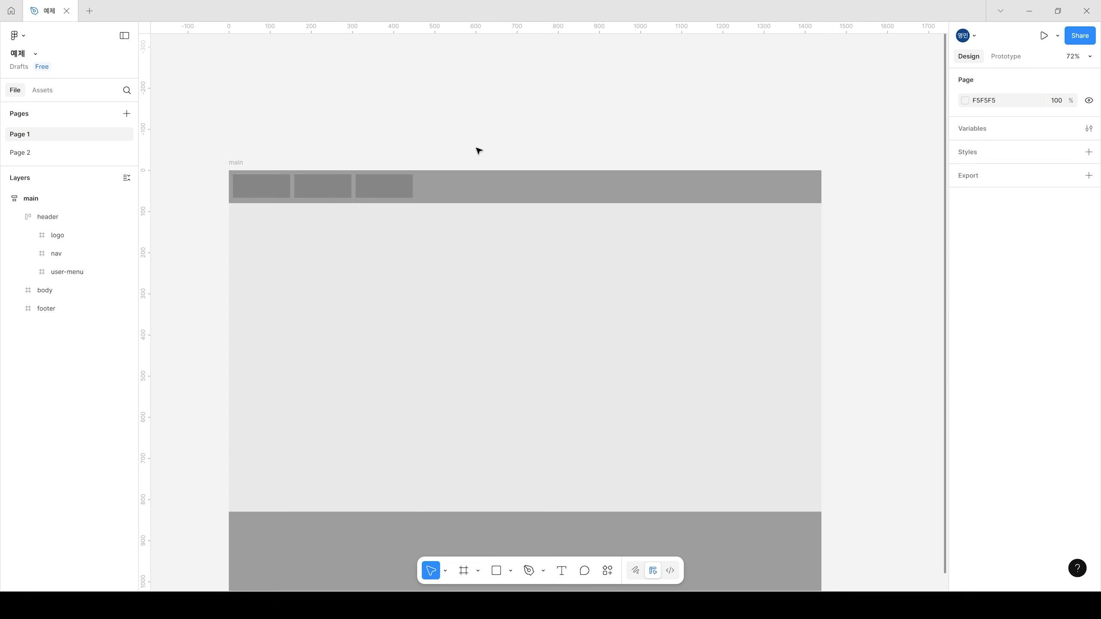
{"action": "left_click", "coordinate": [442, 191]}
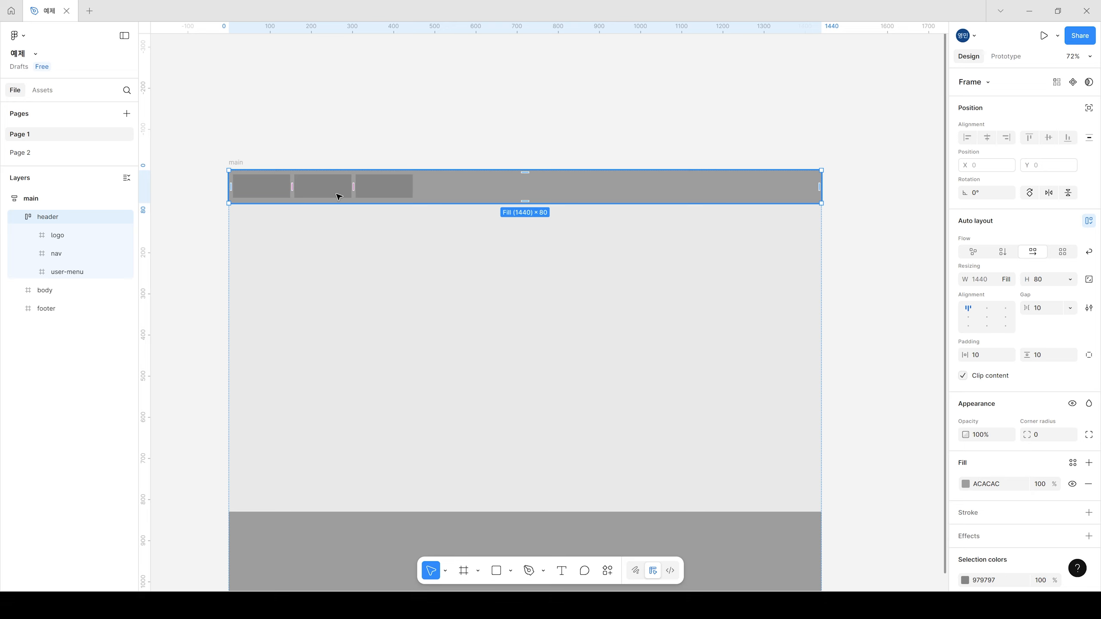
{"action": "left_click", "coordinate": [269, 191]}
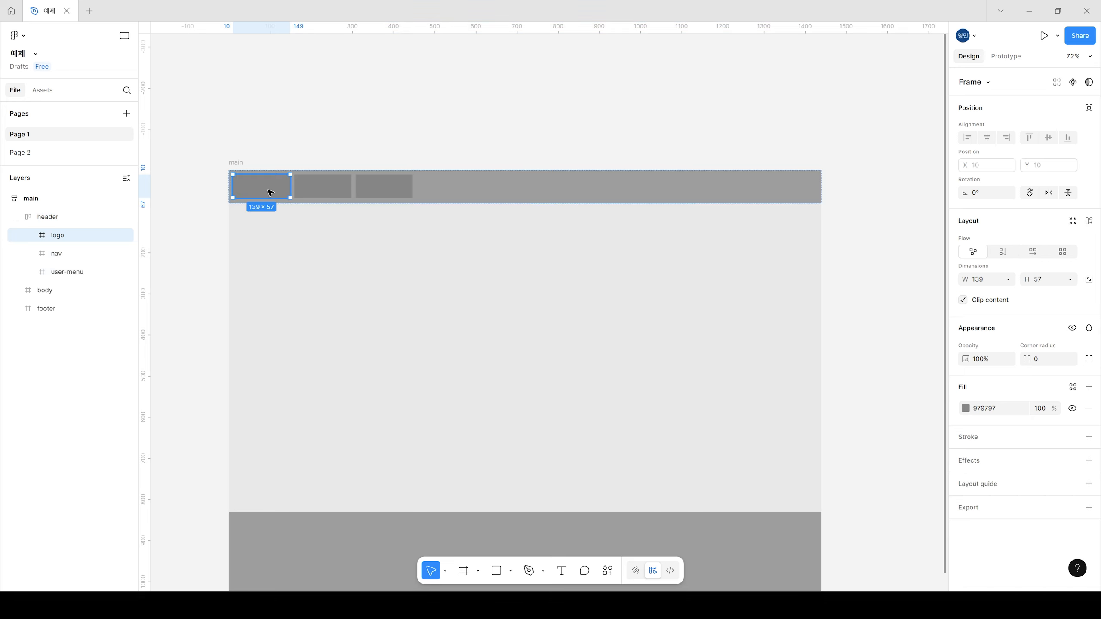
{"action": "left_click", "coordinate": [377, 190]}
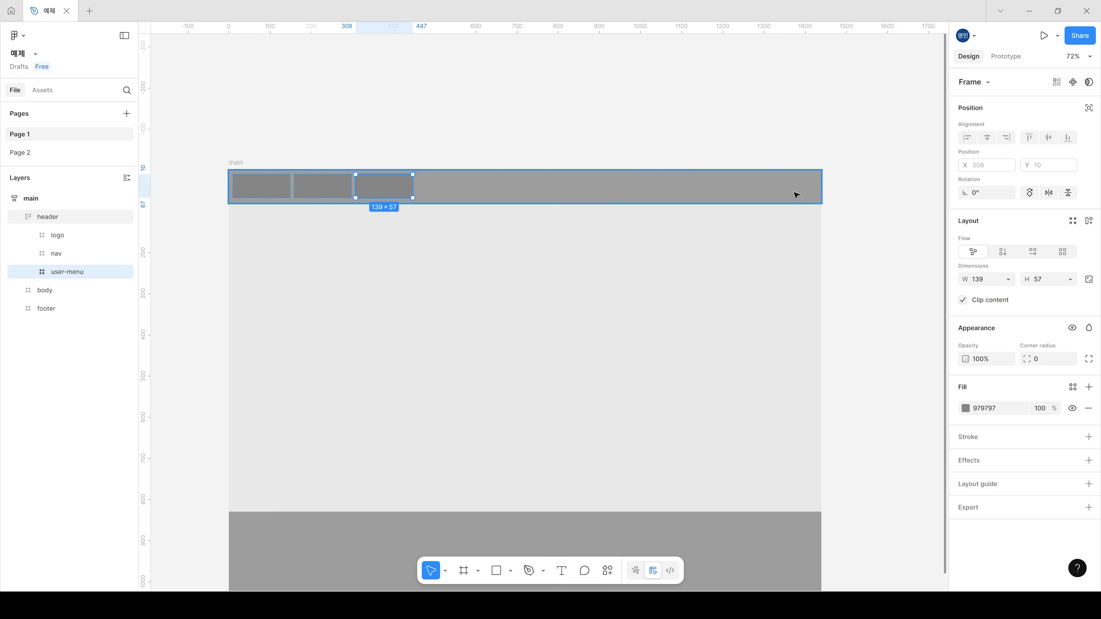
{"action": "left_click", "coordinate": [442, 140]}
Step: Align the header's contents to the left and vertically centred, and set the gap between its frames to Auto
{"action": "left_click", "coordinate": [477, 187]}
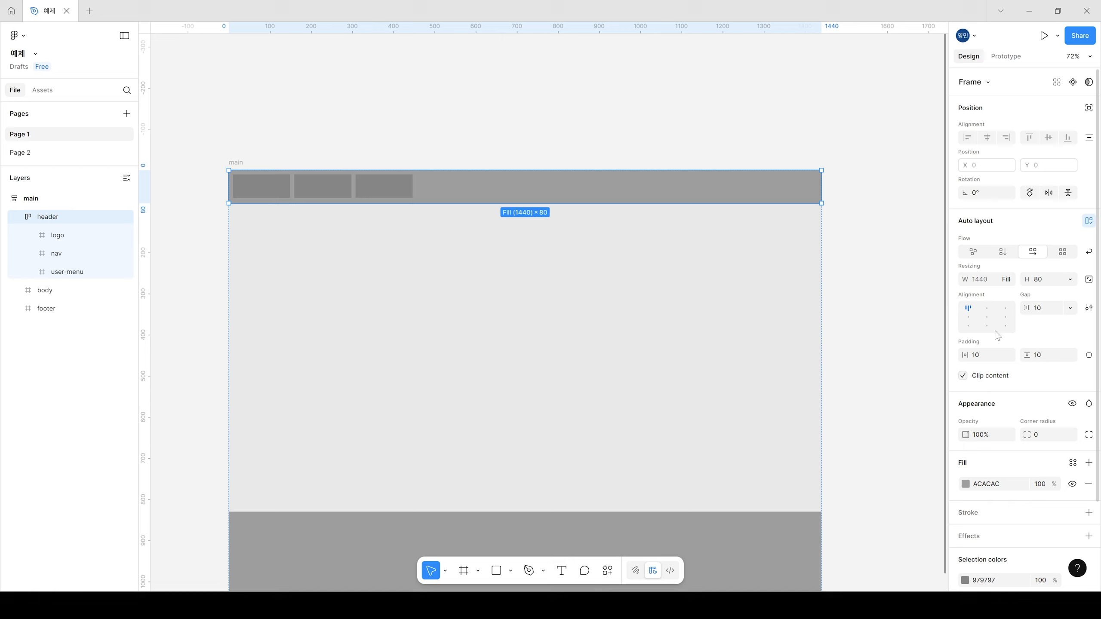
{"action": "left_click", "coordinate": [969, 319]}
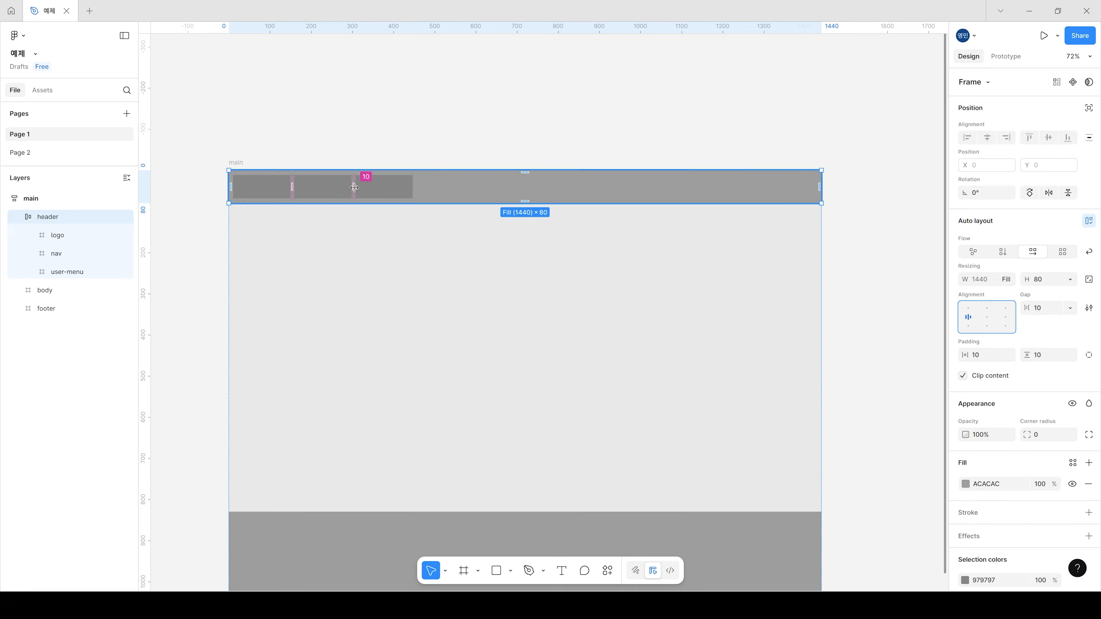
{"action": "left_click", "coordinate": [1069, 308]}
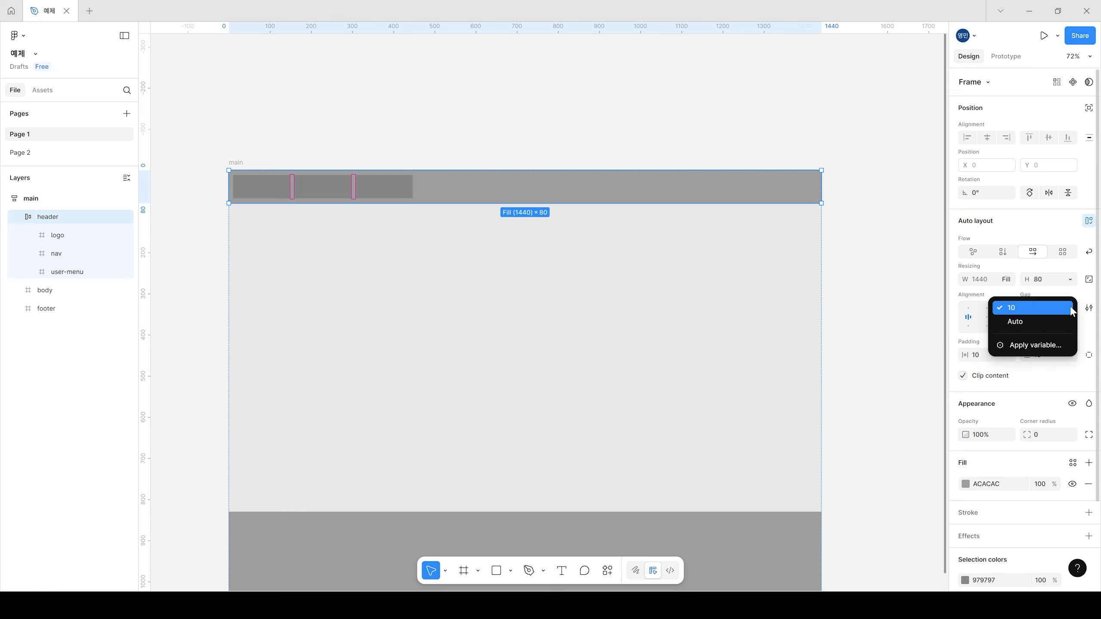
{"action": "left_click", "coordinate": [1015, 325]}
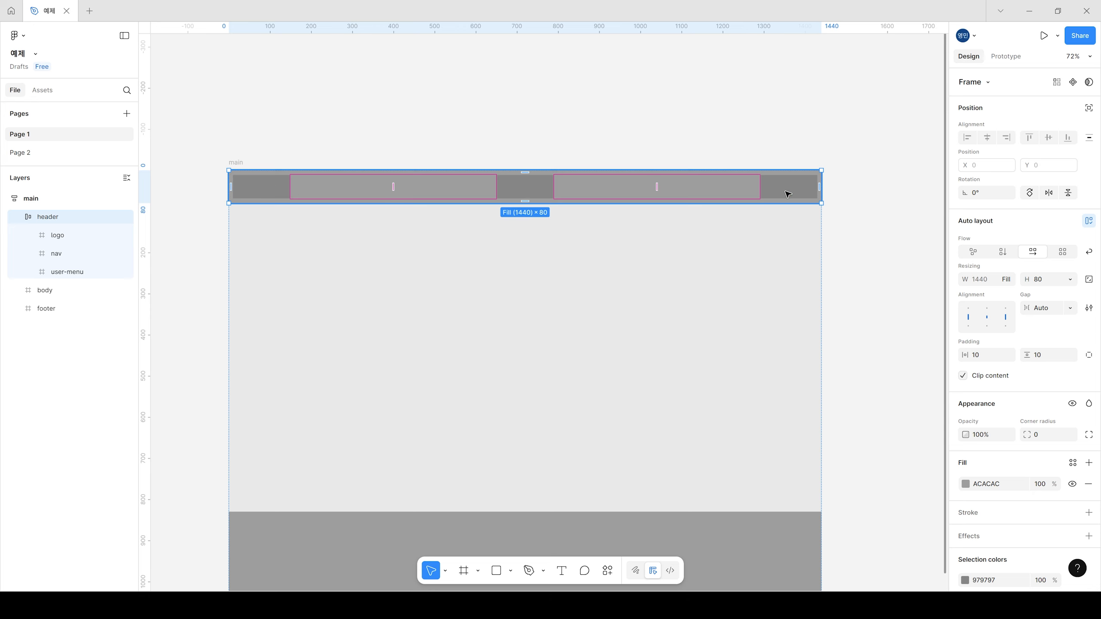
{"action": "left_click", "coordinate": [555, 93]}
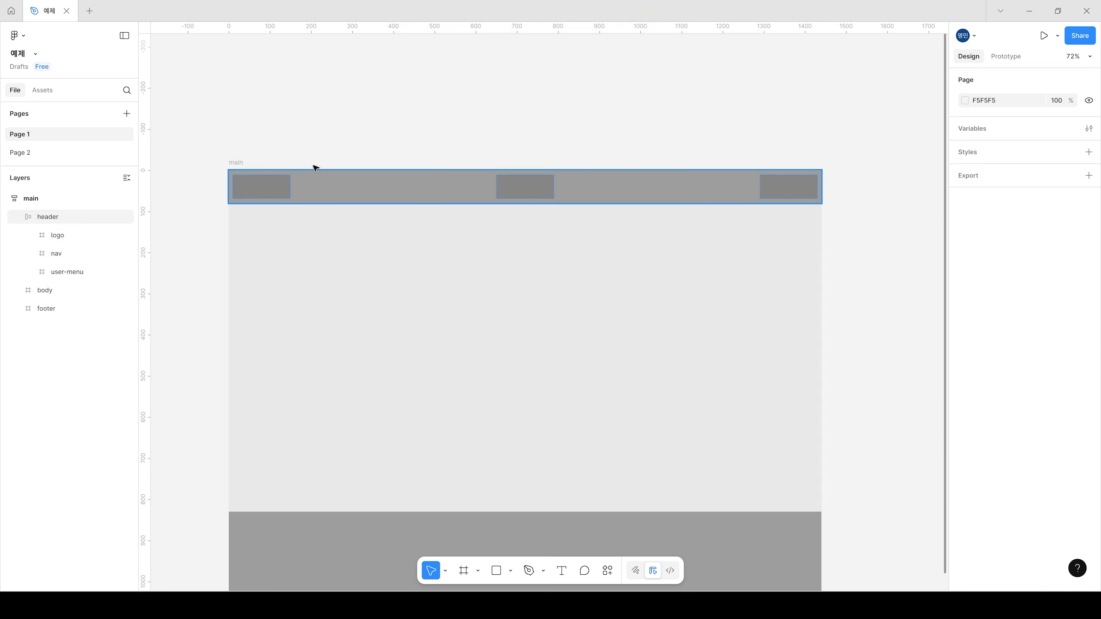
Step: Set the header's horizontal padding to 120 and its vertical padding to 0
{"action": "left_click", "coordinate": [691, 189]}
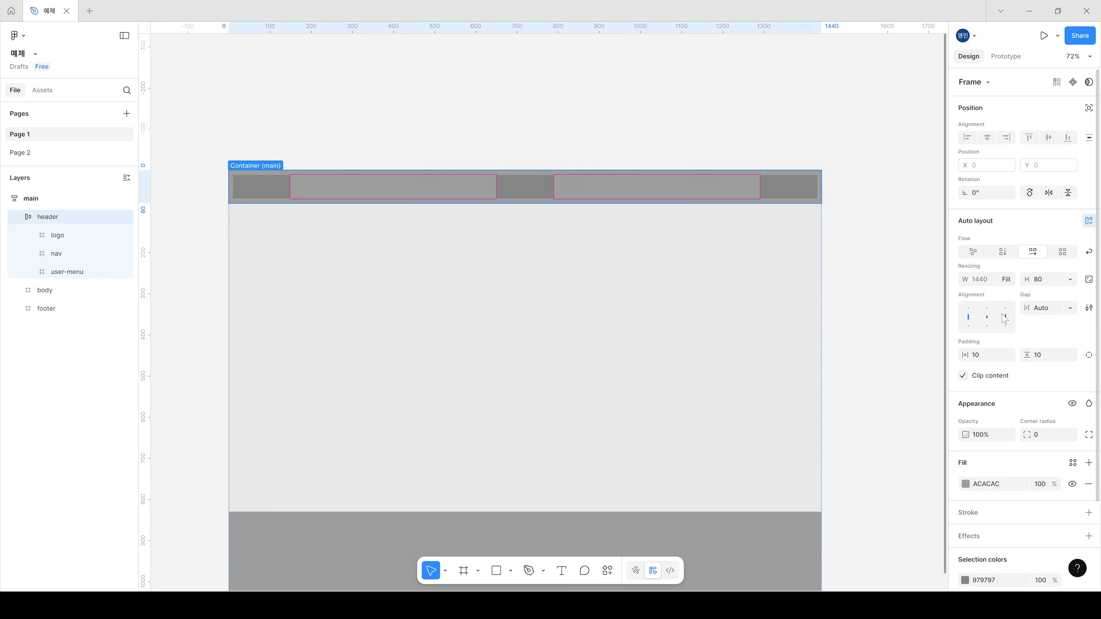
{"action": "left_click", "coordinate": [994, 359]}
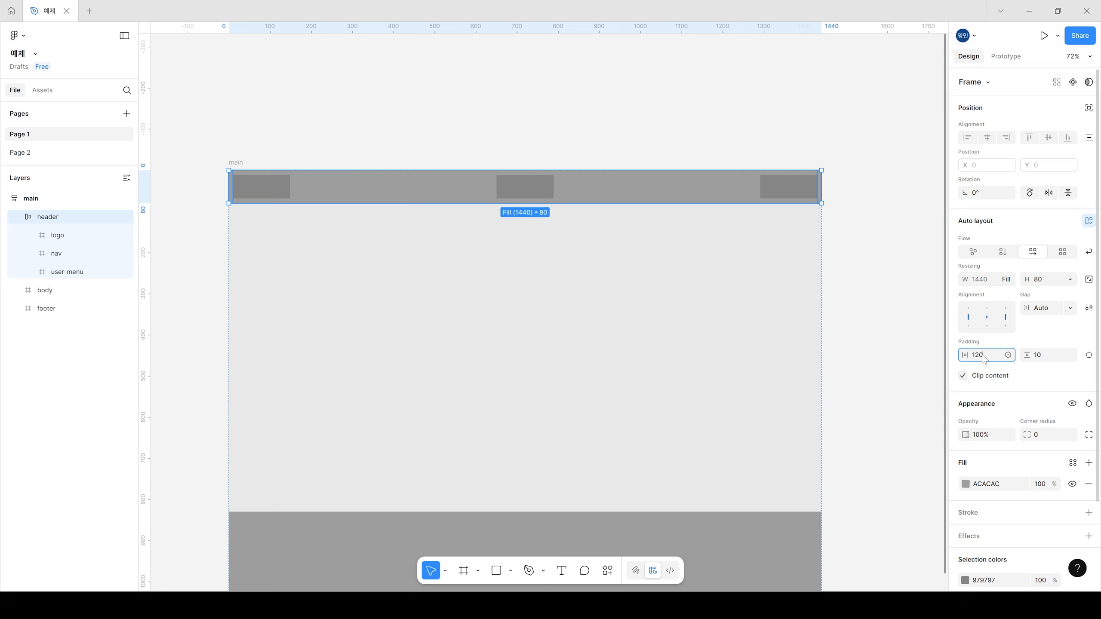
{"action": "key", "text": "Return"}
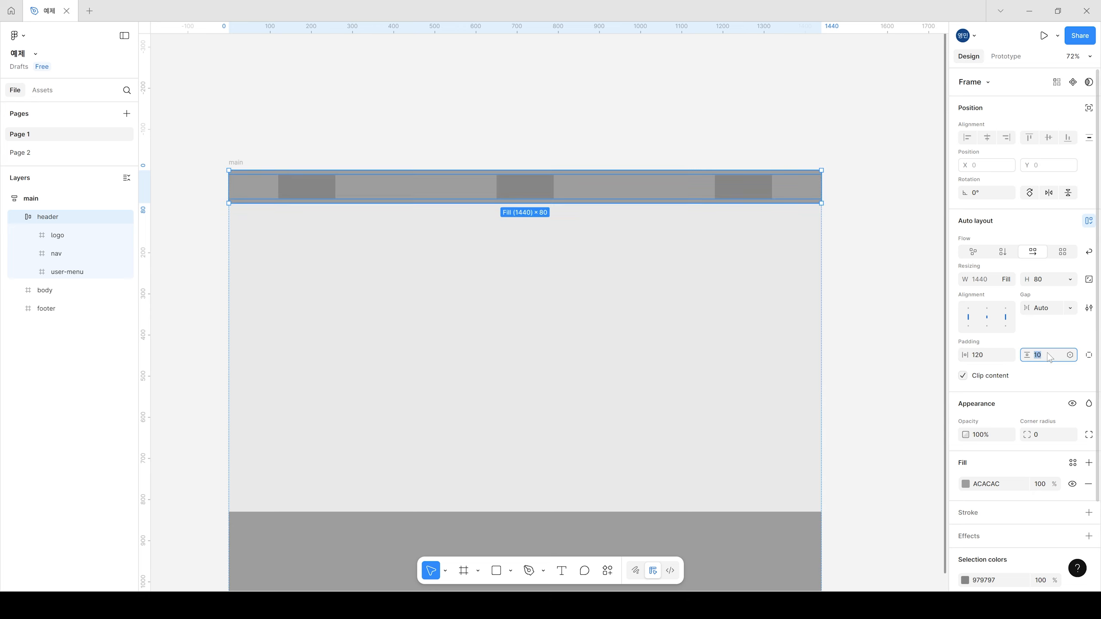
{"action": "type", "text": "0"}
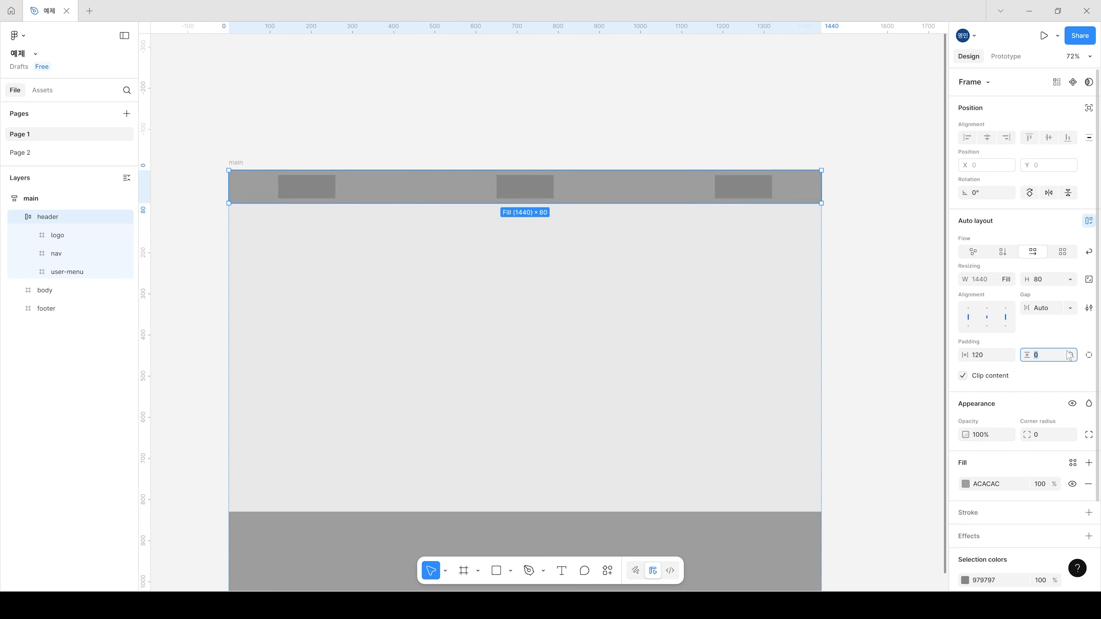
Step: Set the header's vertical padding to 20
{"action": "left_click", "coordinate": [309, 185]}
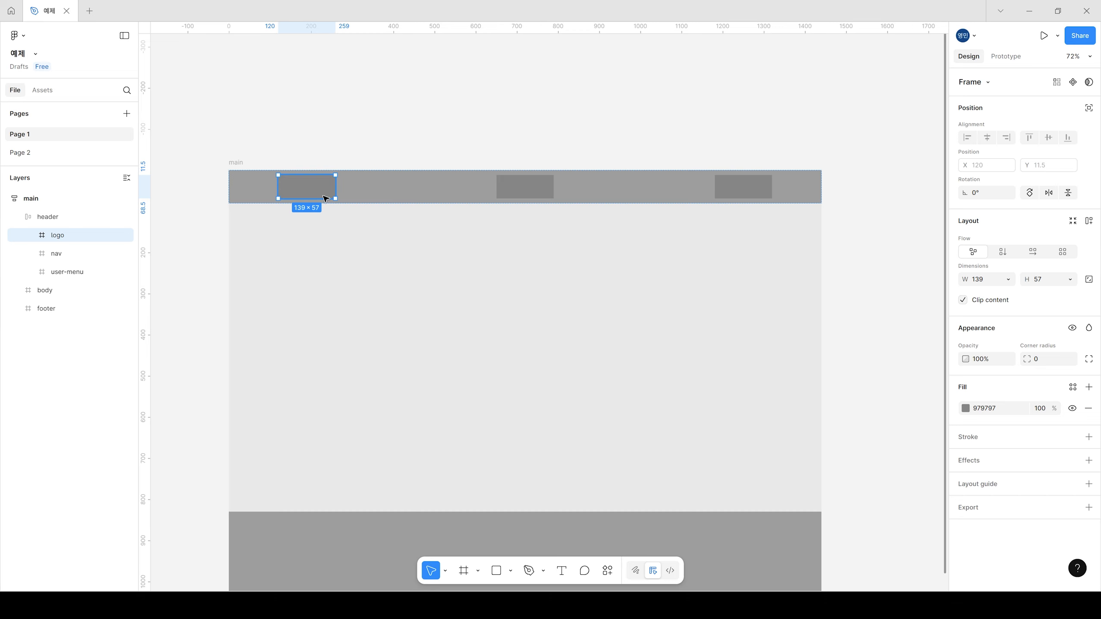
{"action": "left_click", "coordinate": [253, 184]}
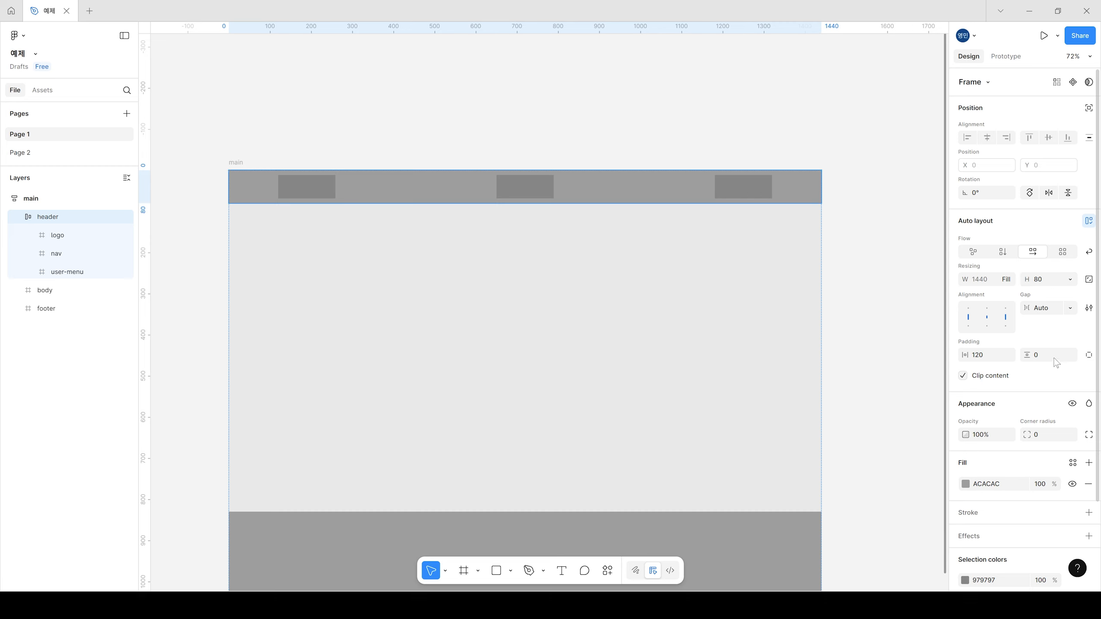
{"action": "type", "text": "20"}
{"action": "key", "text": "Return"}
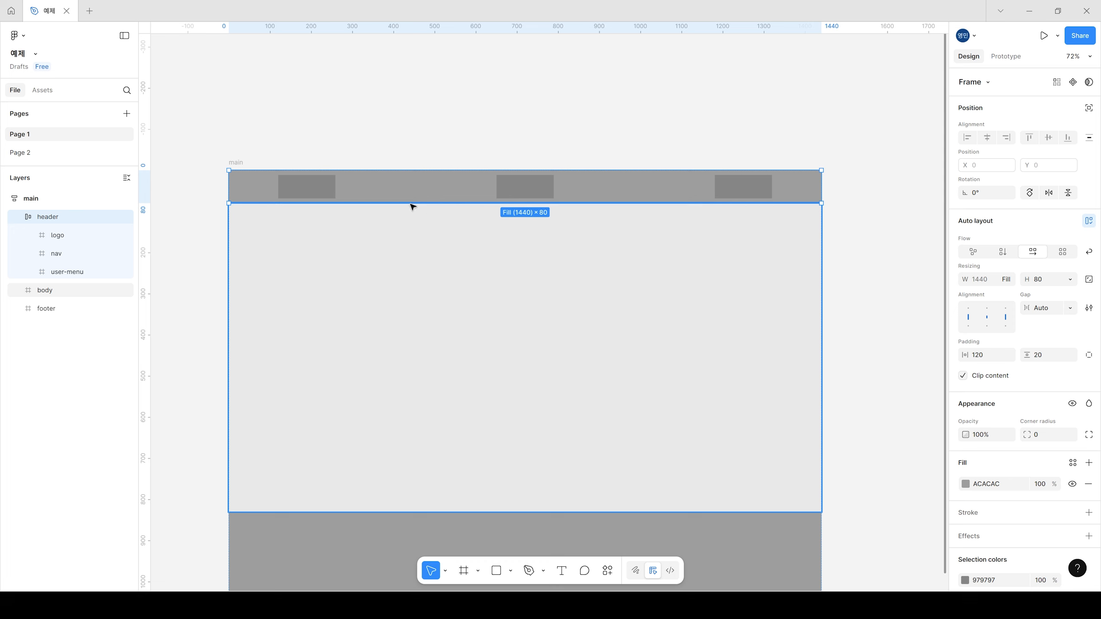
{"action": "left_click", "coordinate": [329, 191]}
{"action": "left_click", "coordinate": [365, 185]}
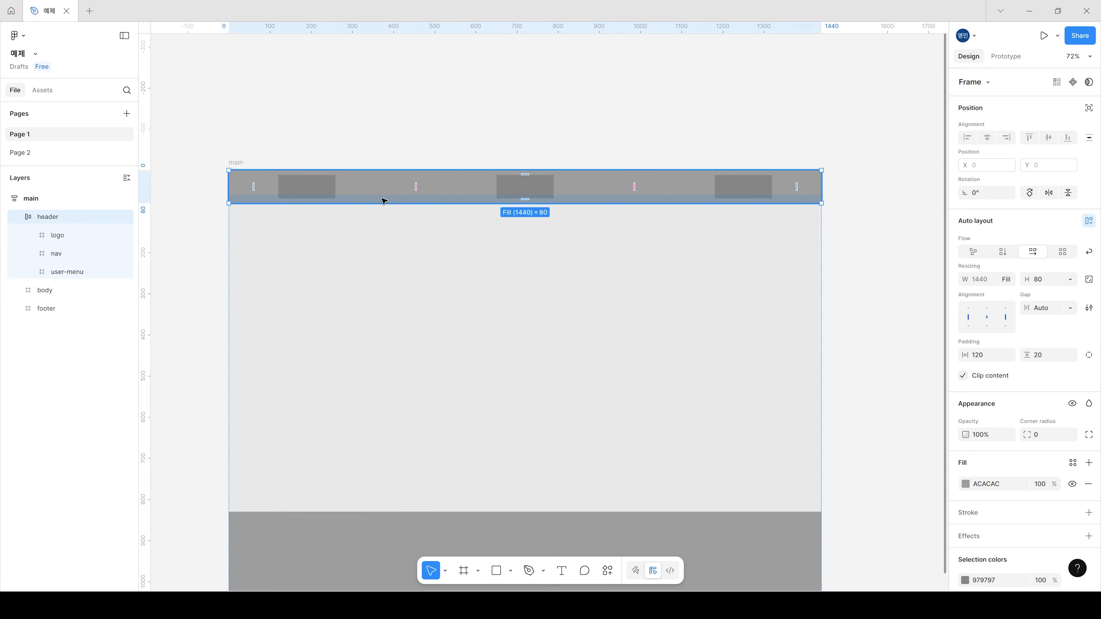
Step: Set the heights of the logo and nav frames to fill the header
{"action": "left_click", "coordinate": [324, 189]}
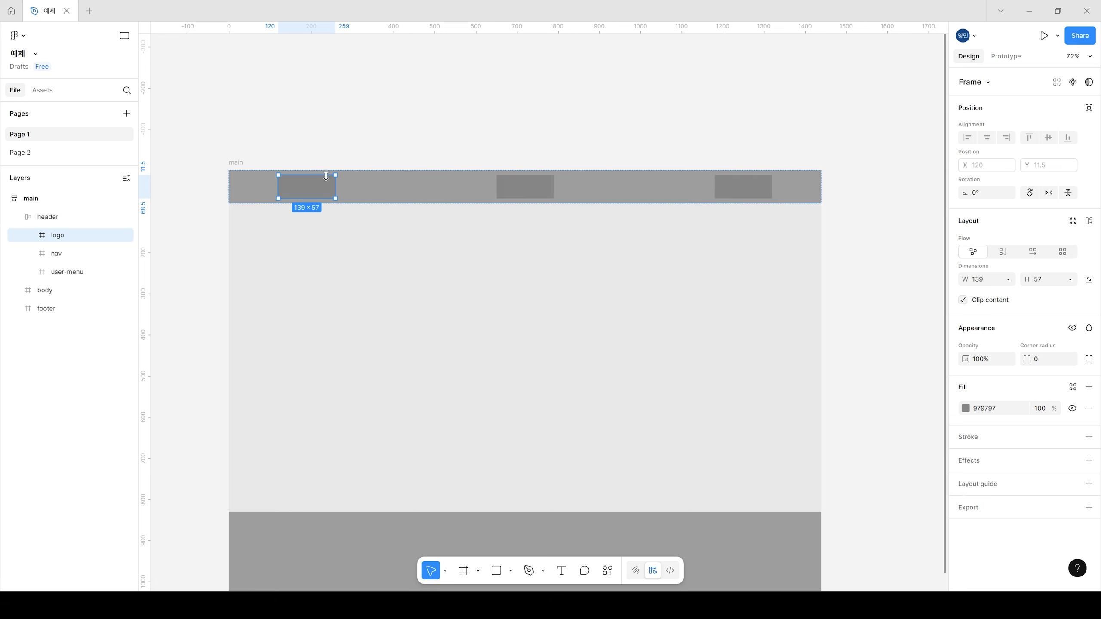
{"action": "left_click", "coordinate": [1073, 280]}
{"action": "left_click", "coordinate": [1042, 295]}
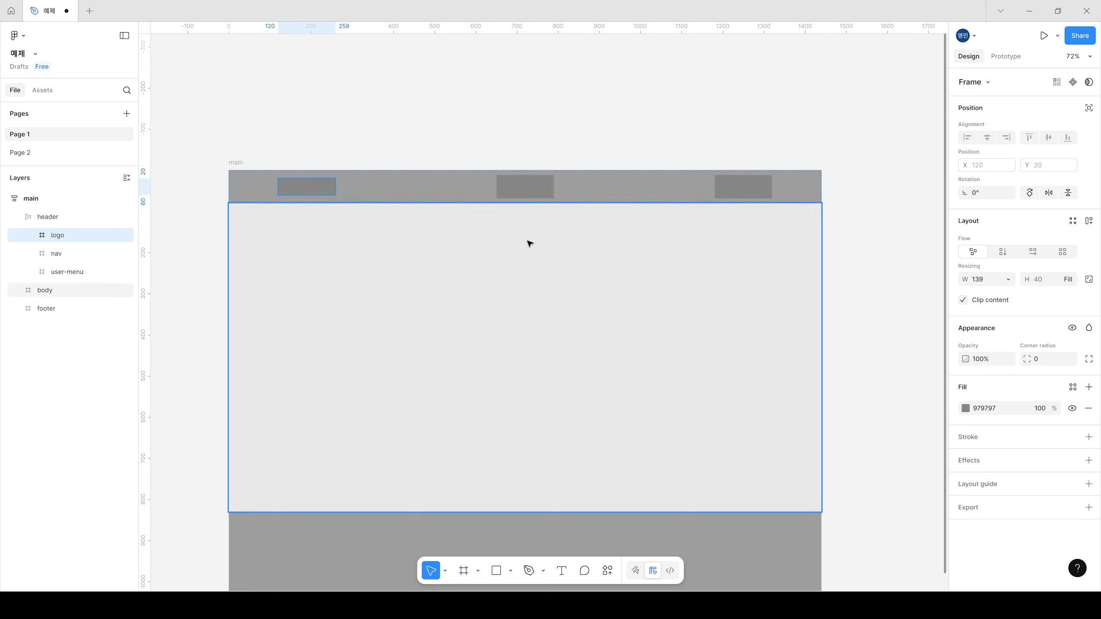
{"action": "left_click", "coordinate": [412, 109]}
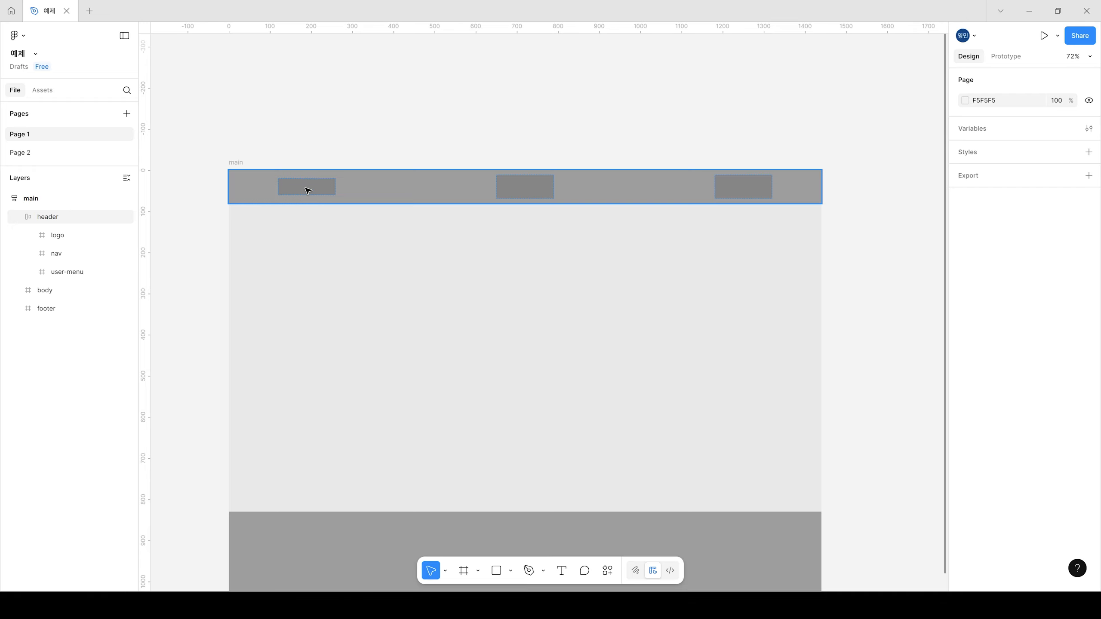
{"action": "left_click", "coordinate": [544, 185]}
{"action": "left_click", "coordinate": [545, 185]}
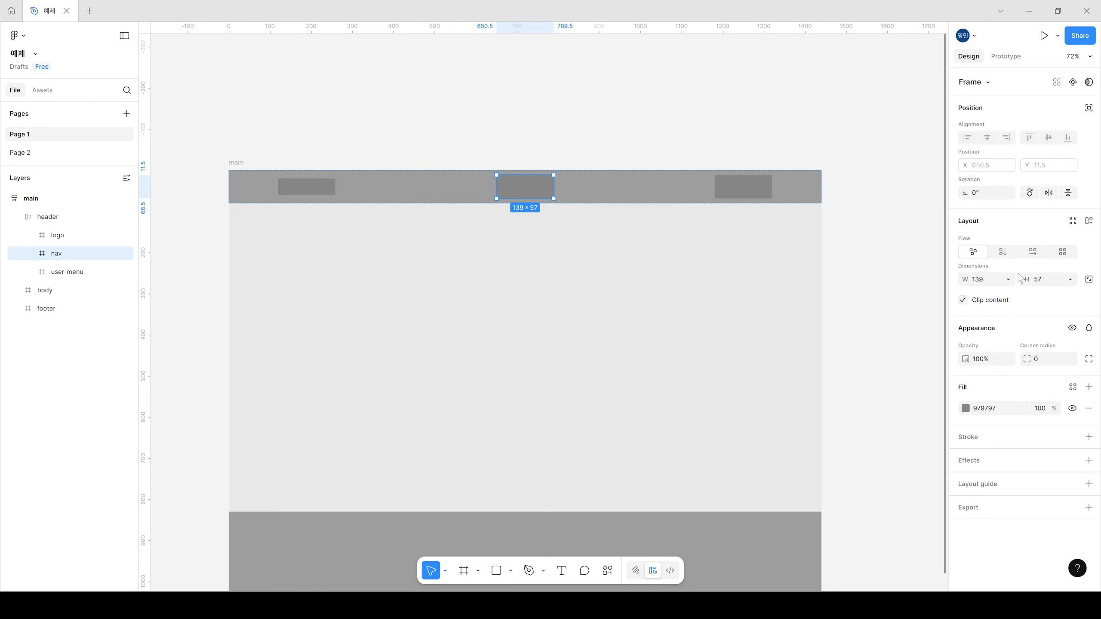
{"action": "left_click", "coordinate": [1071, 280]}
{"action": "left_click", "coordinate": [1037, 298]}
Step: Set the height of the user-menu frame to fill the header
{"action": "left_click", "coordinate": [751, 188]}
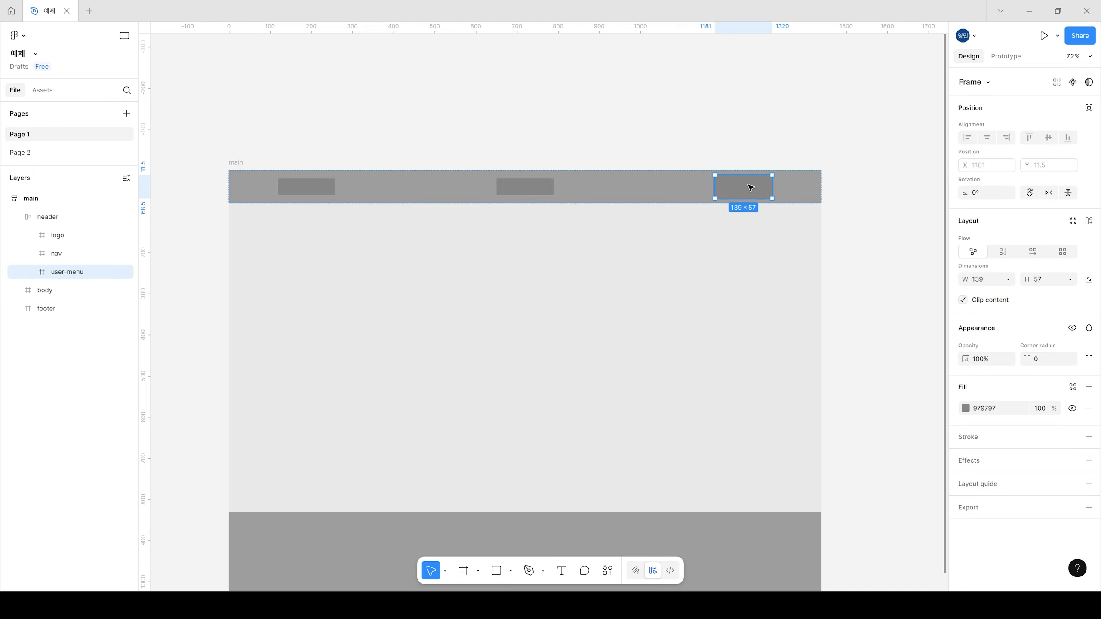
{"action": "left_click", "coordinate": [1069, 279]}
{"action": "left_click", "coordinate": [1037, 296]}
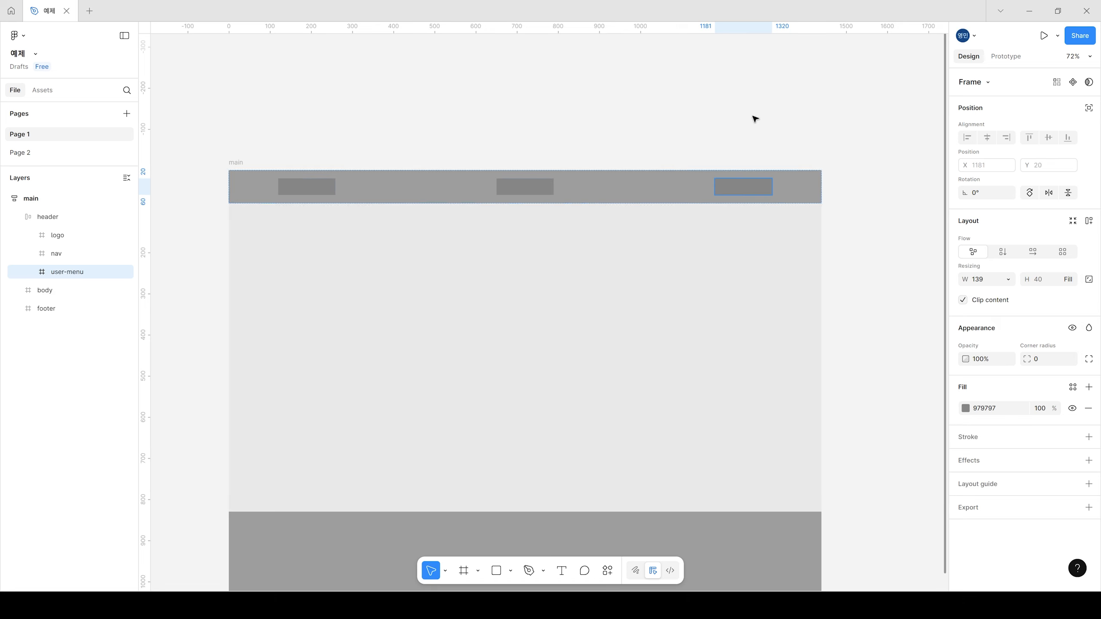
{"action": "left_click", "coordinate": [769, 133]}
Step: Set the header's vertical padding back to 0
{"action": "left_click", "coordinate": [416, 186]}
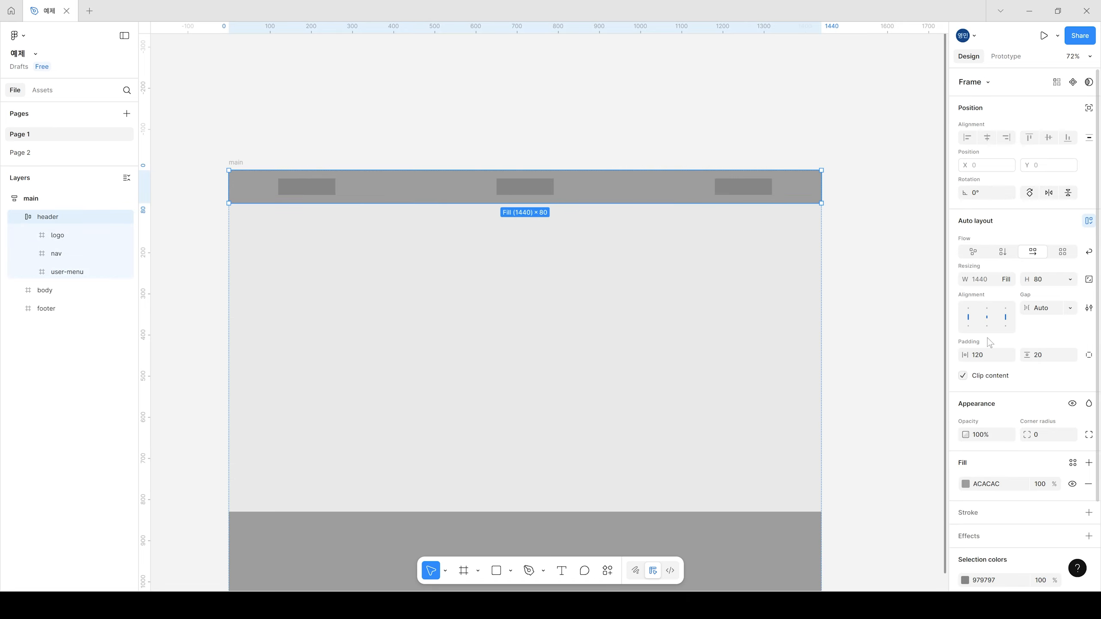
{"action": "left_click", "coordinate": [1050, 360]}
{"action": "type", "text": "0"}
{"action": "key", "text": "Return"}
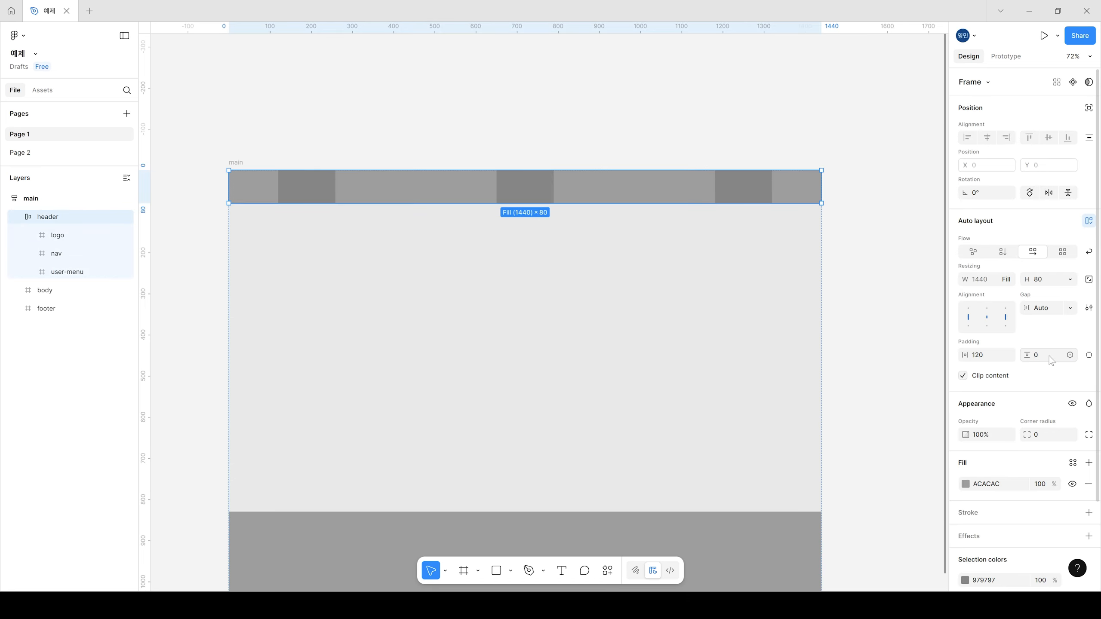
{"action": "left_click", "coordinate": [456, 111]}
Step: Give the logo and nav frames in the header a fixed height of 40
{"action": "double_click", "coordinate": [314, 190]}
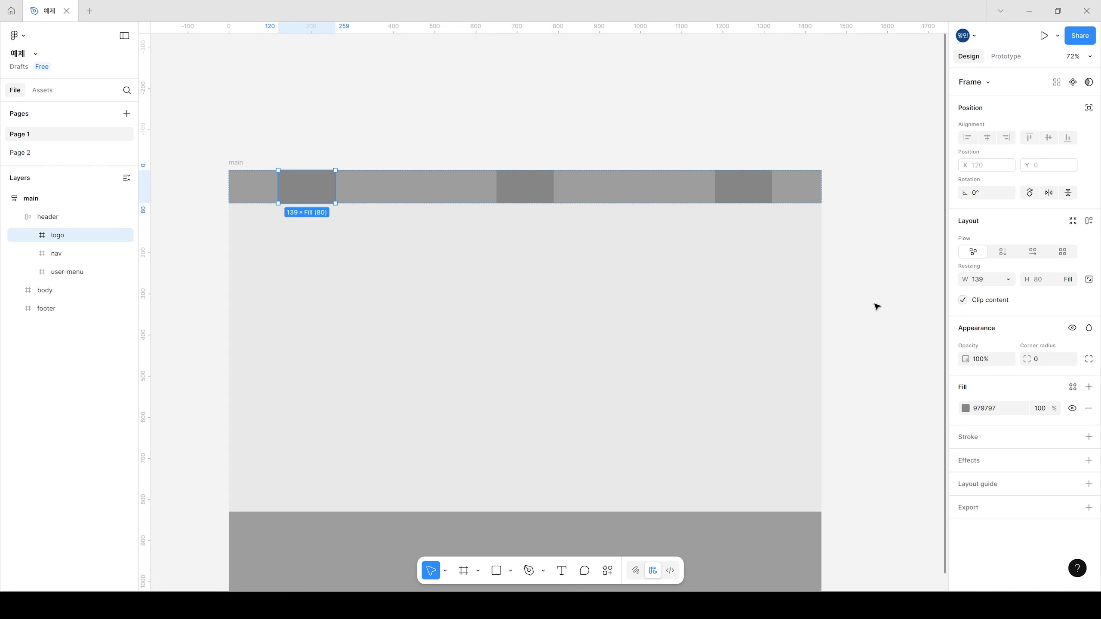
{"action": "left_click", "coordinate": [1048, 280]}
{"action": "type", "text": "40"}
{"action": "key", "text": "Return"}
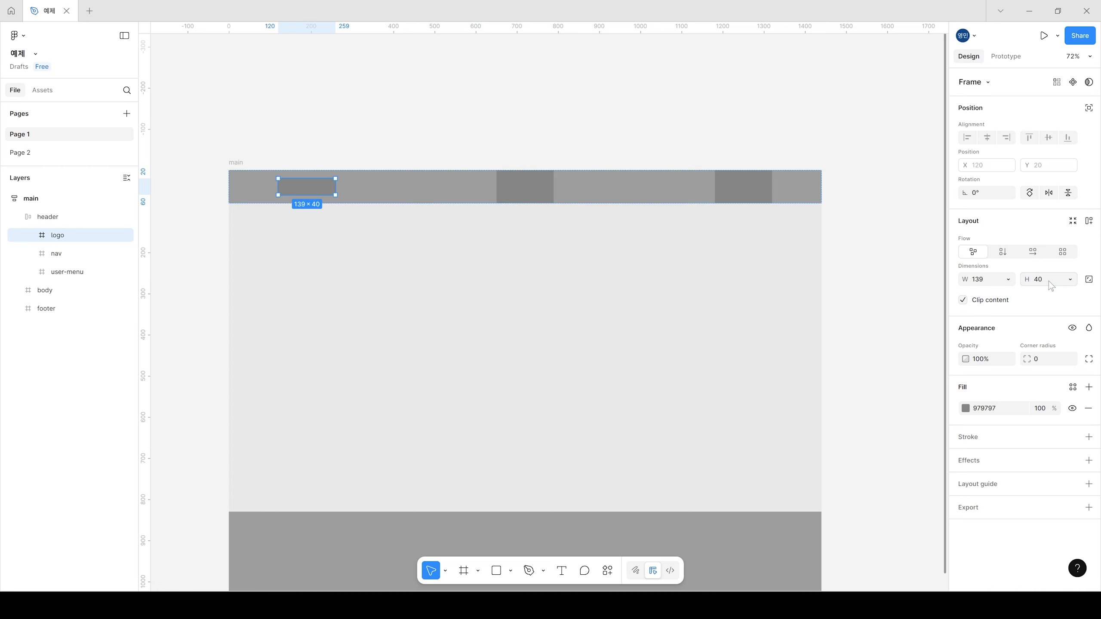
{"action": "left_click", "coordinate": [538, 197]}
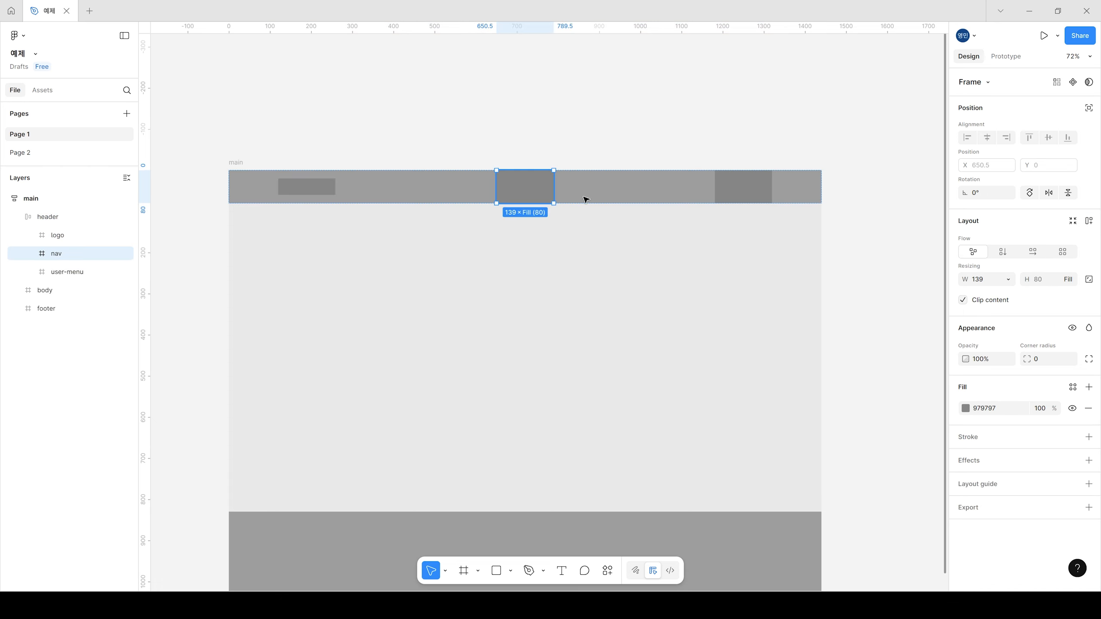
{"action": "left_click", "coordinate": [1048, 281]}
{"action": "type", "text": "40"}
{"action": "key", "text": "Return"}
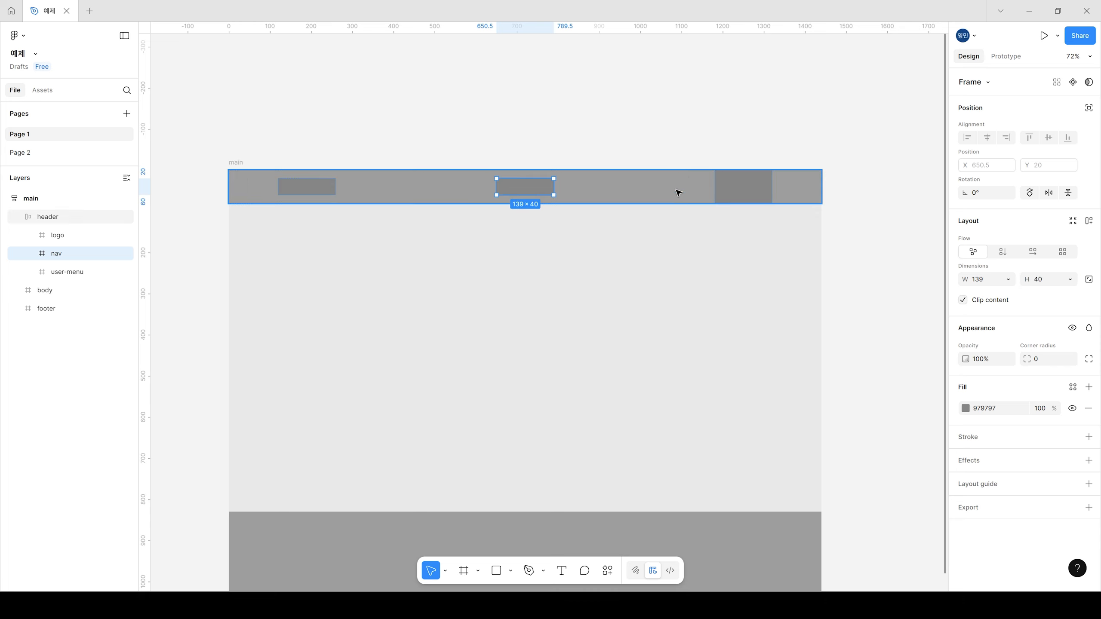
Step: Give the user-menu frame in the header a fixed height of 40
{"action": "left_click", "coordinate": [754, 190]}
{"action": "left_click", "coordinate": [1044, 279]}
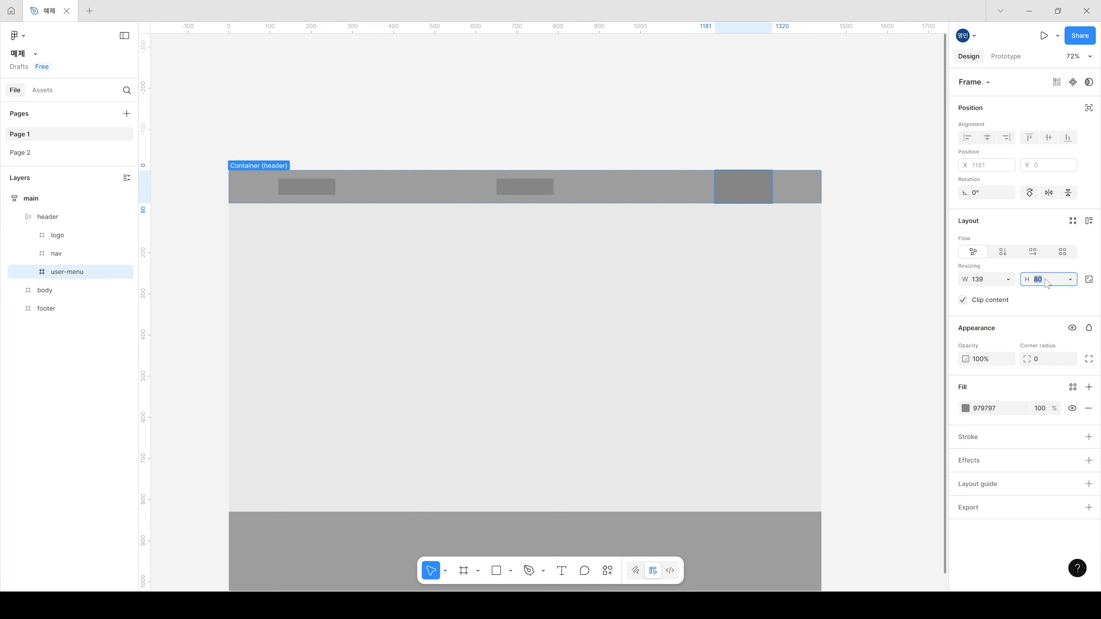
{"action": "type", "text": "40"}
{"action": "key", "text": "Return"}
{"action": "left_click", "coordinate": [542, 111]}
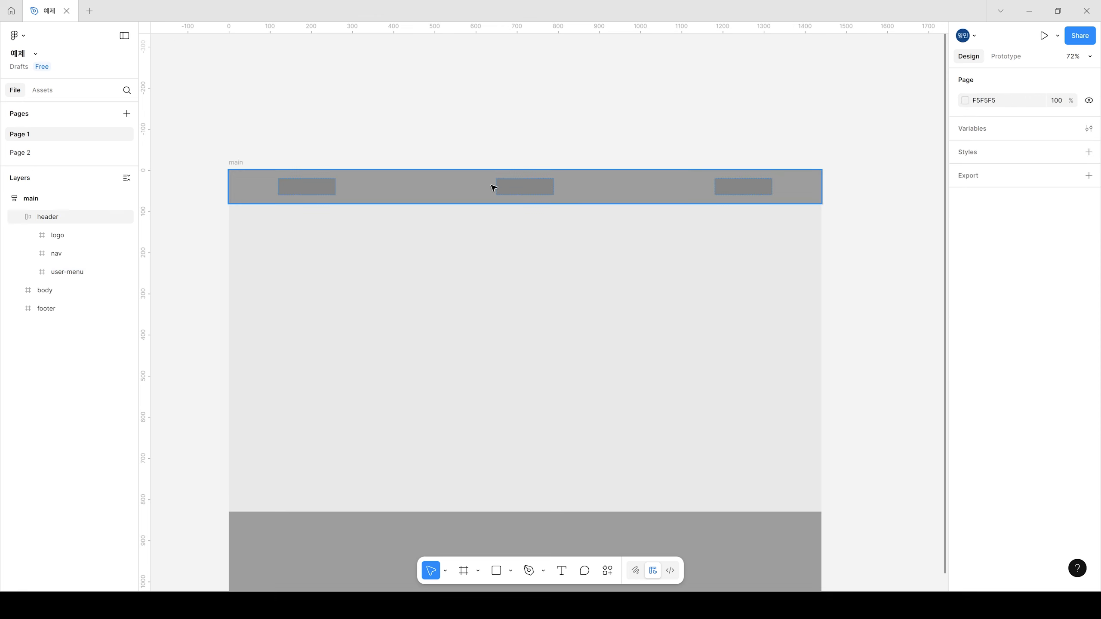
Step: Widen the nav frame in the middle of the header to about 597
{"action": "left_click", "coordinate": [416, 187]}
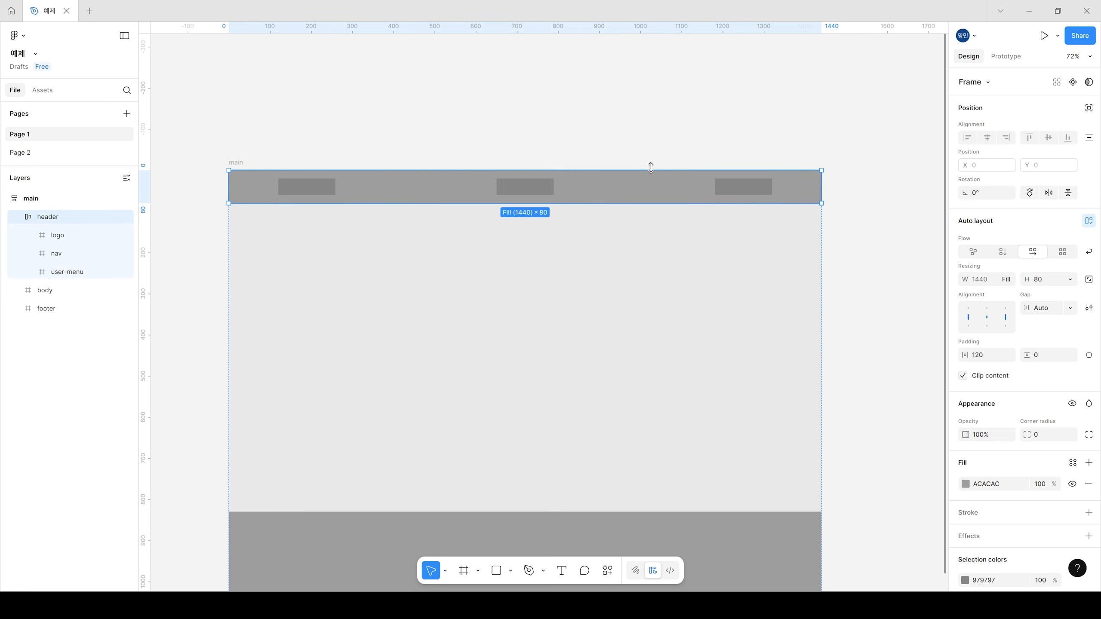
{"action": "left_click", "coordinate": [524, 188]}
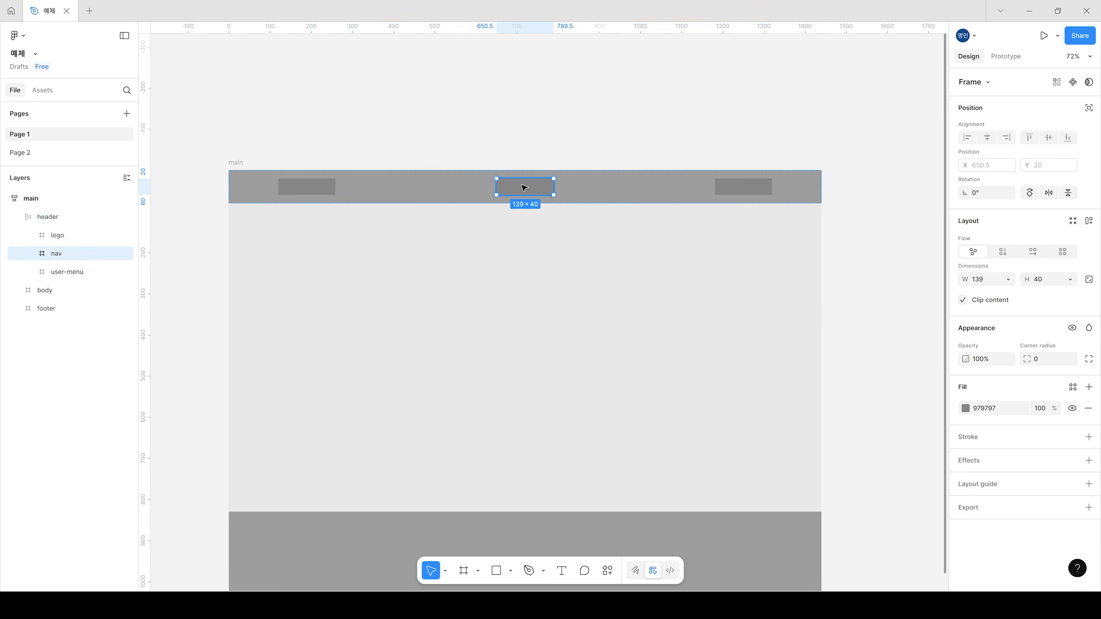
{"action": "left_click_drag", "start_coordinate": [554, 186], "coordinate": [722, 190]}
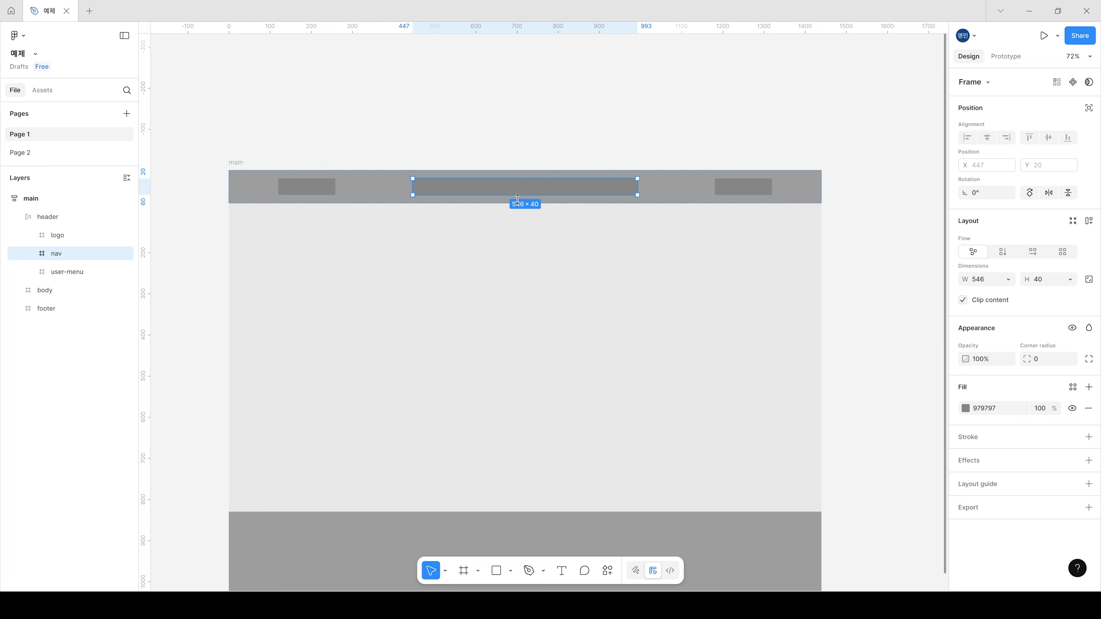
{"action": "left_click_drag", "start_coordinate": [637, 187], "coordinate": [650, 187]}
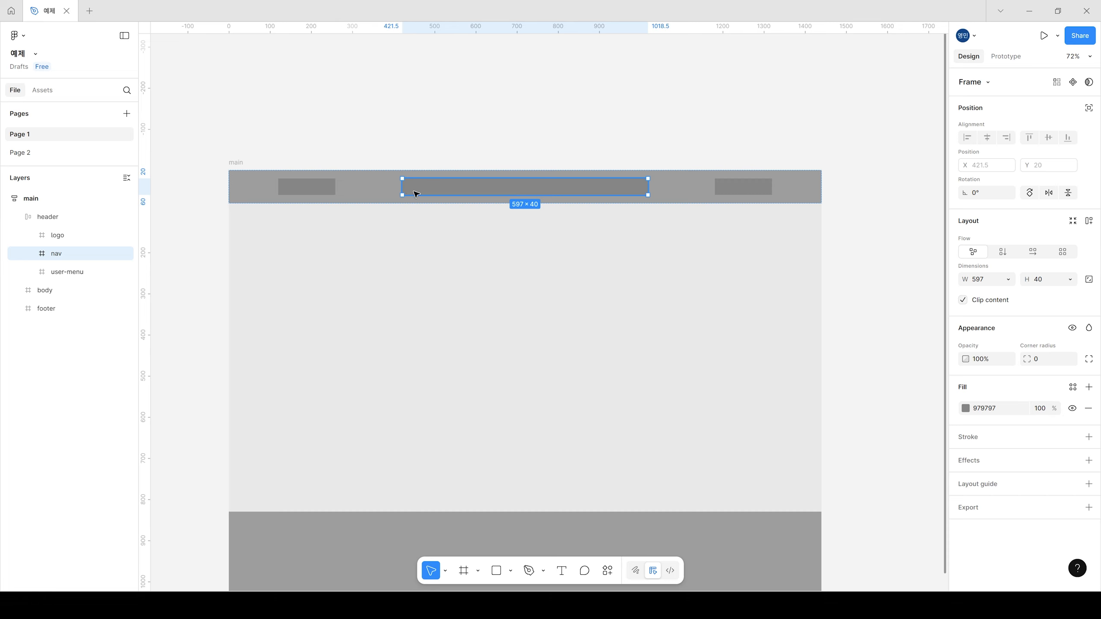
Step: Widen the nav frame to about 680 and give it a horizontal auto layout with a fixed height of 40
{"action": "left_click_drag", "start_coordinate": [649, 184], "coordinate": [666, 185]}
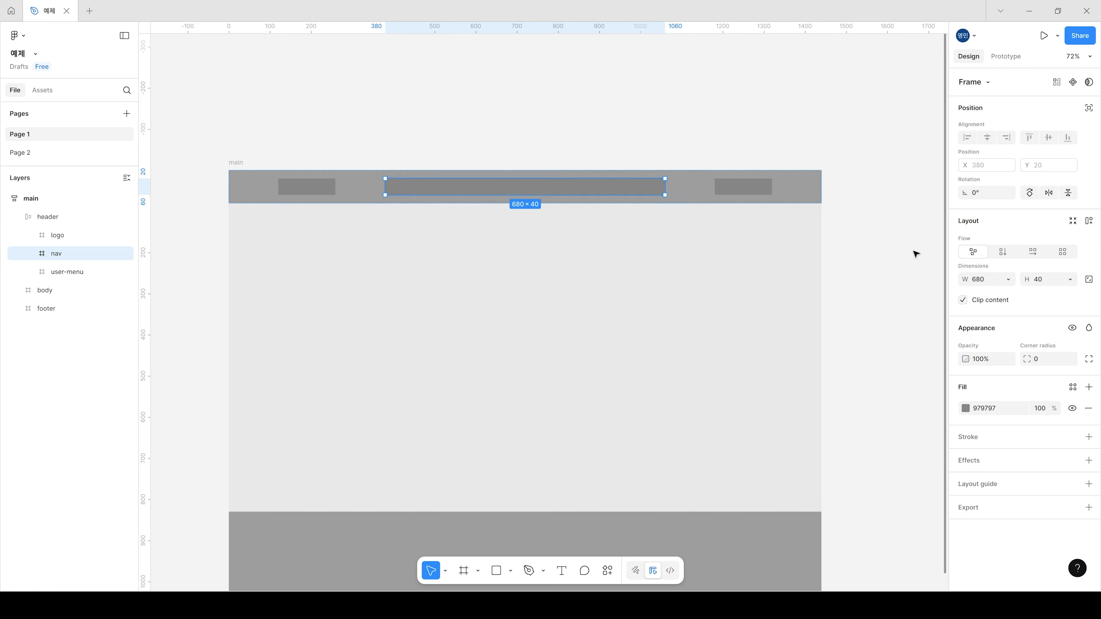
{"action": "left_click", "coordinate": [1034, 253]}
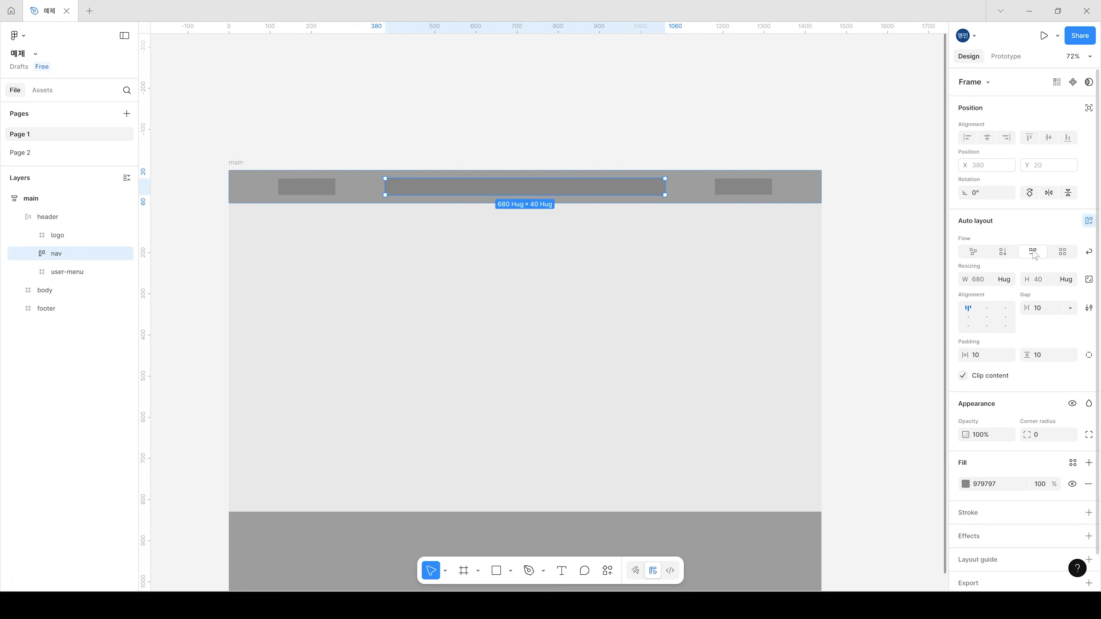
{"action": "left_click", "coordinate": [1068, 281]}
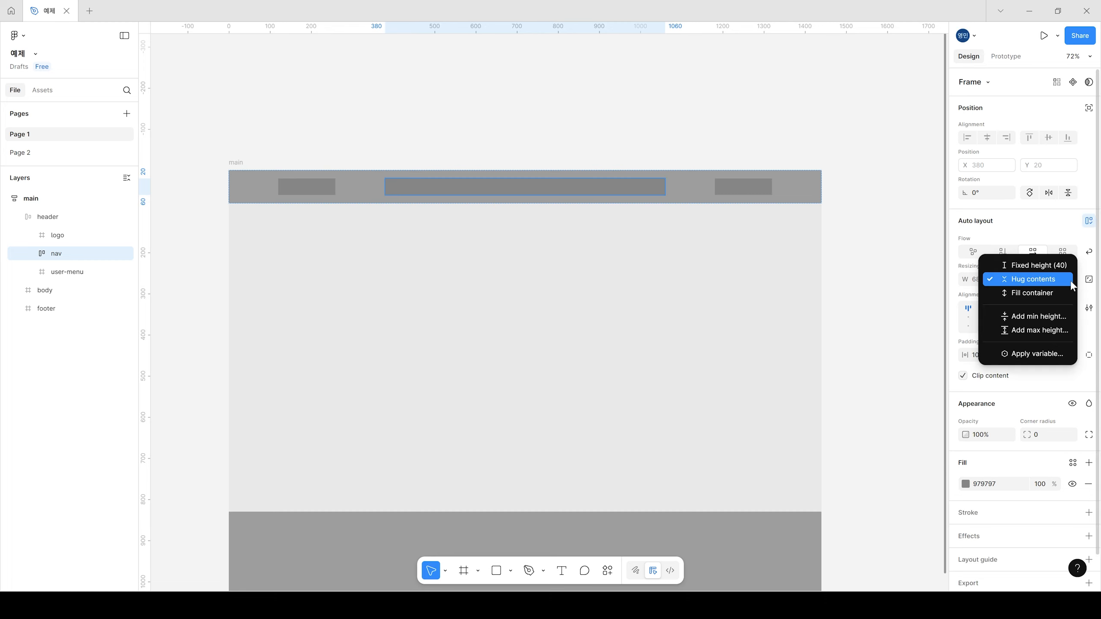
{"action": "left_click", "coordinate": [1046, 266]}
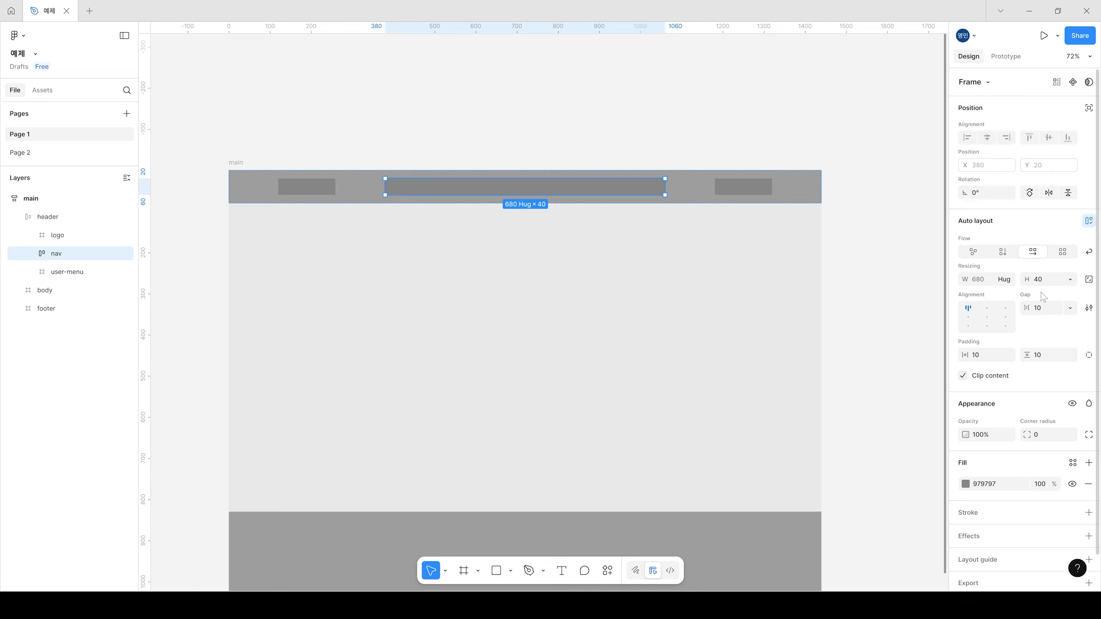
Step: Set the nav's auto layout to left-centre alignment, a gap of 20, and 0 horizontal and vertical padding
{"action": "left_click", "coordinate": [968, 319]}
{"action": "left_click", "coordinate": [1068, 309]}
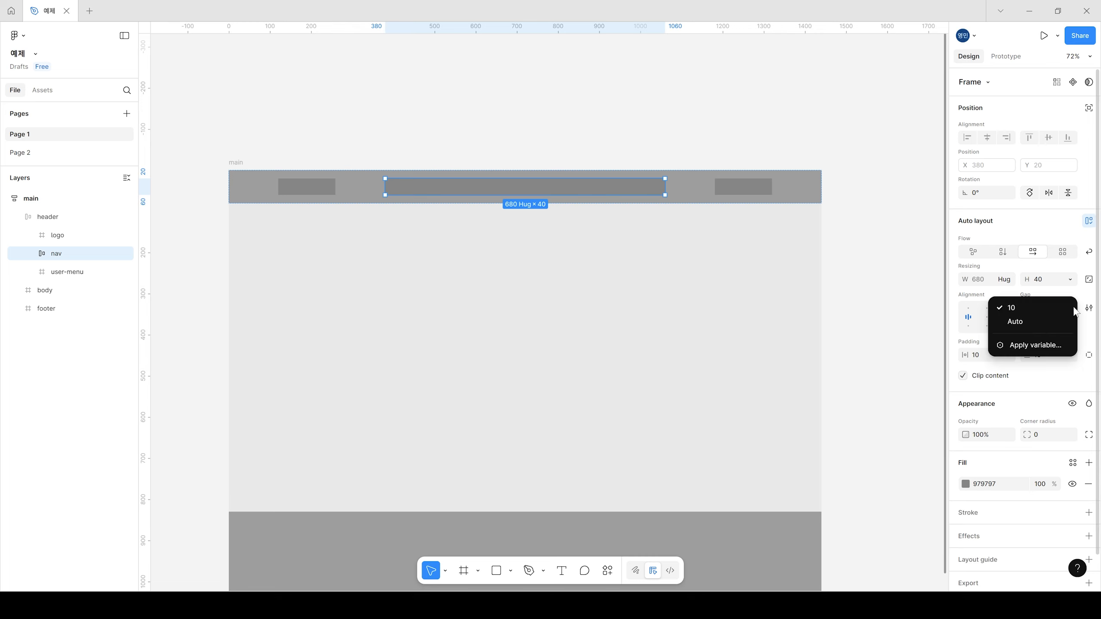
{"action": "left_click", "coordinate": [1072, 309]}
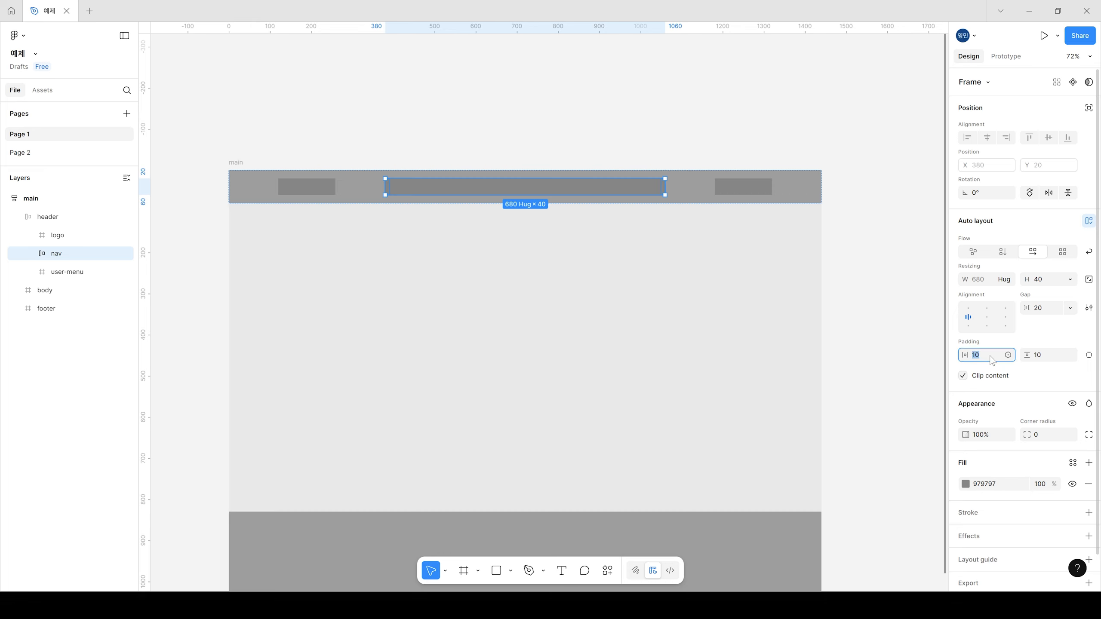
{"action": "left_click", "coordinate": [1048, 361]}
{"action": "type", "text": "0"}
{"action": "key", "text": "Return"}
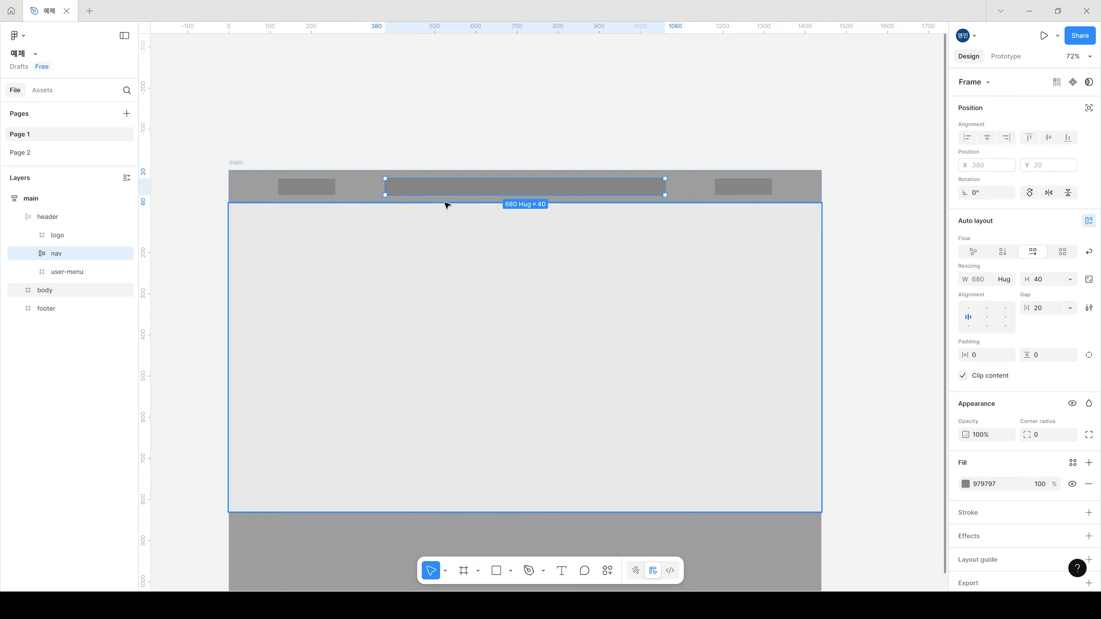
Step: Try to draw a child frame about 140 by 32 inside the content-hugging nav frame
{"action": "left_click", "coordinate": [464, 570]}
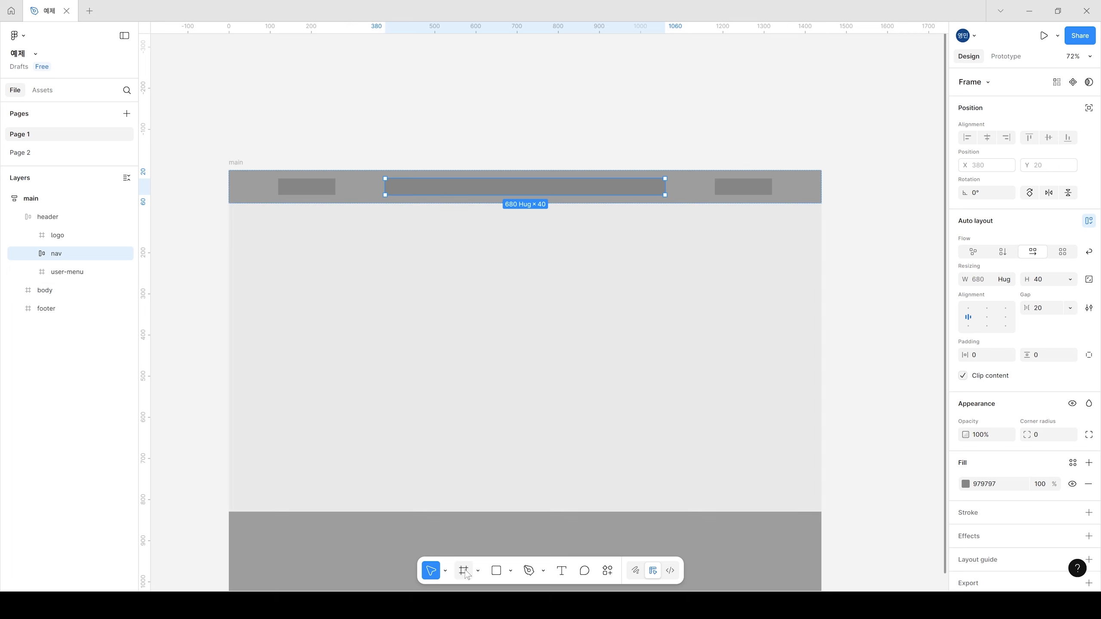
{"action": "left_click_drag", "start_coordinate": [395, 180], "coordinate": [452, 195]}
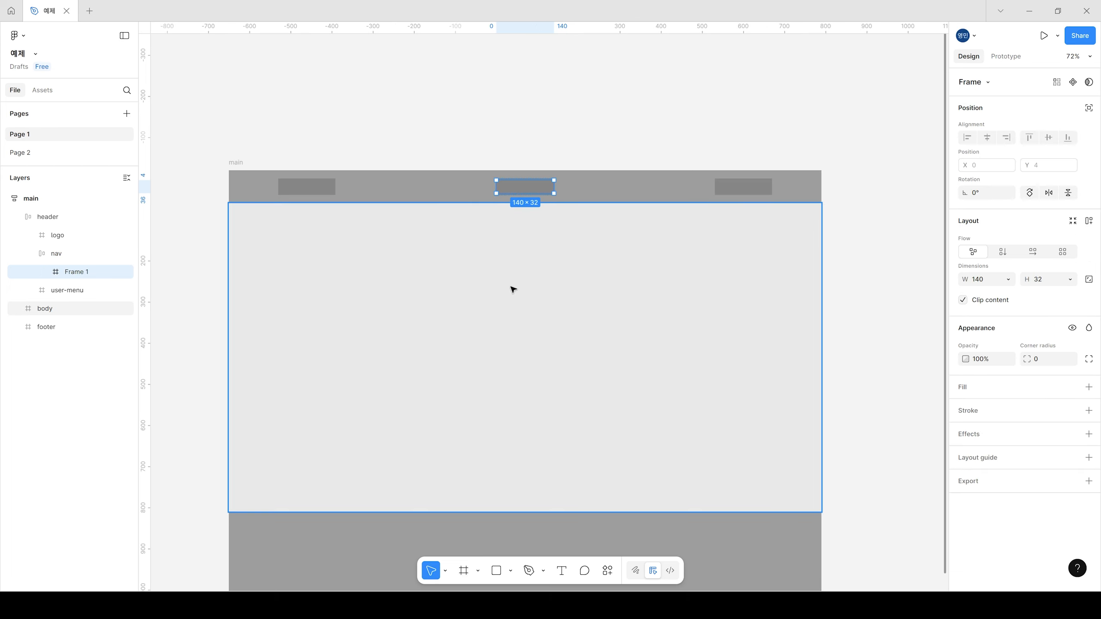
{"action": "key", "text": "ctrl+z"}
Step: Change the nav frame's horizontal resizing to a fixed width of 680
{"action": "left_click", "coordinate": [540, 143]}
{"action": "left_click", "coordinate": [481, 187]}
{"action": "left_click", "coordinate": [486, 189]}
{"action": "left_click", "coordinate": [1008, 280]}
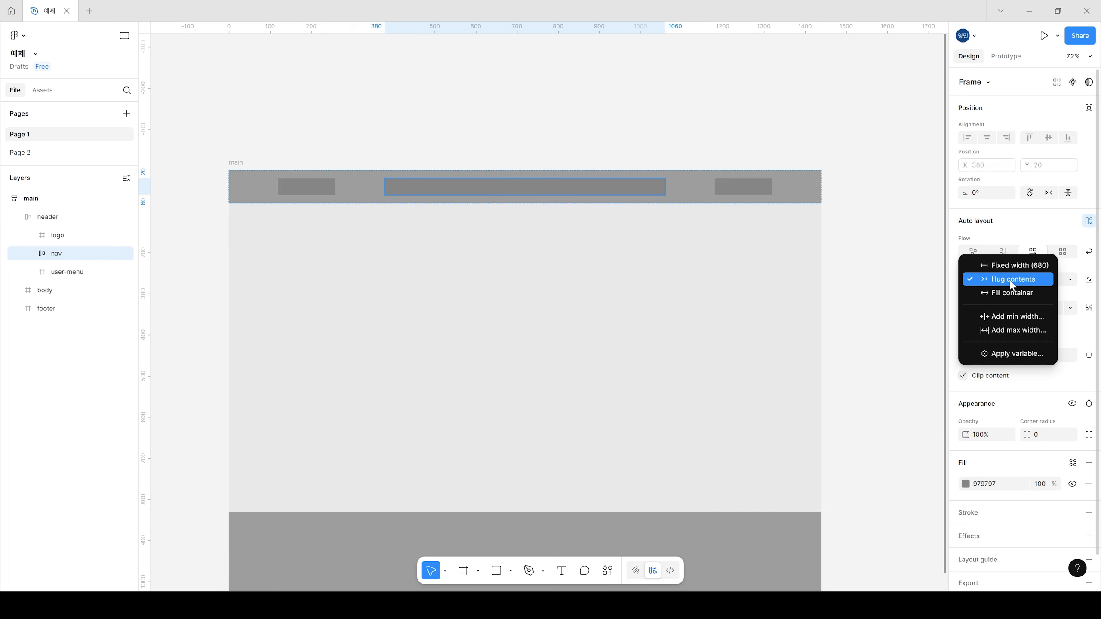
{"action": "left_click", "coordinate": [1013, 265]}
Step: Try making the nav frame's height fill its container
{"action": "left_click", "coordinate": [1071, 280]}
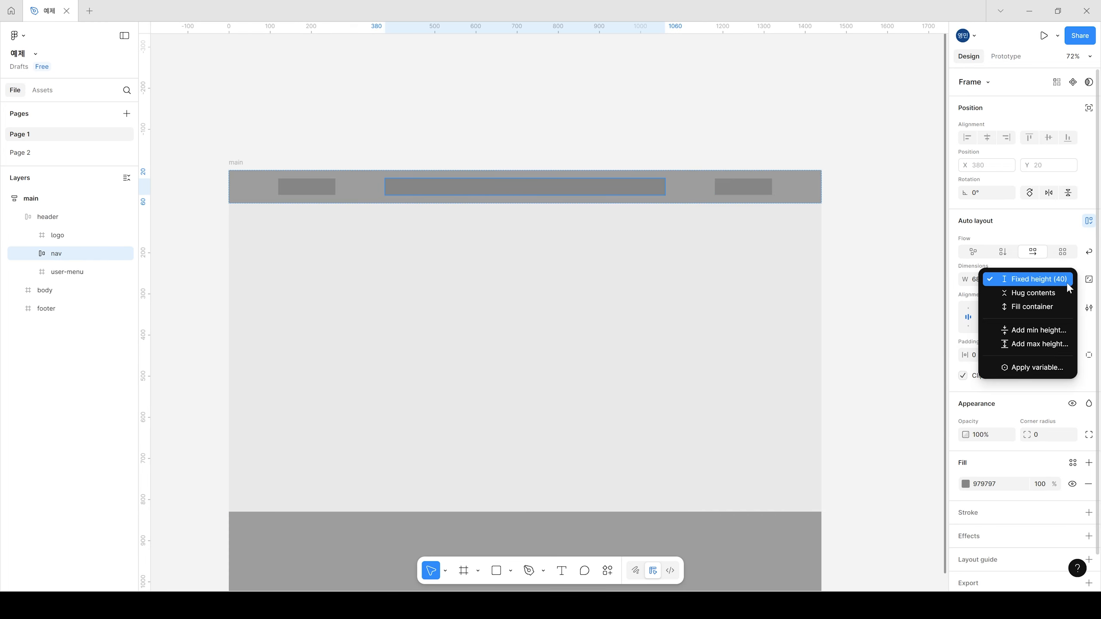
{"action": "left_click", "coordinate": [1037, 308]}
{"action": "key", "text": "ctrl+z"}
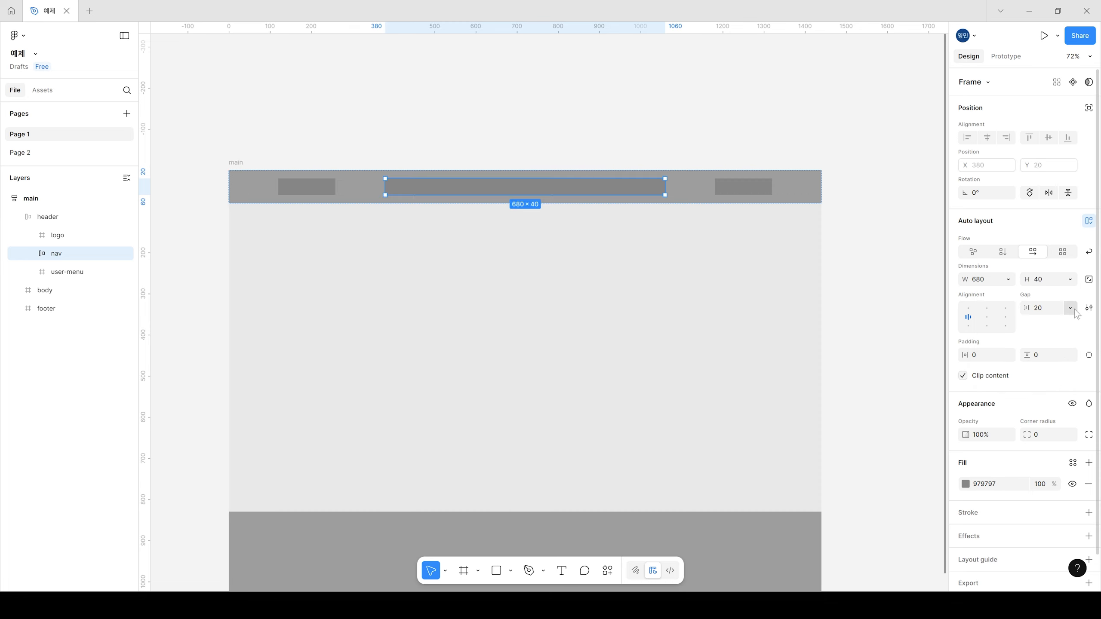
{"action": "left_click", "coordinate": [1054, 280]}
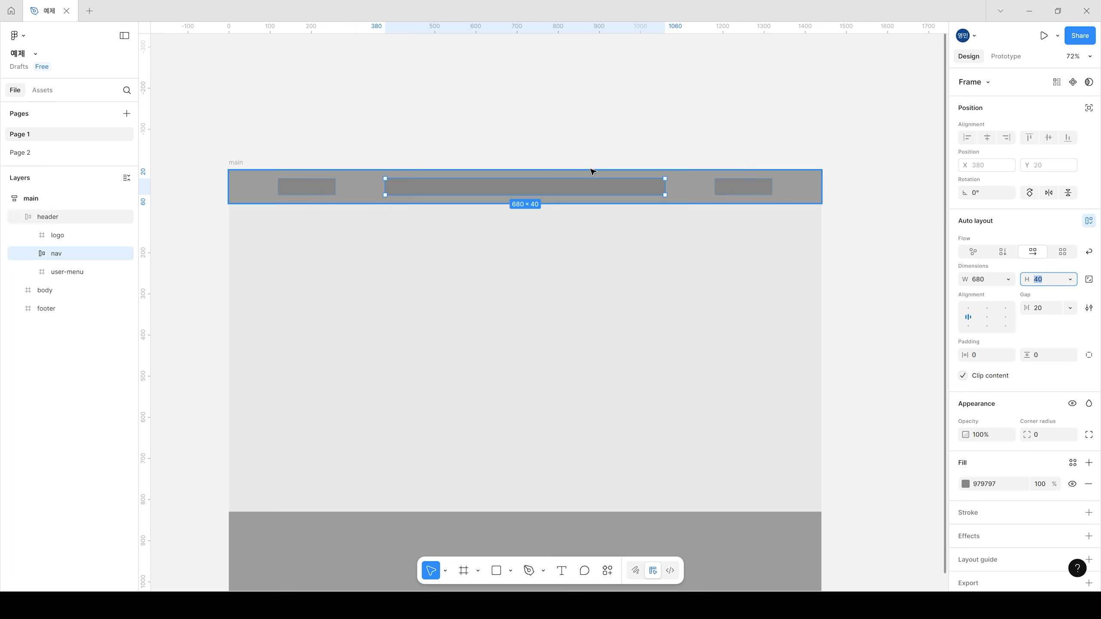
Step: Draw a child frame about 104 by 31 inside the nav frame
{"action": "left_click", "coordinate": [619, 103]}
{"action": "double_click", "coordinate": [426, 185]}
{"action": "key", "text": "f"}
{"action": "left_click_drag", "start_coordinate": [391, 182], "coordinate": [435, 197]}
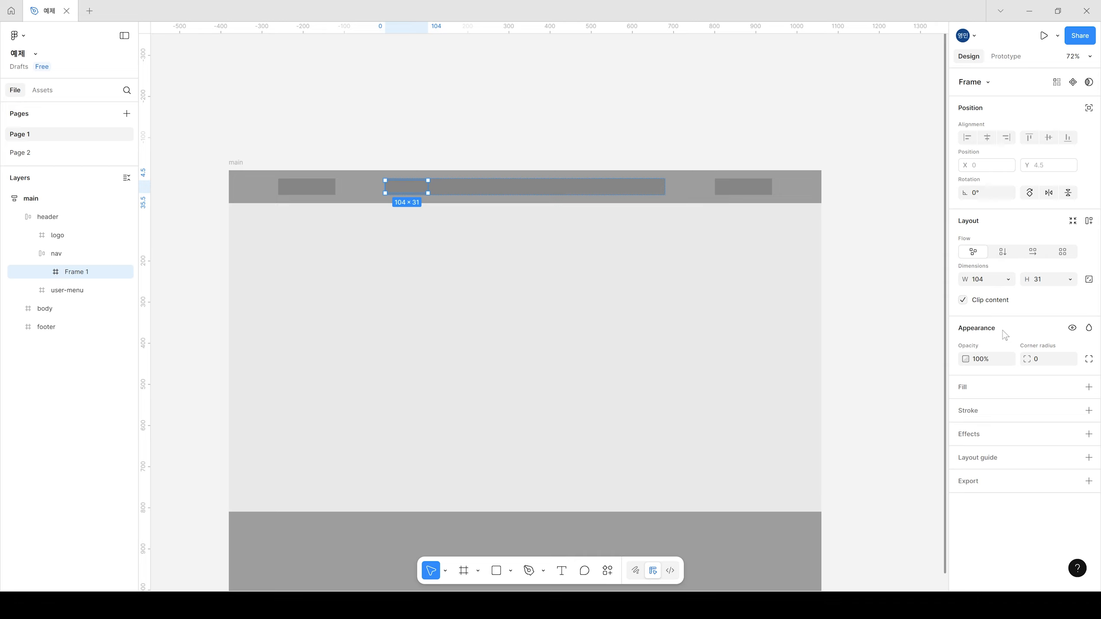
Step: Duplicate the new child frame three times so the nav holds four equal item frames
{"action": "key", "text": "ctrl+d"}
{"action": "key", "text": "ctrl+d"}
{"action": "key", "text": "ctrl+d"}
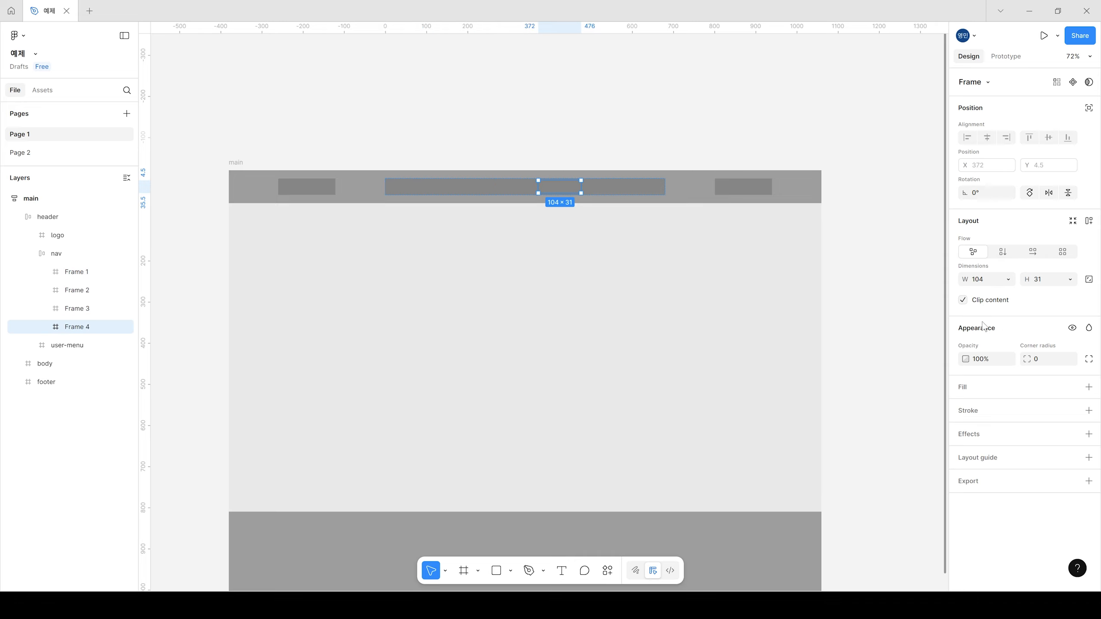
{"action": "key", "text": "ctrl+d"}
{"action": "key", "text": "ctrl+z"}
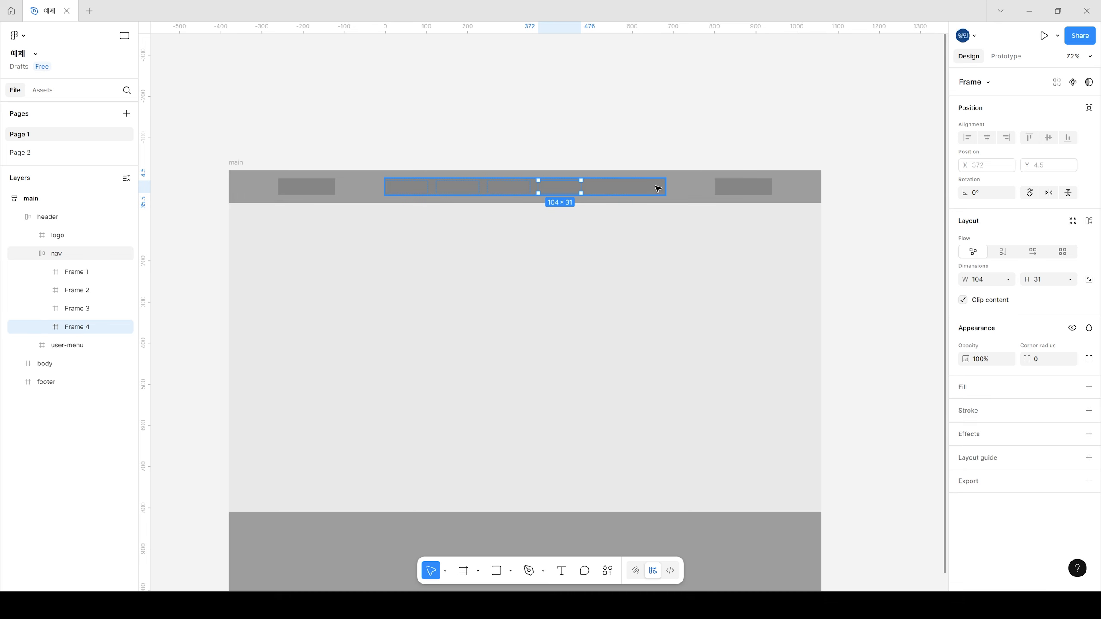
{"action": "key", "text": "Escape"}
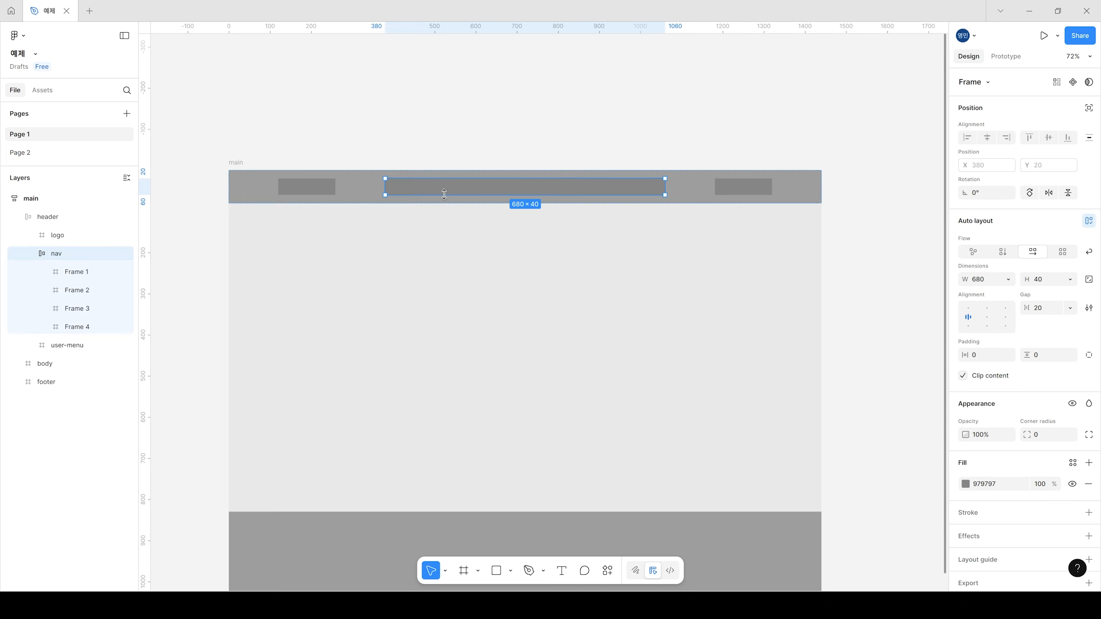
{"action": "left_click", "coordinate": [408, 190]}
{"action": "left_click", "coordinate": [443, 189], "text": "shift"}
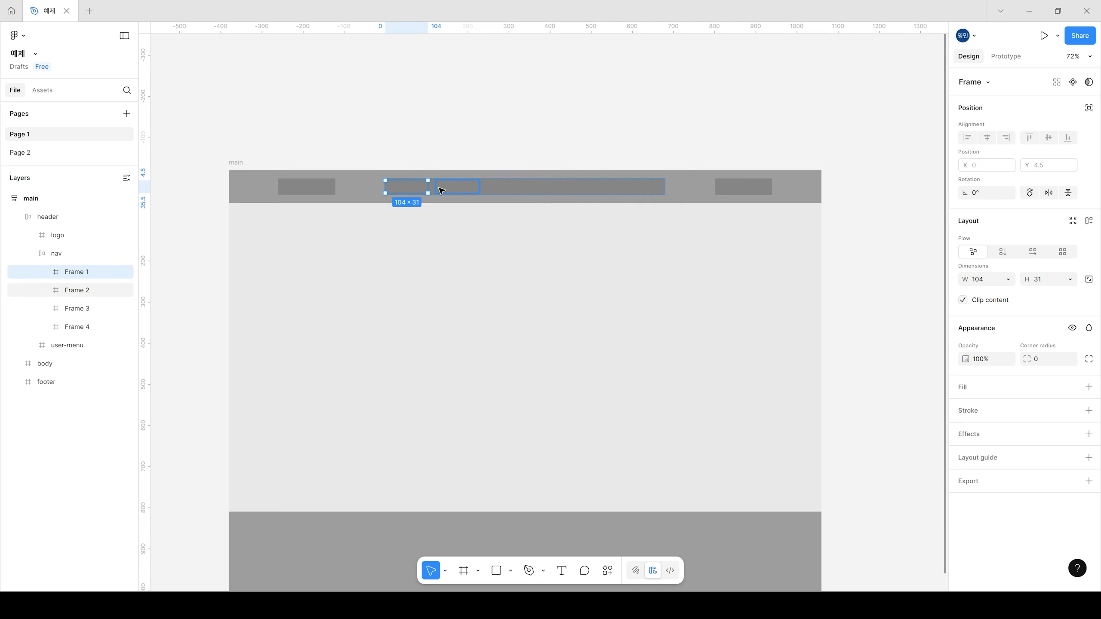
{"action": "left_click", "coordinate": [494, 190], "text": "shift"}
{"action": "left_click", "coordinate": [559, 189], "text": "shift"}
{"action": "key", "text": "Escape"}
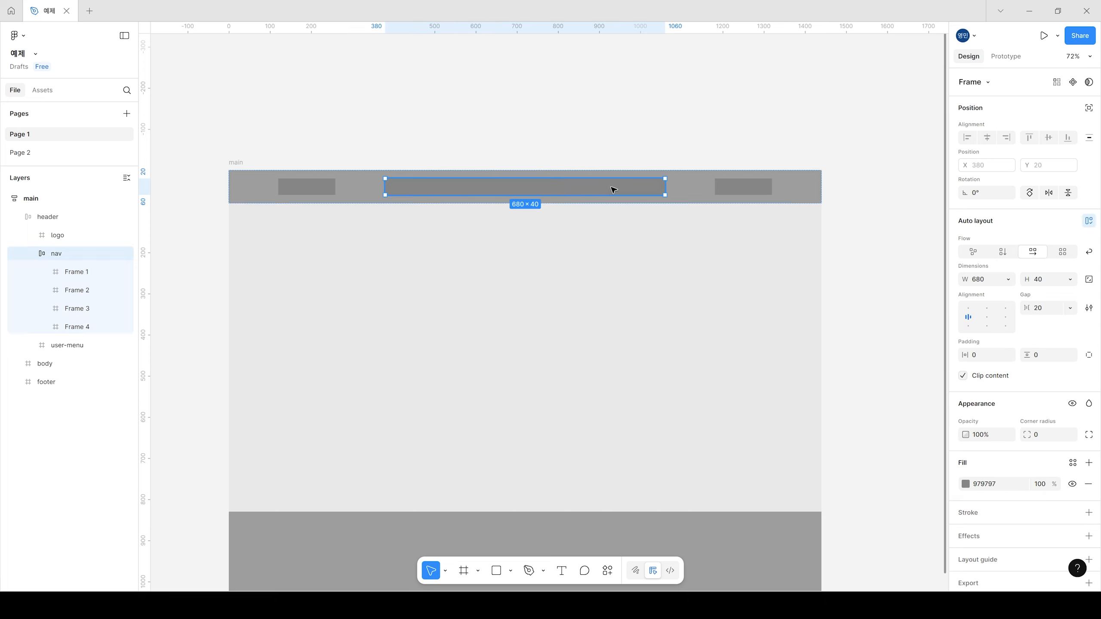
Step: Give all four item frames in the nav a white FFFFFF fill
{"action": "left_click", "coordinate": [410, 190]}
{"action": "left_click", "coordinate": [443, 191], "text": "shift"}
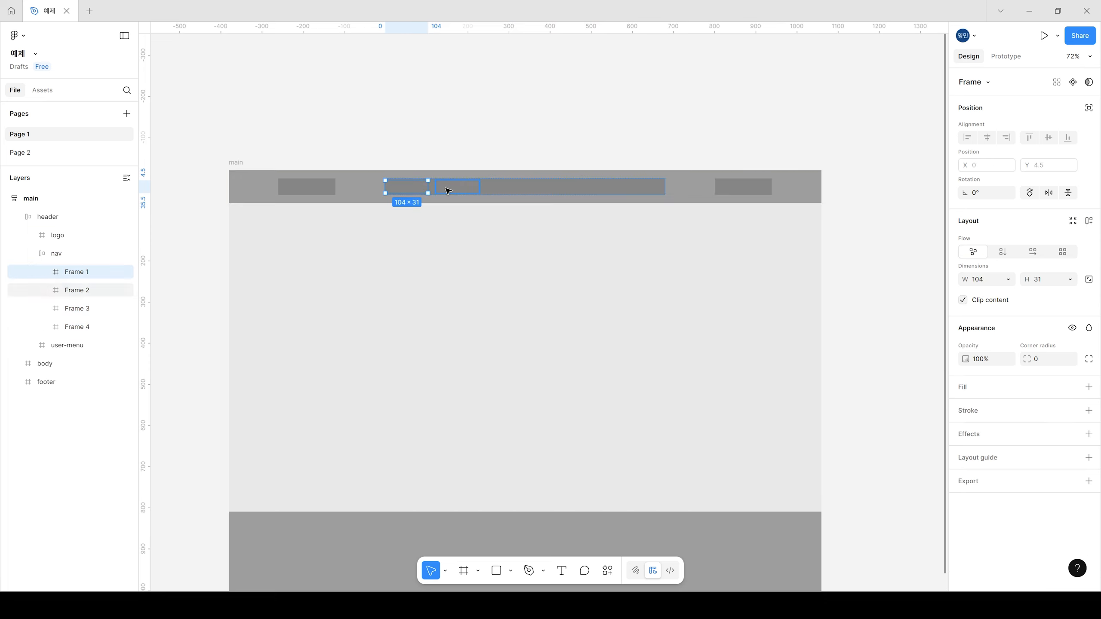
{"action": "left_click", "coordinate": [500, 190], "text": "shift"}
{"action": "left_click", "coordinate": [550, 190], "text": "shift"}
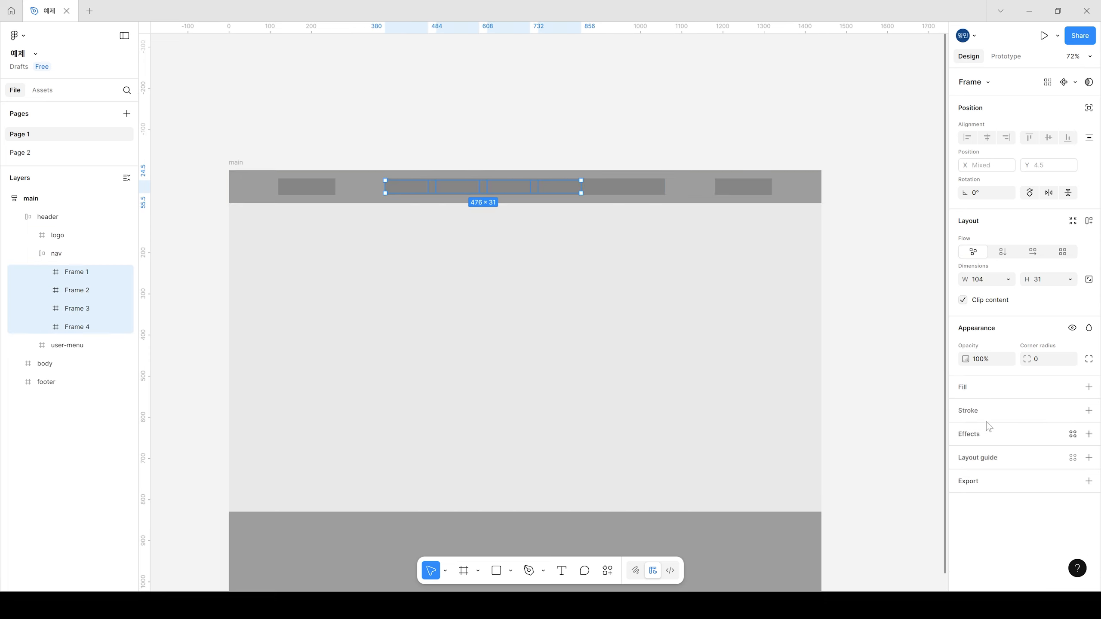
{"action": "left_click", "coordinate": [968, 390]}
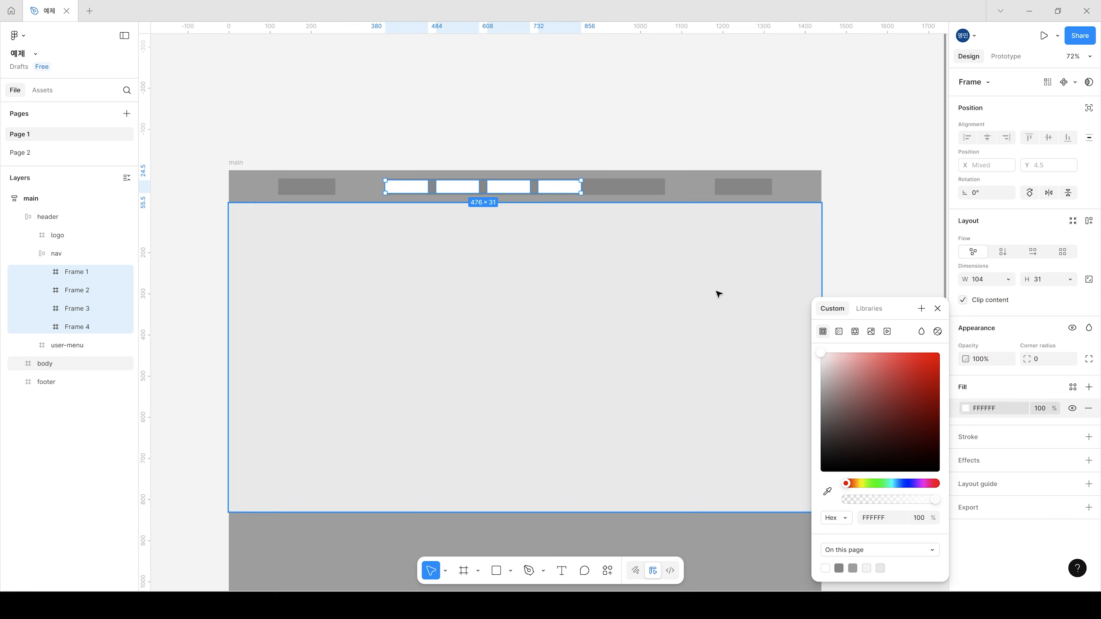
{"action": "left_click", "coordinate": [518, 66]}
Step: Make the height of the four white item frames in the nav fill the container
{"action": "left_click", "coordinate": [628, 192]}
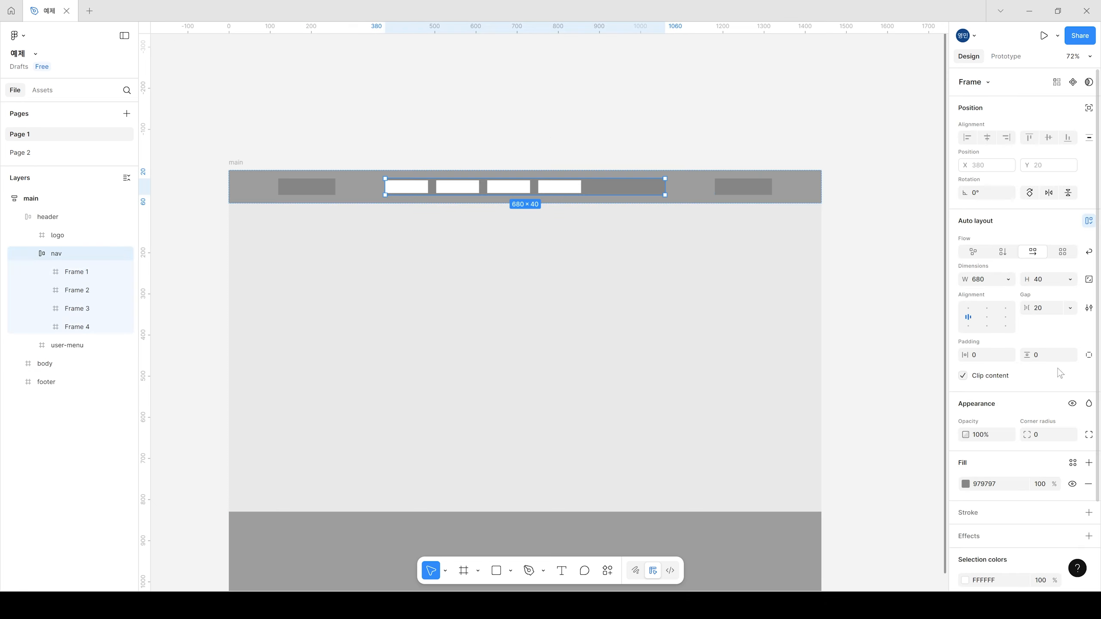
{"action": "left_click", "coordinate": [411, 190]}
{"action": "left_click", "coordinate": [457, 187], "text": "shift"}
{"action": "left_click", "coordinate": [508, 188], "text": "shift"}
{"action": "left_click", "coordinate": [558, 188], "text": "shift"}
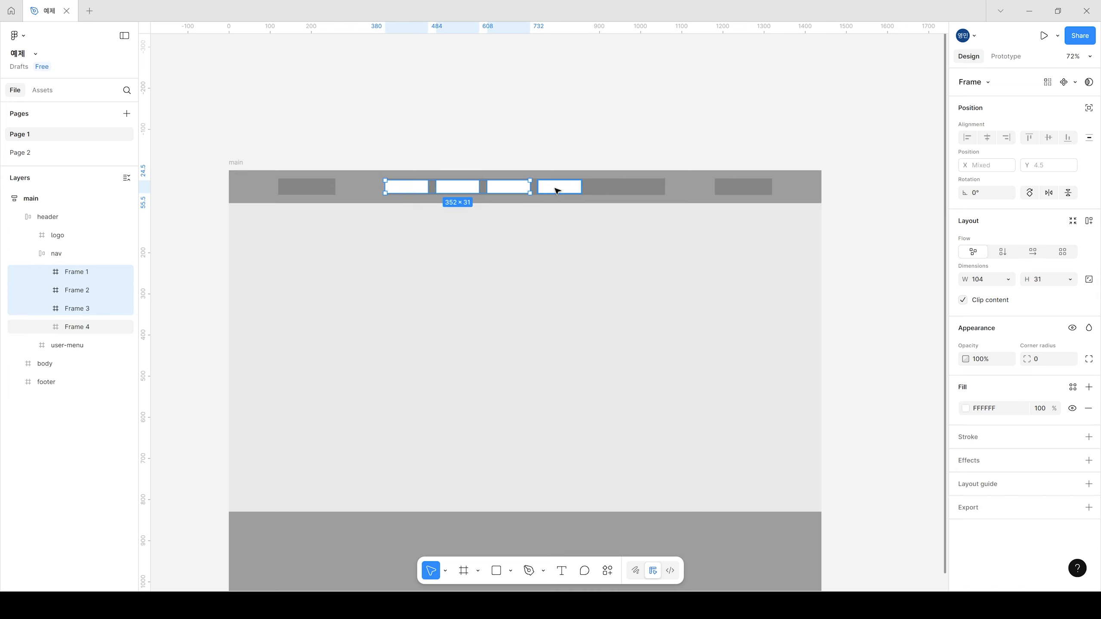
{"action": "left_click", "coordinate": [1069, 279]}
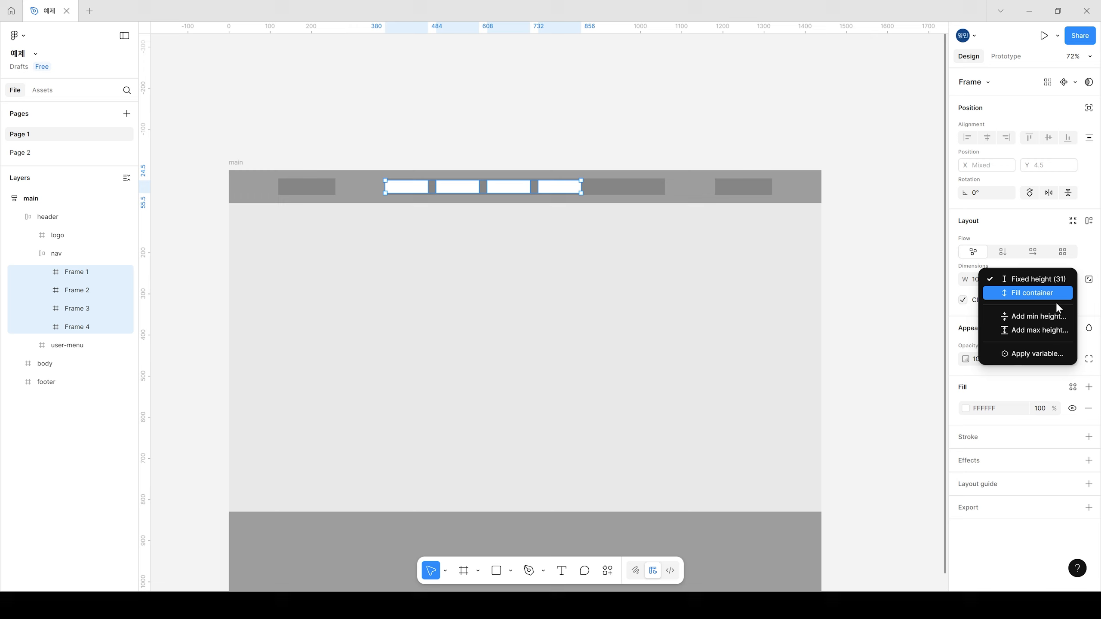
{"action": "left_click", "coordinate": [1042, 293]}
{"action": "left_click", "coordinate": [760, 103]}
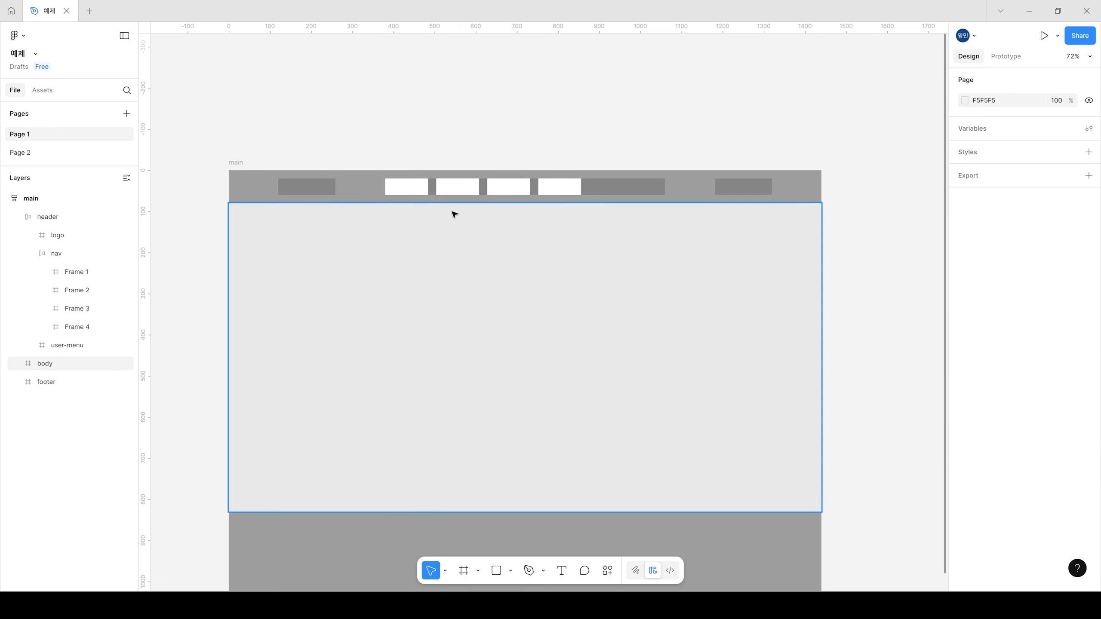
{"action": "left_click", "coordinate": [410, 185]}
{"action": "double_click", "coordinate": [408, 187]}
{"action": "double_click", "coordinate": [407, 187]}
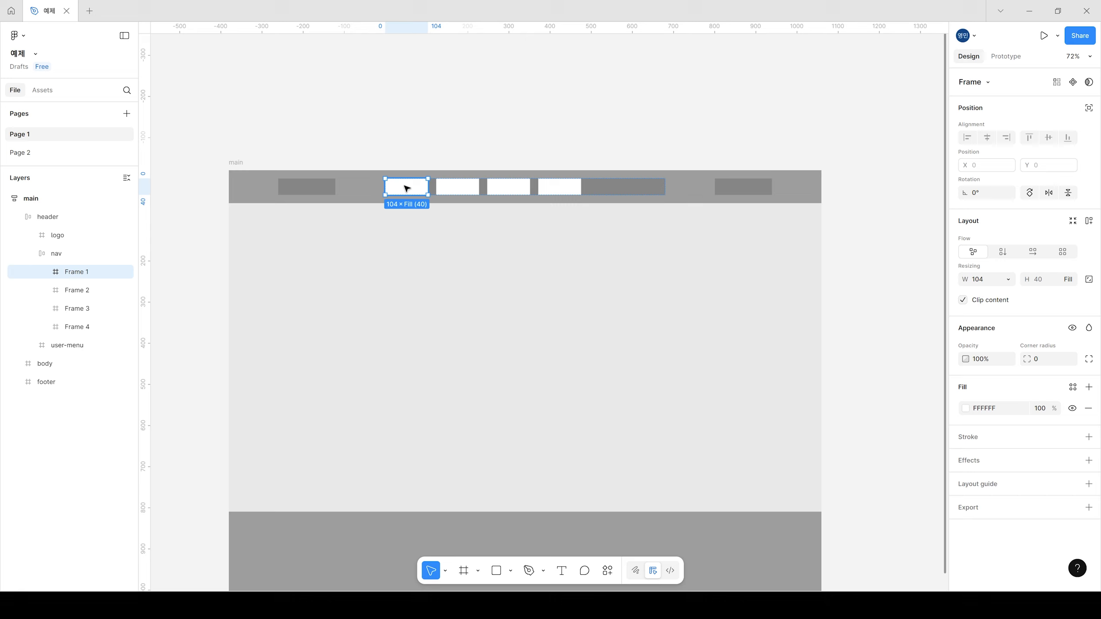
{"action": "left_click", "coordinate": [454, 186]}
{"action": "left_click", "coordinate": [511, 187]}
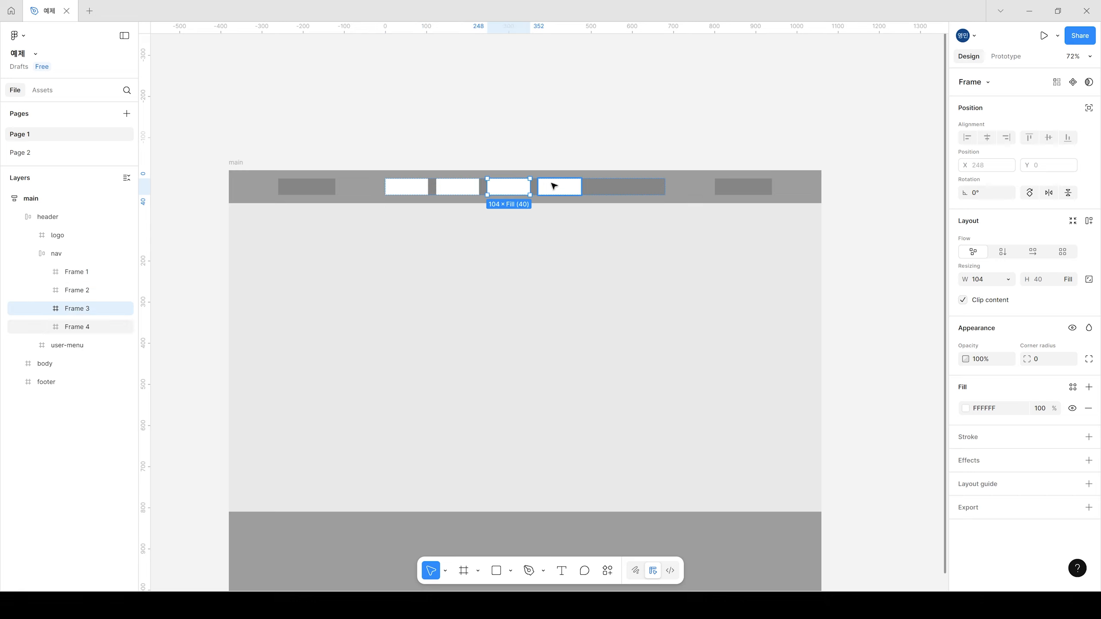
{"action": "left_click", "coordinate": [554, 186], "text": "shift"}
{"action": "left_click", "coordinate": [400, 187], "text": "shift"}
{"action": "left_click", "coordinate": [449, 187], "text": "shift"}
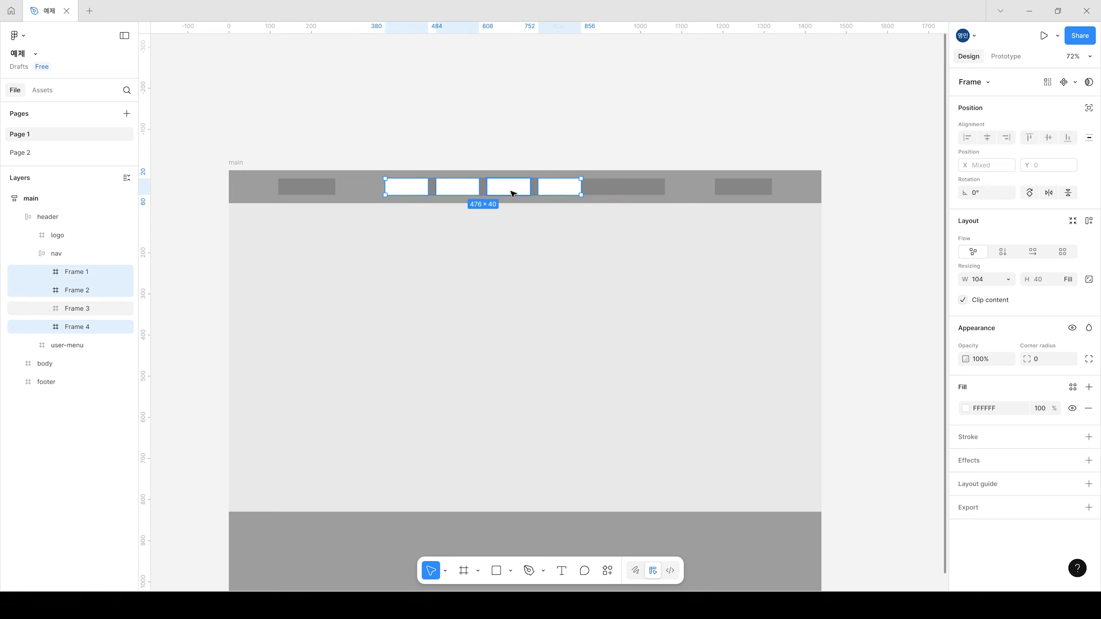
Step: Set the nav frame's horizontal resizing to hug its contents
{"action": "left_click", "coordinate": [614, 190]}
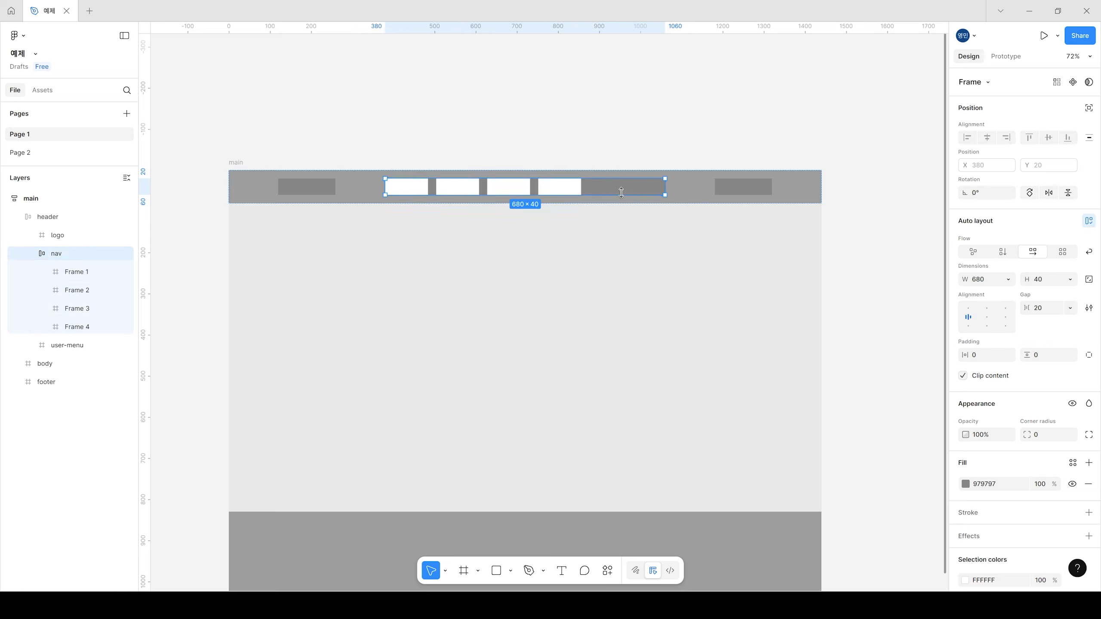
{"action": "left_click", "coordinate": [1008, 279]}
{"action": "left_click", "coordinate": [1014, 296]}
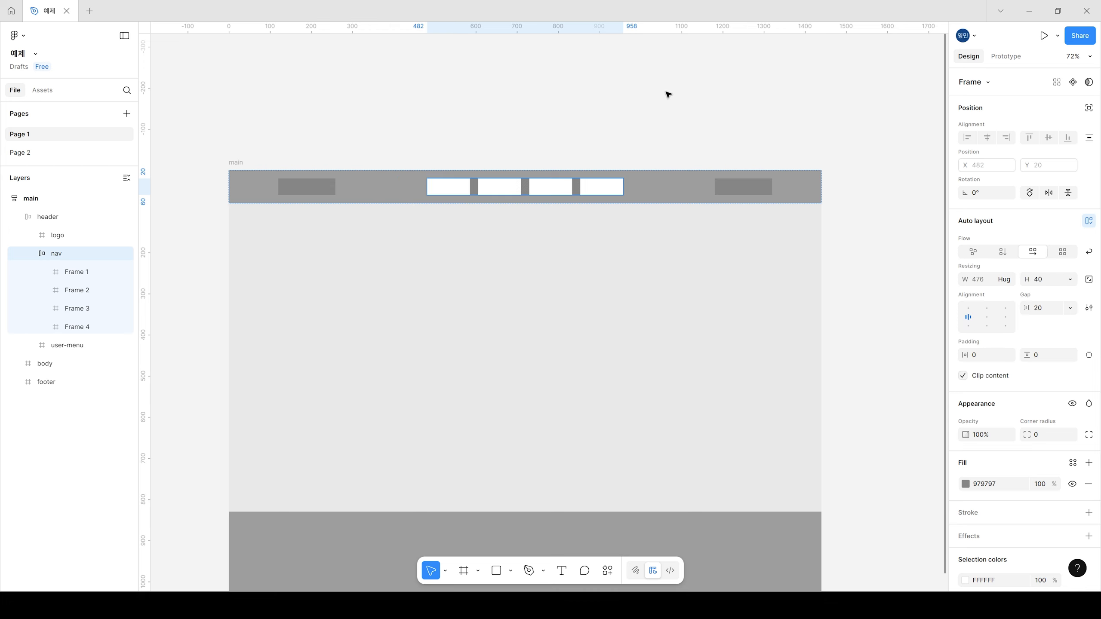
{"action": "left_click", "coordinate": [668, 95]}
Step: Duplicate the last white item frame in the nav twice, bringing the menu to six items
{"action": "left_click", "coordinate": [606, 190]}
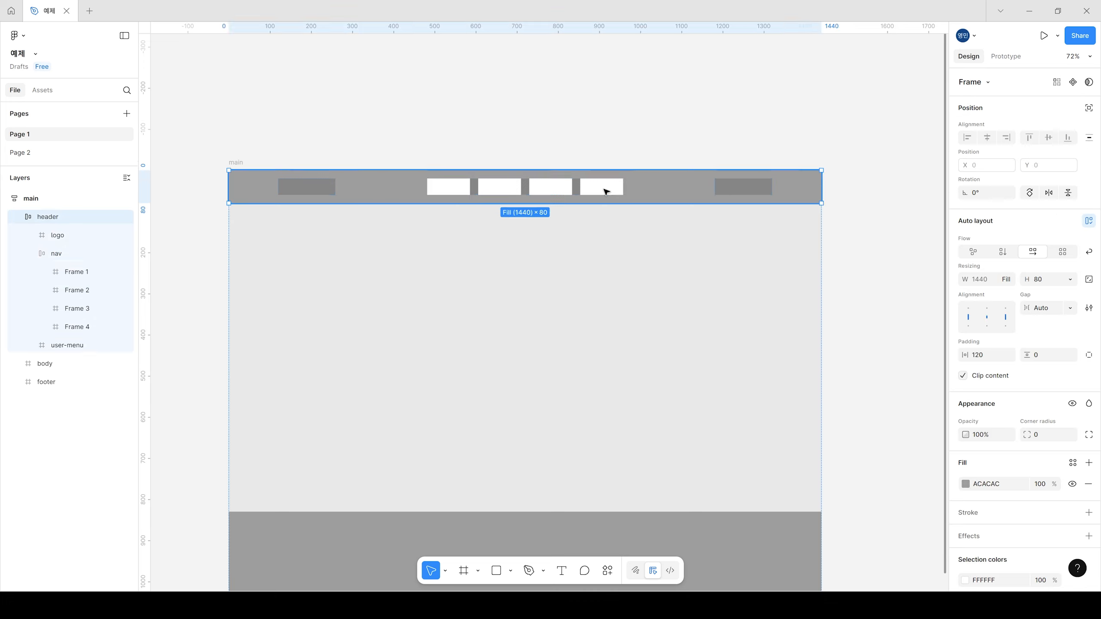
{"action": "double_click", "coordinate": [606, 189]}
{"action": "double_click", "coordinate": [605, 189]}
{"action": "key", "text": "ctrl+d"}
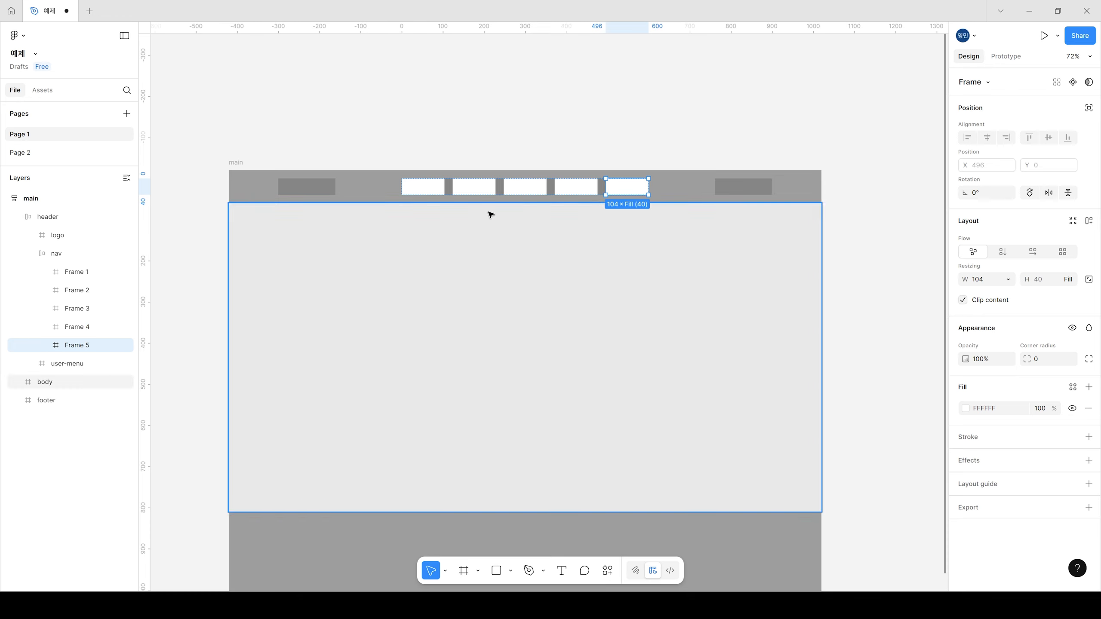
{"action": "left_click", "coordinate": [509, 125]}
{"action": "double_click", "coordinate": [627, 184]}
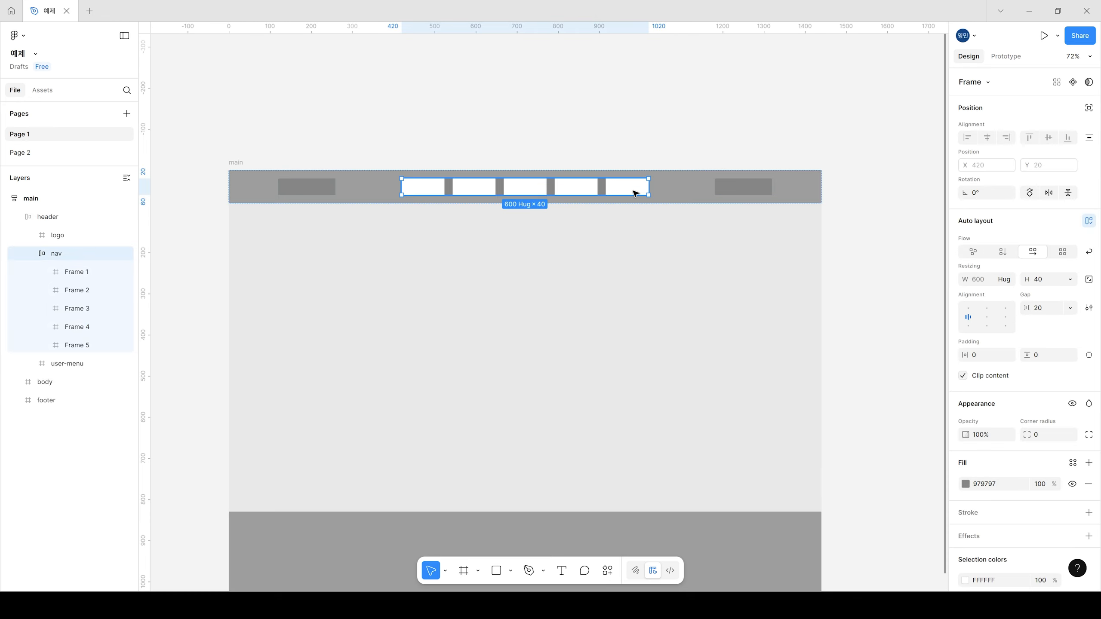
{"action": "double_click", "coordinate": [626, 184]}
{"action": "key", "text": "ctrl+d"}
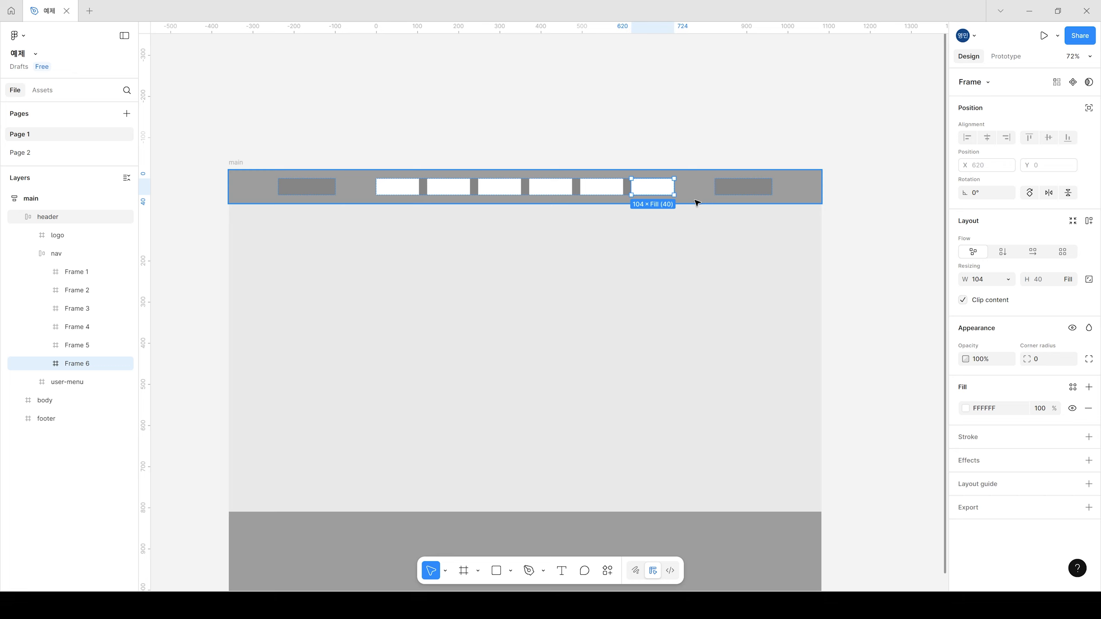
Step: Undo the last duplication of a white item frame in the header nav
{"action": "key", "text": "ctrl+z"}
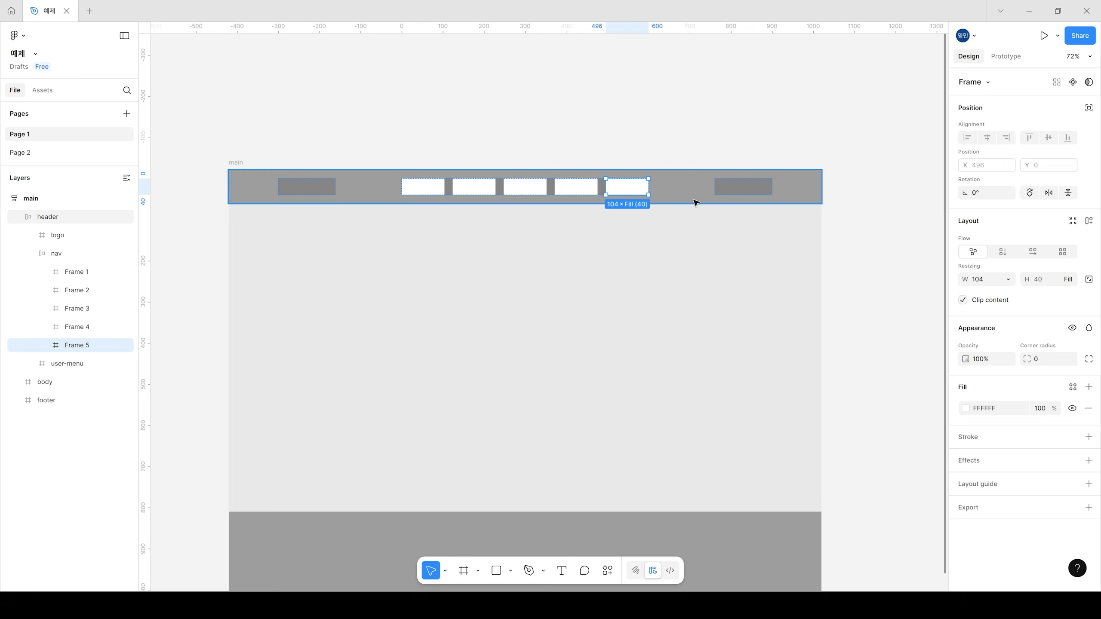
{"action": "key", "text": "shift+Return"}
{"action": "key", "text": "shift+Return"}
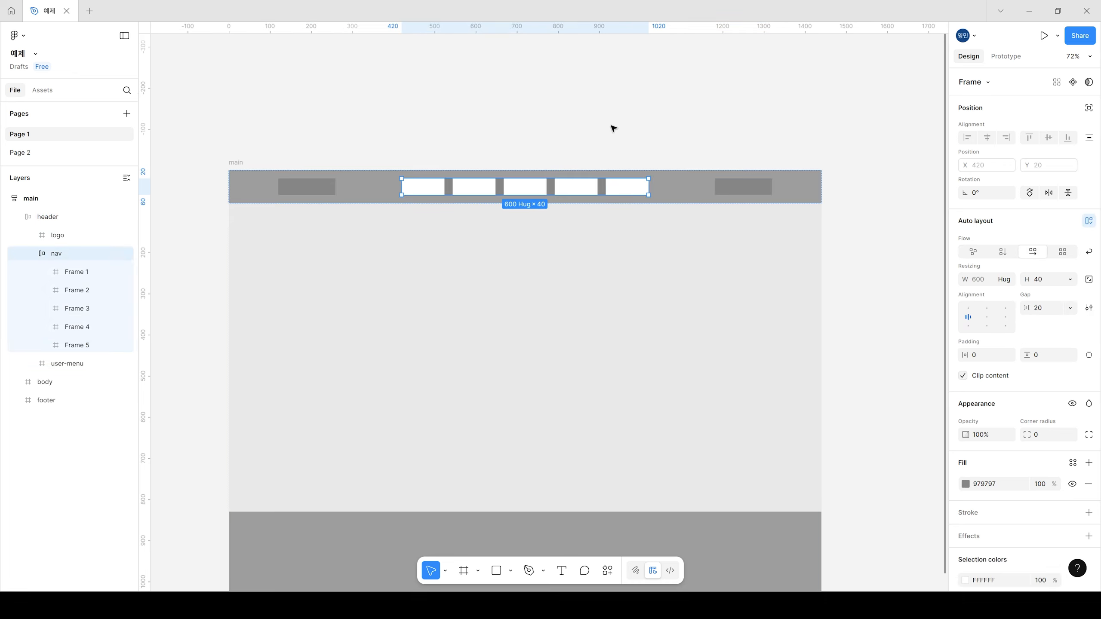
{"action": "left_click", "coordinate": [612, 129]}
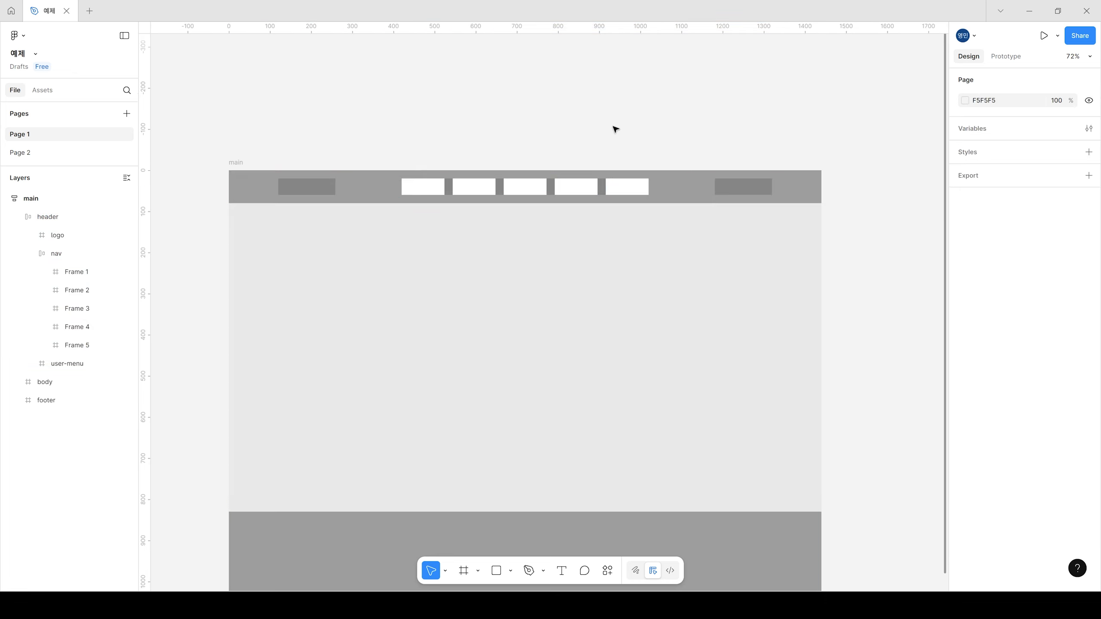
{"action": "triple_click", "coordinate": [413, 189]}
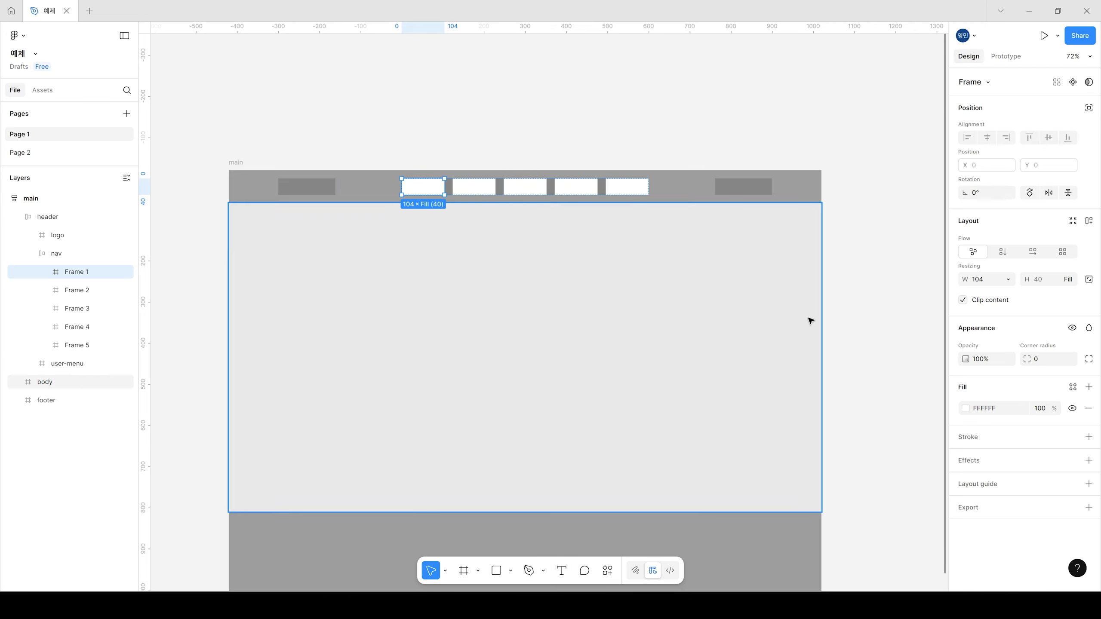
{"action": "left_click", "coordinate": [821, 106]}
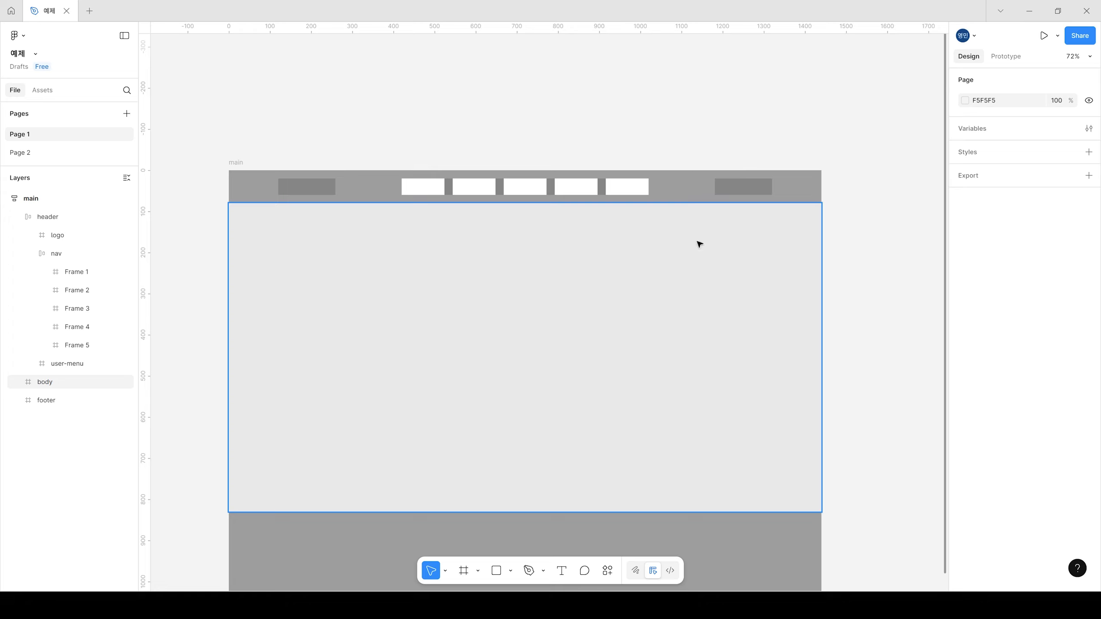
Step: Stretch the body frame downward to a height of about 1908, pushing the footer lower
{"action": "scroll", "coordinate": [641, 360], "scroll_direction": "down", "scroll_amount": 5}
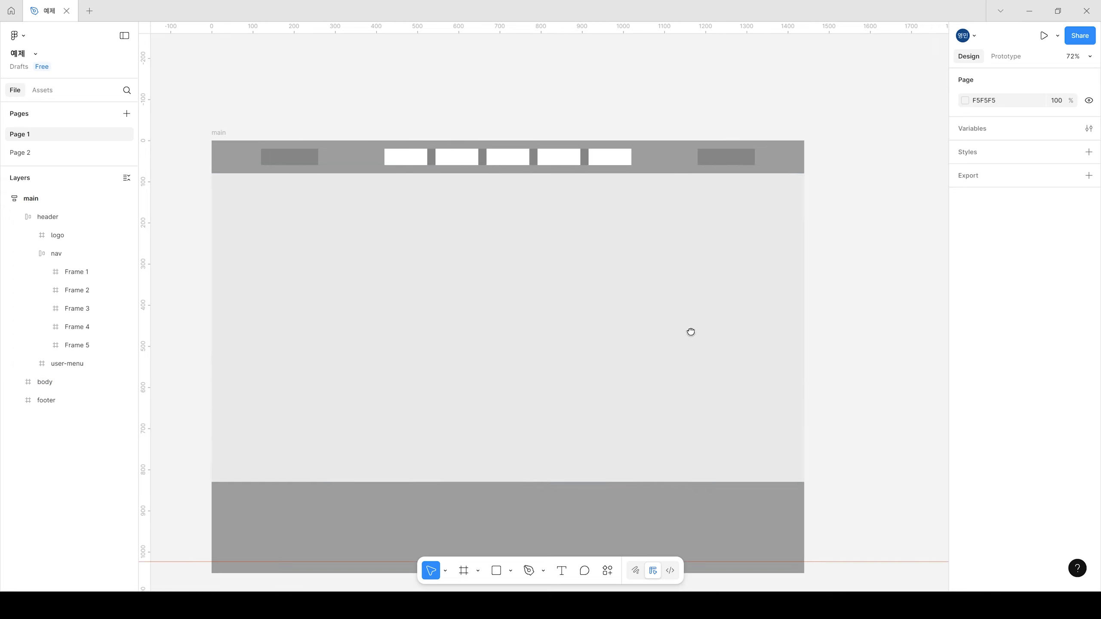
{"action": "left_click", "coordinate": [509, 246]}
{"action": "scroll", "coordinate": [571, 354], "scroll_direction": "down", "scroll_amount": 3}
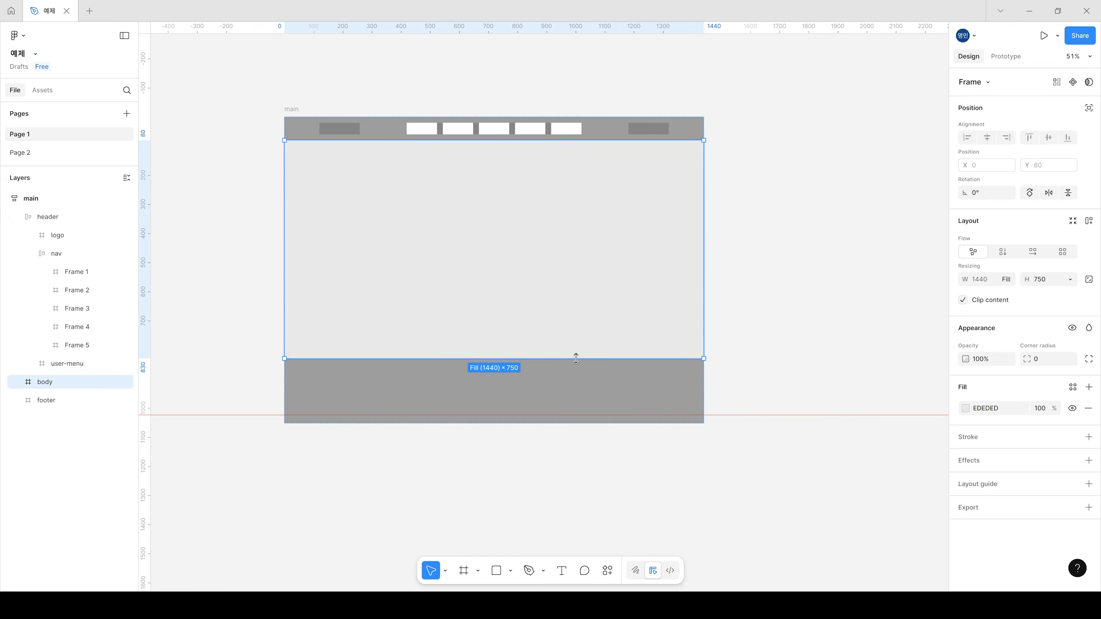
{"action": "left_click_drag", "start_coordinate": [572, 358], "coordinate": [573, 521]}
{"action": "scroll", "coordinate": [698, 300], "scroll_direction": "up", "scroll_amount": 2}
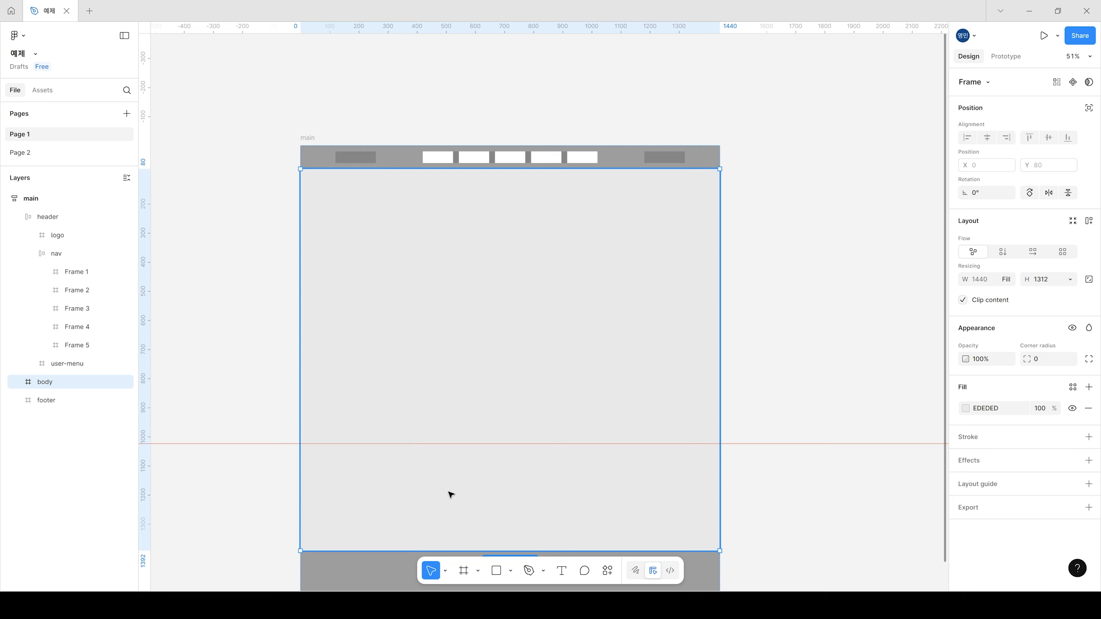
{"action": "scroll", "coordinate": [543, 418], "scroll_direction": "down", "scroll_amount": 2}
{"action": "scroll", "coordinate": [610, 457], "scroll_direction": "down", "scroll_amount": 3}
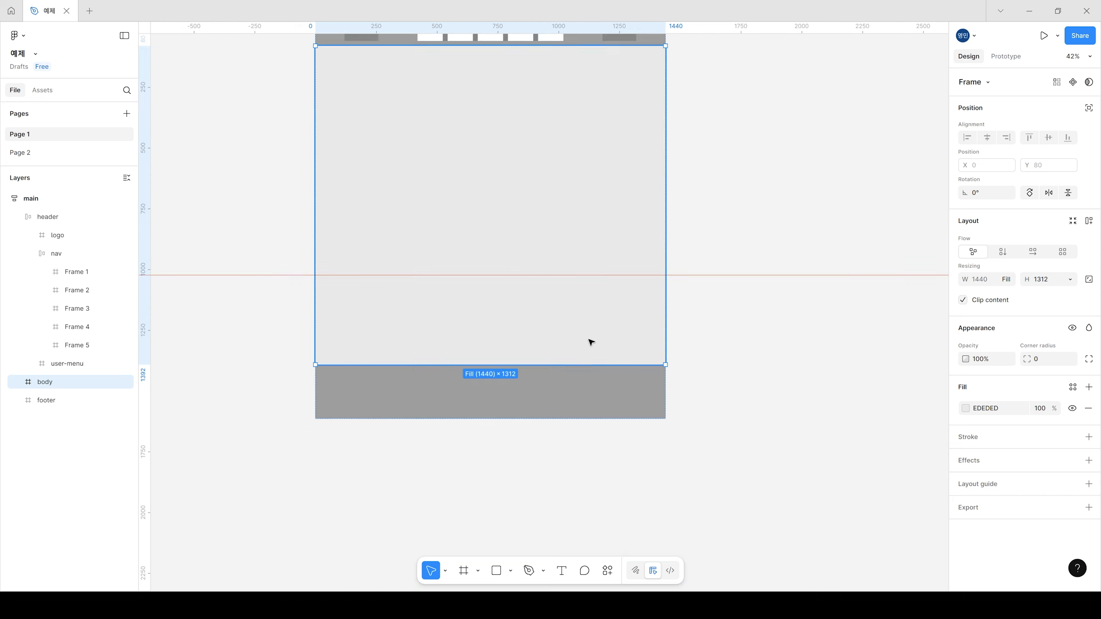
{"action": "left_click_drag", "start_coordinate": [589, 364], "coordinate": [591, 508]}
{"action": "left_click", "coordinate": [756, 160]}
{"action": "scroll", "coordinate": [456, 80], "scroll_direction": "up", "scroll_amount": 5}
{"action": "left_click_drag", "start_coordinate": [763, 173], "coordinate": [748, 401]}
{"action": "scroll", "coordinate": [670, 350], "scroll_direction": "down", "scroll_amount": 2}
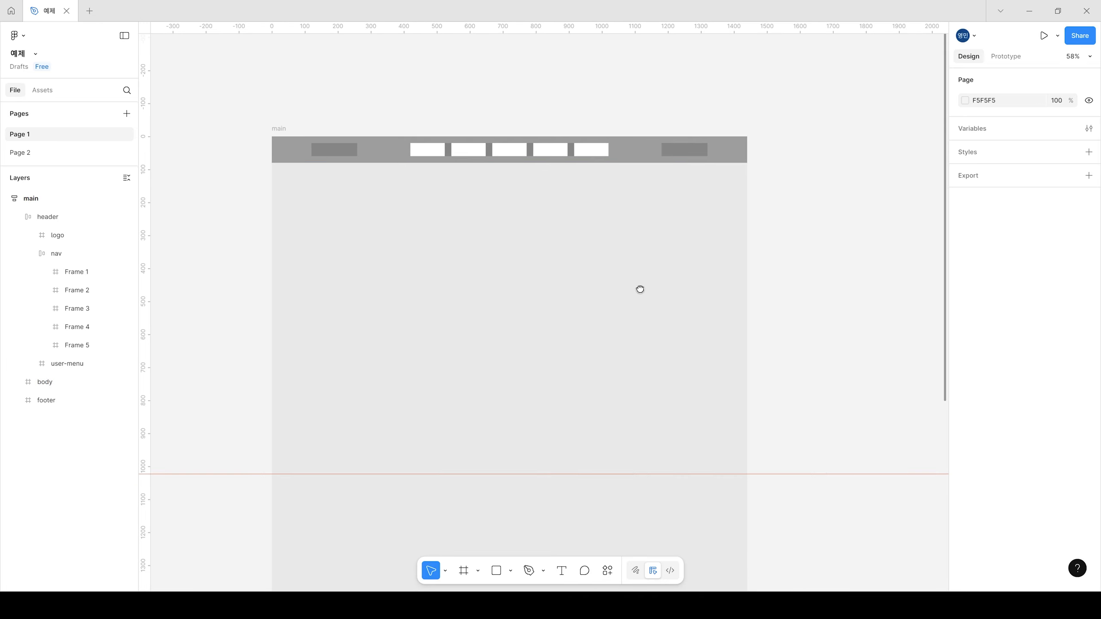
Step: Apply vertical auto layout to the body frame with top center alignment and a gap of 160
{"action": "left_click", "coordinate": [562, 304]}
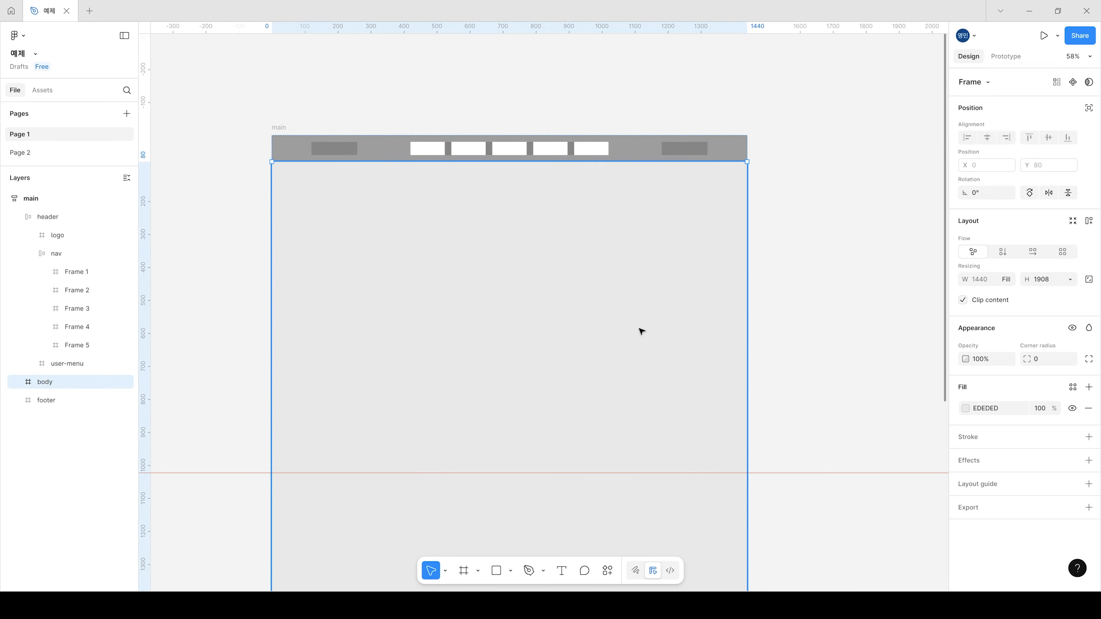
{"action": "left_click", "coordinate": [1008, 255]}
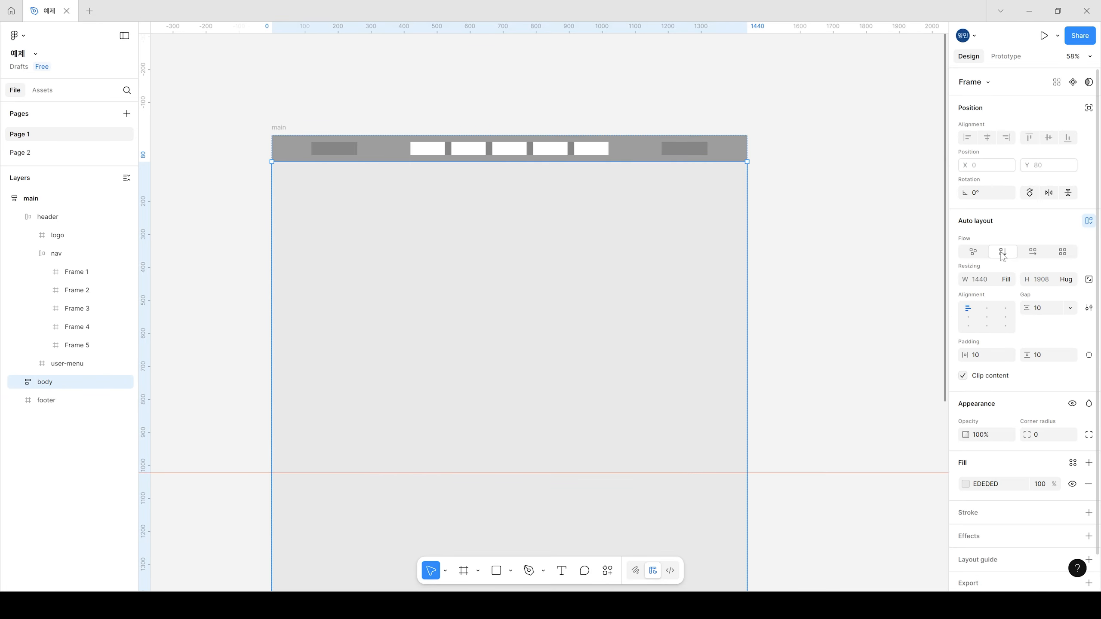
{"action": "left_click", "coordinate": [986, 310]}
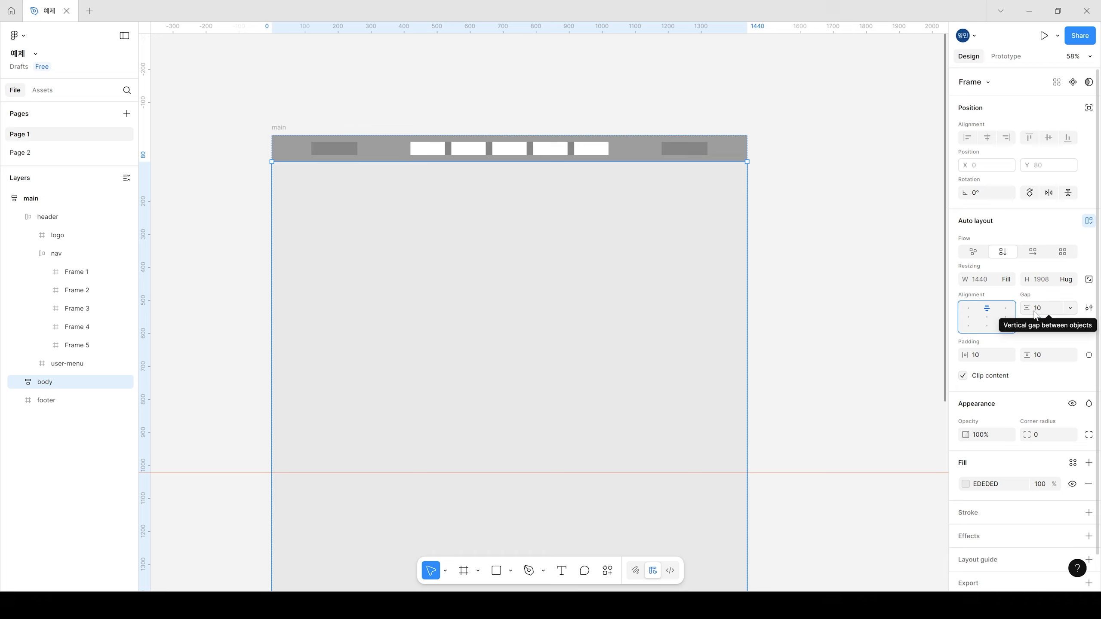
{"action": "left_click", "coordinate": [1070, 309]}
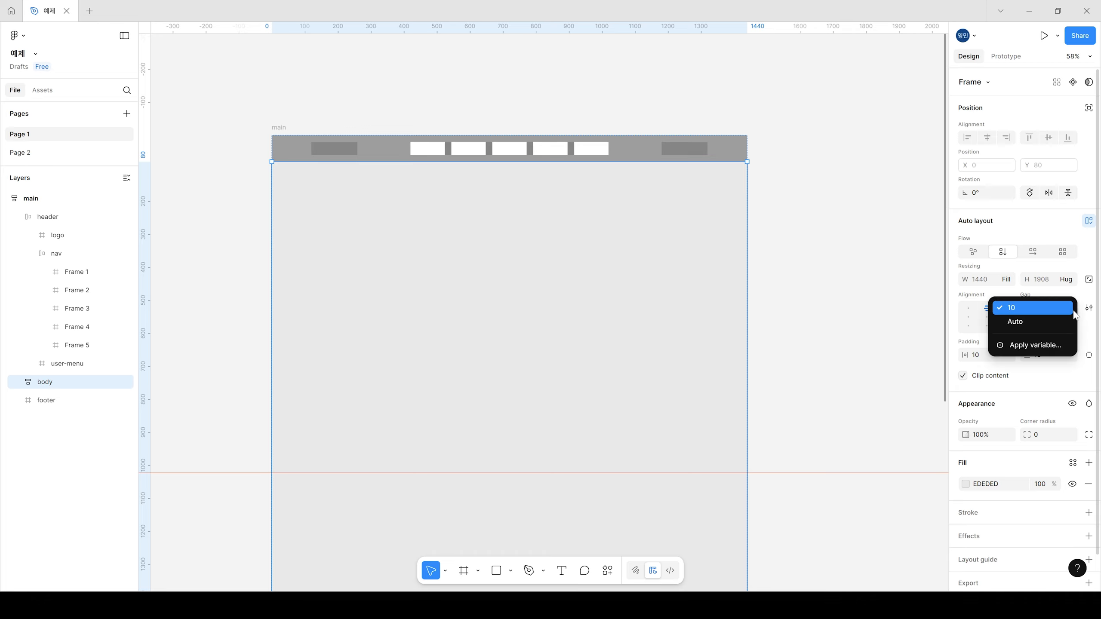
{"action": "left_click", "coordinate": [1054, 309]}
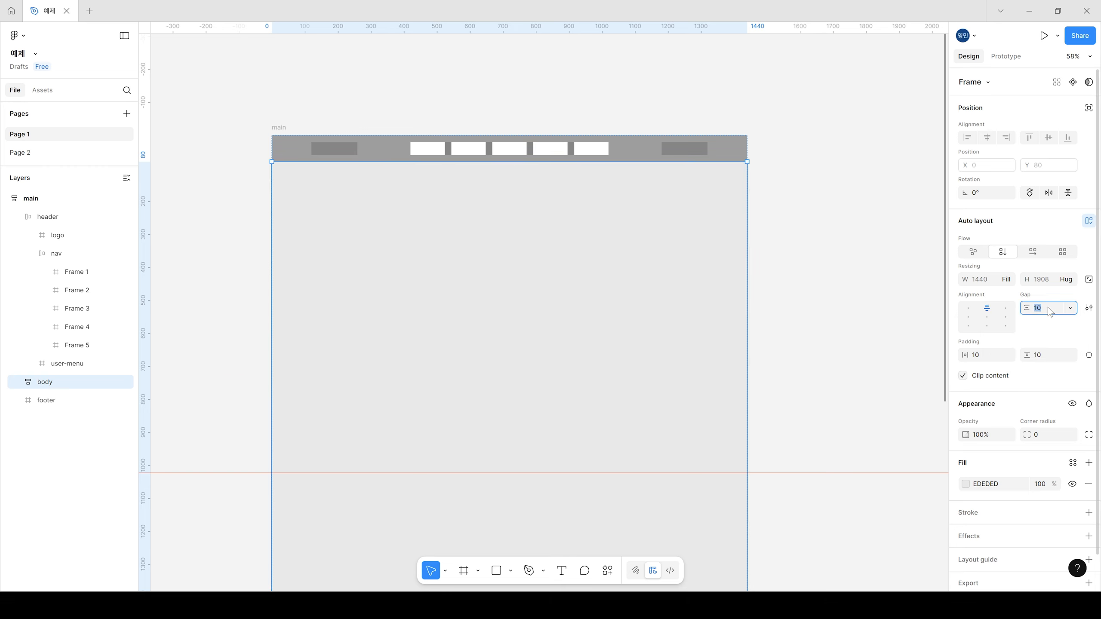
{"action": "type", "text": "160"}
{"action": "key", "text": "Return"}
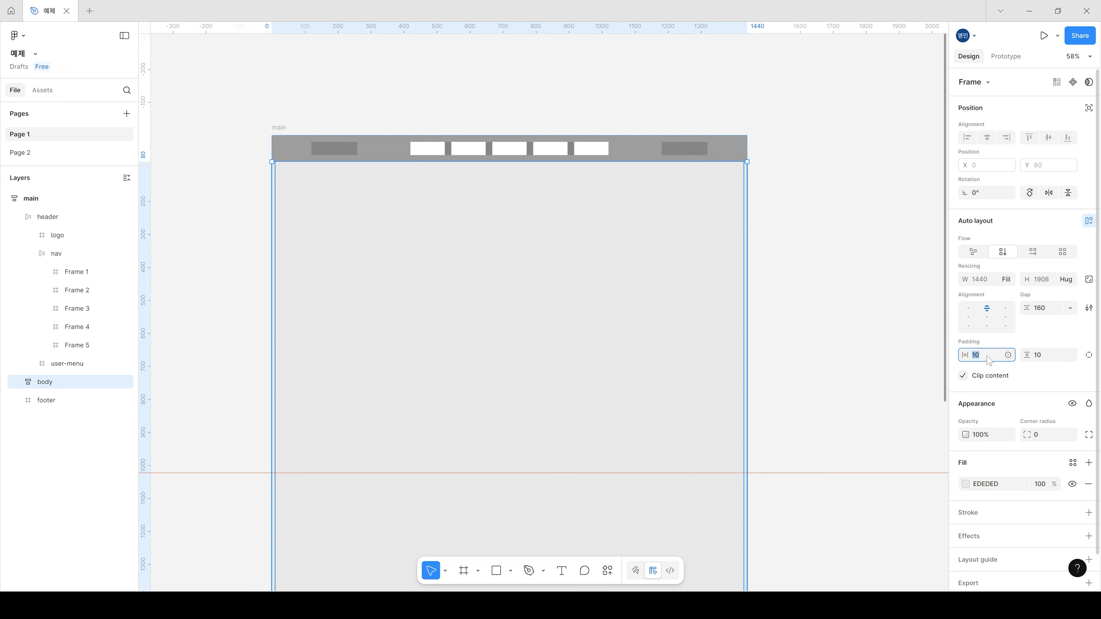
Step: Set the body's horizontal and vertical padding to 0 and switch its height to fixed
{"action": "type", "text": "0"}
{"action": "key", "text": "Return"}
{"action": "left_click", "coordinate": [1055, 354]}
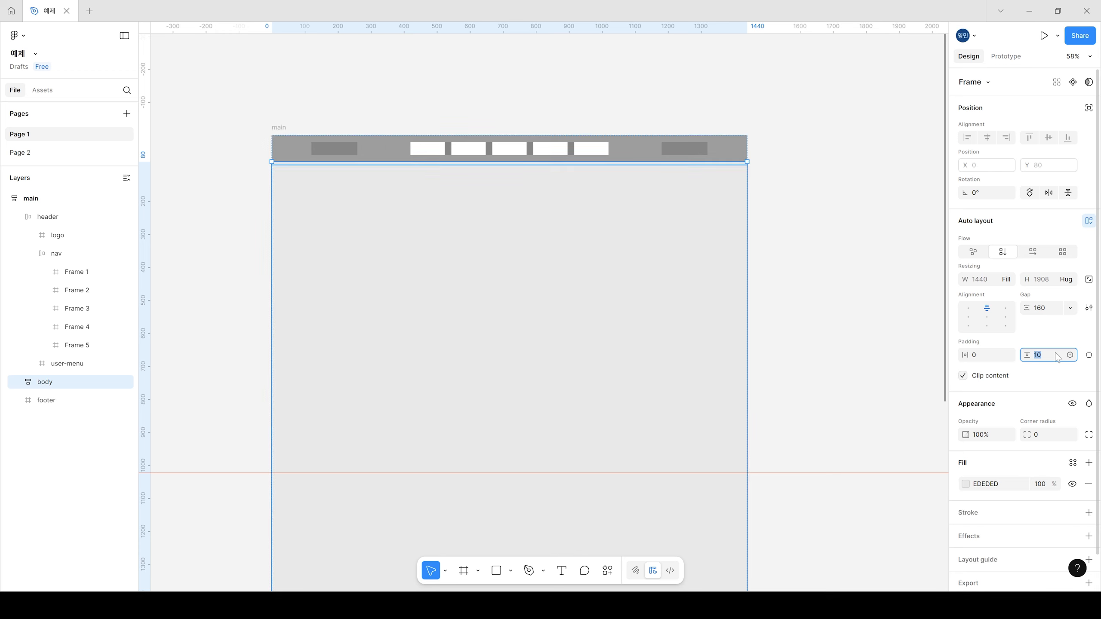
{"action": "key", "text": "Return"}
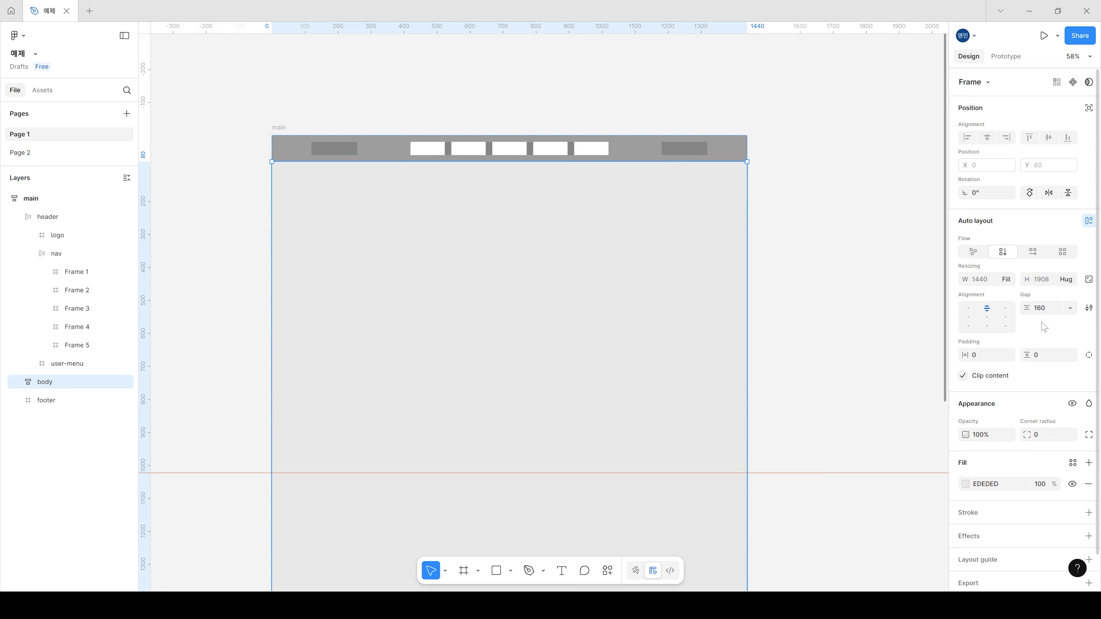
{"action": "left_click", "coordinate": [1068, 281]}
{"action": "left_click", "coordinate": [1042, 264]}
Step: Draw a frame of about 1157 × 460 inside the body and rename it section
{"action": "left_click", "coordinate": [463, 570]}
{"action": "mouse_move", "coordinate": [319, 229]}
{"action": "left_mouse_down"}
{"action": "mouse_move", "coordinate": [606, 305]}
{"action": "mouse_move", "coordinate": [664, 374]}
{"action": "mouse_move", "coordinate": [702, 380]}
{"action": "left_mouse_up"}
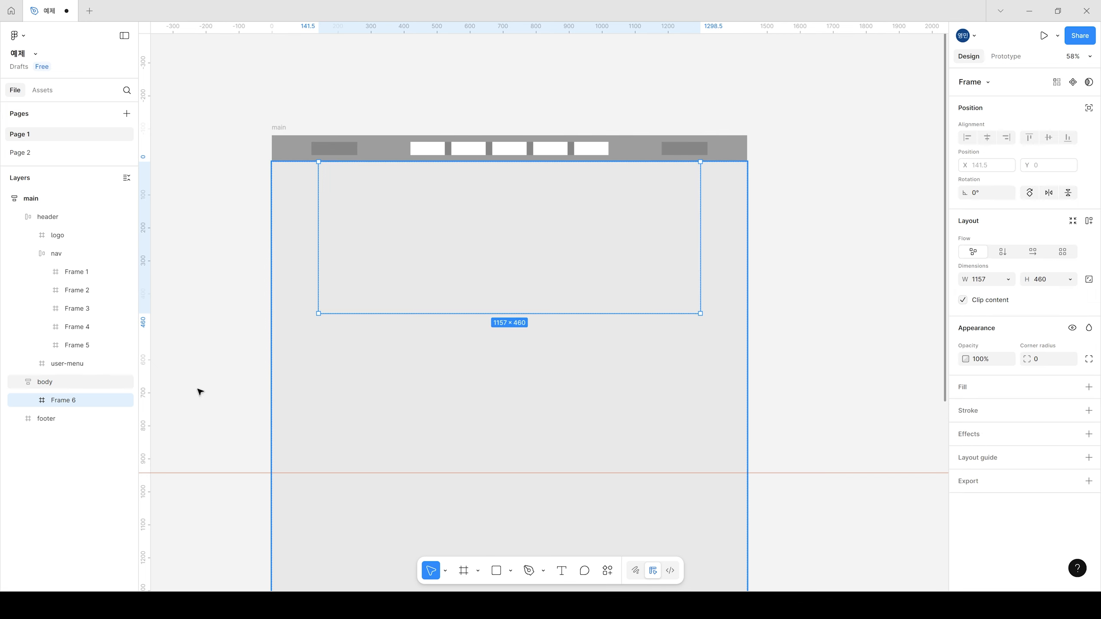
{"action": "double_click", "coordinate": [63, 399]}
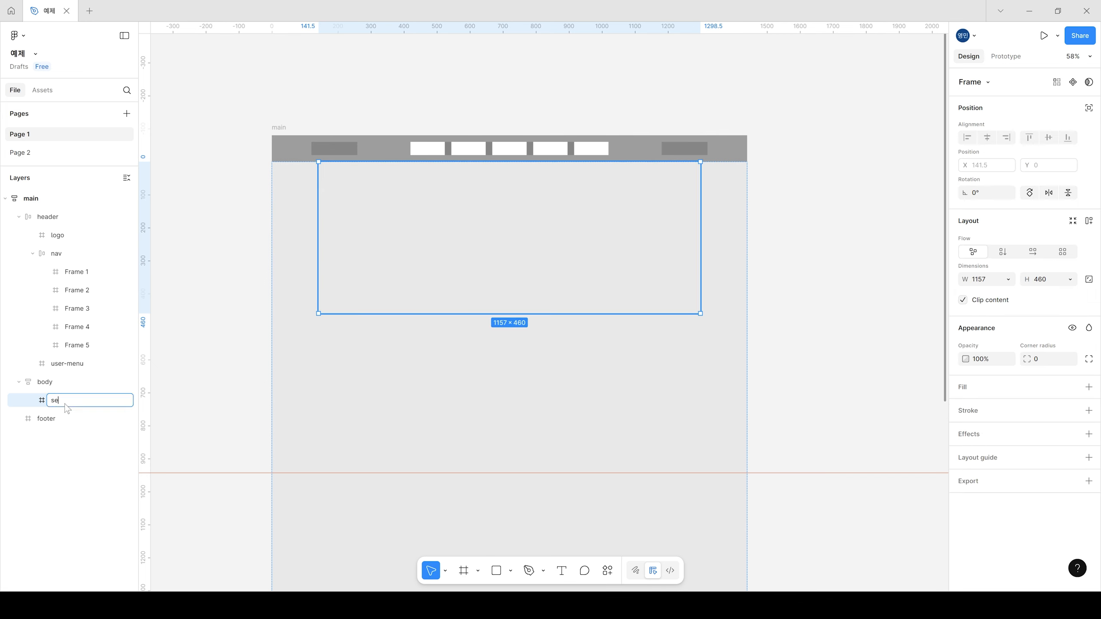
{"action": "type", "text": "section"}
{"action": "key", "text": "Return"}
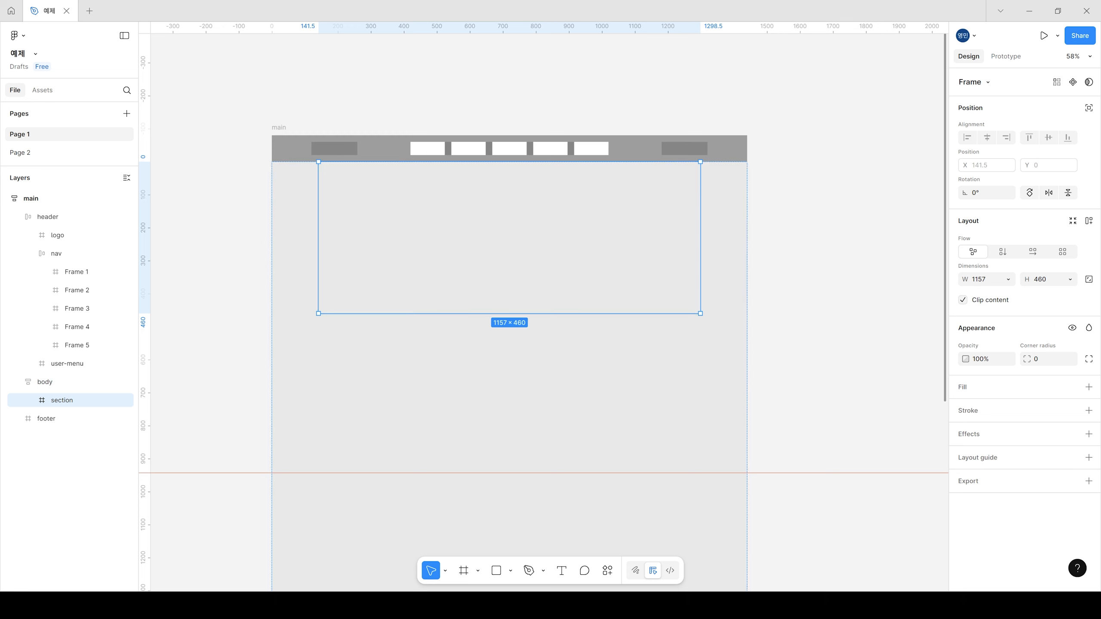
Step: Make the section's width fill the container and stretch its height to about 603
{"action": "left_click", "coordinate": [1008, 279]}
{"action": "left_click", "coordinate": [1008, 298]}
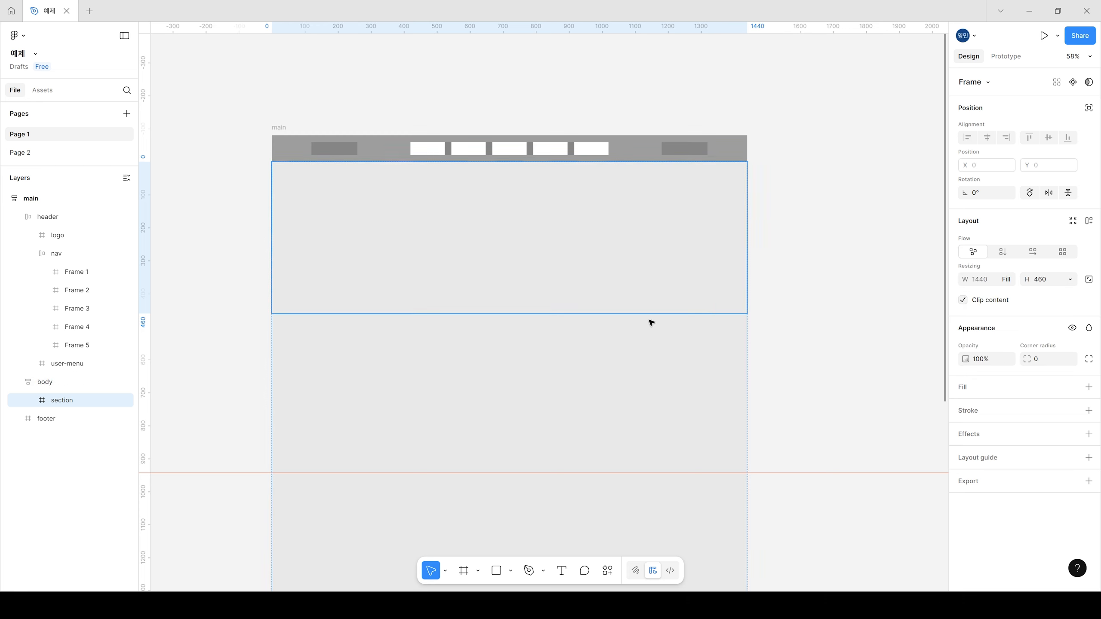
{"action": "left_click_drag", "start_coordinate": [640, 314], "coordinate": [640, 361]}
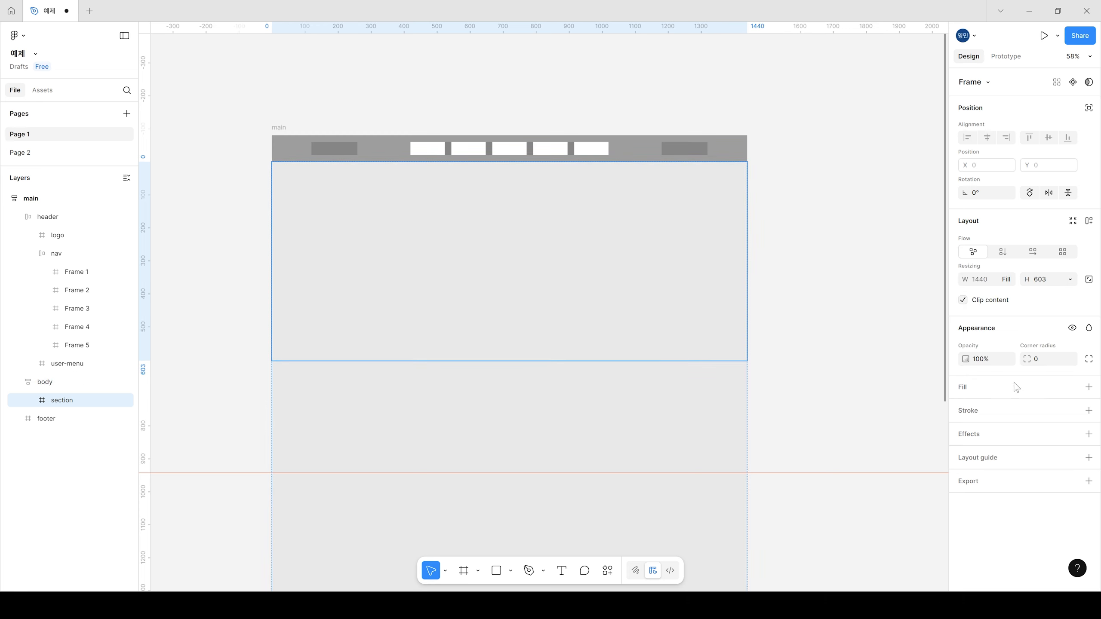
Step: Give the section frame a dark grey 5A5A5A fill
{"action": "left_click", "coordinate": [979, 390]}
{"action": "left_click", "coordinate": [965, 408]}
{"action": "left_click_drag", "start_coordinate": [938, 430], "coordinate": [820, 429]}
{"action": "left_click", "coordinate": [810, 261]}
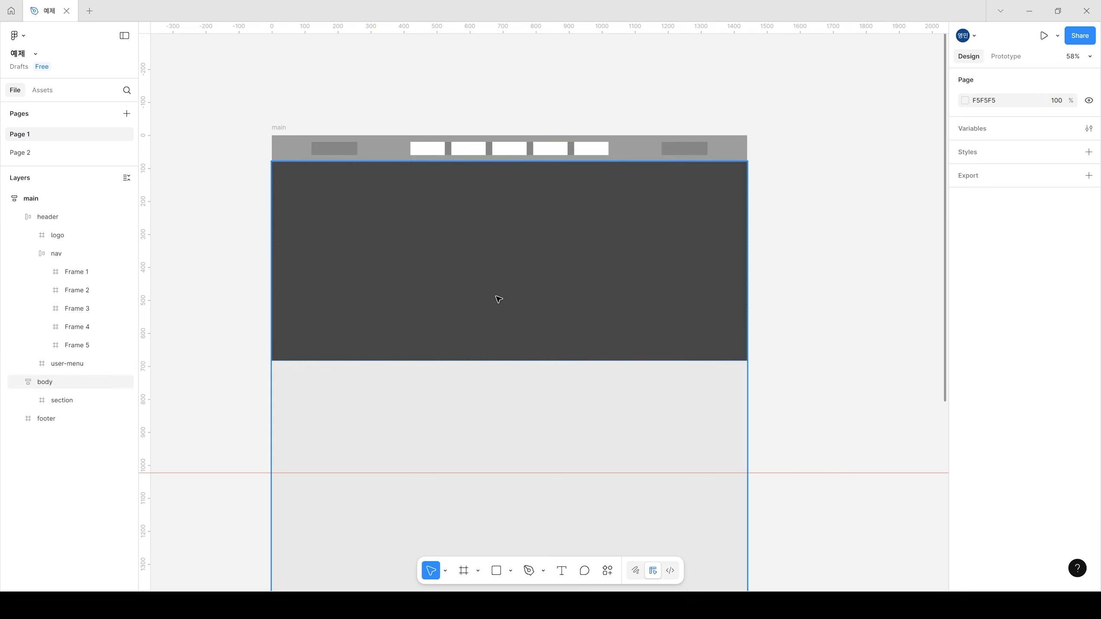
Step: Duplicate the dark section frame to place a second section below it in the body
{"action": "left_click", "coordinate": [540, 272]}
{"action": "scroll", "coordinate": [634, 376], "scroll_direction": "down", "scroll_amount": 2}
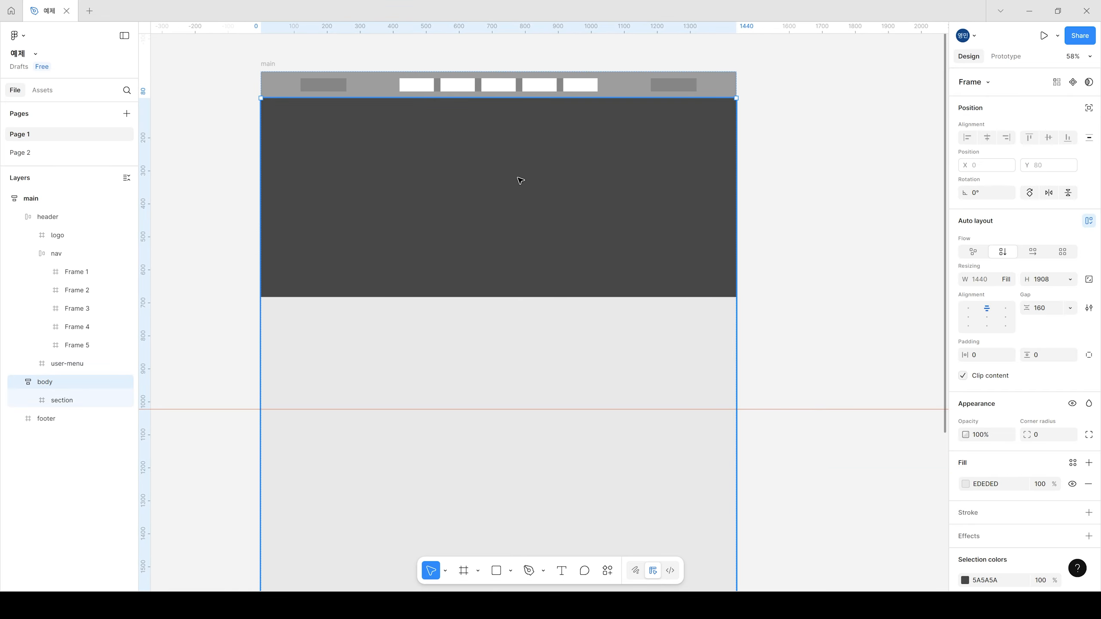
{"action": "left_click", "coordinate": [875, 256]}
{"action": "left_click", "coordinate": [600, 226]}
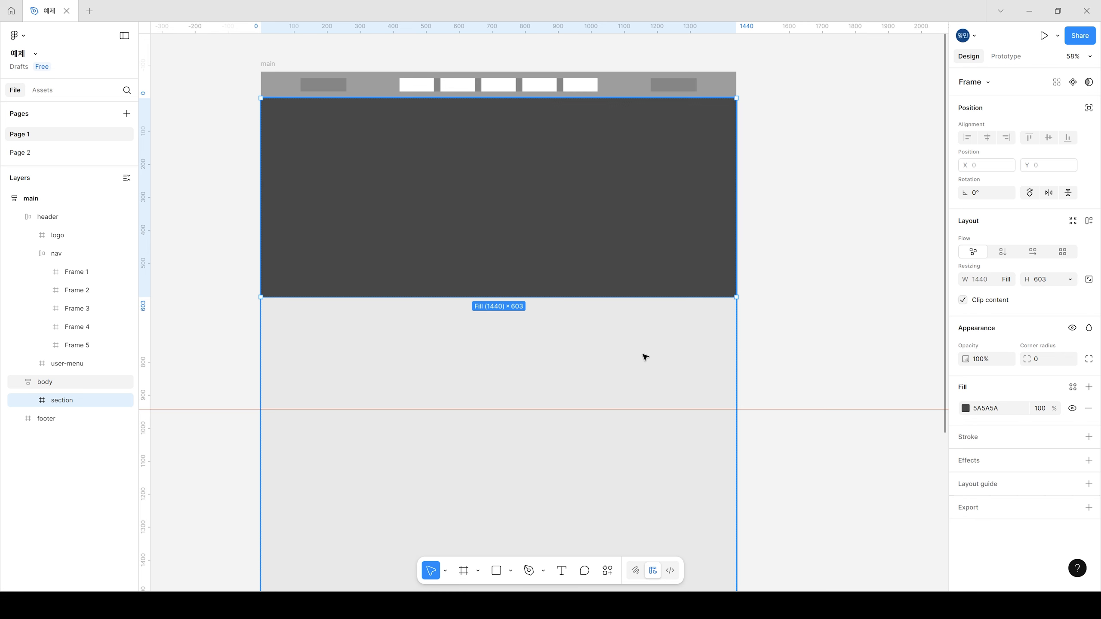
{"action": "key", "text": "ctrl+d"}
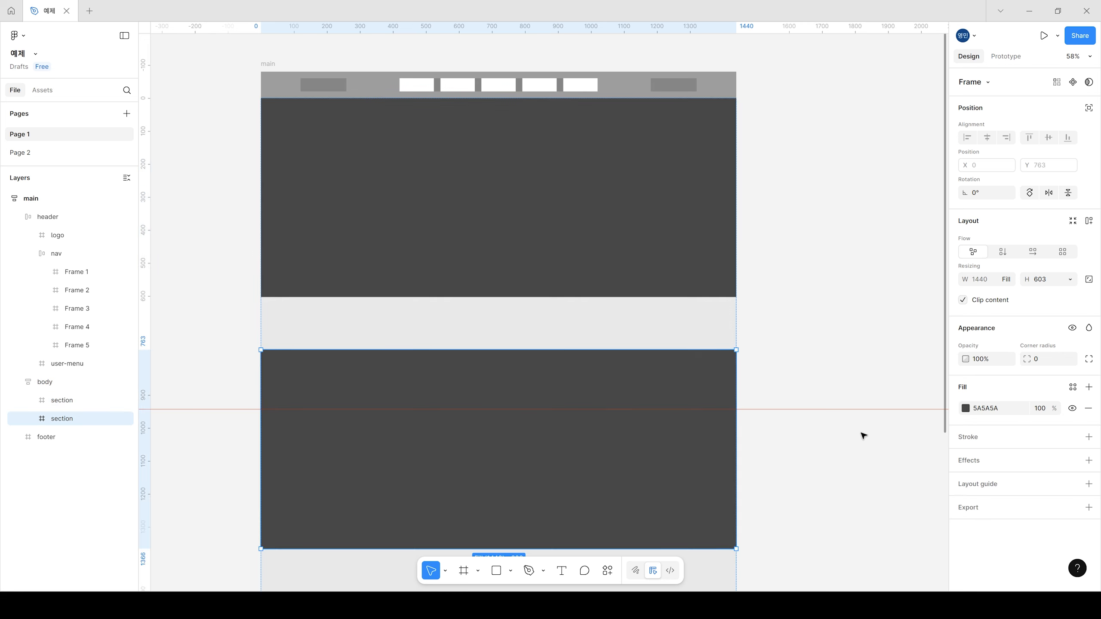
{"action": "left_click_drag", "start_coordinate": [757, 329], "coordinate": [777, 348]}
{"action": "scroll", "coordinate": [783, 337], "scroll_direction": "down", "scroll_amount": 3}
{"action": "left_click_drag", "start_coordinate": [846, 494], "coordinate": [811, 458]}
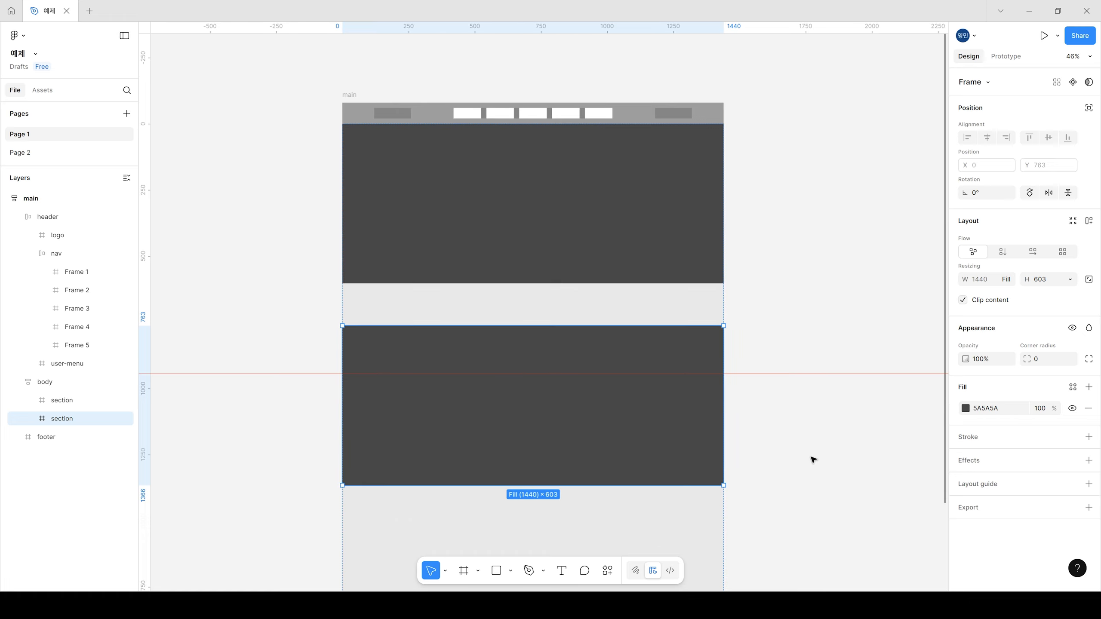
Step: Stretch the body frame's height to about 2248 to make room below the second section
{"action": "left_click", "coordinate": [653, 237]}
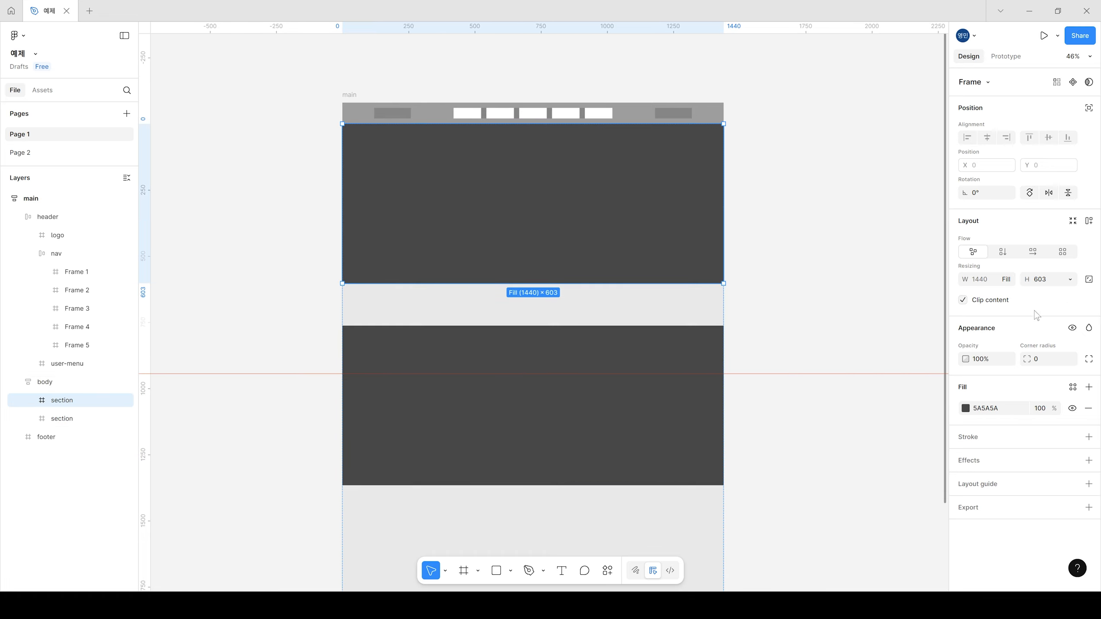
{"action": "left_click", "coordinate": [637, 312]}
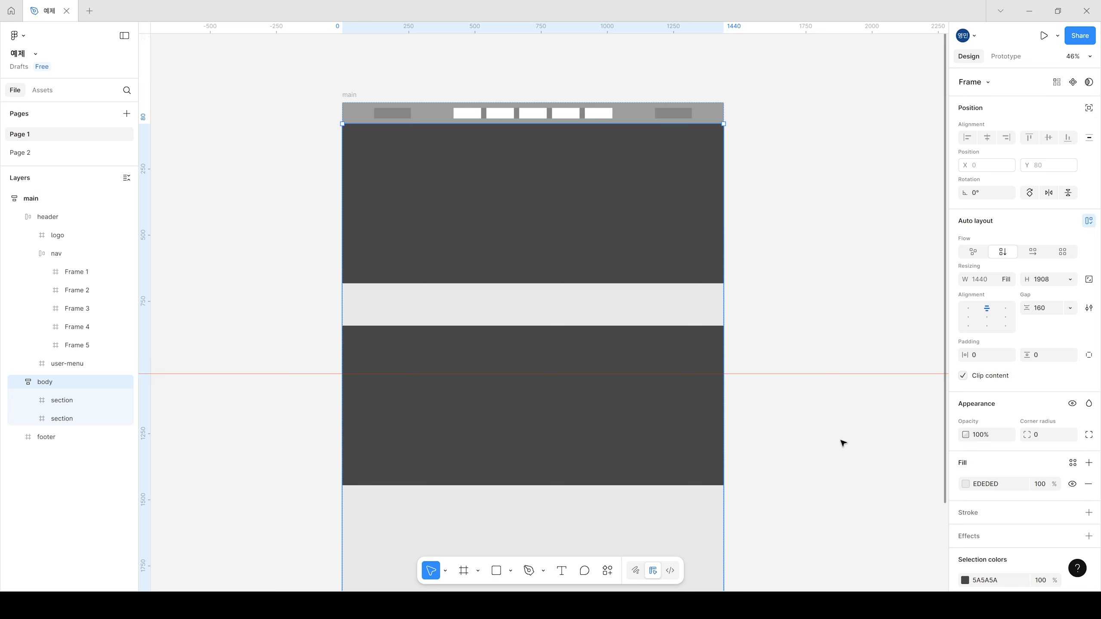
{"action": "scroll", "coordinate": [646, 420], "scroll_direction": "down", "scroll_amount": 4}
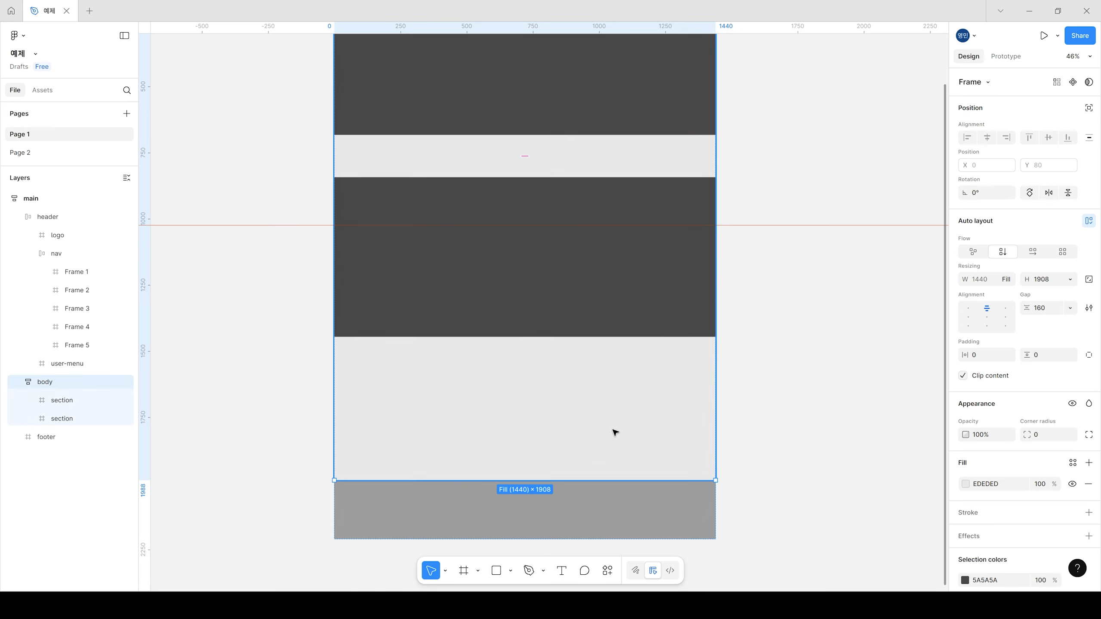
{"action": "left_click_drag", "start_coordinate": [620, 479], "coordinate": [620, 571]}
{"action": "scroll", "coordinate": [741, 334], "scroll_direction": "down", "scroll_amount": 3}
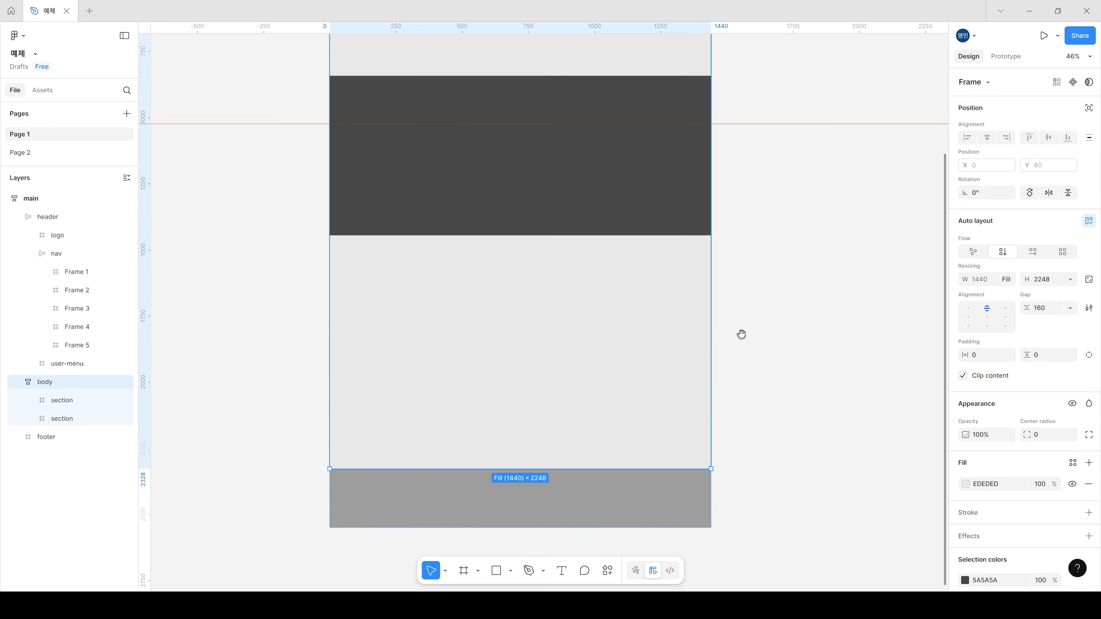
Step: Duplicate the second section to add a third, and stretch the body's height to about 2590
{"action": "scroll", "coordinate": [741, 334], "scroll_direction": "down", "scroll_amount": 3}
{"action": "scroll", "coordinate": [693, 299], "scroll_direction": "right", "scroll_amount": 2}
{"action": "left_click", "coordinate": [618, 299]}
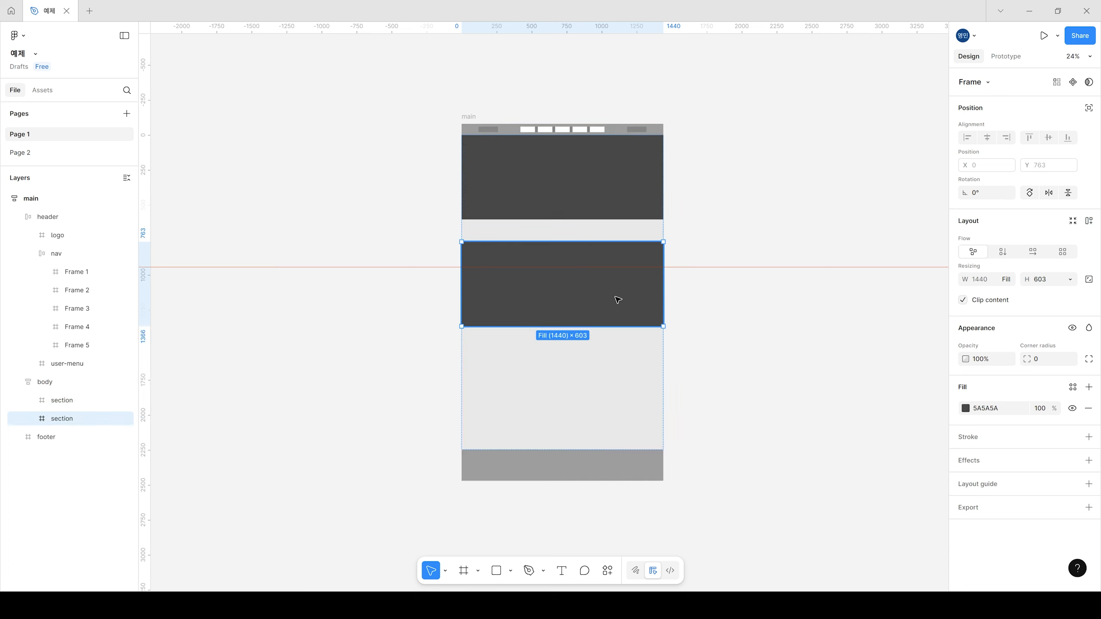
{"action": "key", "text": "ctrl+d"}
{"action": "left_click", "coordinate": [624, 445]}
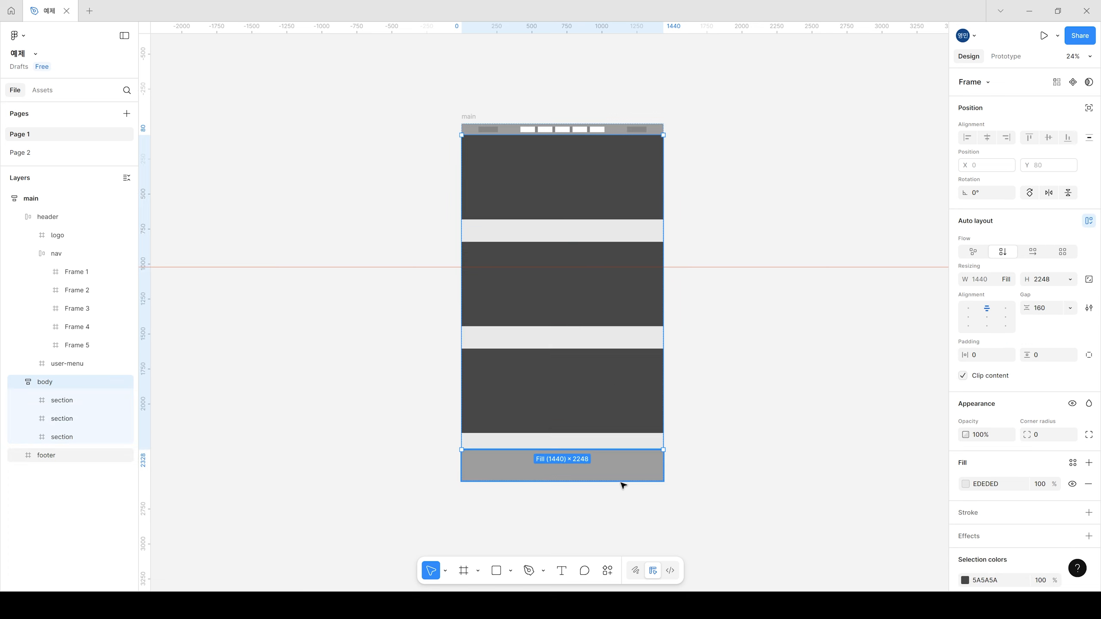
{"action": "left_click_drag", "start_coordinate": [624, 450], "coordinate": [625, 496]}
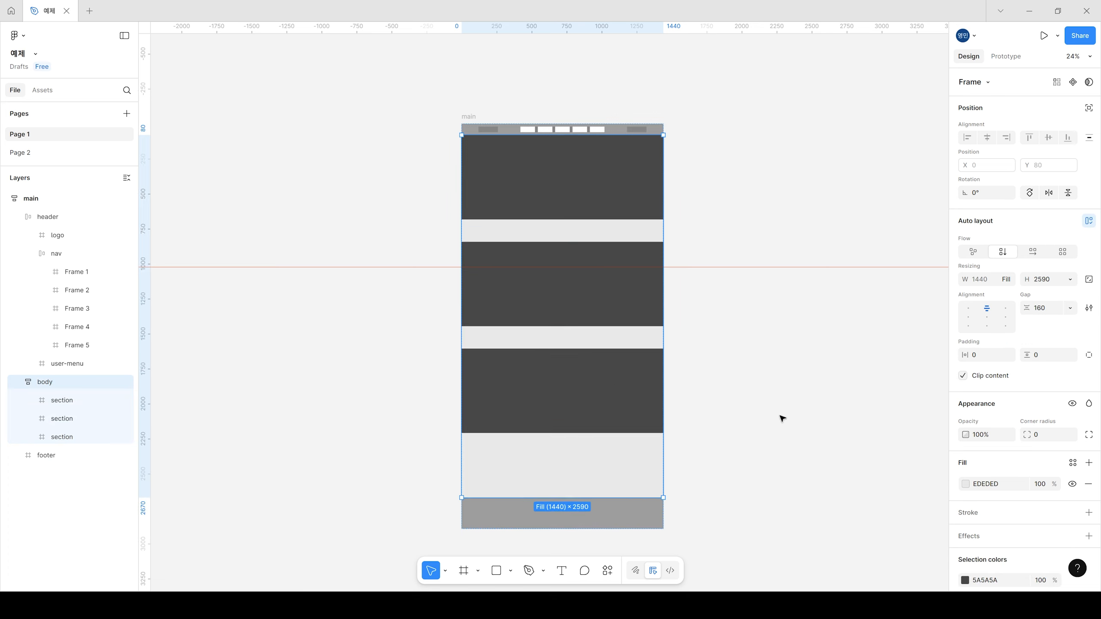
{"action": "left_click", "coordinate": [612, 376]}
{"action": "left_click_drag", "start_coordinate": [562, 394], "coordinate": [625, 390]}
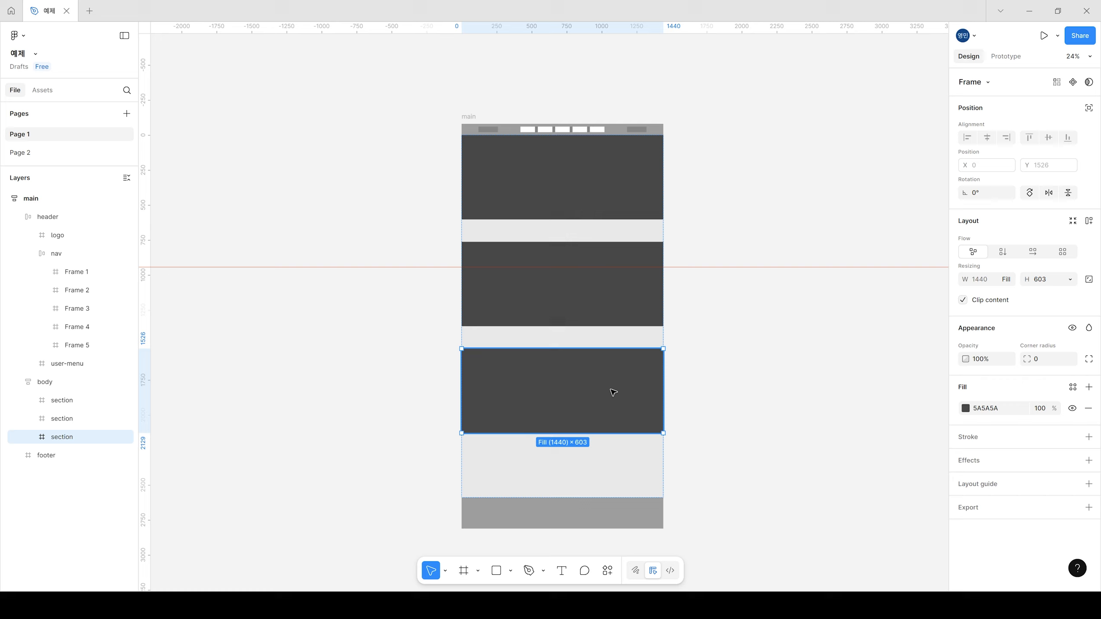
{"action": "left_click_drag", "start_coordinate": [613, 392], "coordinate": [615, 391]}
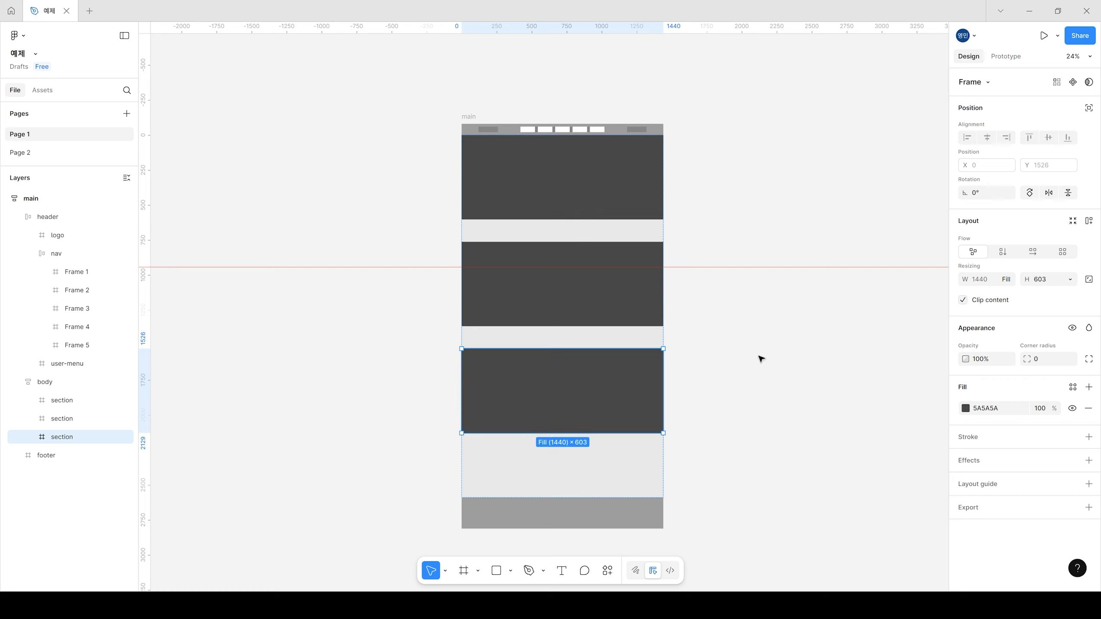
{"action": "left_click", "coordinate": [761, 359]}
{"action": "left_click", "coordinate": [624, 297]}
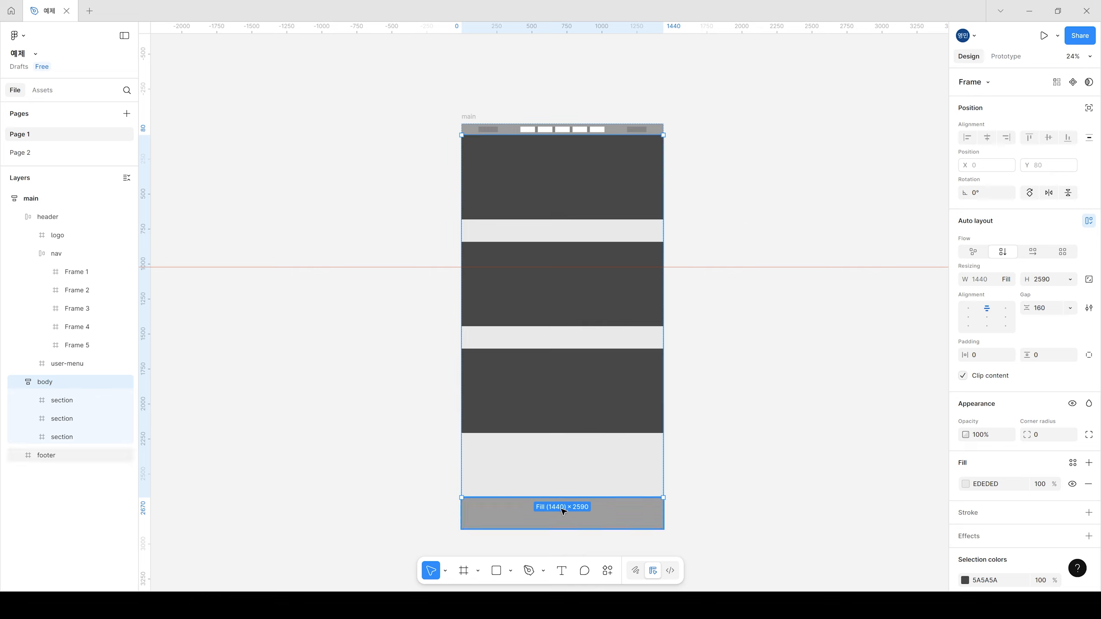
{"action": "left_click", "coordinate": [733, 374]}
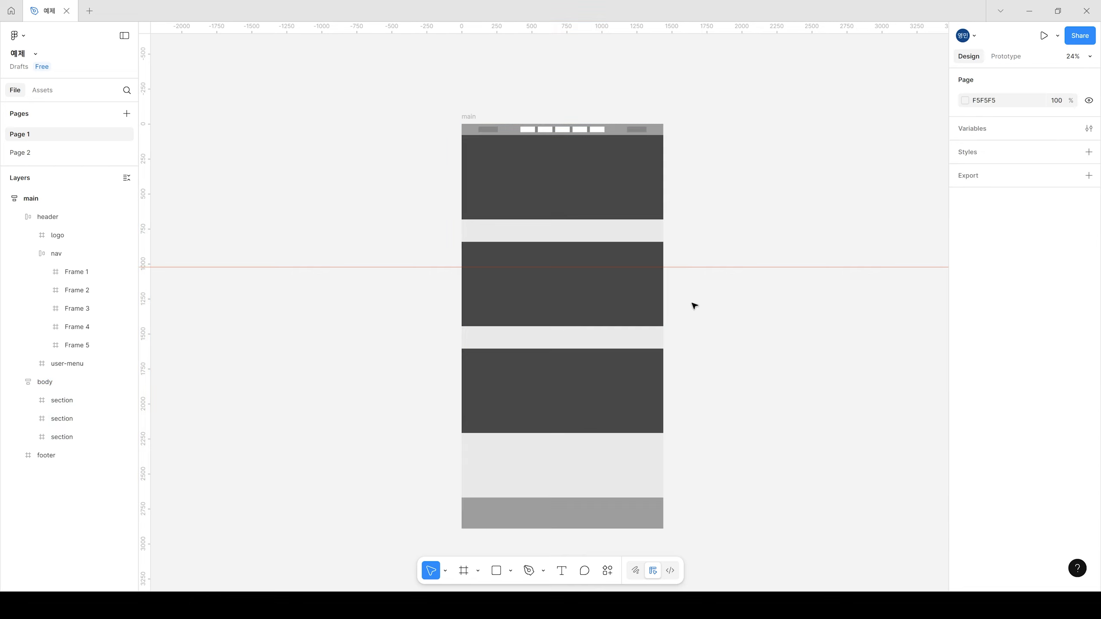
{"action": "scroll", "coordinate": [724, 302], "scroll_direction": "up", "scroll_amount": 5}
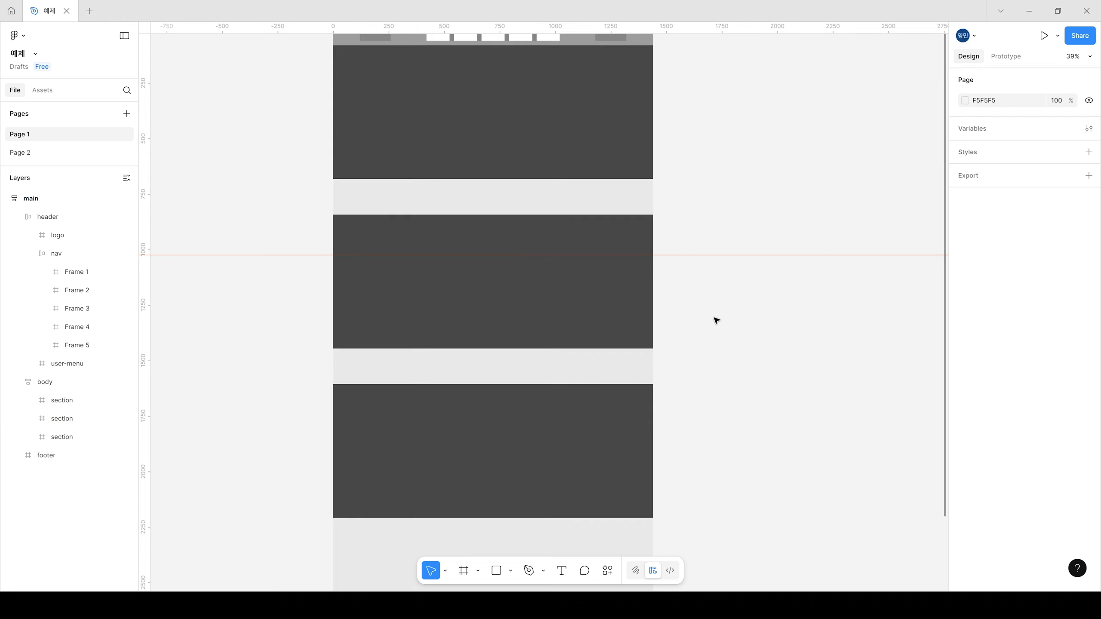
{"action": "scroll", "coordinate": [742, 312], "scroll_direction": "up", "scroll_amount": 1}
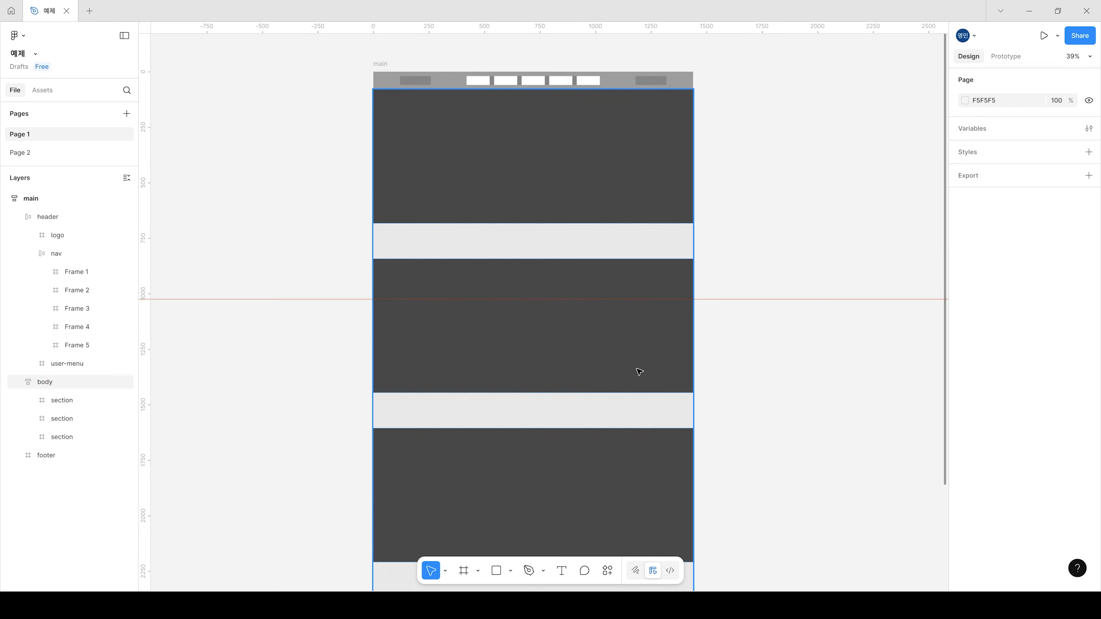
{"action": "left_click", "coordinate": [618, 360]}
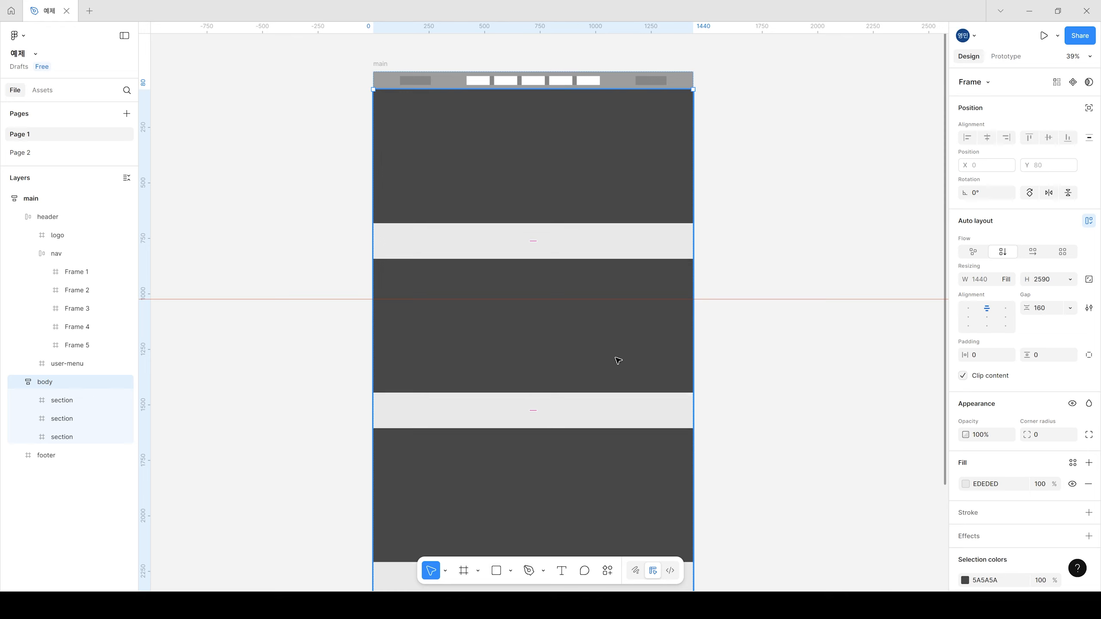
{"action": "left_click", "coordinate": [752, 365]}
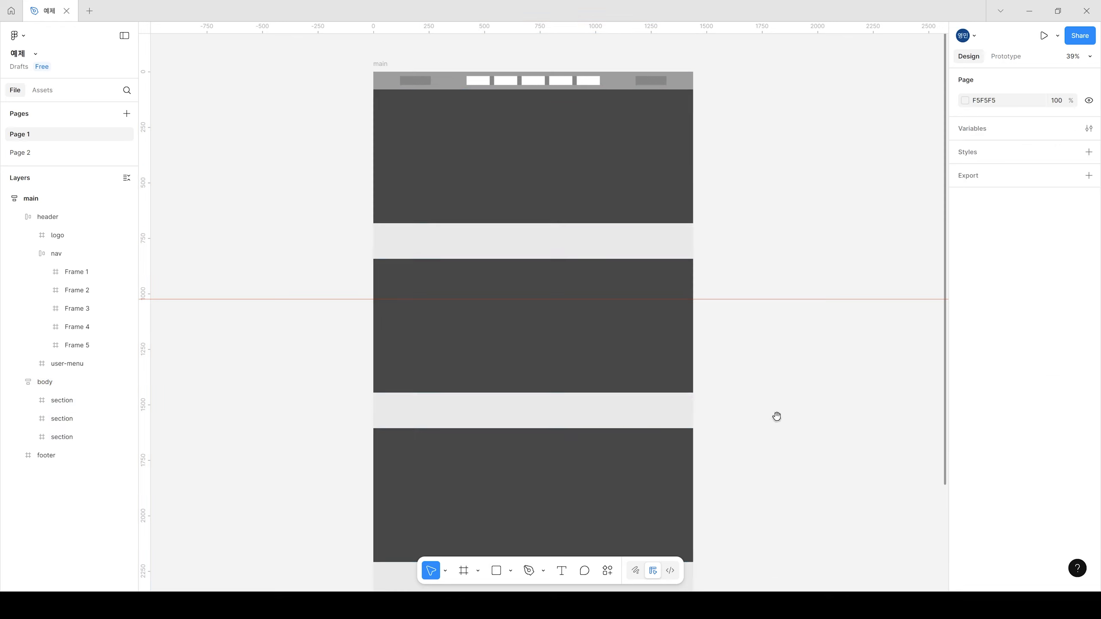
{"action": "left_click_drag", "start_coordinate": [696, 178], "coordinate": [698, 224]}
{"action": "scroll", "coordinate": [511, 322], "scroll_direction": "up", "scroll_amount": 1}
{"action": "scroll", "coordinate": [594, 312], "scroll_direction": "down", "scroll_amount": 2}
{"action": "left_click_drag", "start_coordinate": [692, 365], "coordinate": [657, 300]}
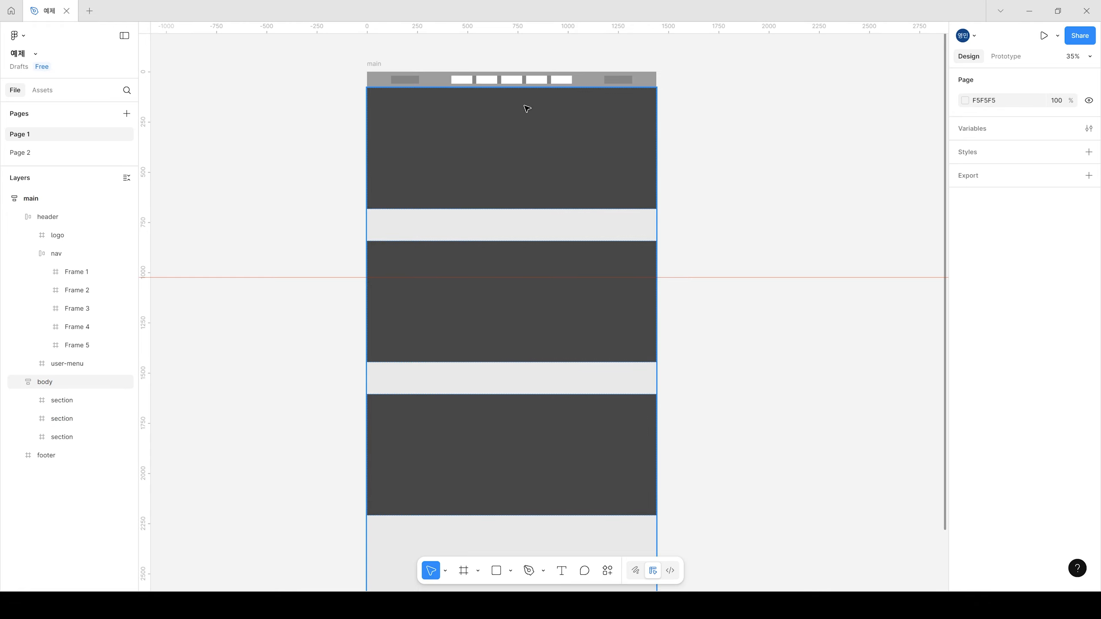
Step: Remove the dark fill from the second section in the body
{"action": "left_click", "coordinate": [480, 134]}
{"action": "left_click", "coordinate": [565, 202]}
{"action": "scroll", "coordinate": [558, 273], "scroll_direction": "up", "scroll_amount": 3}
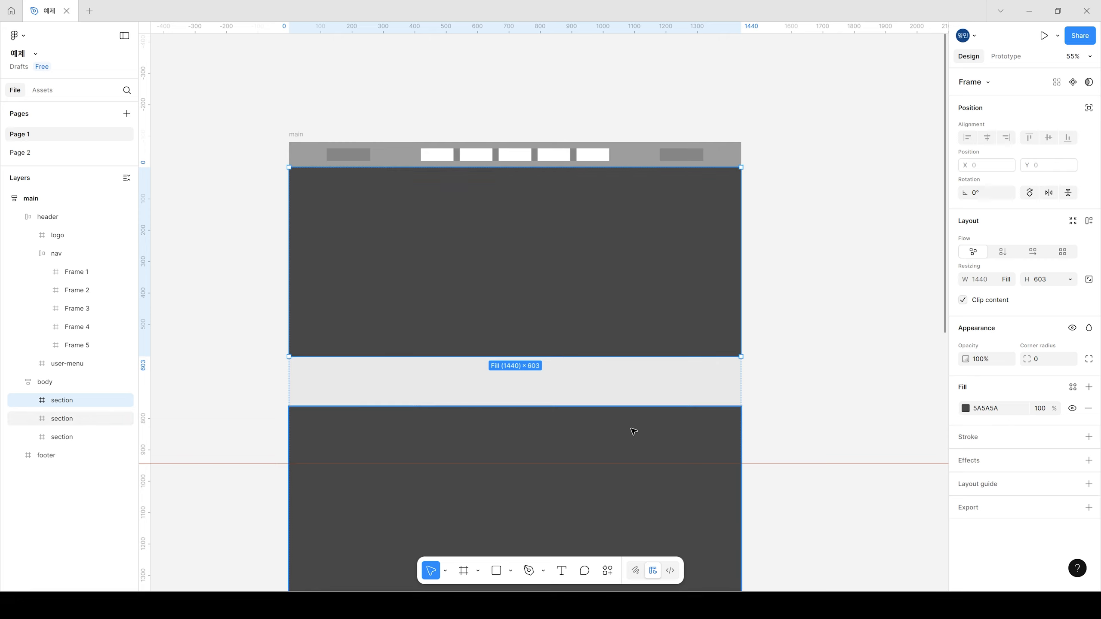
{"action": "scroll", "coordinate": [634, 434], "scroll_direction": "down", "scroll_amount": 5}
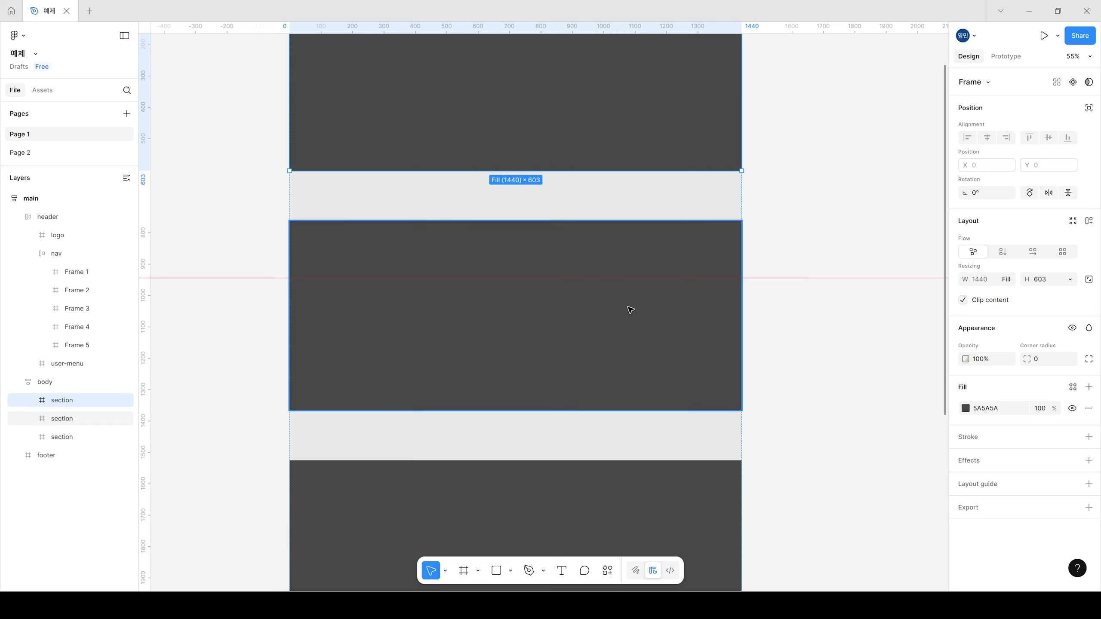
{"action": "left_click", "coordinate": [607, 322]}
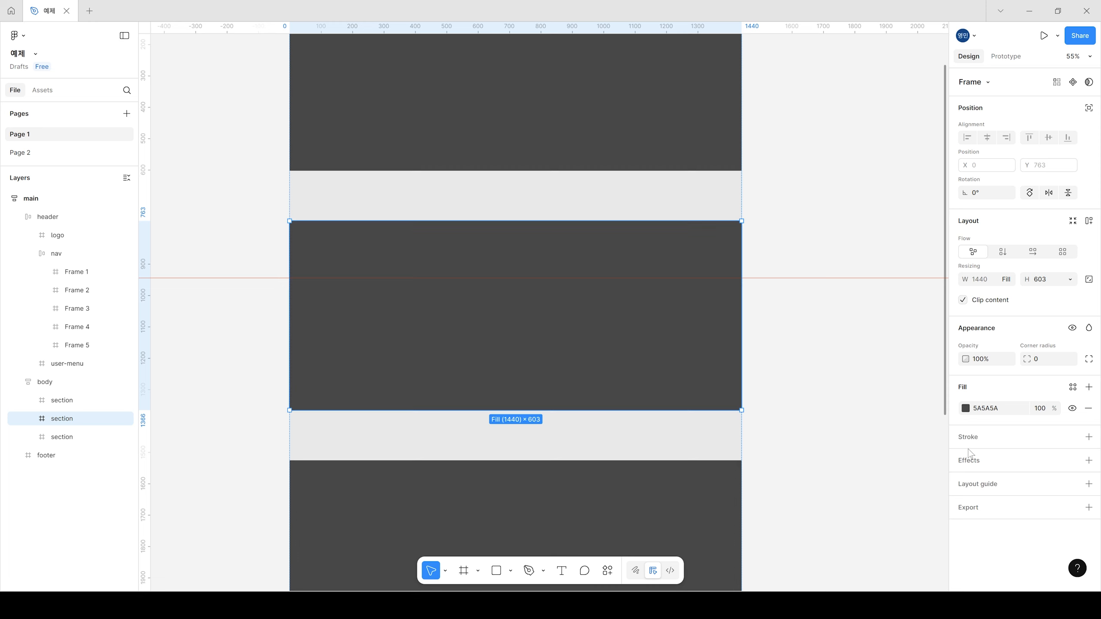
{"action": "left_click", "coordinate": [1088, 408]}
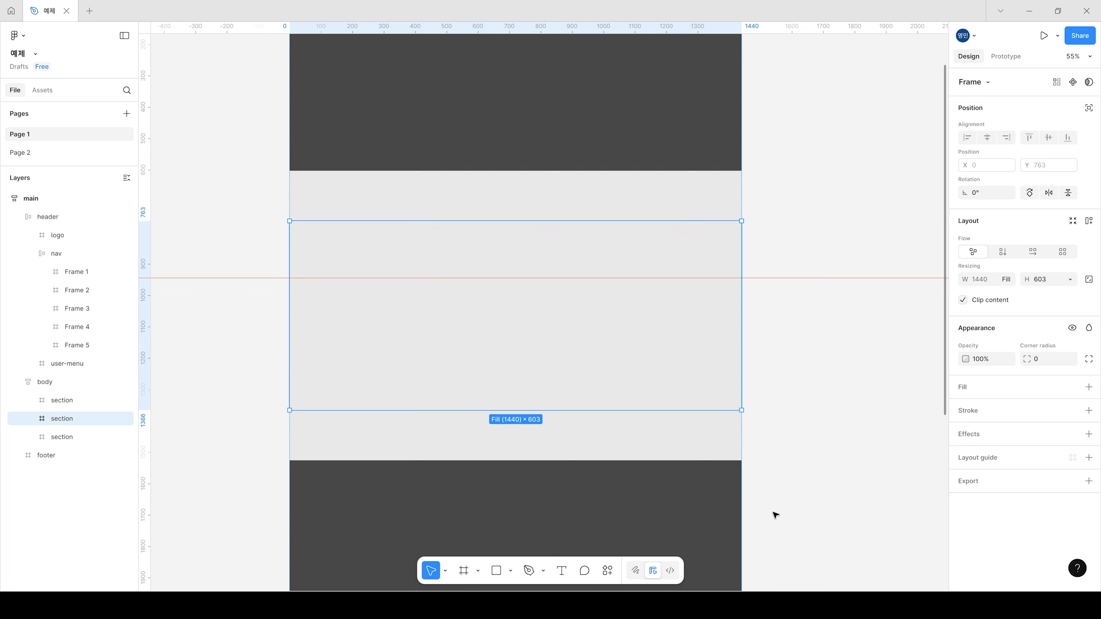
{"action": "left_click", "coordinate": [877, 401]}
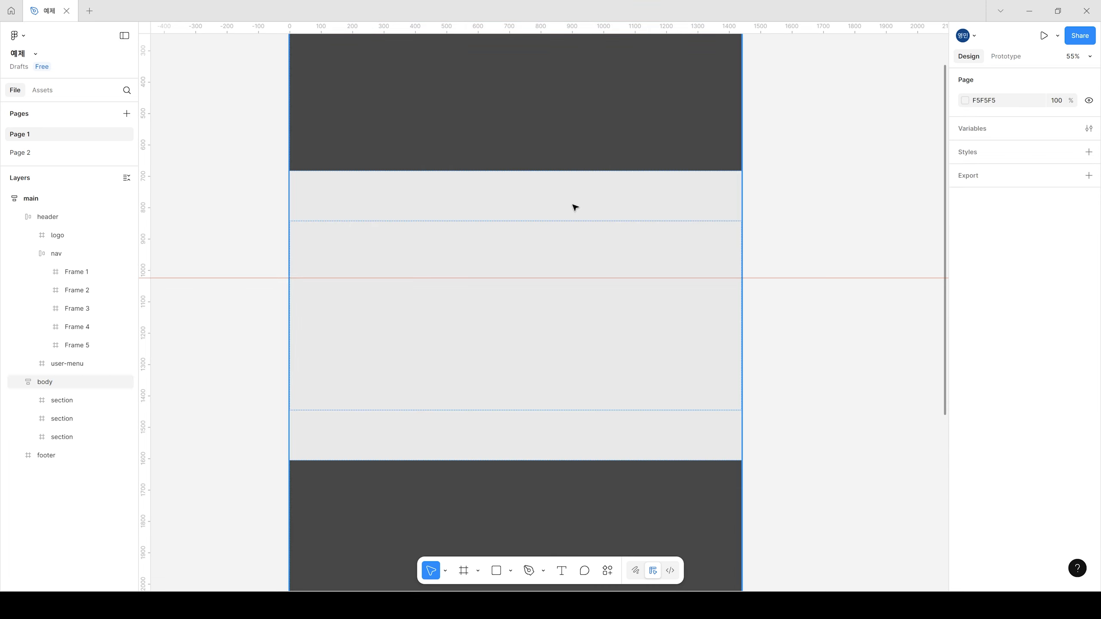
Step: Review the Portfolio section example and its code structure on Page 2, and return to Page 1
{"action": "left_click", "coordinate": [580, 256]}
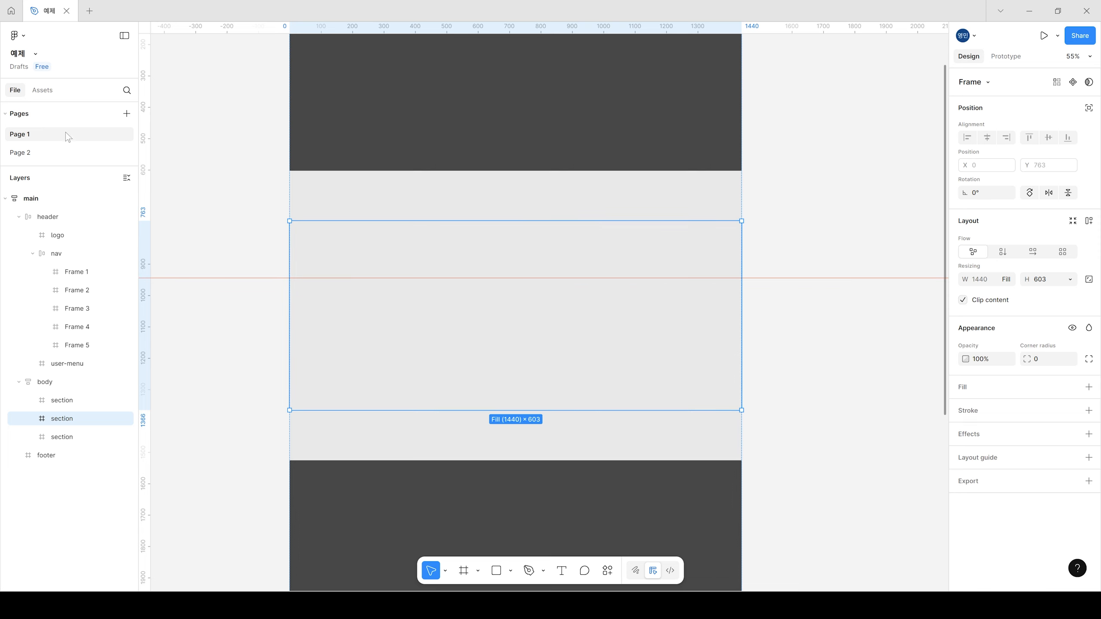
{"action": "left_click", "coordinate": [19, 152]}
{"action": "scroll", "coordinate": [484, 394], "scroll_direction": "down", "scroll_amount": 5}
{"action": "scroll", "coordinate": [484, 394], "scroll_direction": "down", "scroll_amount": 3}
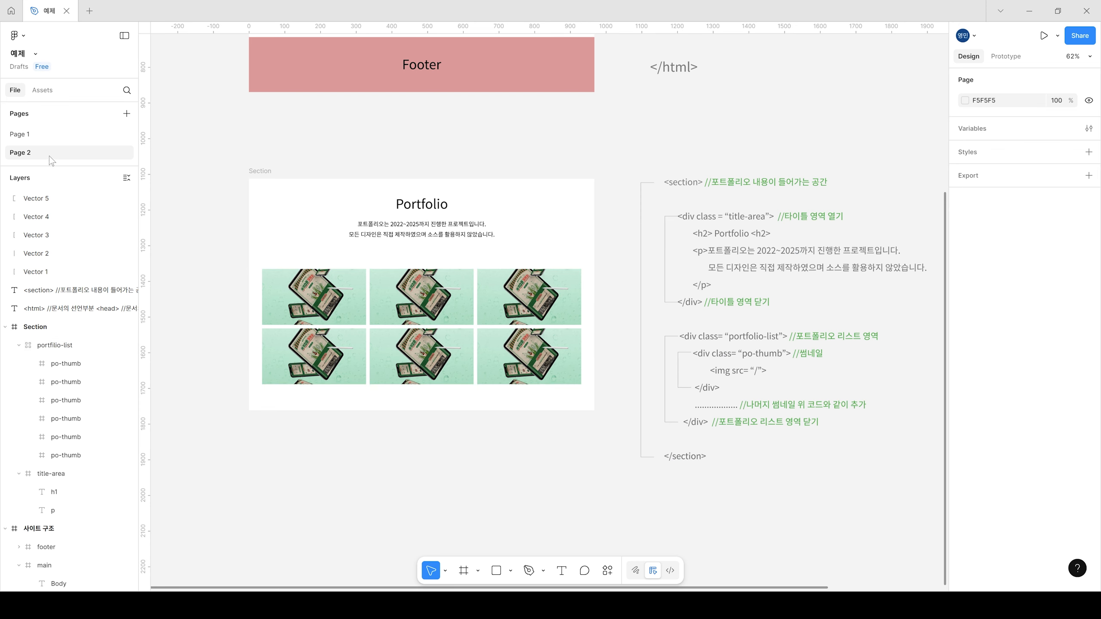
{"action": "left_click", "coordinate": [27, 135]}
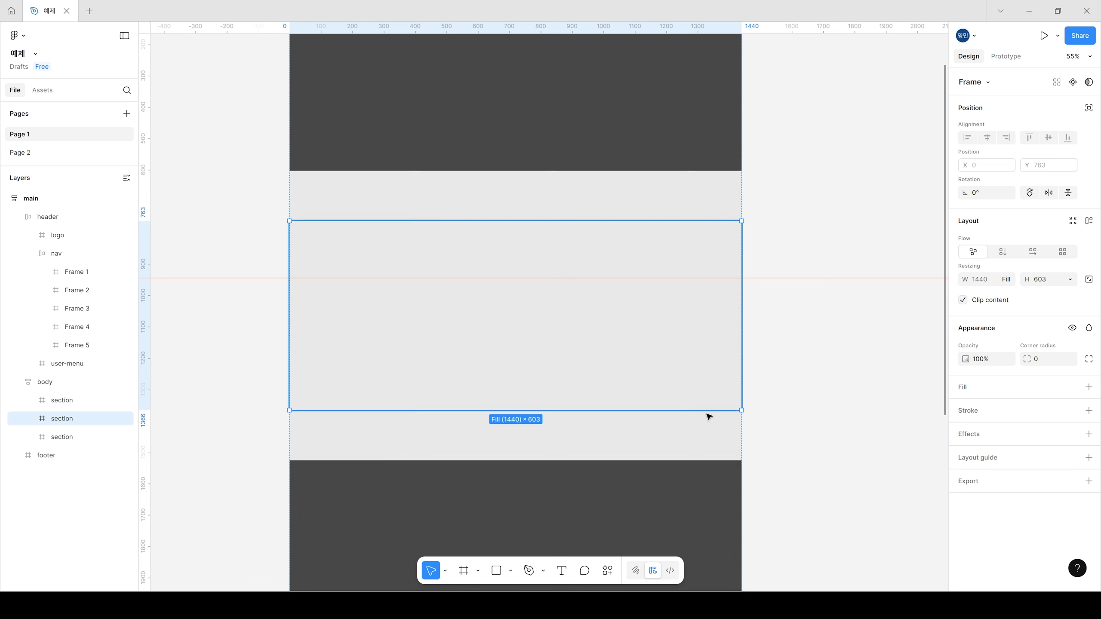
Step: Give the second section a vertical auto layout with an Auto gap, 20 horizontal padding and 0 vertical padding
{"action": "left_click", "coordinate": [1003, 251]}
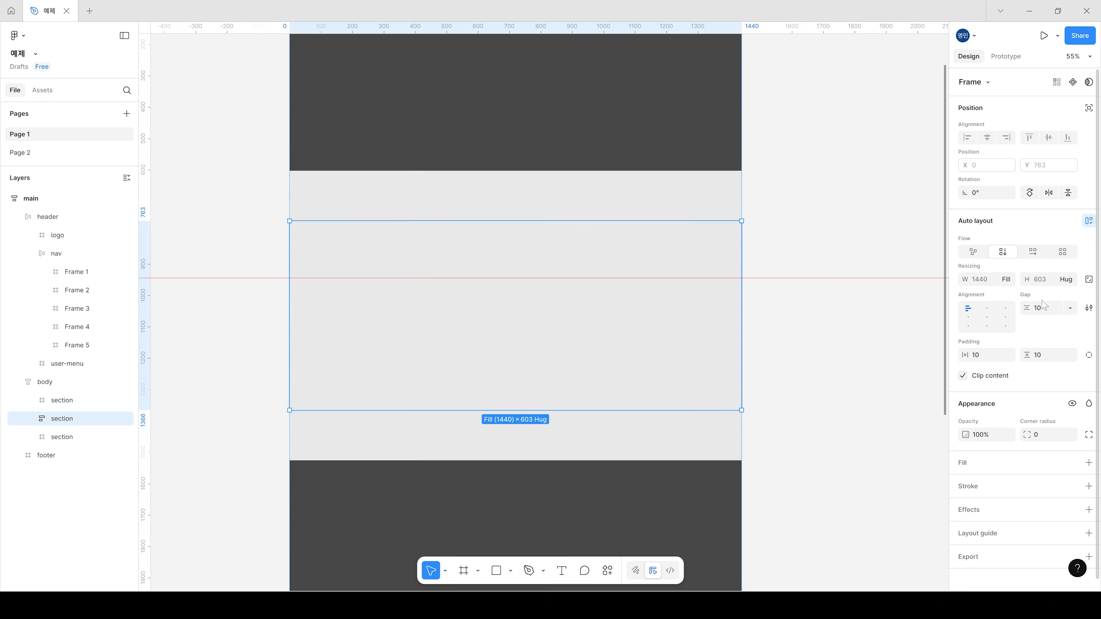
{"action": "left_click", "coordinate": [1070, 308]}
{"action": "left_click", "coordinate": [1055, 322]}
{"action": "left_click", "coordinate": [988, 353]}
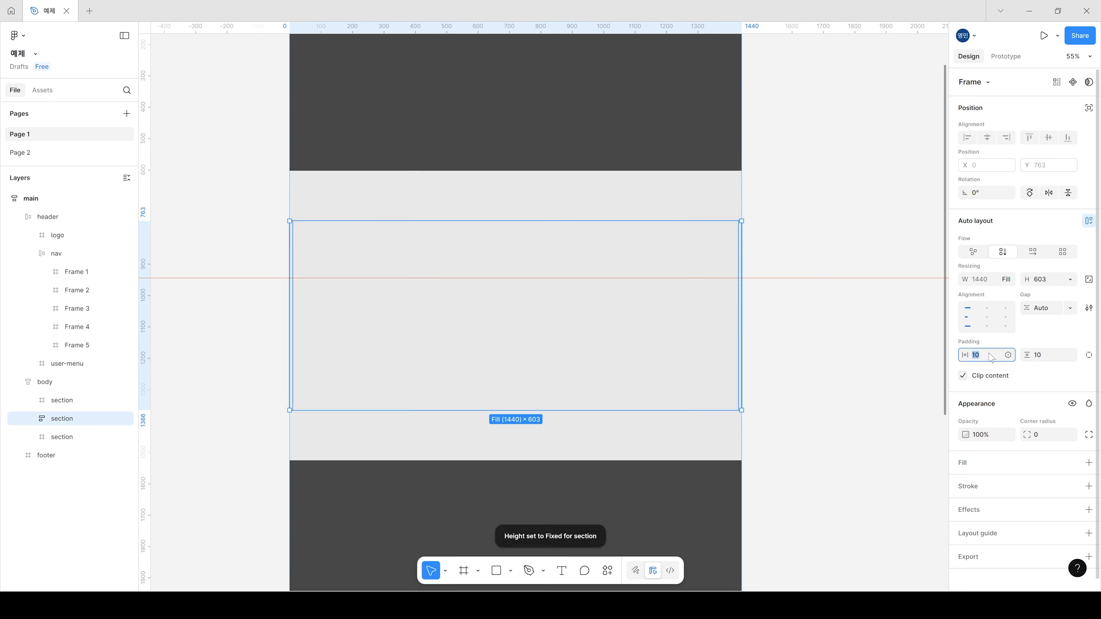
{"action": "type", "text": "20"}
{"action": "key", "text": "Return"}
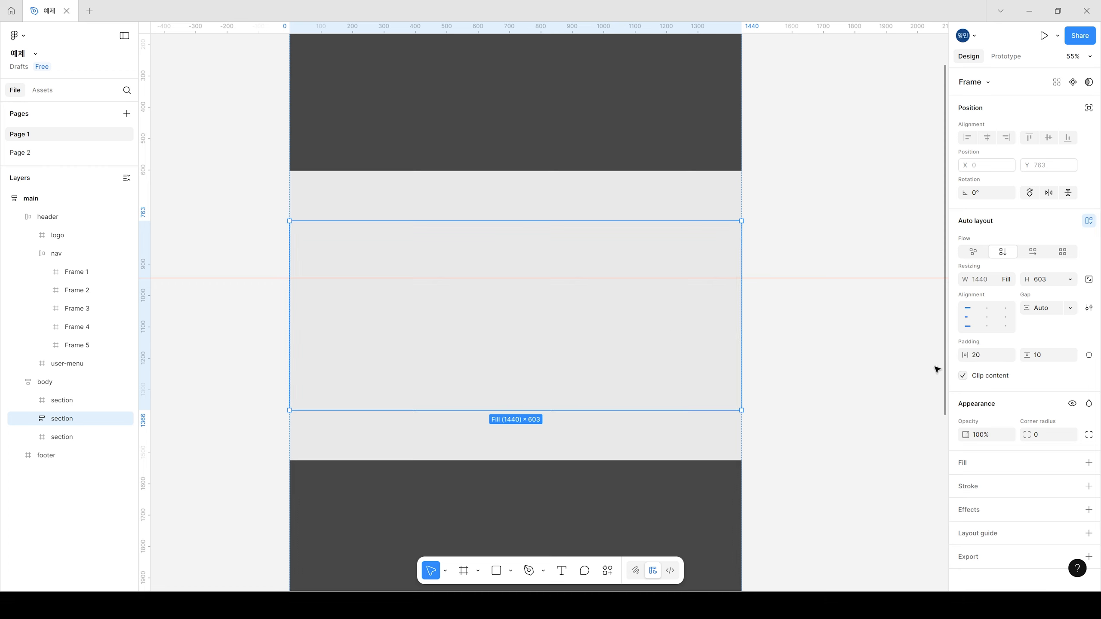
{"action": "type", "text": "0"}
{"action": "key", "text": "Return"}
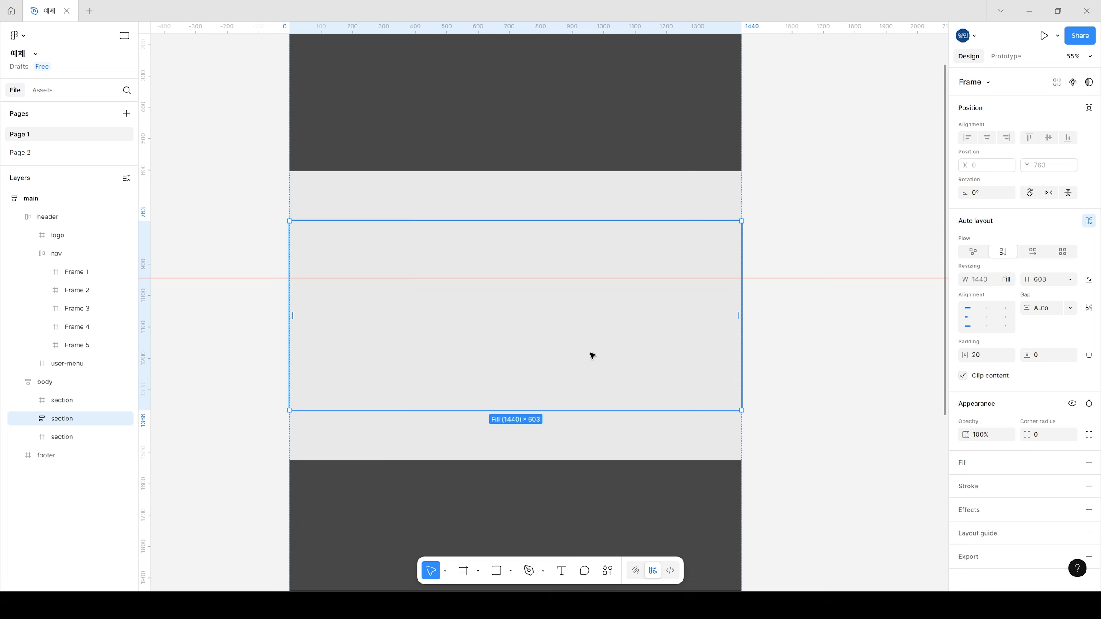
Step: Set the second section's auto layout gap to 80
{"action": "left_click", "coordinate": [1051, 308]}
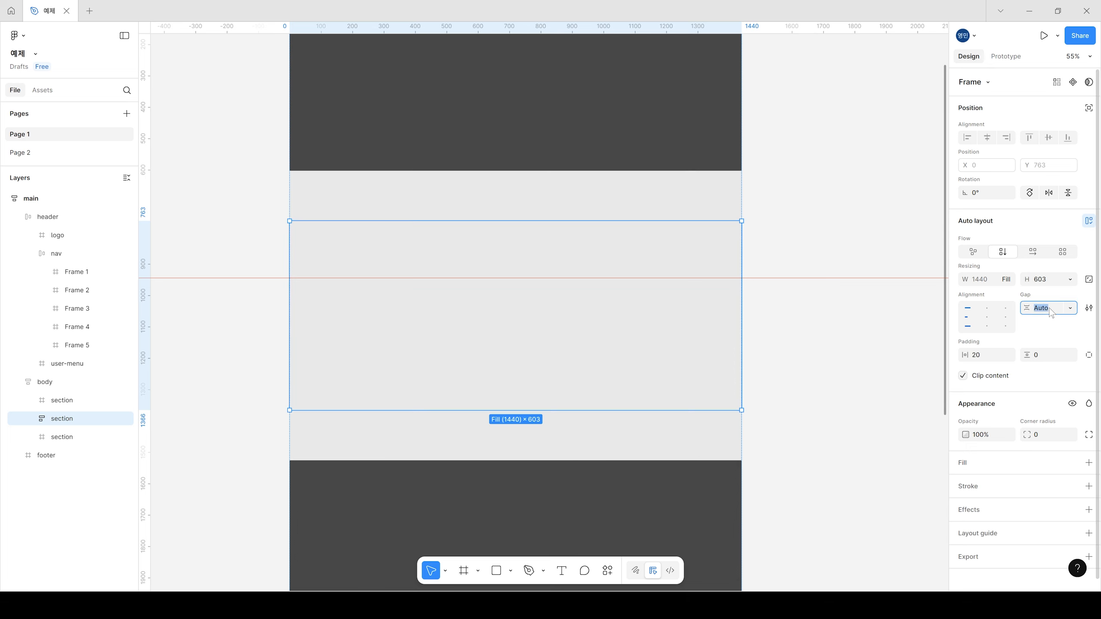
{"action": "type", "text": "80"}
{"action": "key", "text": "Return"}
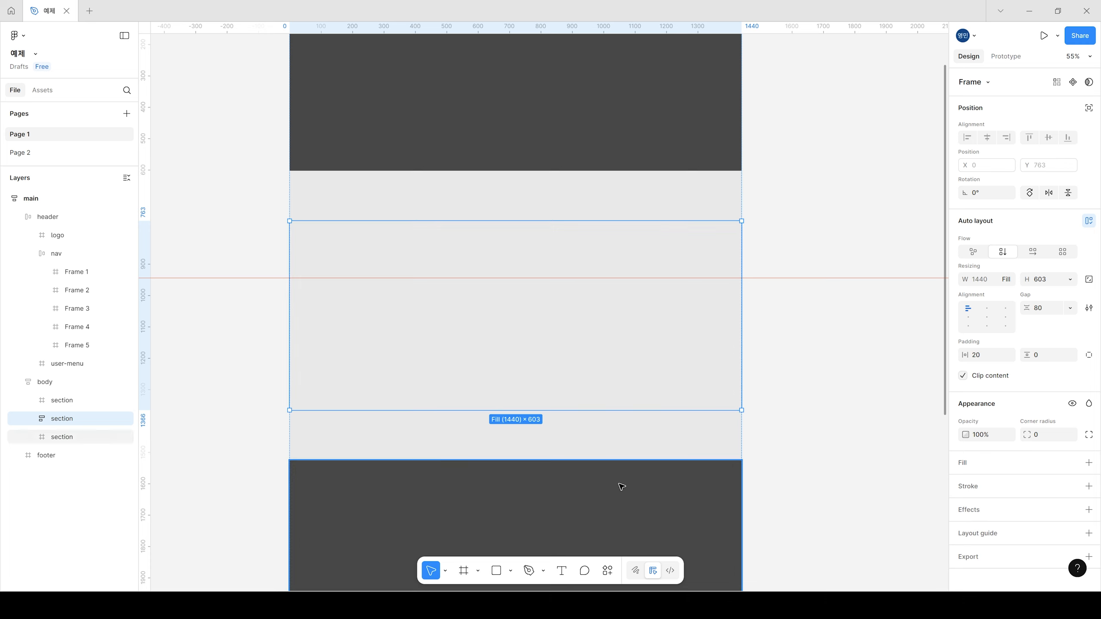
Step: Draw a container-filling frame about 193 high inside the second section, and duplicate it below with a height of about 330
{"action": "left_click", "coordinate": [464, 571]}
{"action": "mouse_move", "coordinate": [461, 251]}
{"action": "left_mouse_down"}
{"action": "mouse_move", "coordinate": [641, 290]}
{"action": "mouse_move", "coordinate": [641, 303]}
{"action": "left_mouse_up"}
{"action": "left_click_drag", "start_coordinate": [551, 247], "coordinate": [747, 251]}
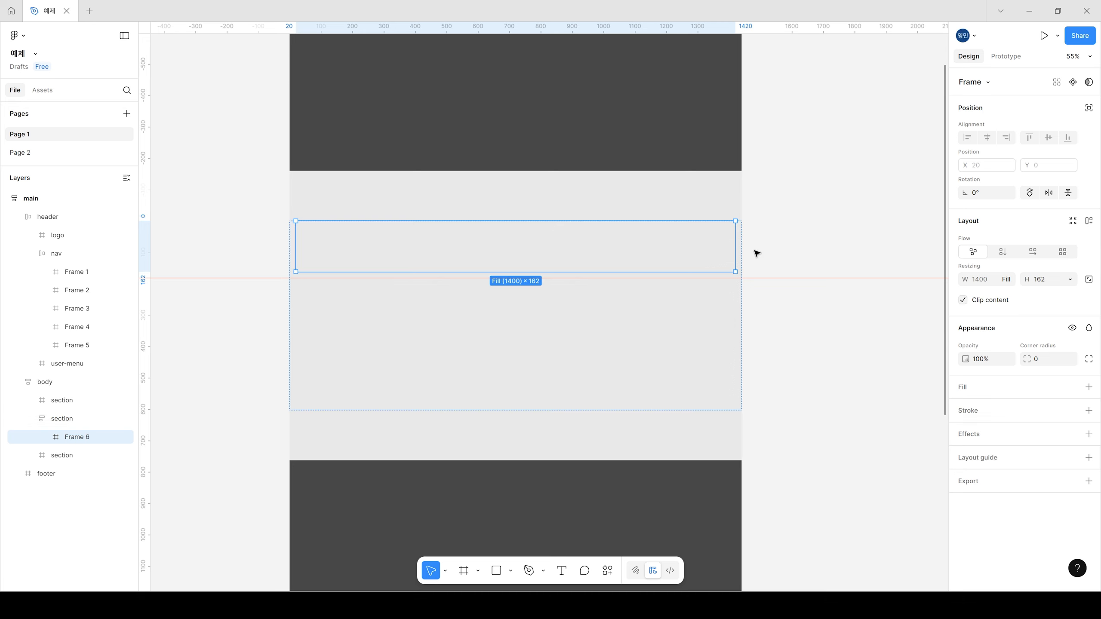
{"action": "left_click_drag", "start_coordinate": [557, 272], "coordinate": [579, 281]}
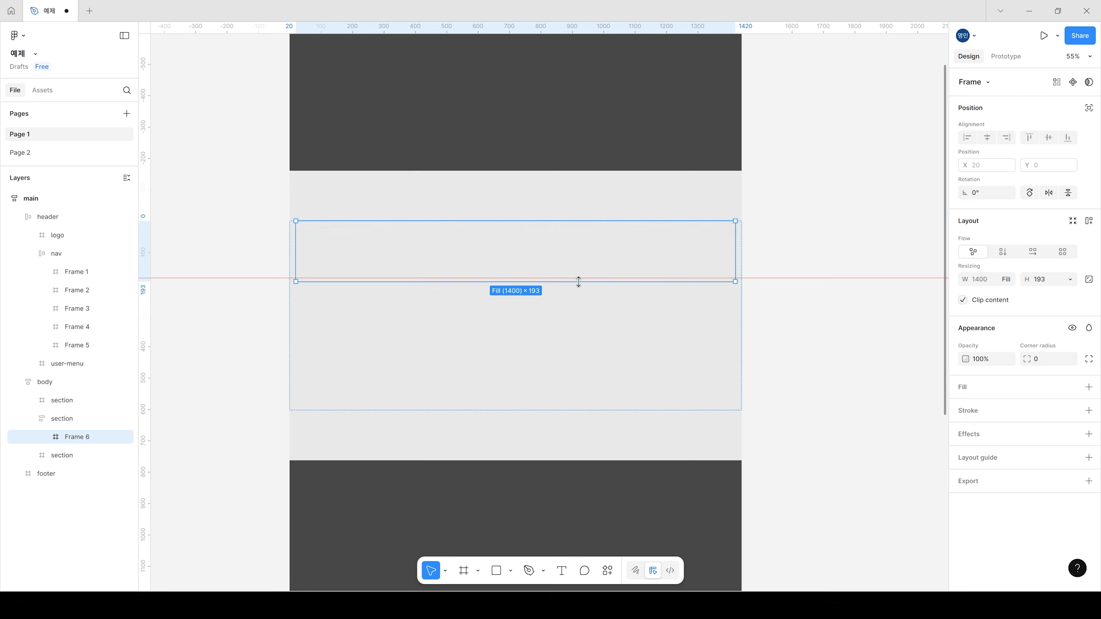
{"action": "key", "text": "ctrl+d"}
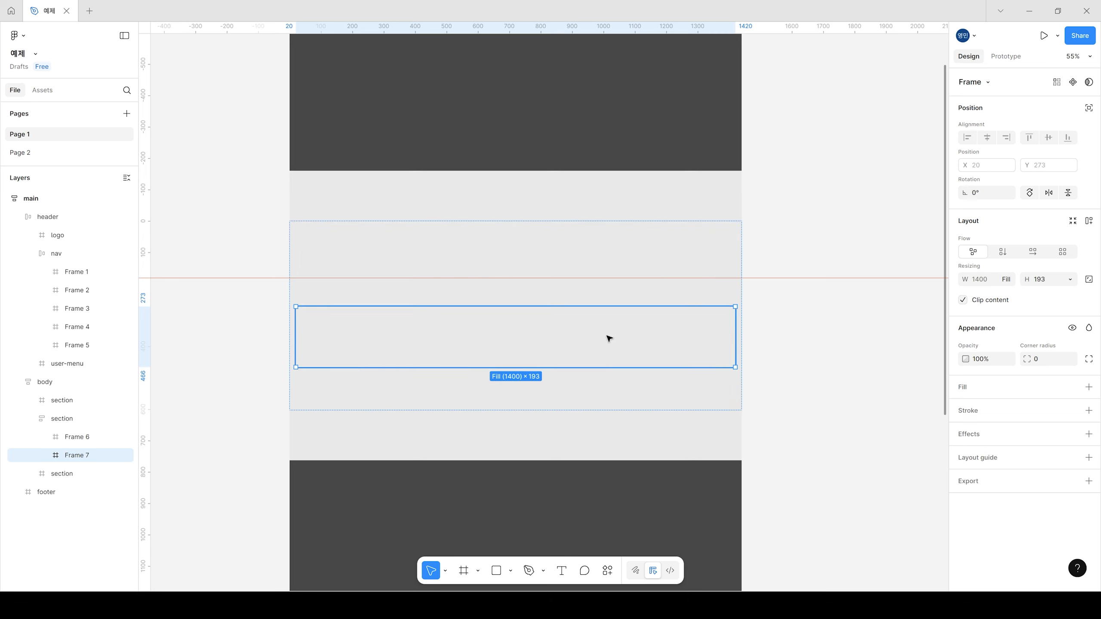
{"action": "left_click_drag", "start_coordinate": [607, 368], "coordinate": [610, 410]}
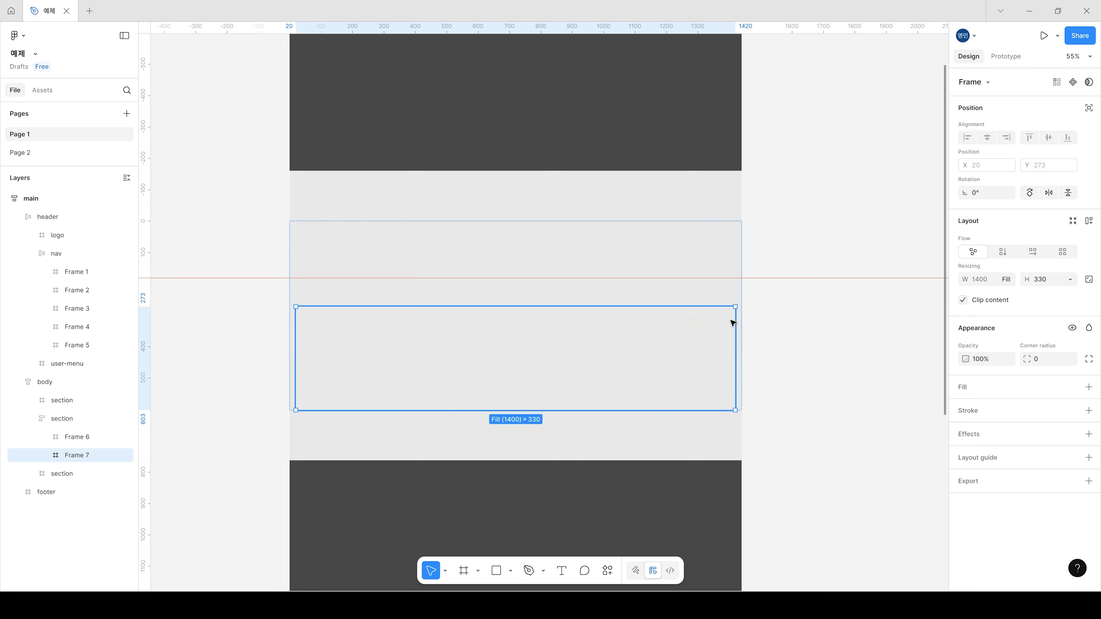
Step: Set the second section's height to hug its contents
{"action": "left_click", "coordinate": [734, 293]}
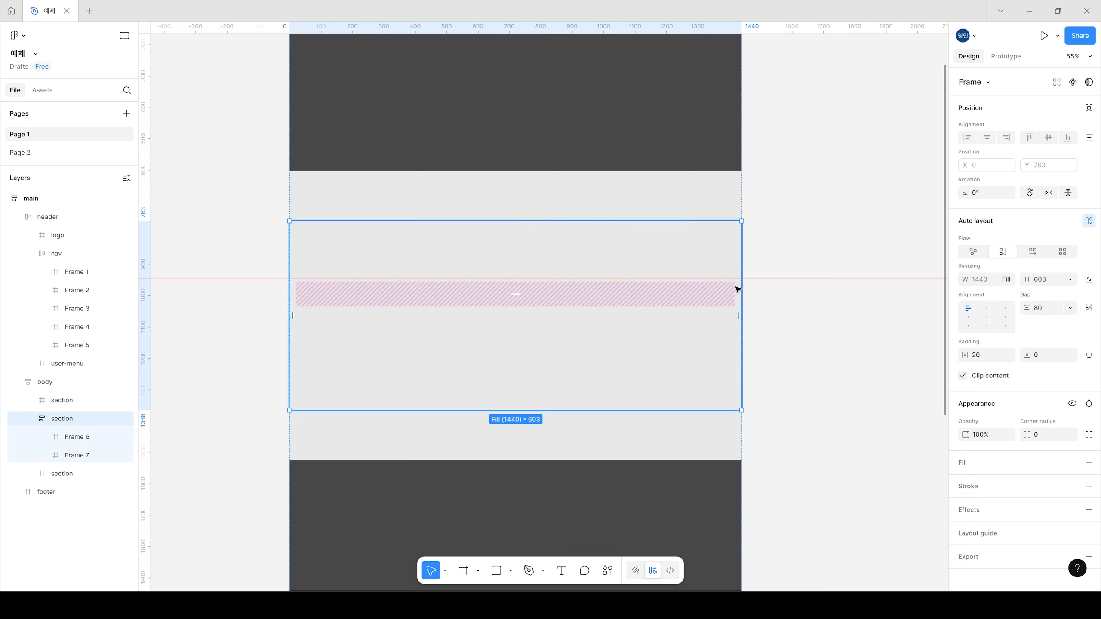
{"action": "left_click", "coordinate": [1070, 279]}
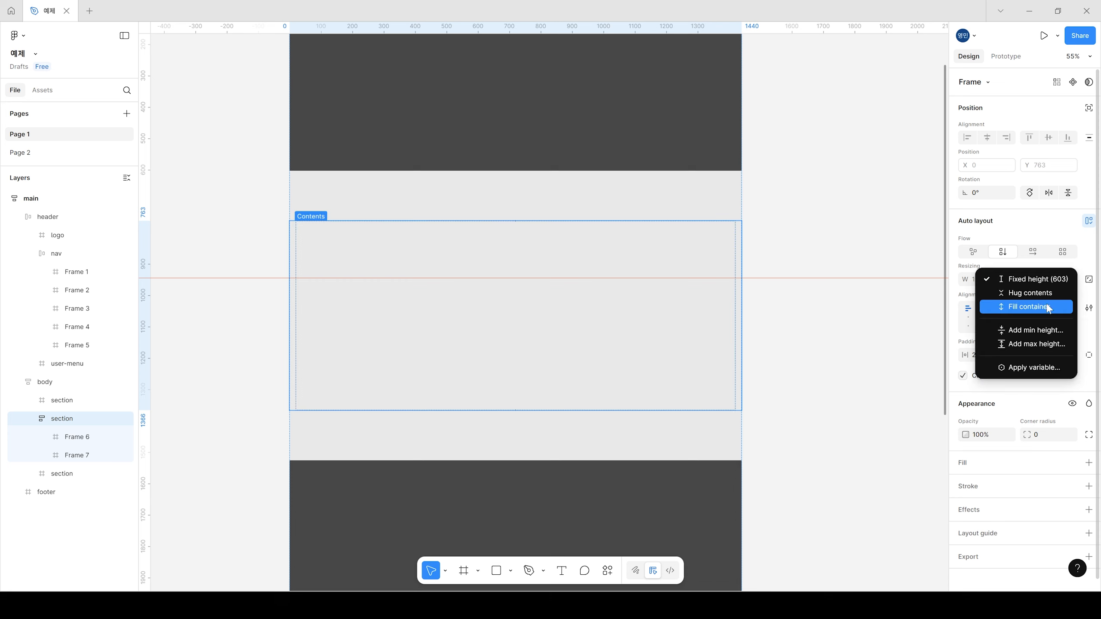
{"action": "left_click", "coordinate": [1031, 294]}
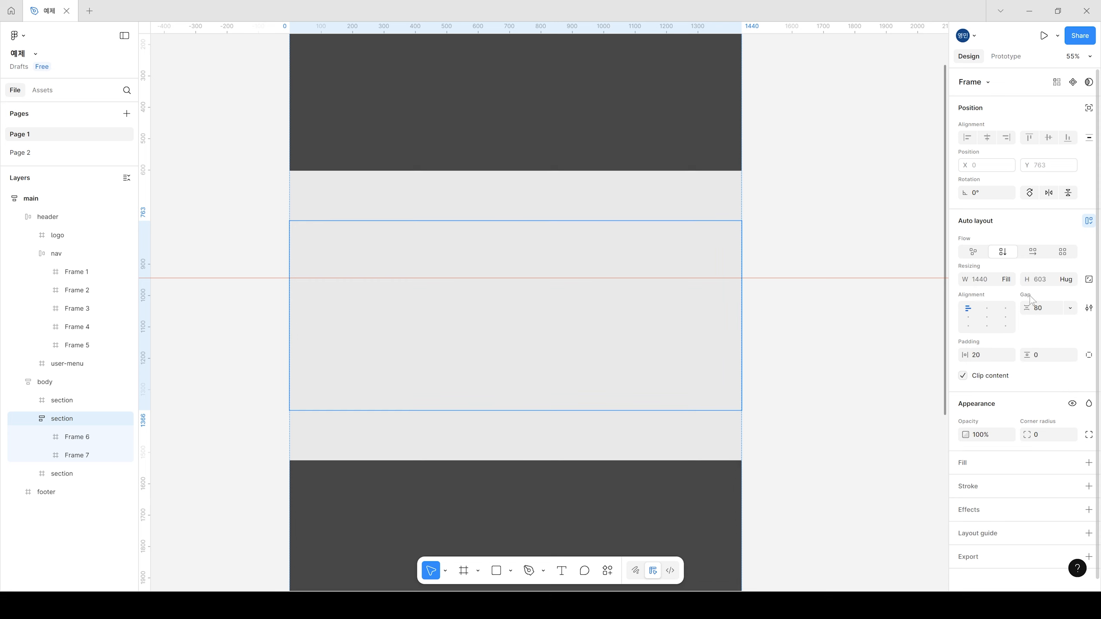
Step: Stretch the lower inner frame of the second section to about 497 high
{"action": "left_click", "coordinate": [619, 342]}
{"action": "left_click_drag", "start_coordinate": [572, 411], "coordinate": [570, 462]}
{"action": "key", "text": "Escape"}
Step: Show the layout guides and set a maximum width of 1200 on both inner frames of the second section
{"action": "double_click", "coordinate": [572, 384]}
{"action": "double_click", "coordinate": [573, 384]}
{"action": "left_click", "coordinate": [579, 261], "text": "shift"}
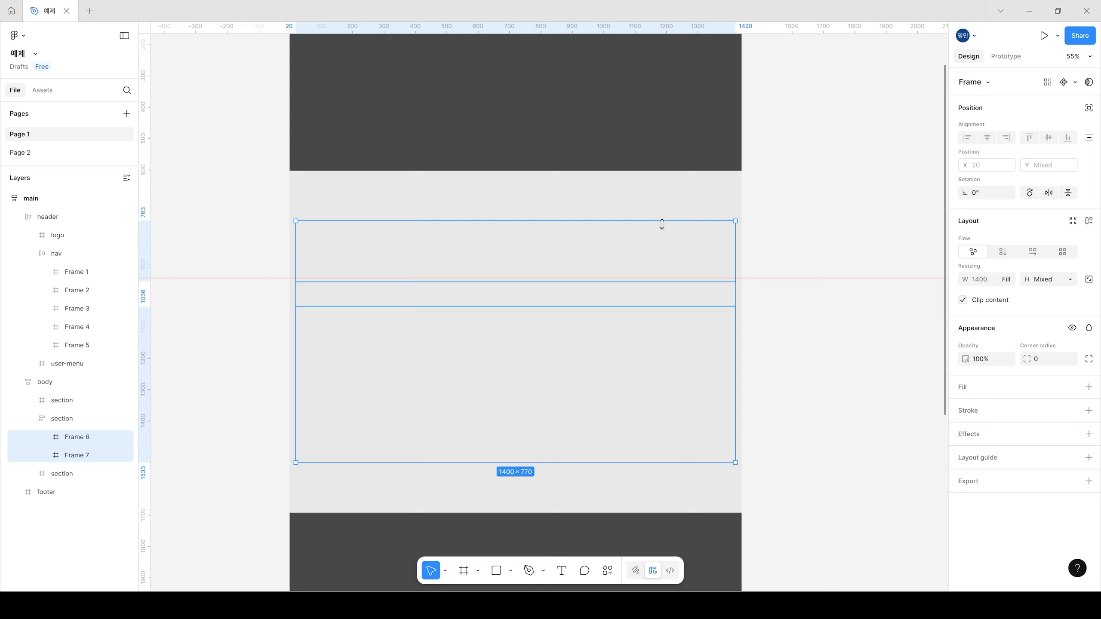
{"action": "scroll", "coordinate": [583, 317], "scroll_direction": "up", "scroll_amount": 2}
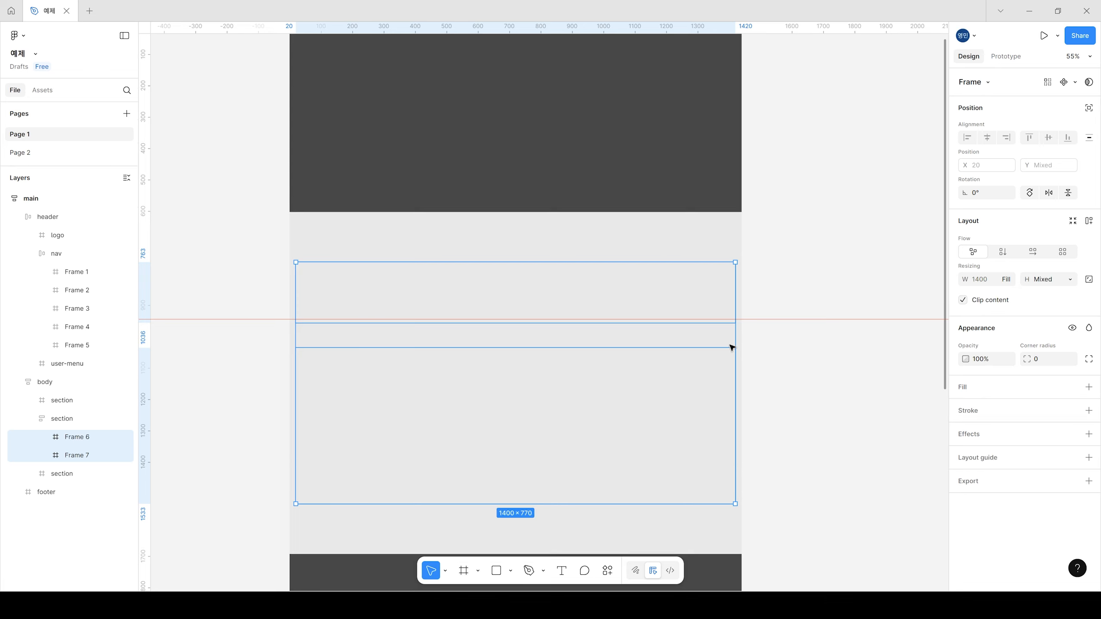
{"action": "scroll", "coordinate": [650, 392], "scroll_direction": "down", "scroll_amount": 1}
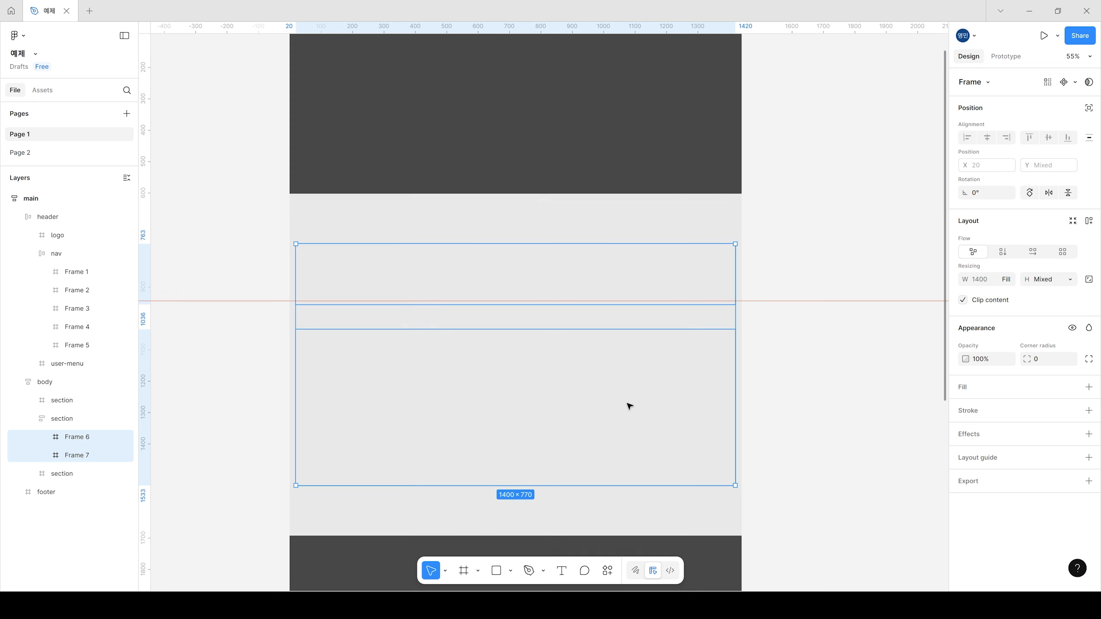
{"action": "scroll", "coordinate": [629, 406], "scroll_direction": "up", "scroll_amount": 1}
{"action": "key", "text": "ctrl+shift+4"}
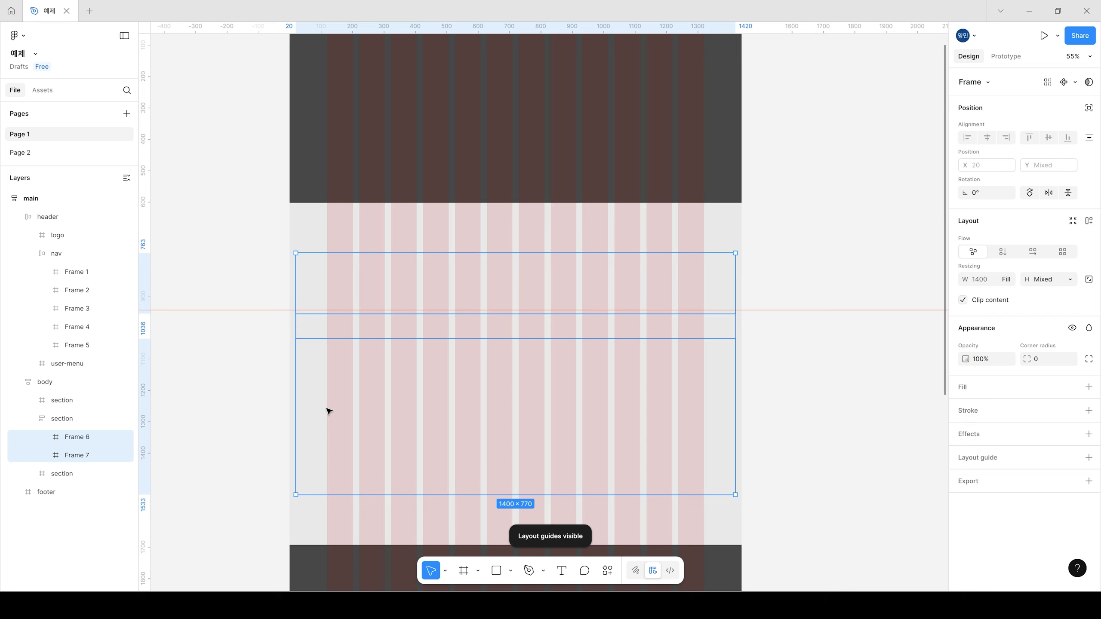
{"action": "left_click", "coordinate": [1008, 279]}
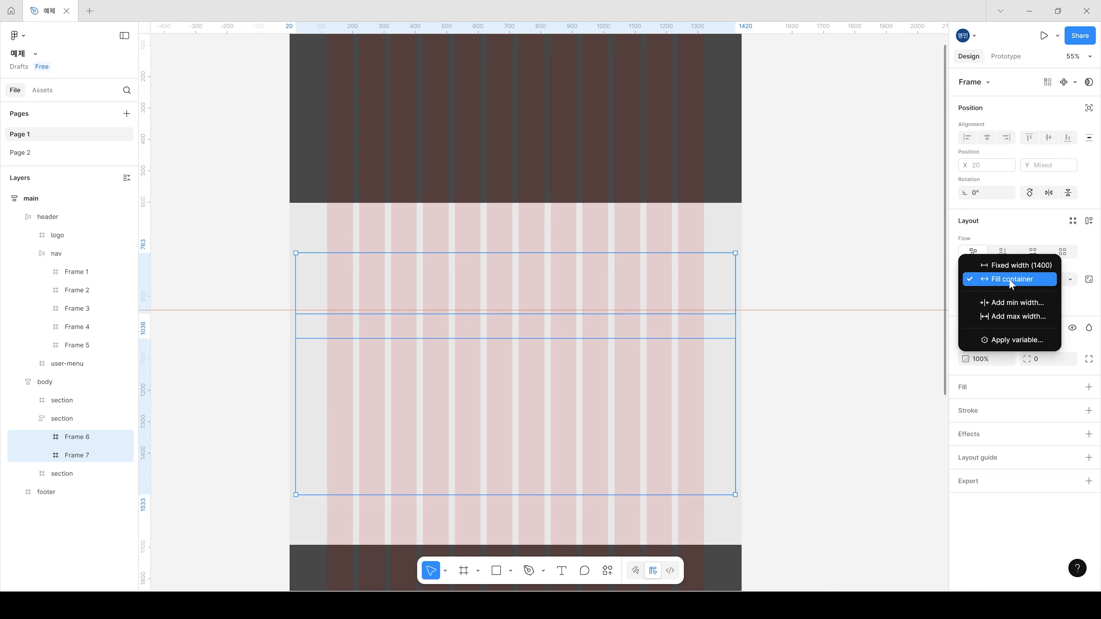
{"action": "left_click", "coordinate": [1018, 321]}
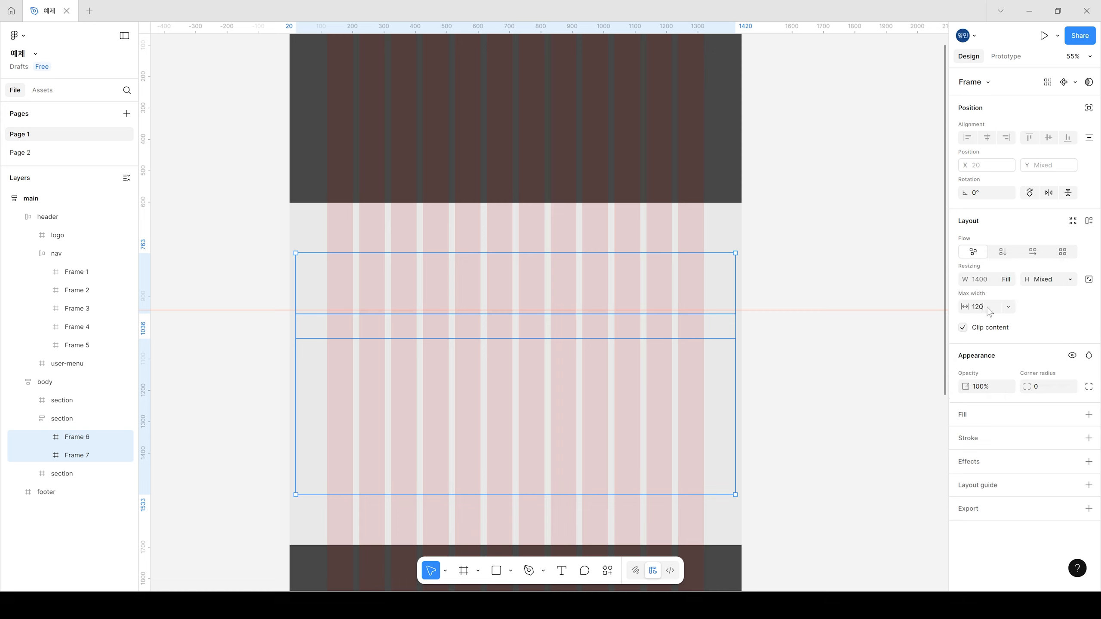
{"action": "key", "text": "Return"}
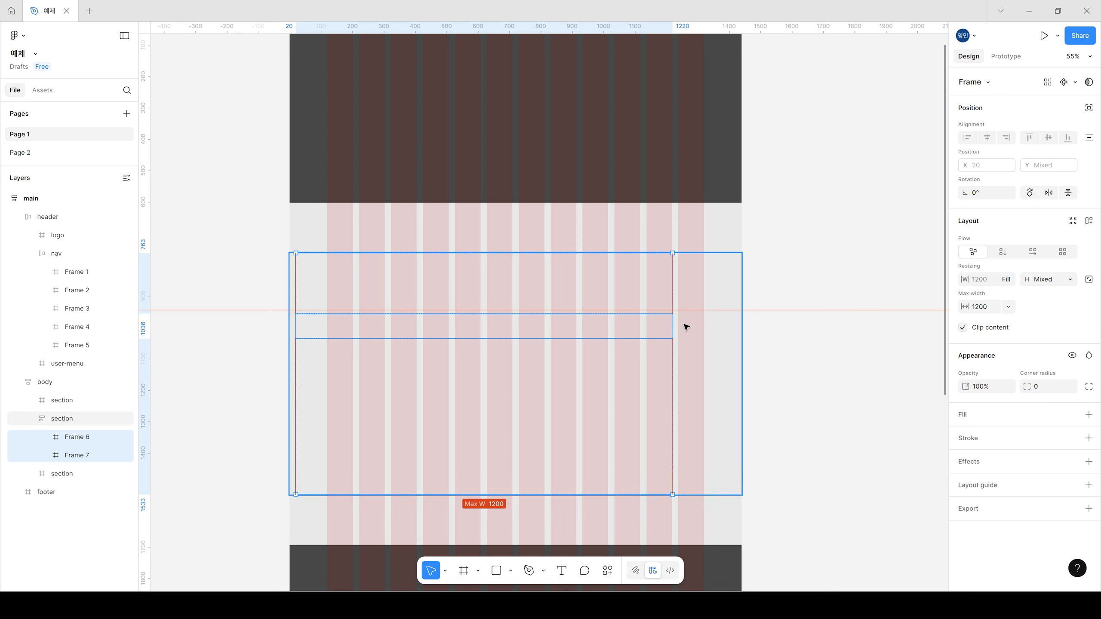
Step: Align the second section's auto layout contents to the top center
{"action": "left_click", "coordinate": [704, 347]}
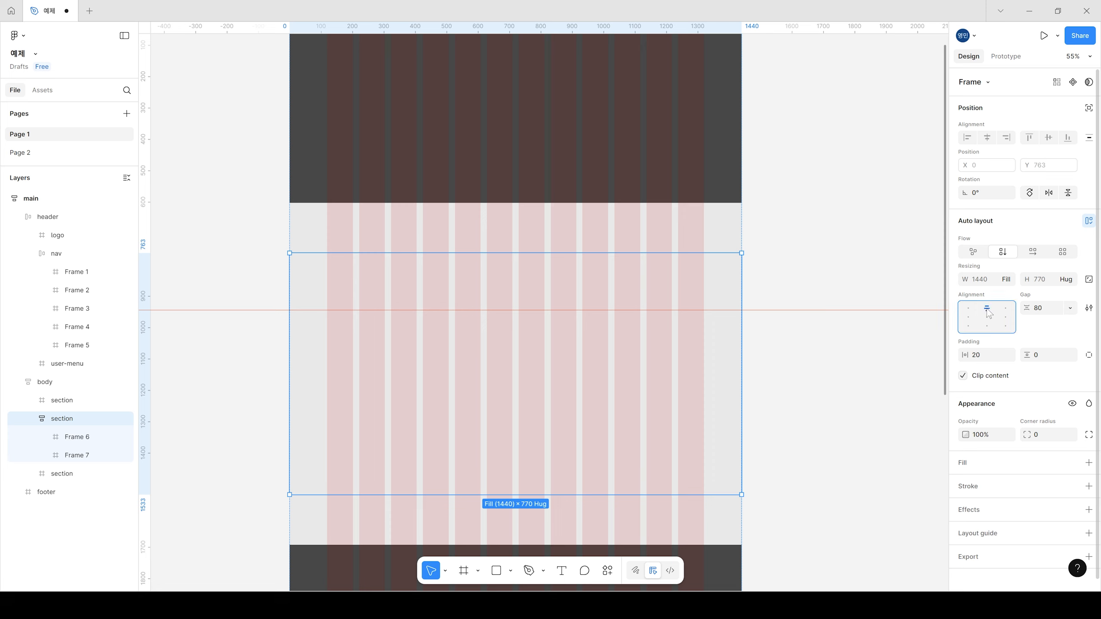
{"action": "left_click", "coordinate": [669, 352]}
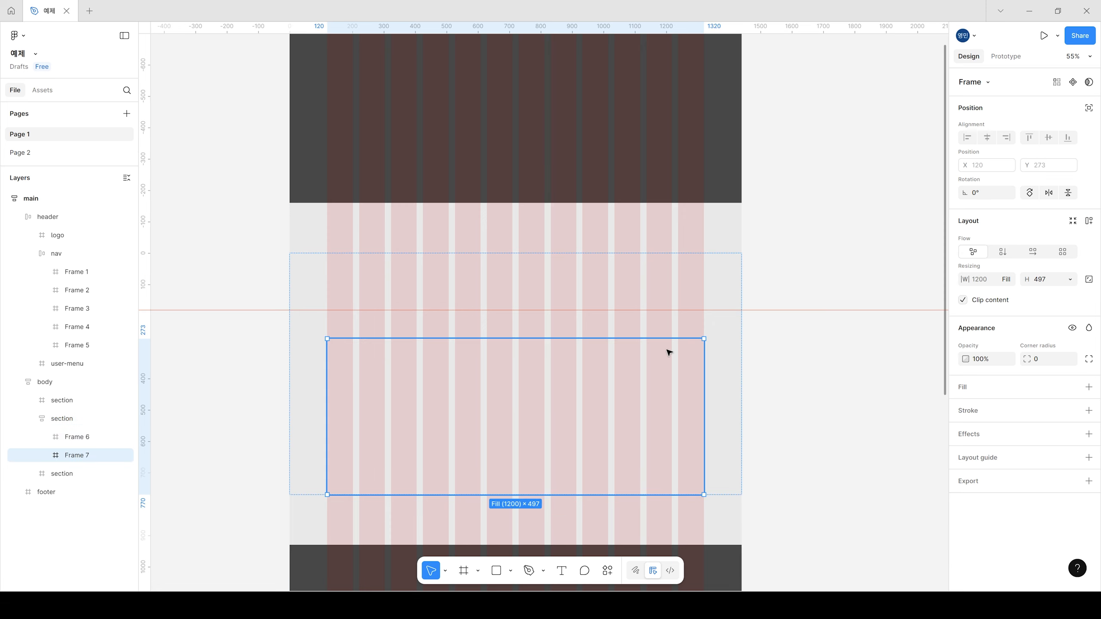
{"action": "left_click", "coordinate": [658, 295], "text": "shift"}
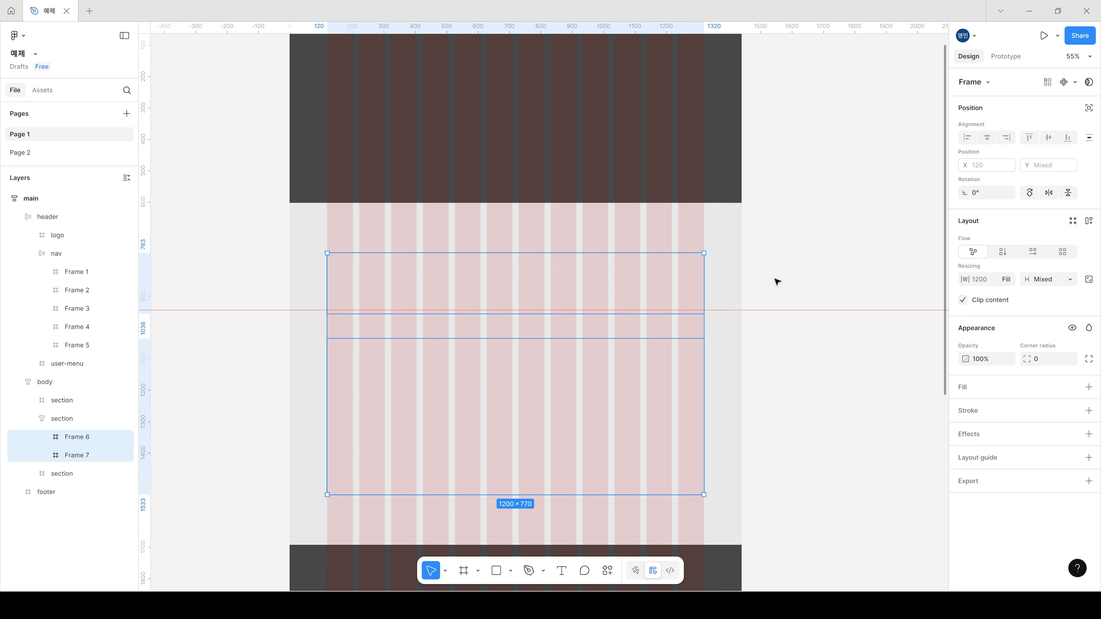
Step: Try widening the body and the main frame to test how the 1200-wide inner frames respond
{"action": "left_click", "coordinate": [740, 224]}
{"action": "left_click_drag", "start_coordinate": [740, 223], "coordinate": [879, 218]}
{"action": "key", "text": "ctrl+z"}
{"action": "left_click_drag", "start_coordinate": [771, 125], "coordinate": [762, 229]}
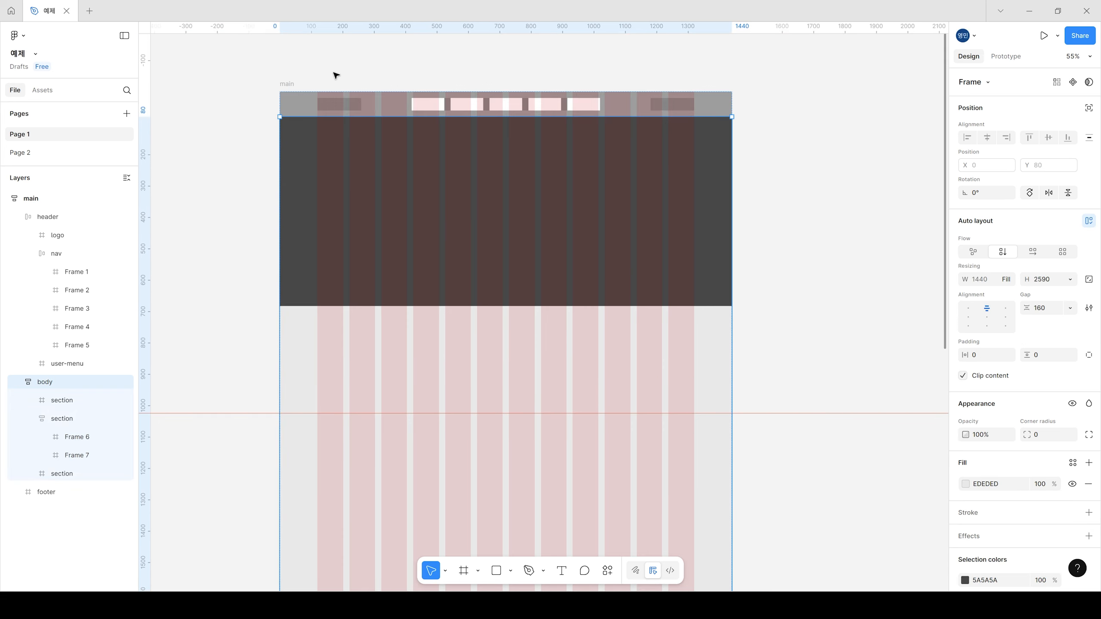
{"action": "left_click", "coordinate": [291, 84]}
{"action": "scroll", "coordinate": [741, 384], "scroll_direction": "down", "scroll_amount": 2}
{"action": "left_click_drag", "start_coordinate": [728, 320], "coordinate": [841, 313]}
{"action": "key", "text": "ctrl+z"}
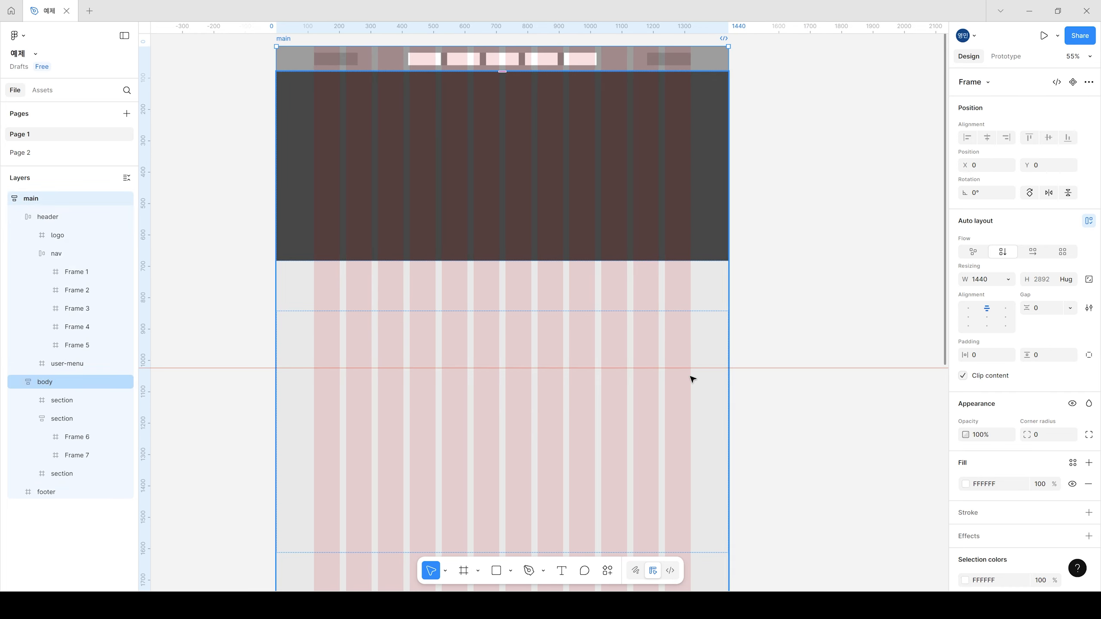
Step: Hide the layout guides
{"action": "key", "text": "ctrl+shift+4"}
{"action": "double_click", "coordinate": [432, 331]}
{"action": "scroll", "coordinate": [514, 361], "scroll_direction": "down", "scroll_amount": 2}
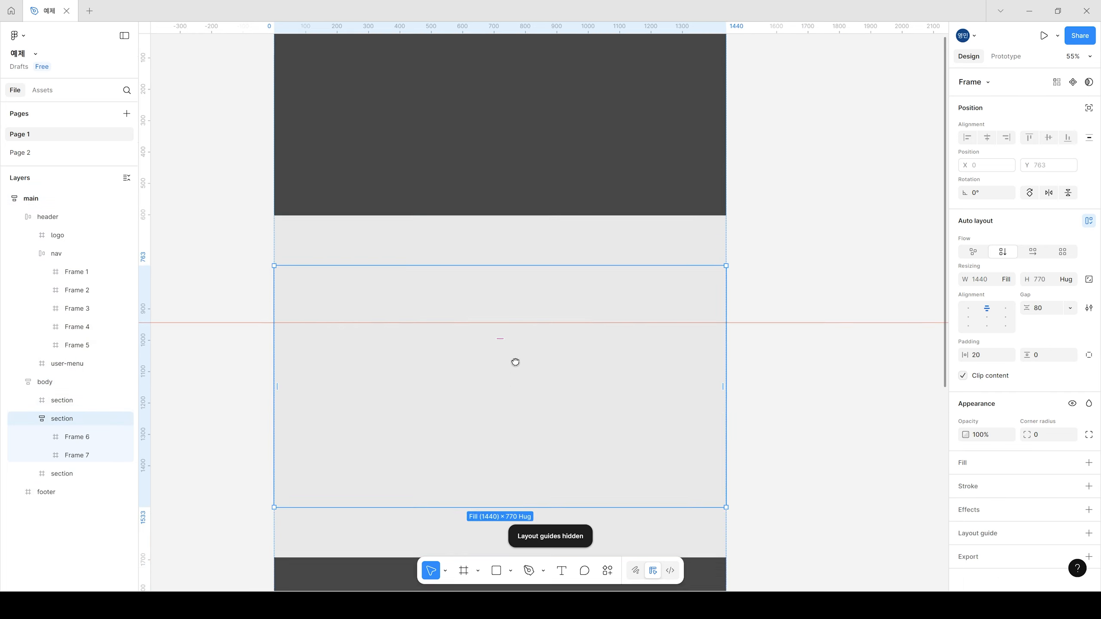
Step: Give both inner frames of the second section a grey 817E7E fill
{"action": "left_click", "coordinate": [494, 258]}
{"action": "left_click", "coordinate": [500, 386], "text": "shift"}
{"action": "left_click", "coordinate": [1088, 387]}
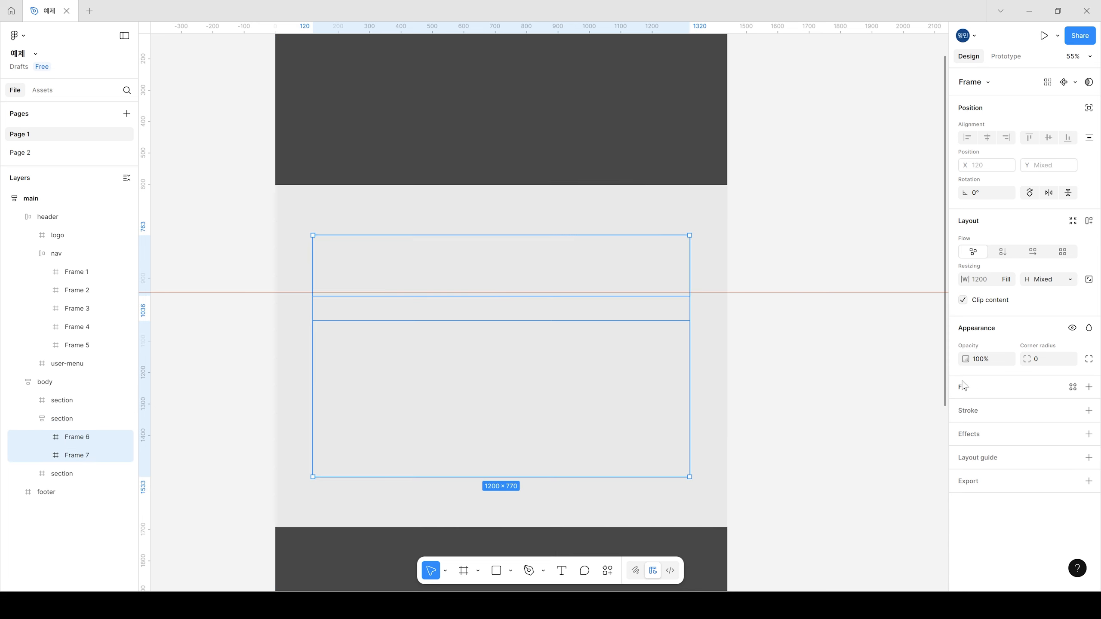
{"action": "left_click", "coordinate": [965, 408]}
{"action": "left_click", "coordinate": [823, 416]}
{"action": "left_click", "coordinate": [798, 193]}
{"action": "scroll", "coordinate": [796, 189], "scroll_direction": "up", "scroll_amount": 5}
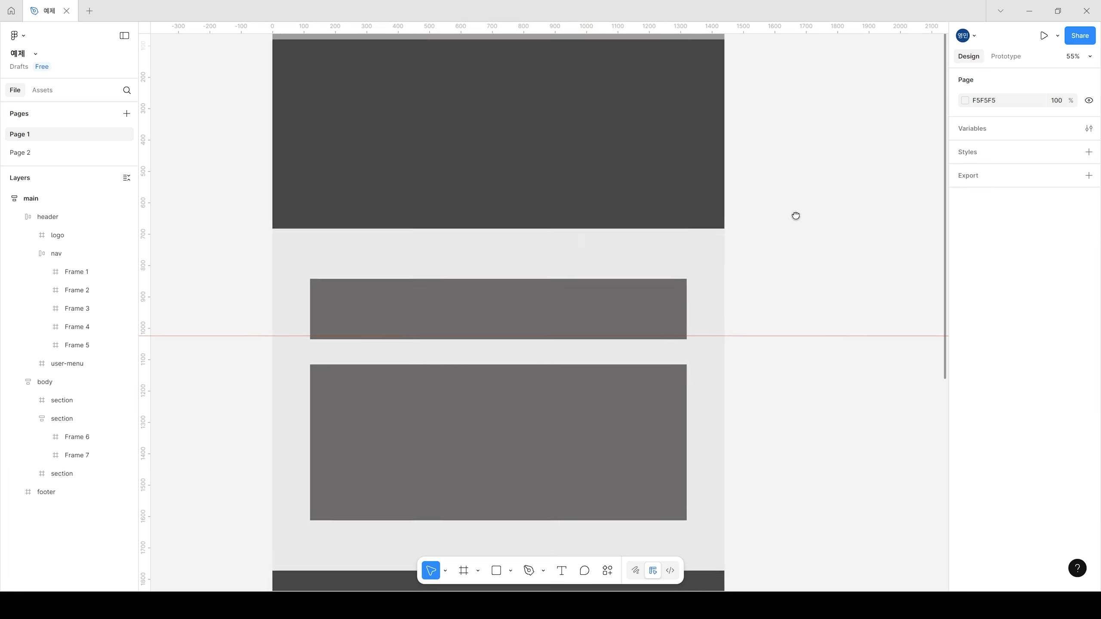
Step: Try widening the main frame to about 2022 and about 2174 to test the filled inner frames' centering
{"action": "left_click", "coordinate": [281, 88]}
{"action": "scroll", "coordinate": [416, 295], "scroll_direction": "down", "scroll_amount": 1}
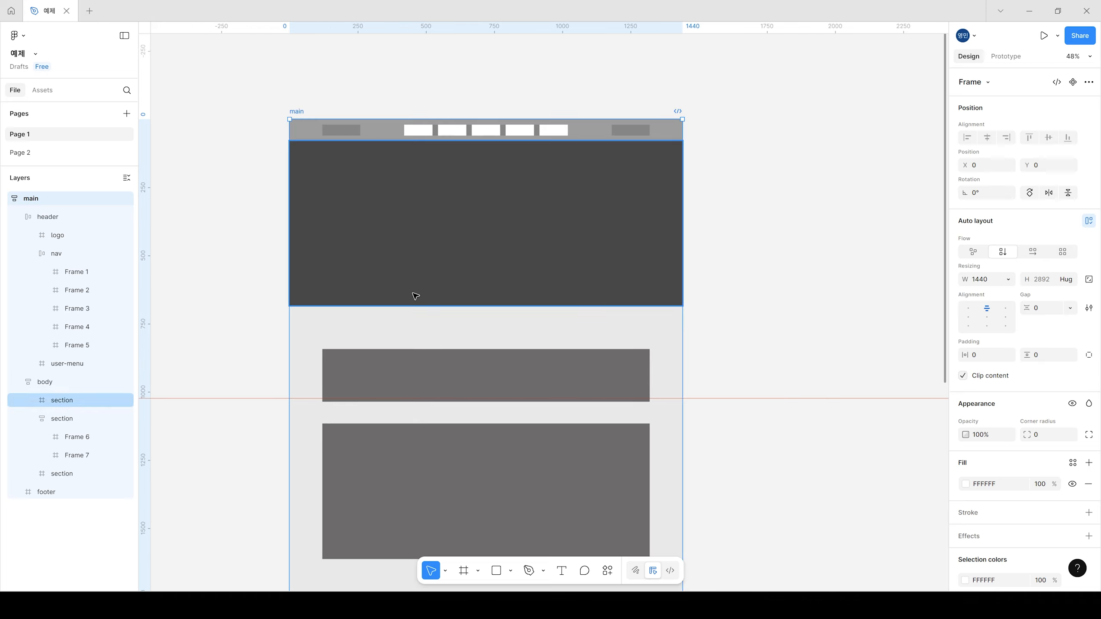
{"action": "scroll", "coordinate": [626, 359], "scroll_direction": "down", "scroll_amount": 1}
{"action": "left_click_drag", "start_coordinate": [660, 312], "coordinate": [815, 305]}
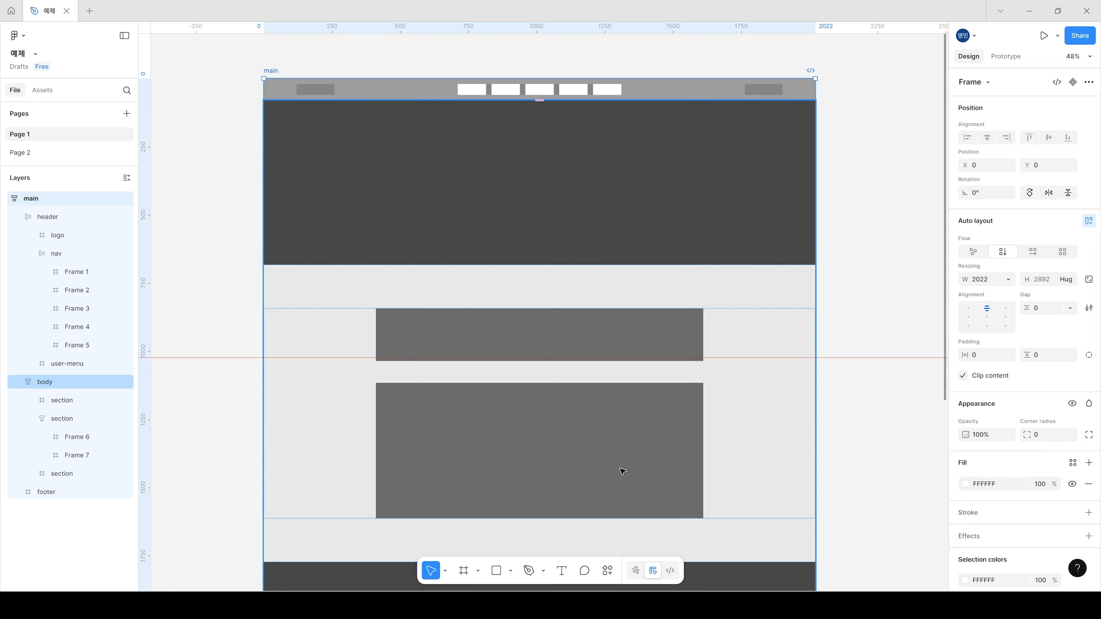
{"action": "key", "text": "ctrl+z"}
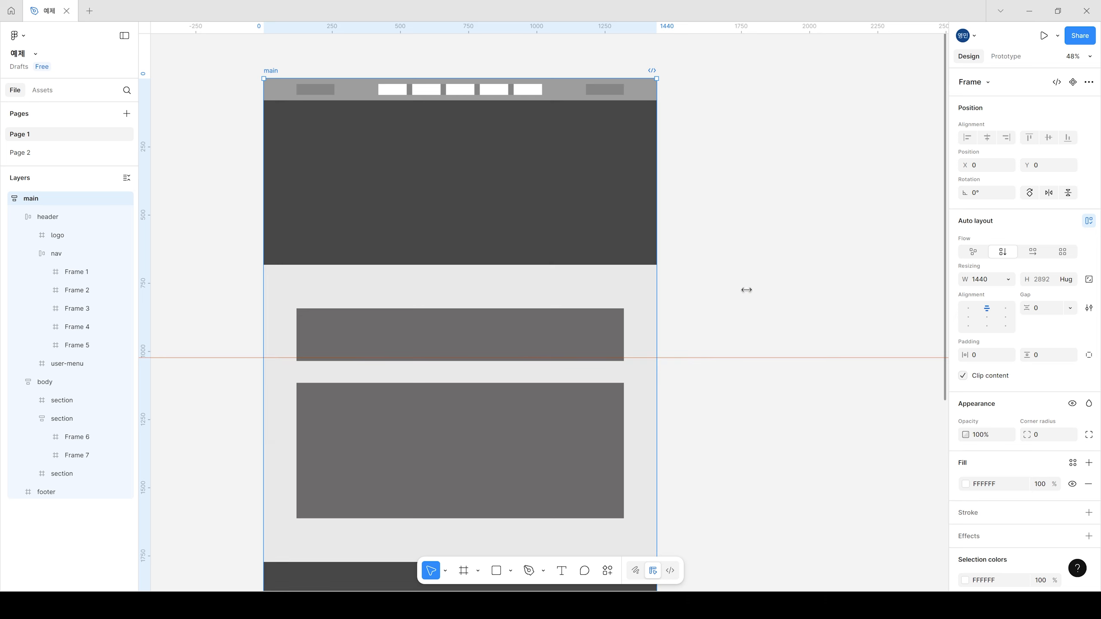
{"action": "left_click_drag", "start_coordinate": [746, 290], "coordinate": [857, 286]}
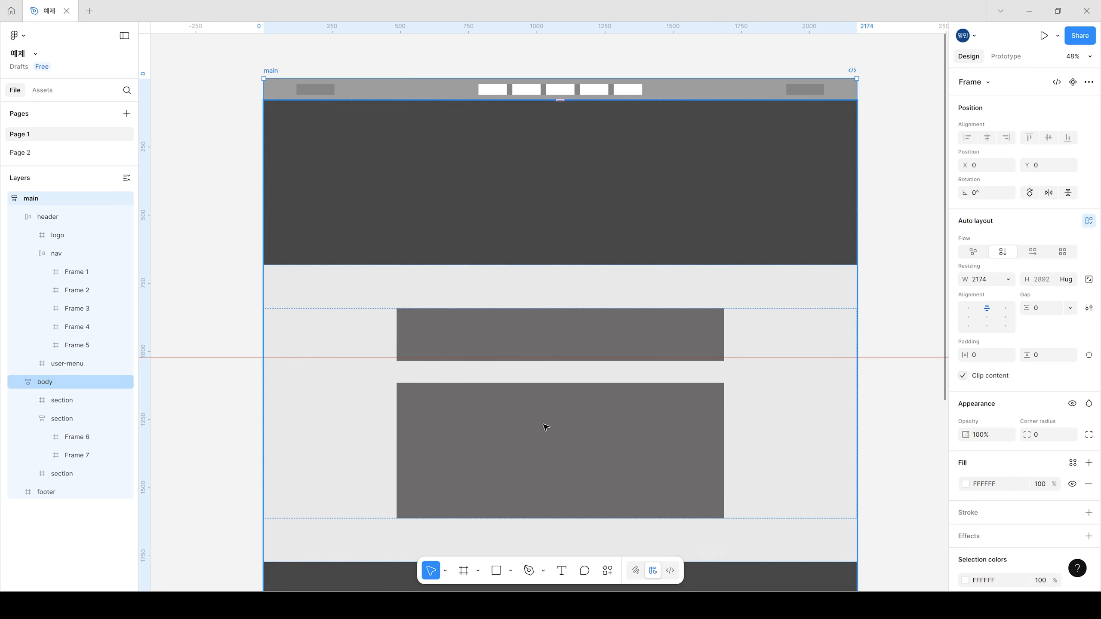
{"action": "key", "text": "ctrl+z"}
{"action": "left_click", "coordinate": [754, 298]}
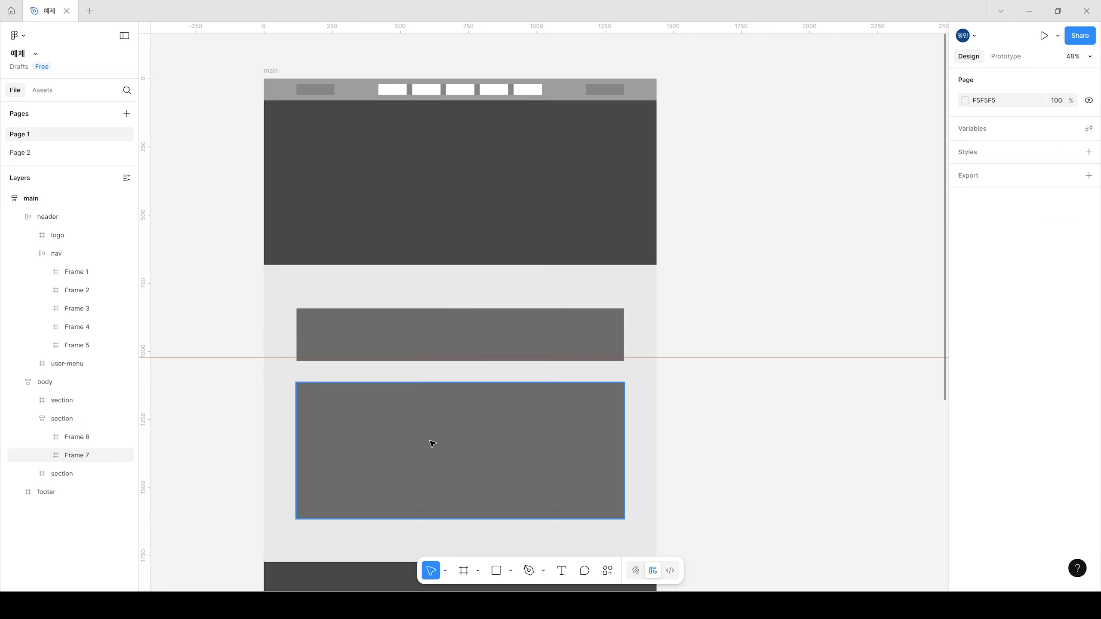
Step: Remove the grey fill from both inner frames of the second section
{"action": "scroll", "coordinate": [432, 444], "scroll_direction": "up", "scroll_amount": 2, "text": "ctrl"}
{"action": "scroll", "coordinate": [759, 385], "scroll_direction": "up", "scroll_amount": 1}
{"action": "scroll", "coordinate": [761, 378], "scroll_direction": "down", "scroll_amount": 1}
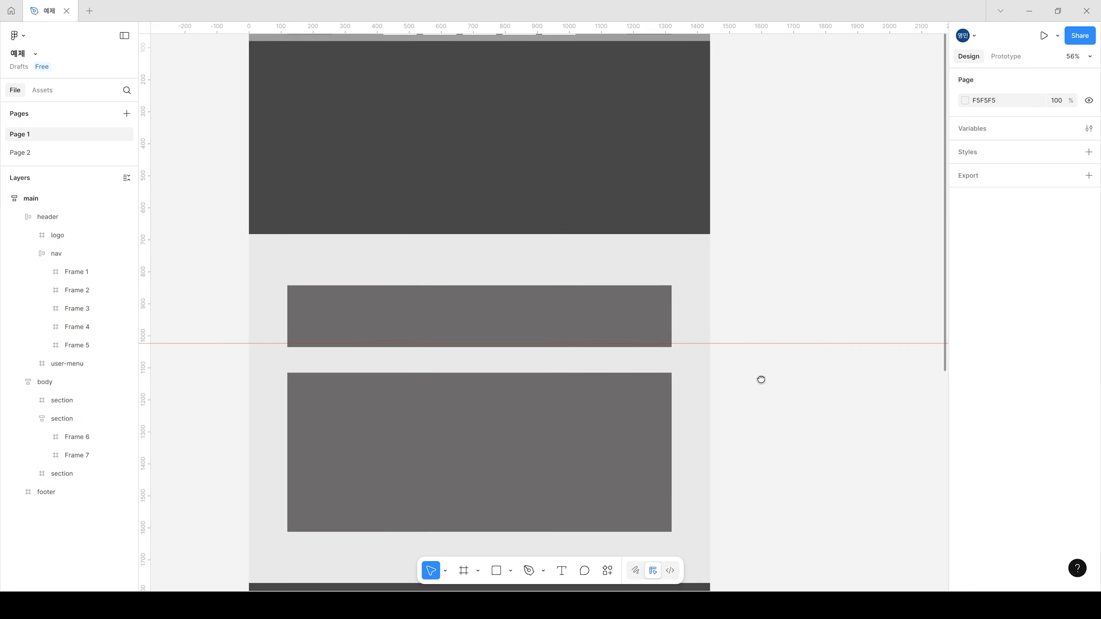
{"action": "left_click", "coordinate": [631, 326]}
{"action": "left_click", "coordinate": [614, 315]}
{"action": "left_click", "coordinate": [609, 427], "text": "shift"}
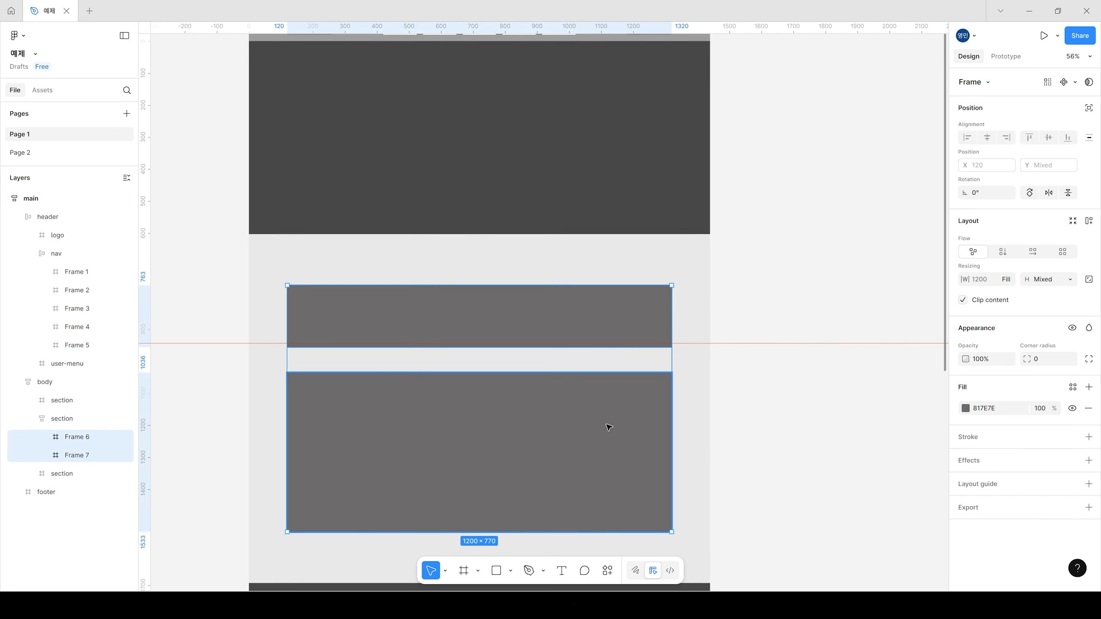
{"action": "left_click", "coordinate": [1089, 408]}
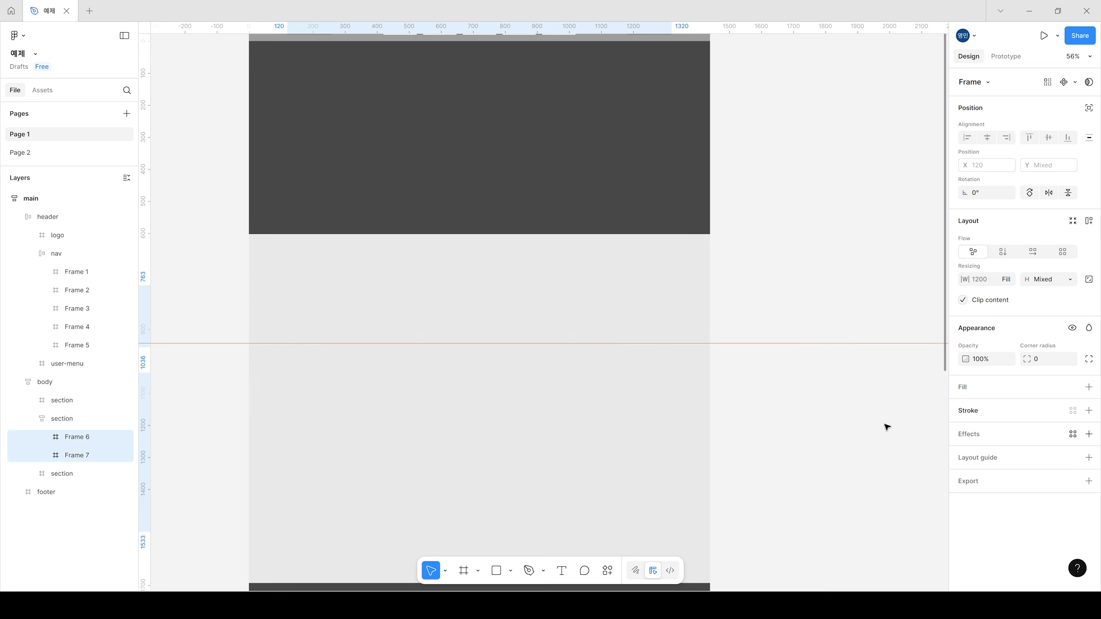
Step: Add the text "Porfilio" inside the second section's upper inner frame and set its font size to 40
{"action": "left_click", "coordinate": [473, 308]}
{"action": "scroll", "coordinate": [588, 413], "scroll_direction": "down", "scroll_amount": 2}
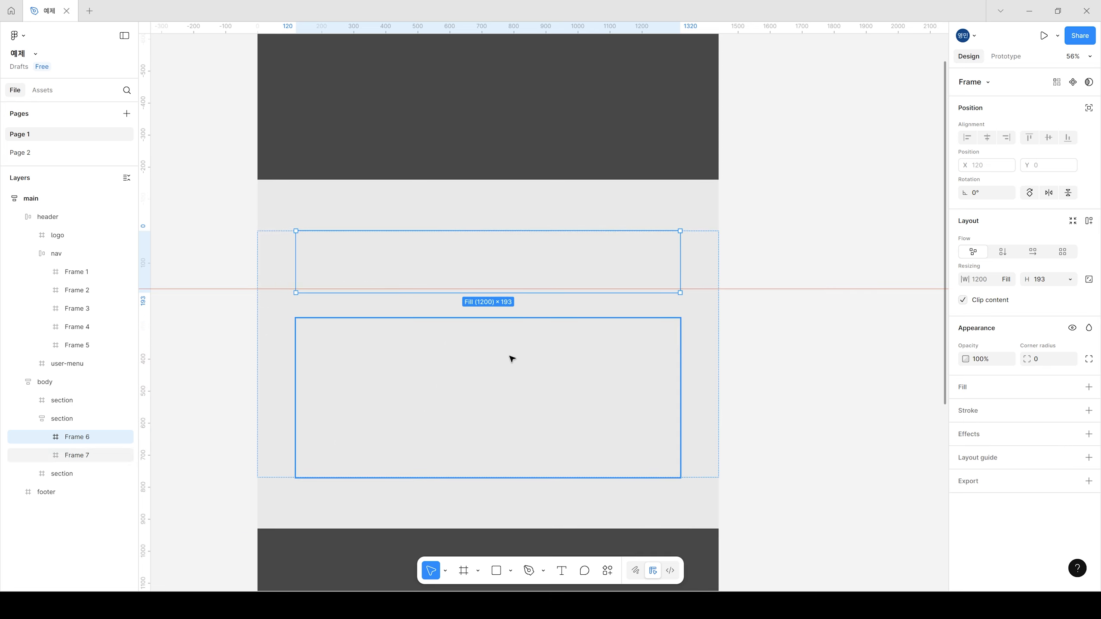
{"action": "scroll", "coordinate": [469, 333], "scroll_direction": "up", "scroll_amount": 2}
{"action": "left_click_drag", "start_coordinate": [596, 344], "coordinate": [618, 356]}
{"action": "left_click", "coordinate": [561, 570]}
{"action": "left_click", "coordinate": [485, 248]}
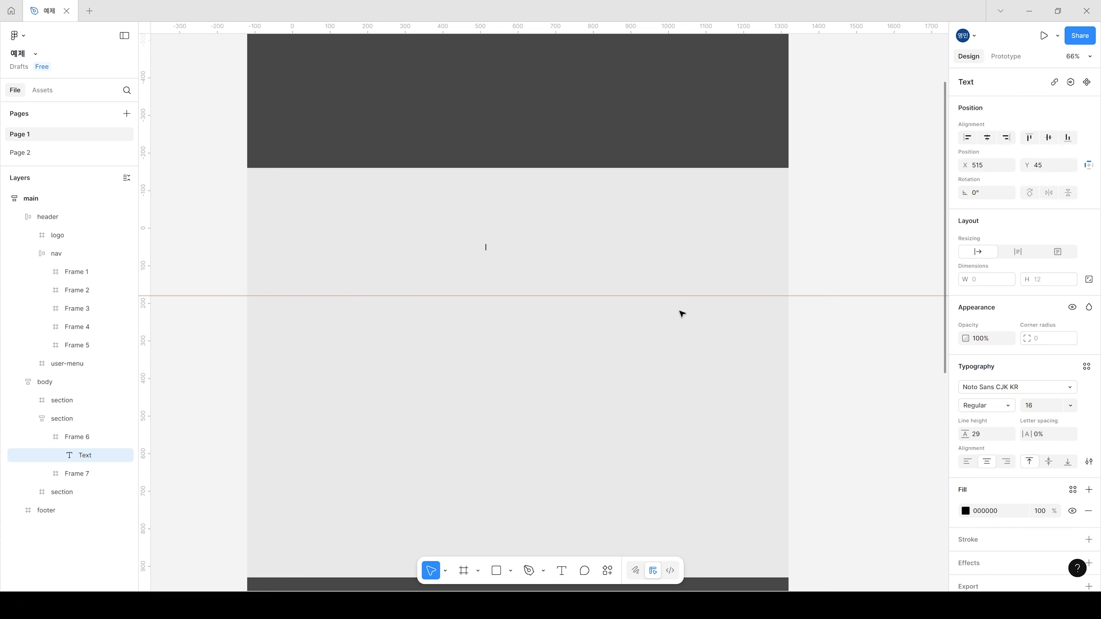
{"action": "type", "text": "Porfilio"}
{"action": "key", "text": "Escape"}
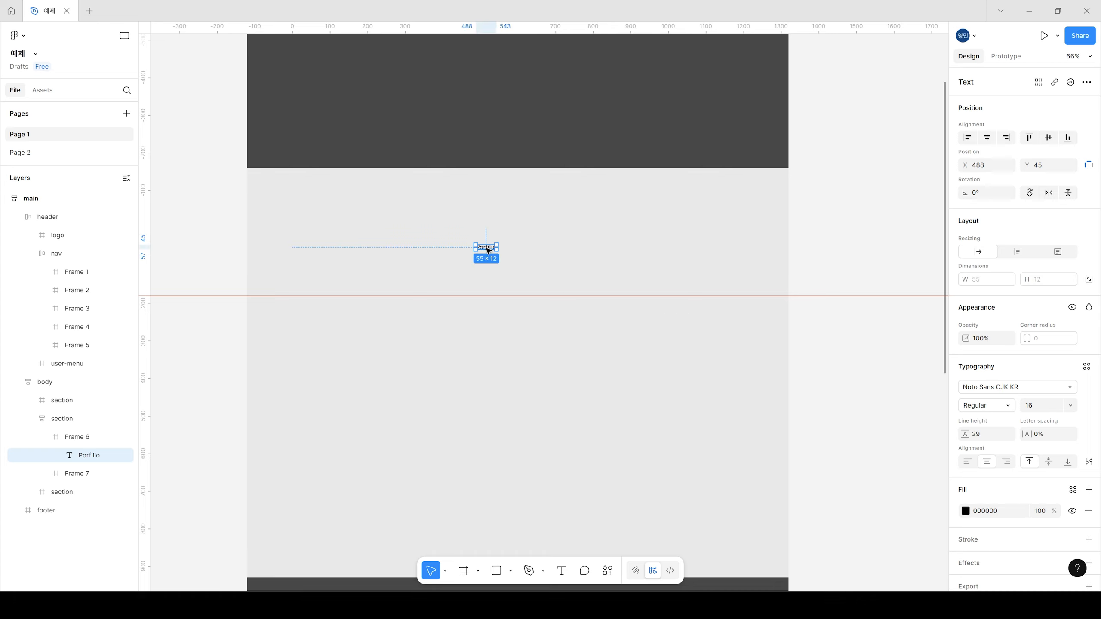
{"action": "left_click", "coordinate": [1070, 407]}
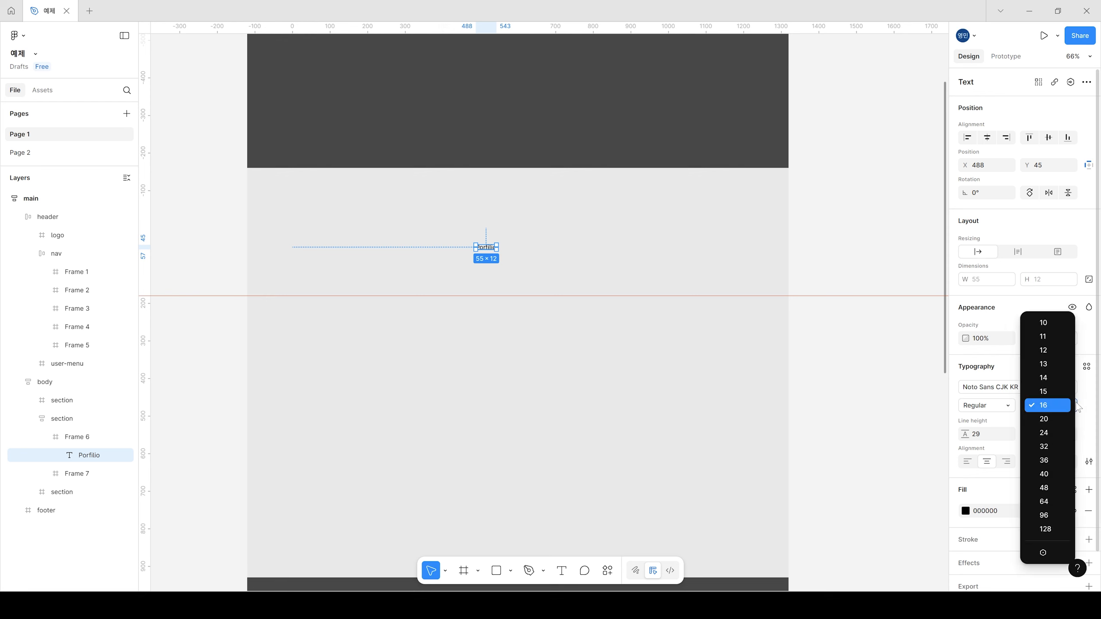
{"action": "left_click", "coordinate": [1047, 474]}
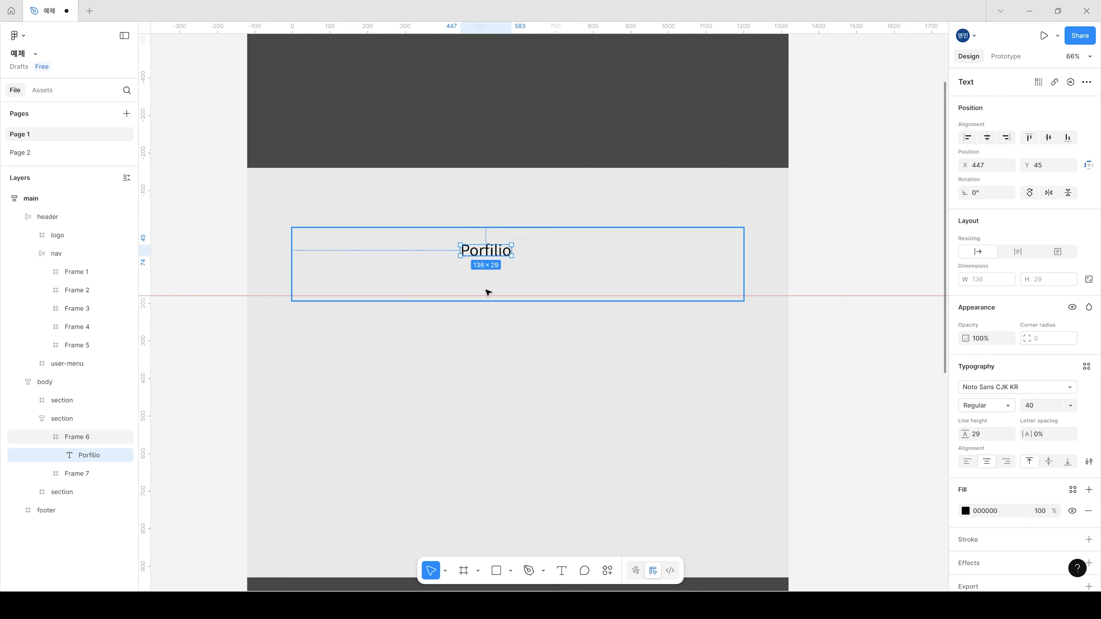
Step: Apply vertical auto layout to the frame holding the Porfilio title and align its contents to the top center
{"action": "left_click", "coordinate": [598, 255]}
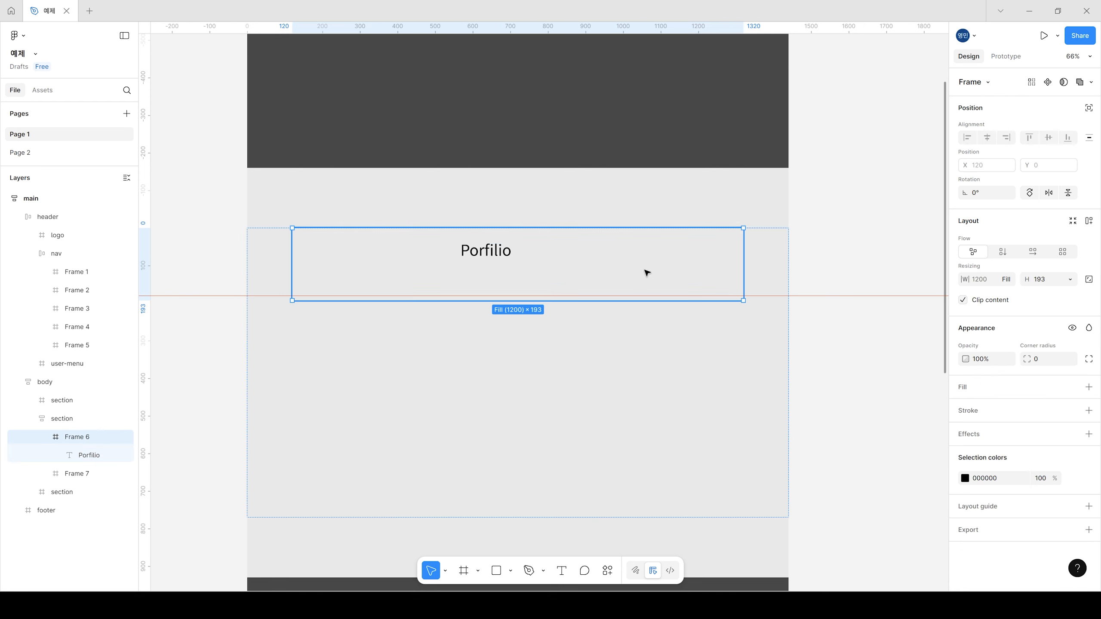
{"action": "left_click", "coordinate": [1002, 252]}
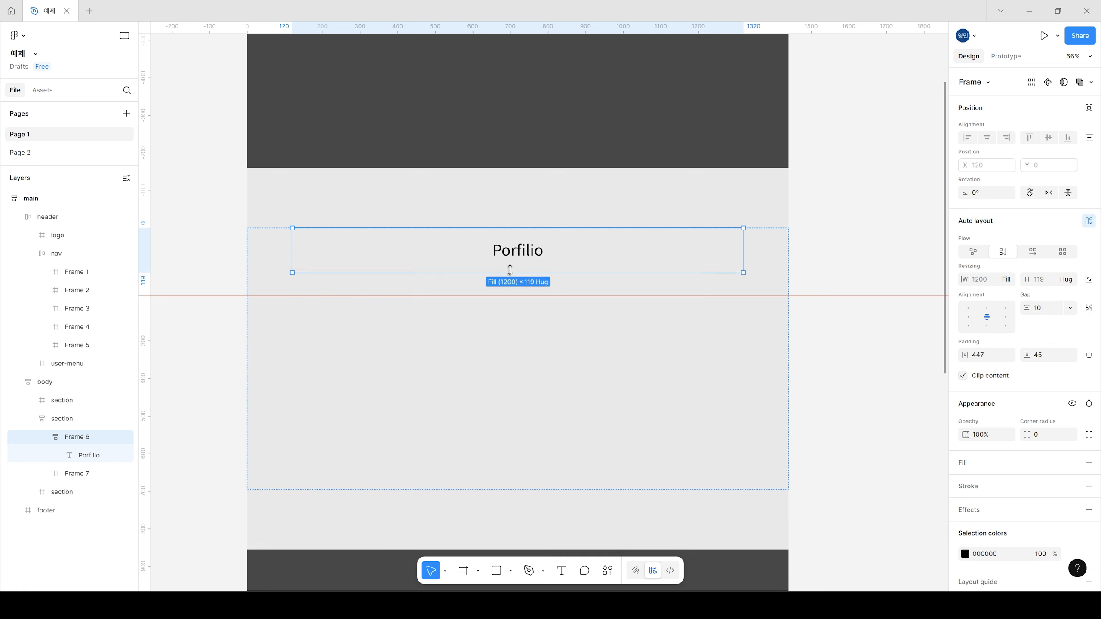
{"action": "left_click", "coordinate": [987, 309]}
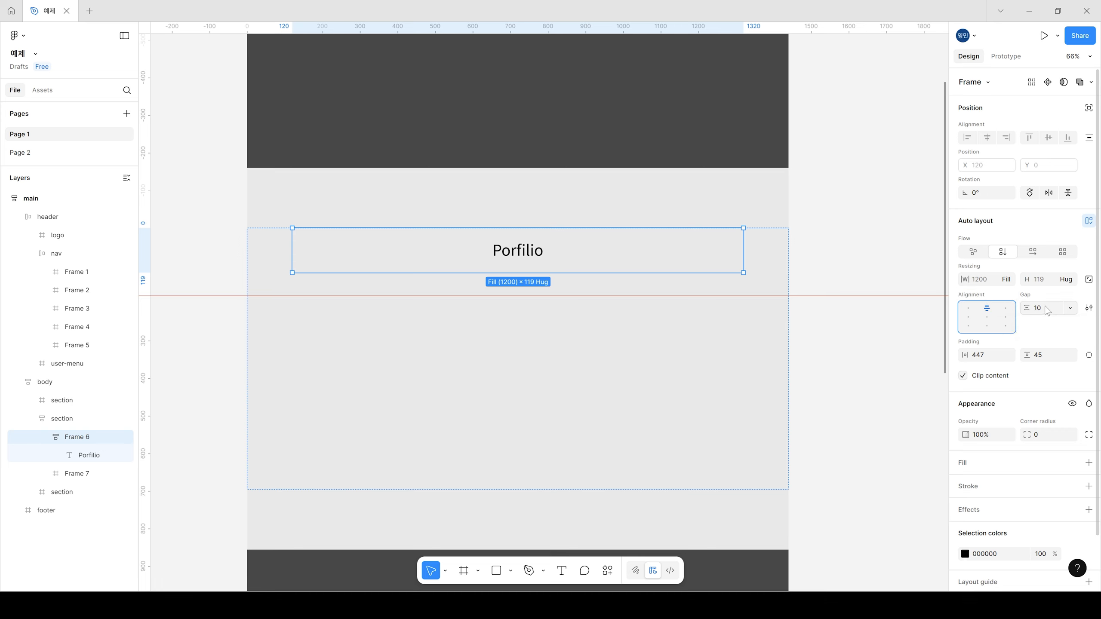
Step: Set the title frame's horizontal and vertical padding to 0 and its gap to 40
{"action": "left_click", "coordinate": [1048, 357]}
{"action": "key", "text": "Return"}
{"action": "left_click", "coordinate": [985, 357]}
{"action": "type", "text": "0"}
{"action": "key", "text": "Return"}
{"action": "left_click", "coordinate": [1045, 307]}
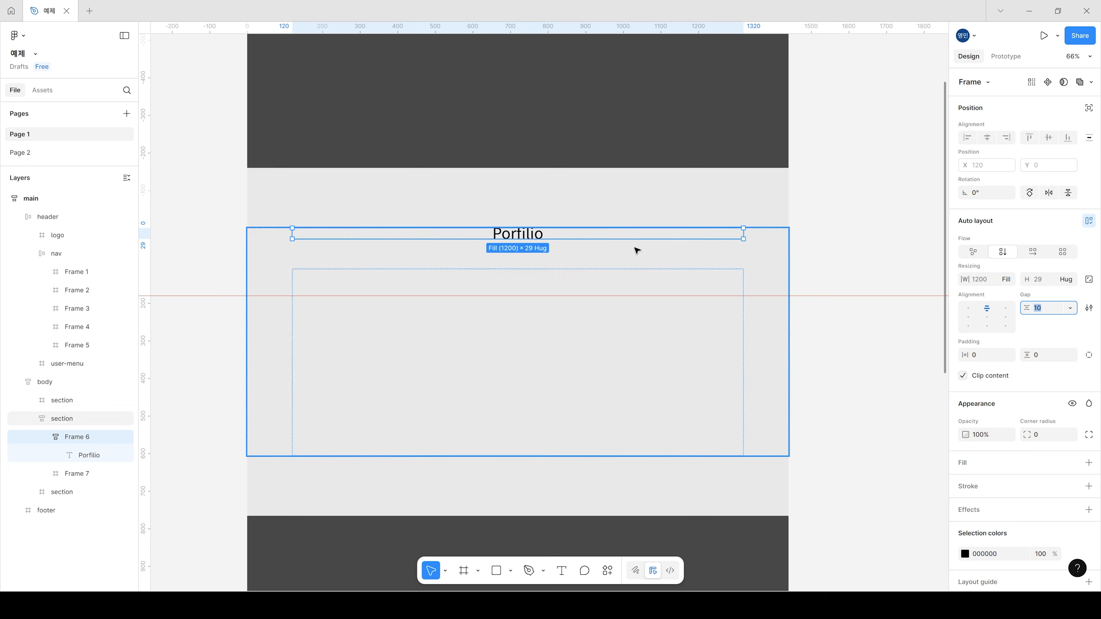
{"action": "type", "text": "40"}
{"action": "key", "text": "Return"}
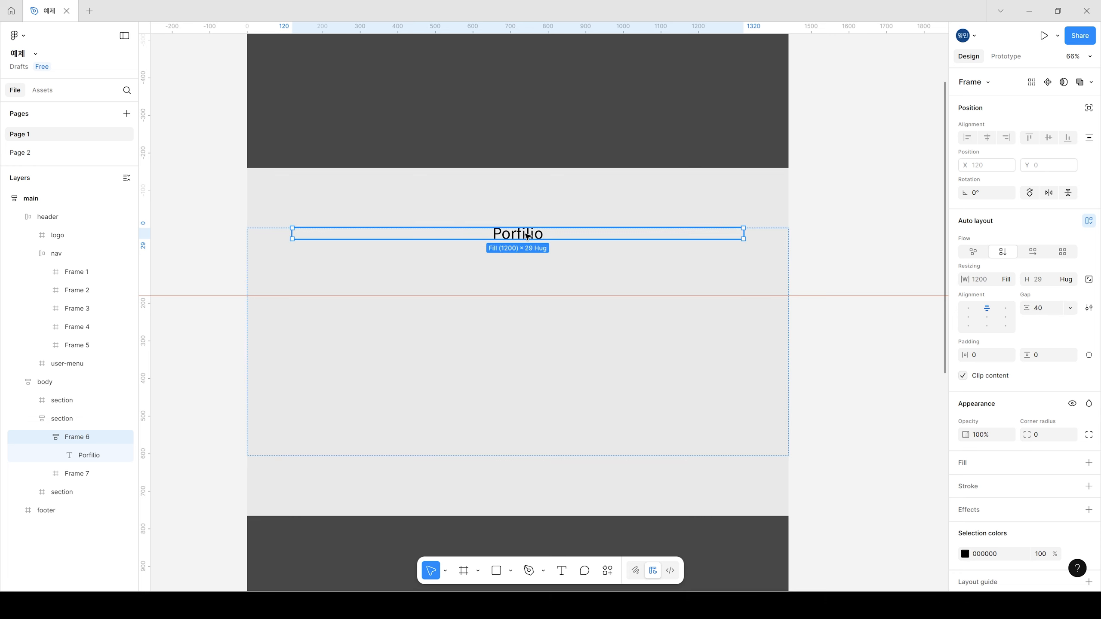
Step: Duplicate the Porfilio title text inside its frame and open the lower copy's text for editing
{"action": "left_click", "coordinate": [531, 235]}
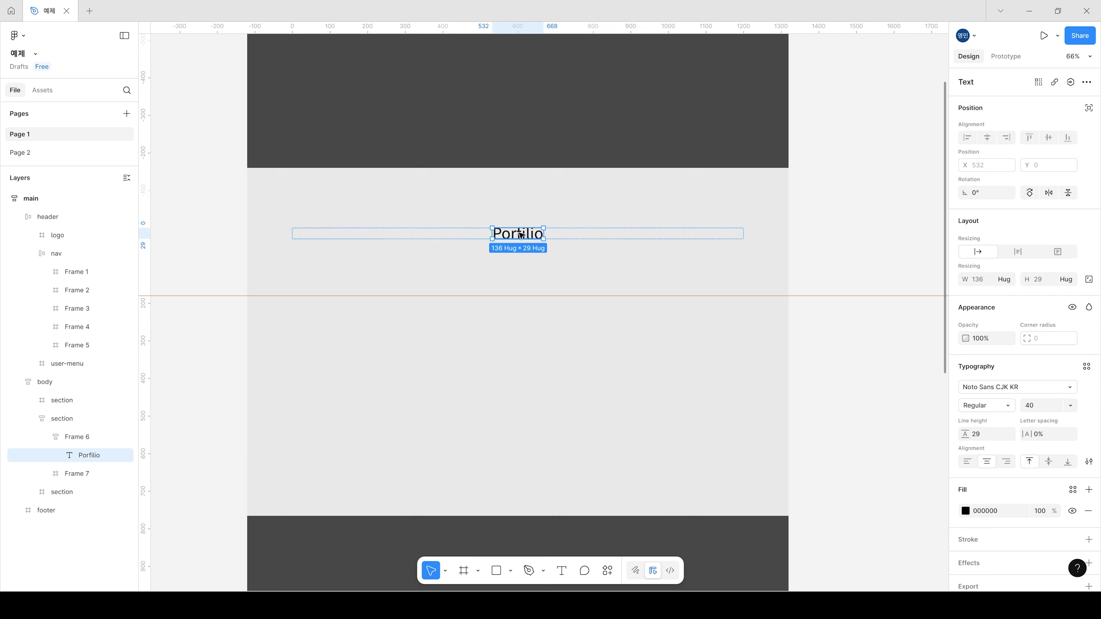
{"action": "key", "text": "ctrl+d"}
{"action": "double_click", "coordinate": [529, 260]}
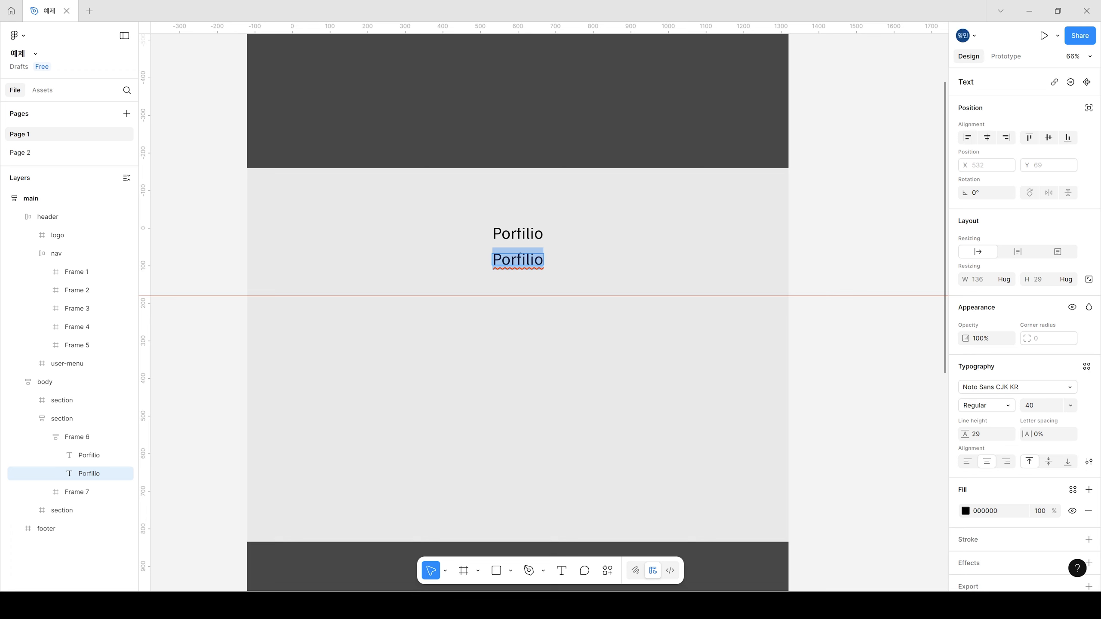
Step: Replace the duplicate's text with "포트폴리오는 2022~2025까지 진행한 프로젝트입니다. 모든 디자인은 직접 제작하였으며 소스를 활용하지 않았습니다." copied from Page 2's sample section
{"action": "left_click", "coordinate": [31, 152]}
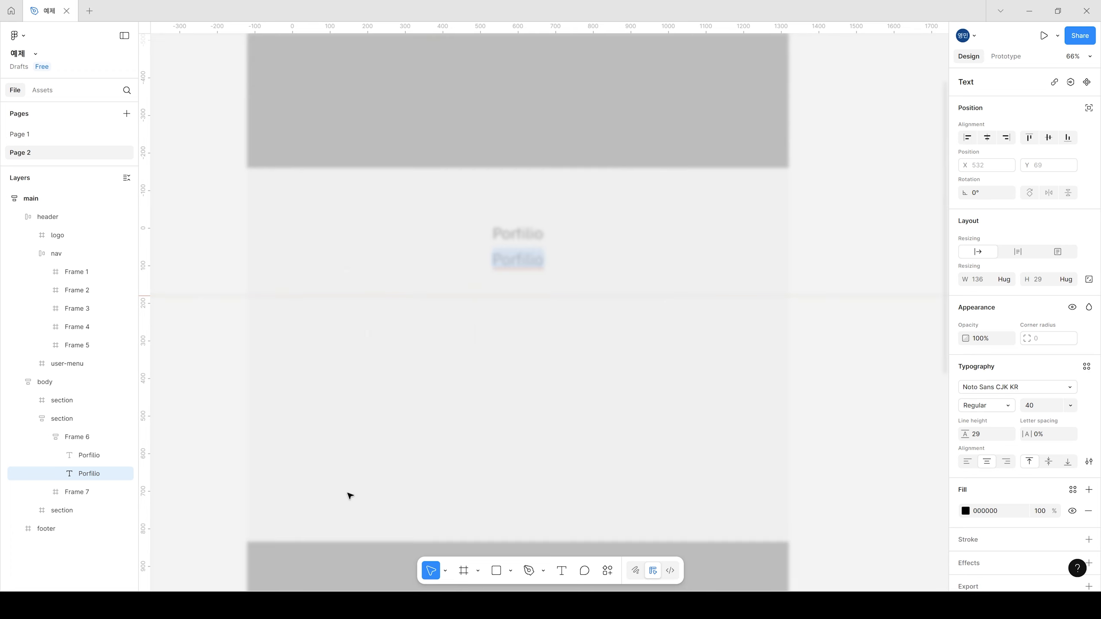
{"action": "double_click", "coordinate": [439, 226]}
{"action": "double_click", "coordinate": [439, 227]}
{"action": "key", "text": "ctrl+c"}
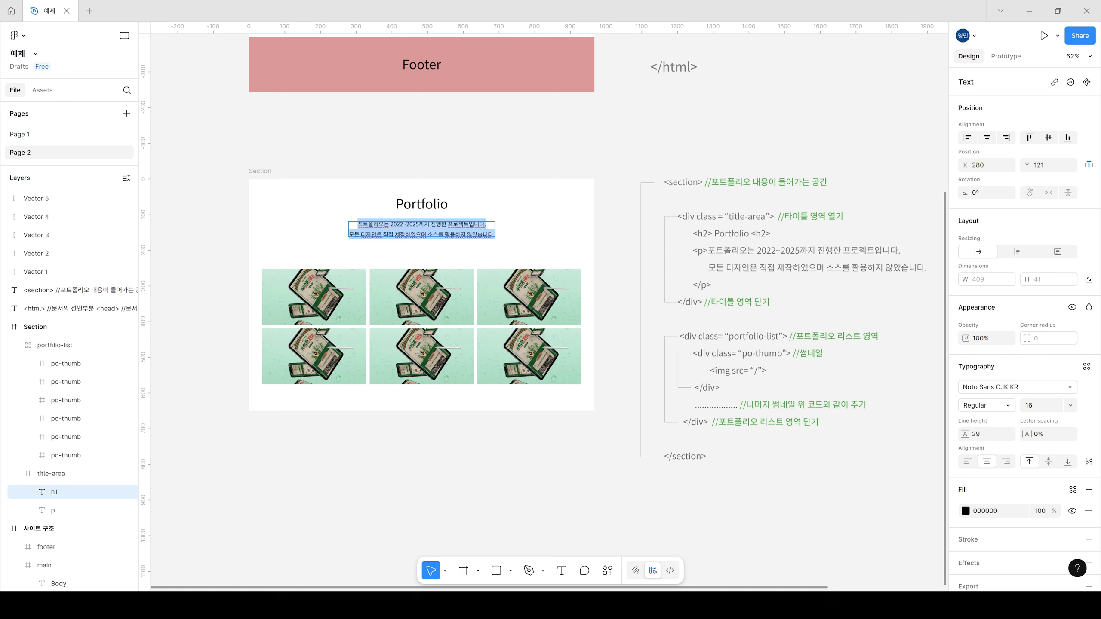
{"action": "left_click", "coordinate": [33, 135]}
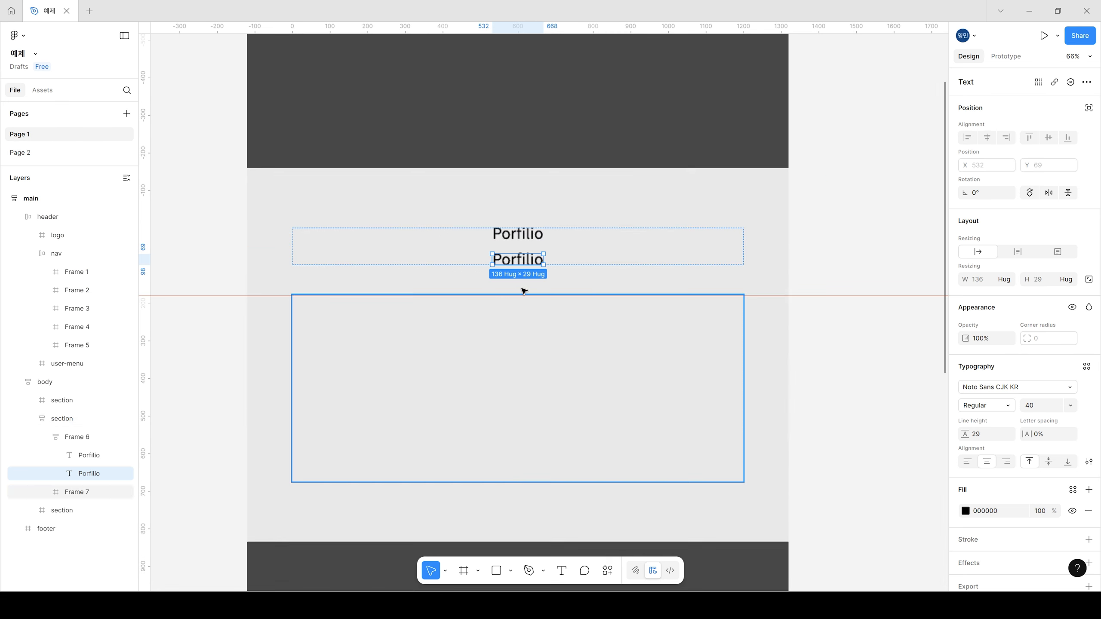
{"action": "double_click", "coordinate": [528, 257]}
{"action": "key", "text": "ctrl+v"}
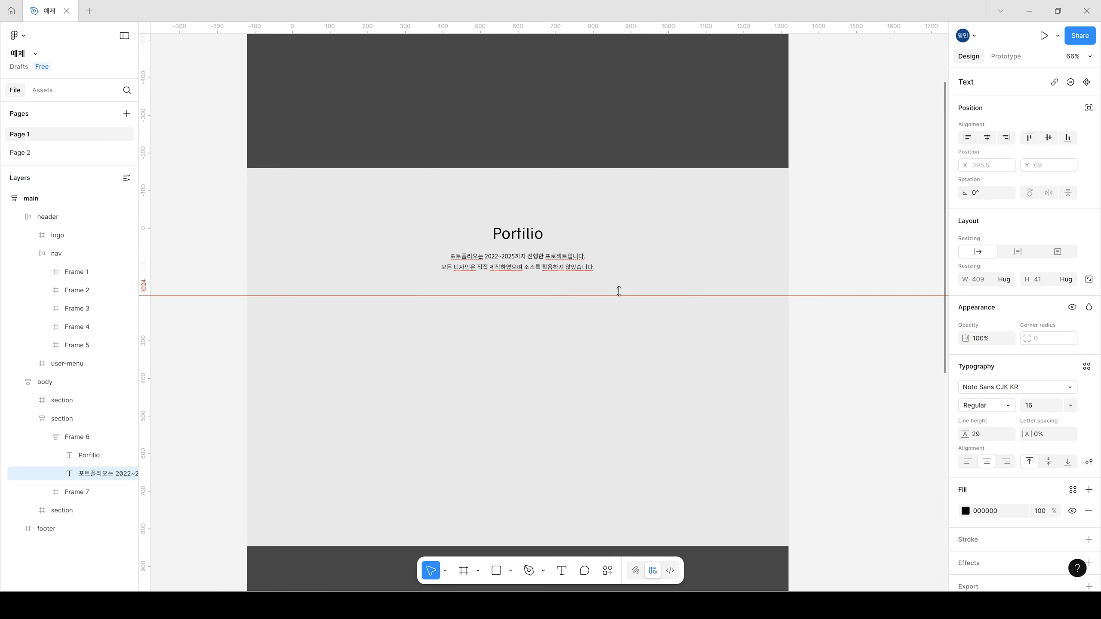
{"action": "key", "text": "Escape"}
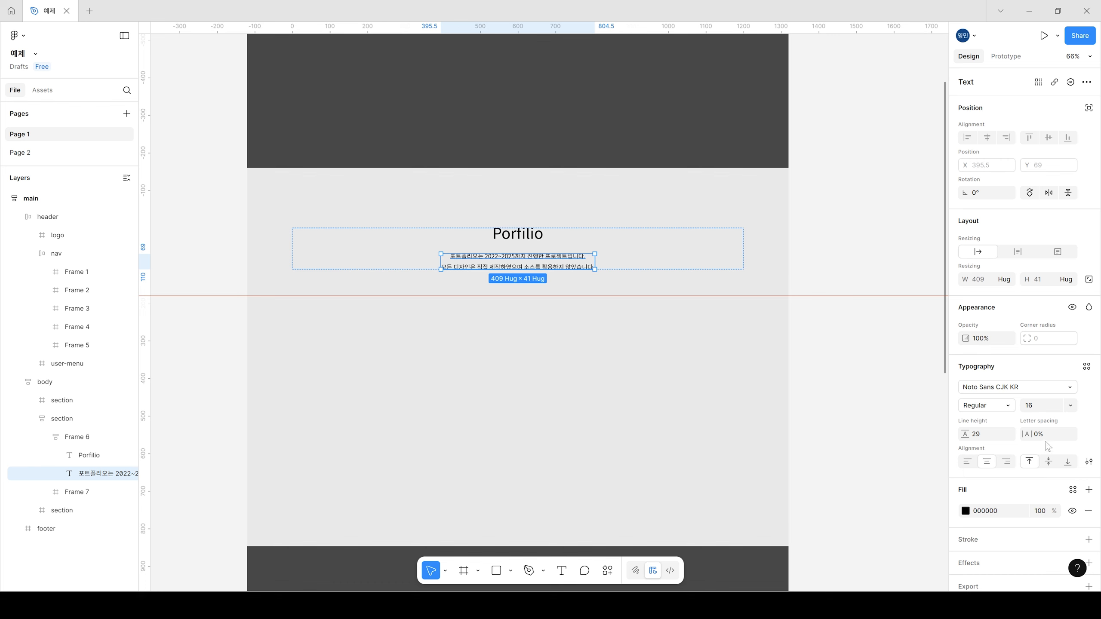
Step: Open the detailed type settings for the two-line description text under the Porfilio title
{"action": "left_click", "coordinate": [816, 234]}
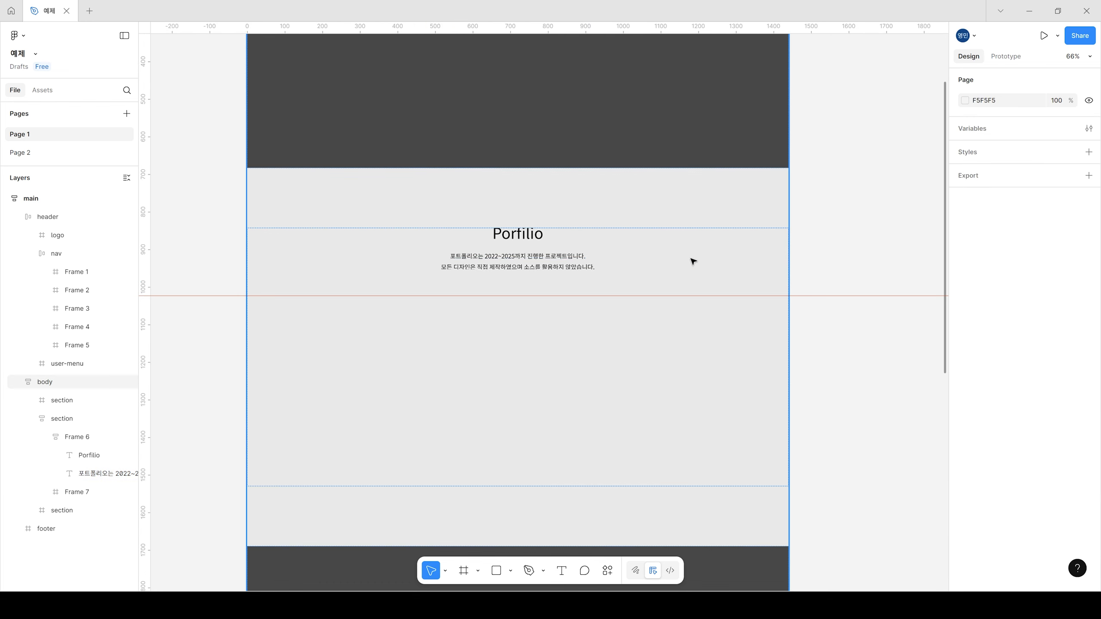
{"action": "left_click", "coordinate": [536, 257]}
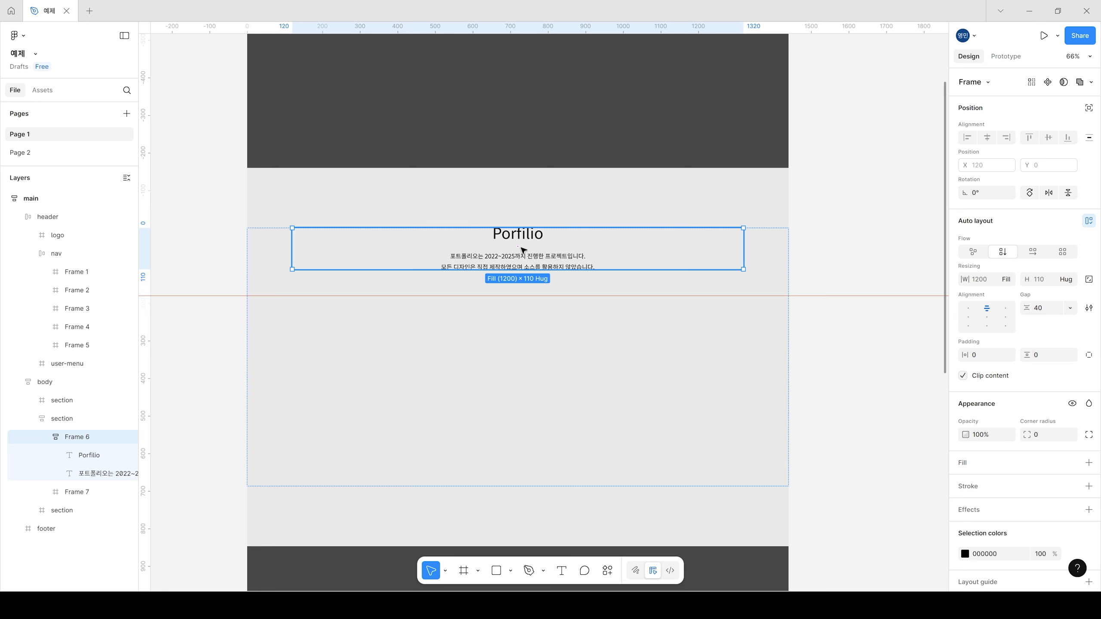
{"action": "left_click", "coordinate": [829, 260]}
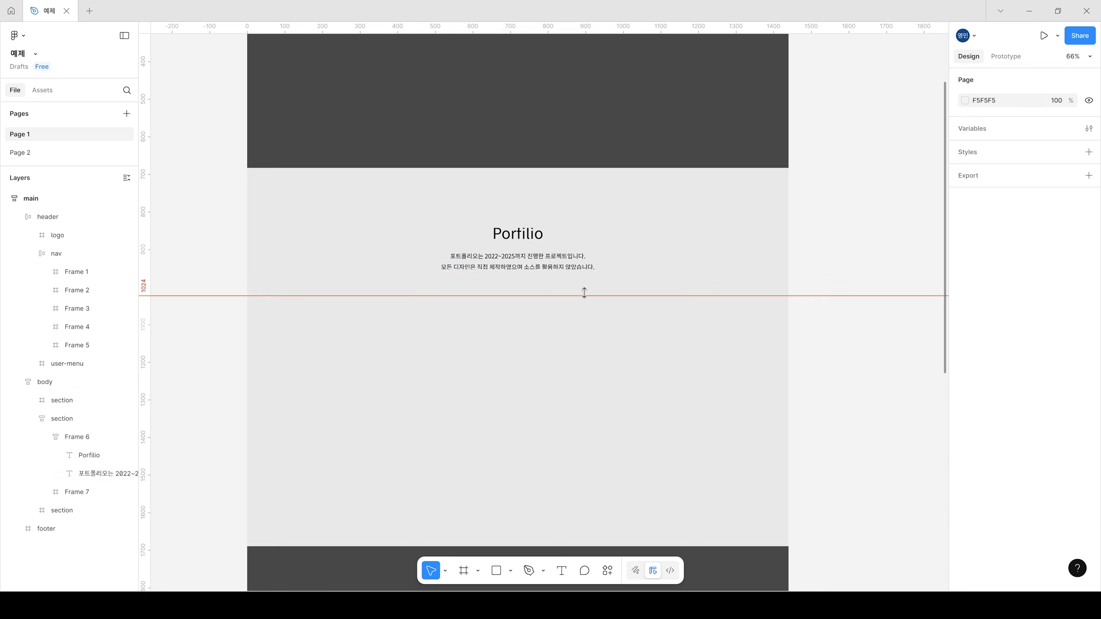
{"action": "left_click", "coordinate": [527, 262]}
{"action": "scroll", "coordinate": [538, 265], "scroll_direction": "up", "scroll_amount": 5}
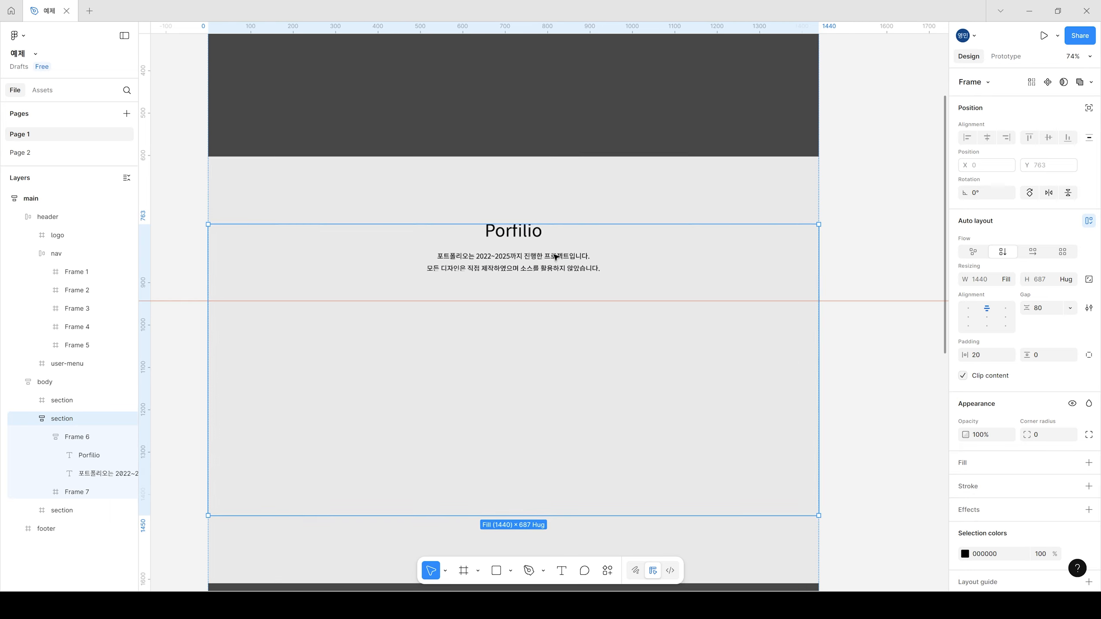
{"action": "scroll", "coordinate": [562, 271], "scroll_direction": "up", "scroll_amount": 4}
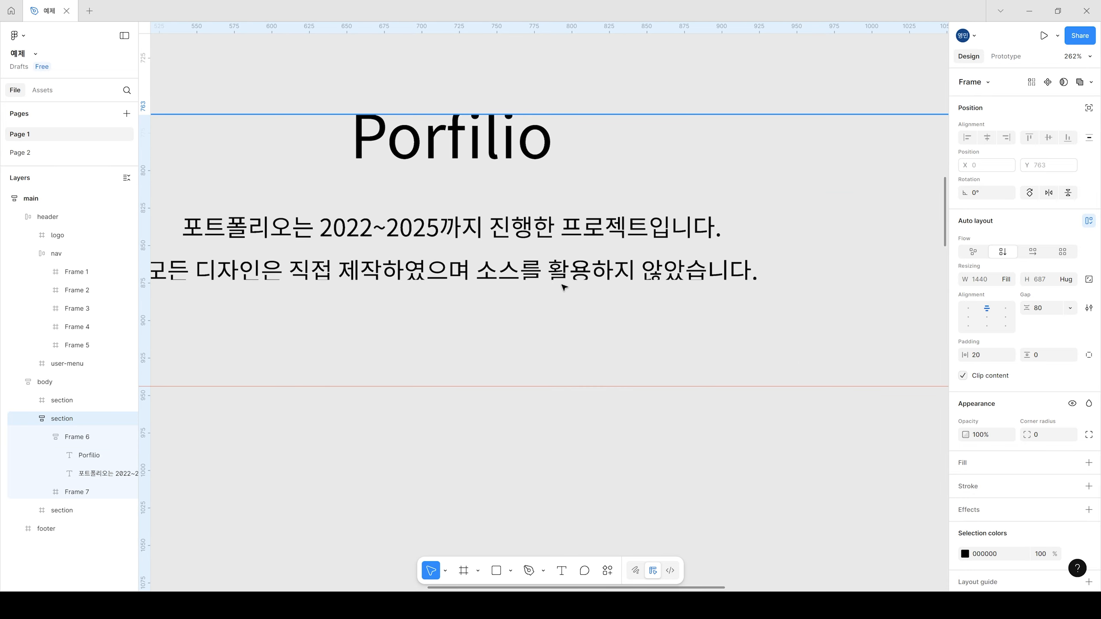
{"action": "scroll", "coordinate": [547, 286], "scroll_direction": "down", "scroll_amount": 4}
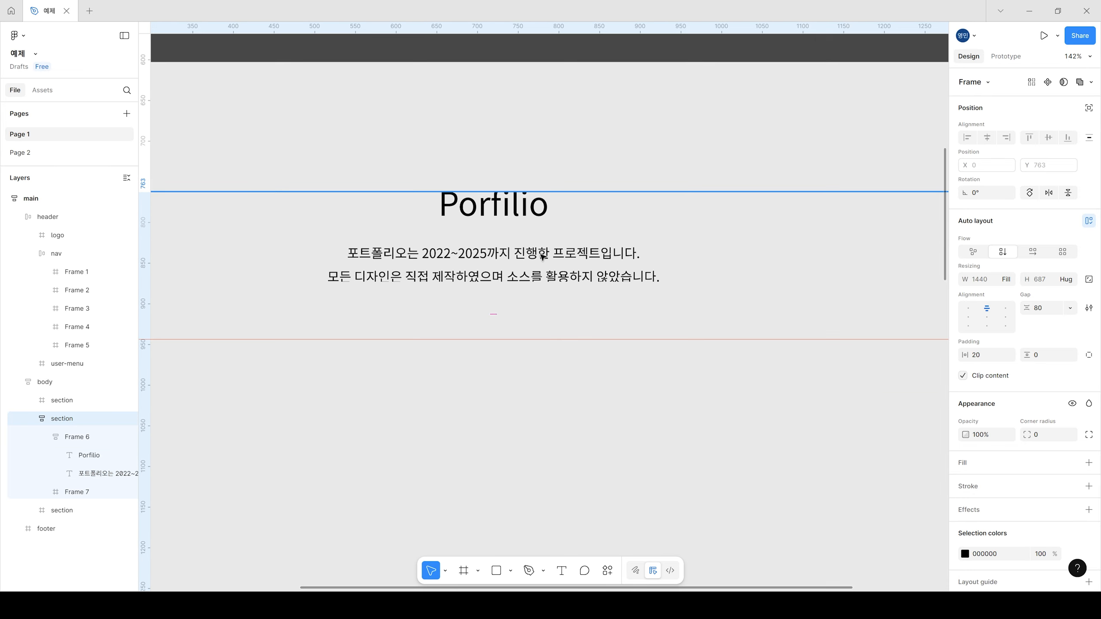
{"action": "double_click", "coordinate": [541, 254]}
{"action": "double_click", "coordinate": [541, 255]}
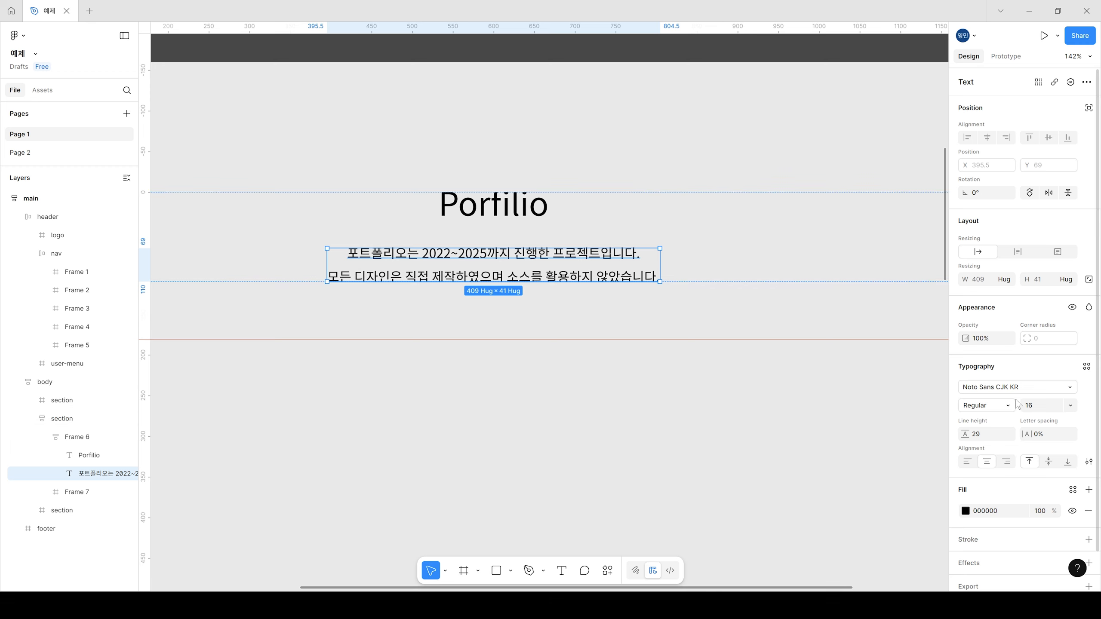
{"action": "left_click", "coordinate": [1089, 461]}
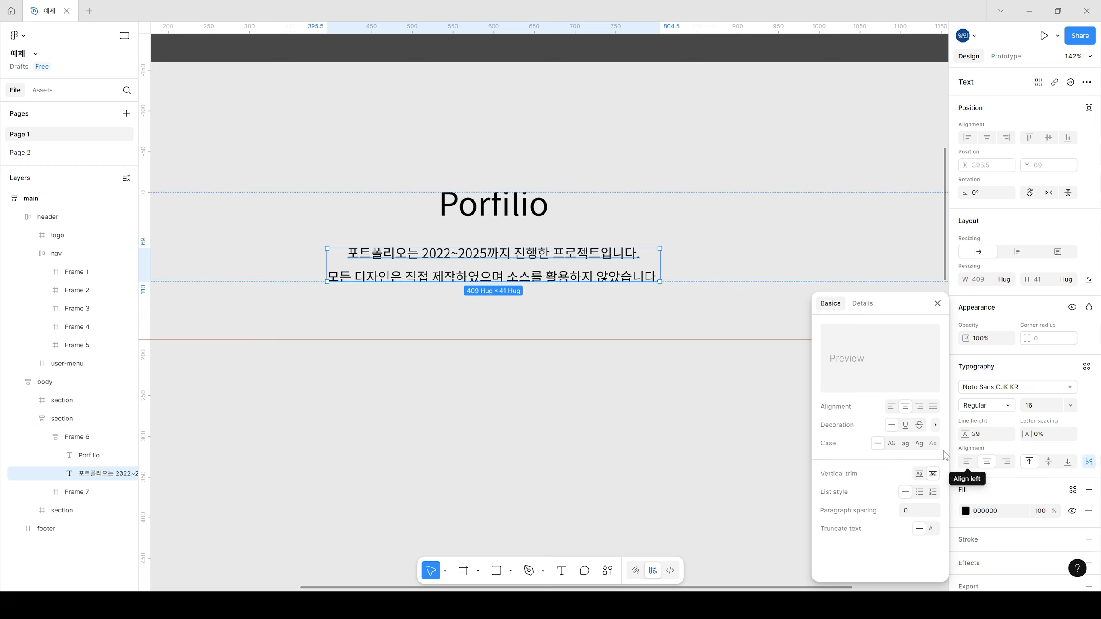
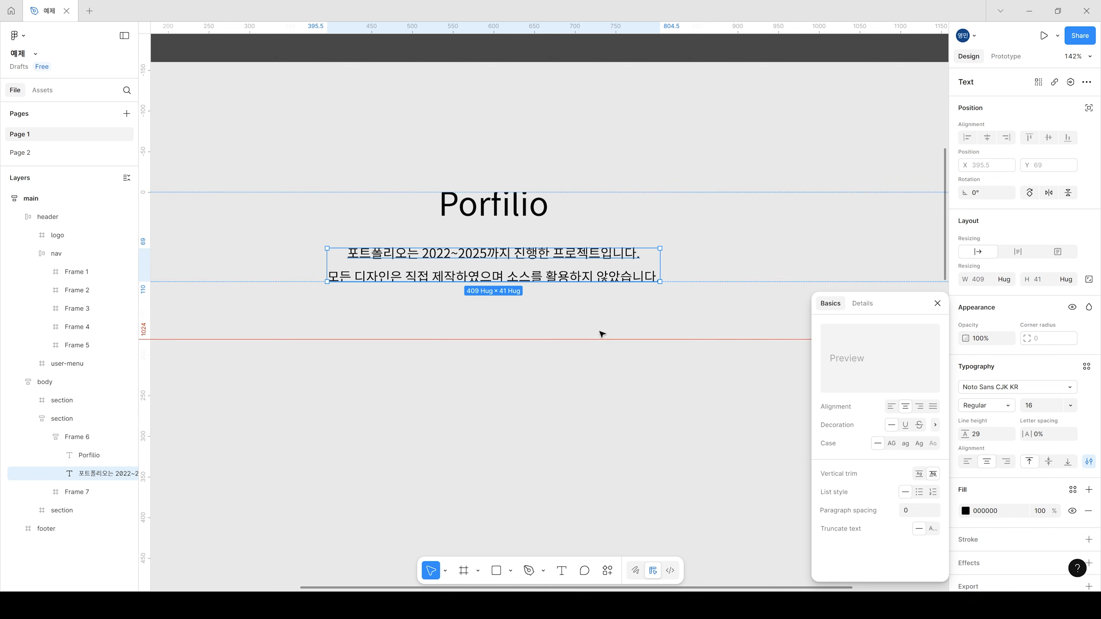
Step: Turn off content clipping on the title frame that holds the Porfilio title and description
{"action": "left_click", "coordinate": [691, 270]}
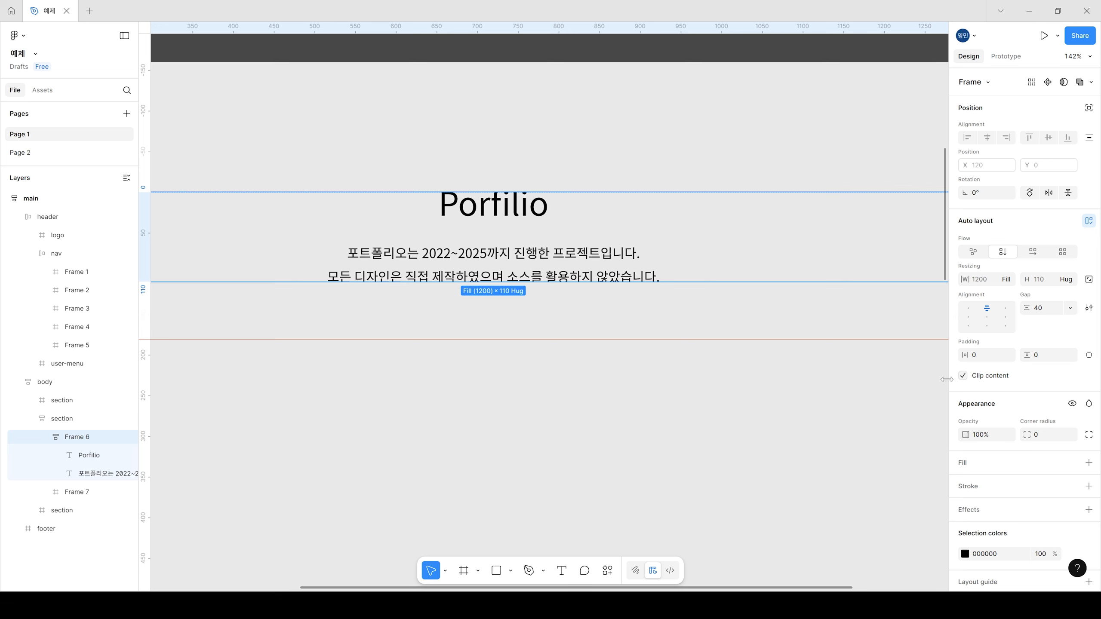
{"action": "left_click", "coordinate": [963, 375]}
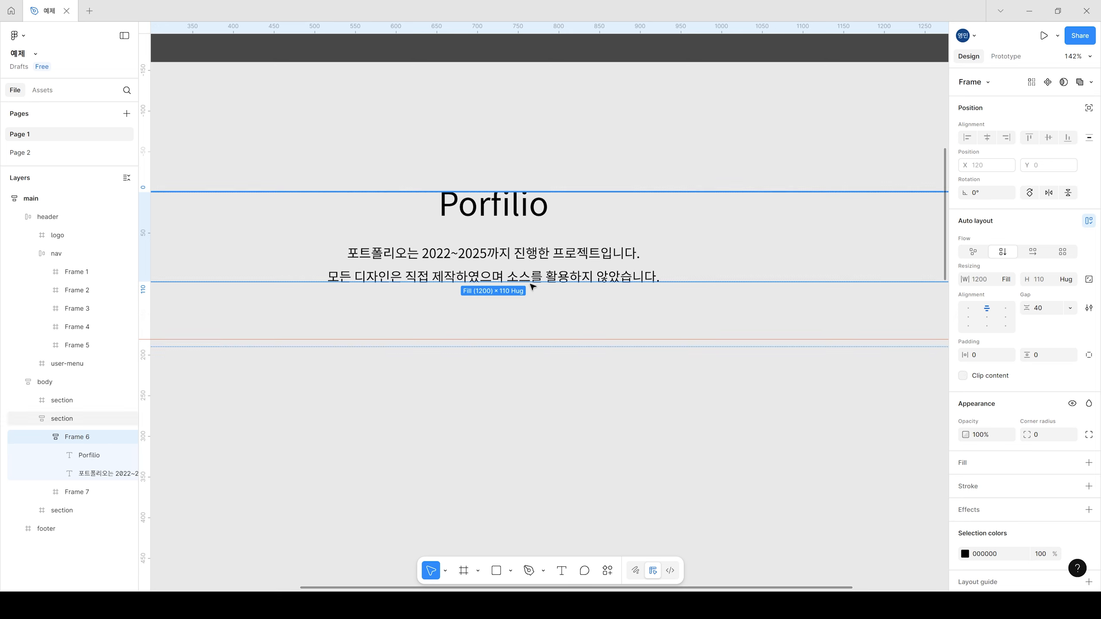
{"action": "left_click", "coordinate": [560, 420]}
{"action": "scroll", "coordinate": [555, 274], "scroll_direction": "up", "scroll_amount": 1}
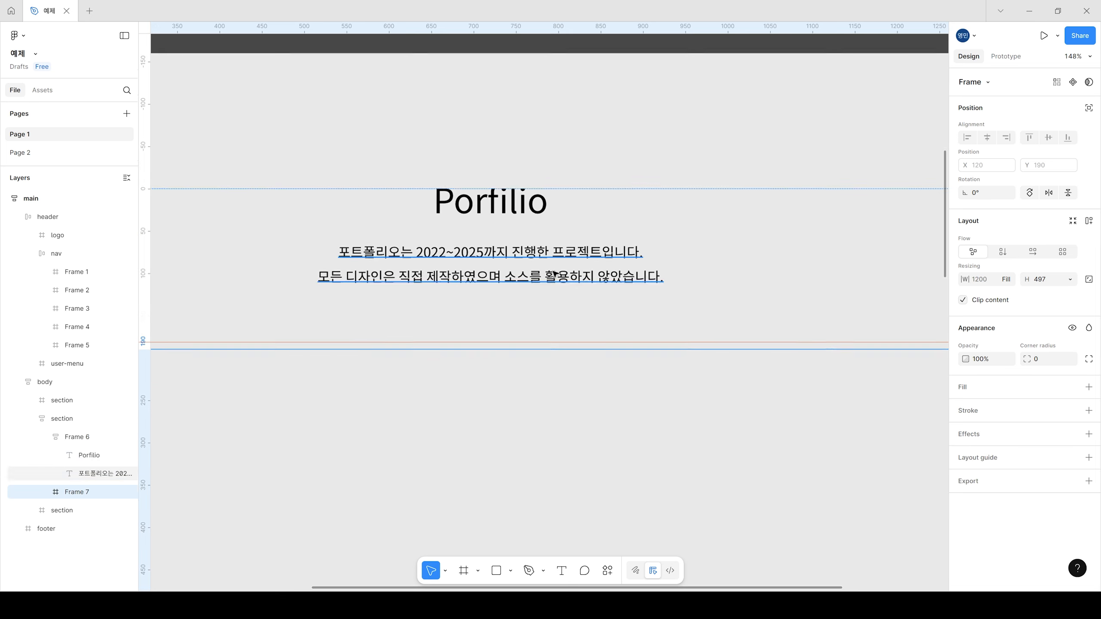
{"action": "scroll", "coordinate": [564, 313], "scroll_direction": "up", "scroll_amount": 4}
{"action": "scroll", "coordinate": [563, 323], "scroll_direction": "down", "scroll_amount": 3}
{"action": "scroll", "coordinate": [678, 342], "scroll_direction": "down", "scroll_amount": 5}
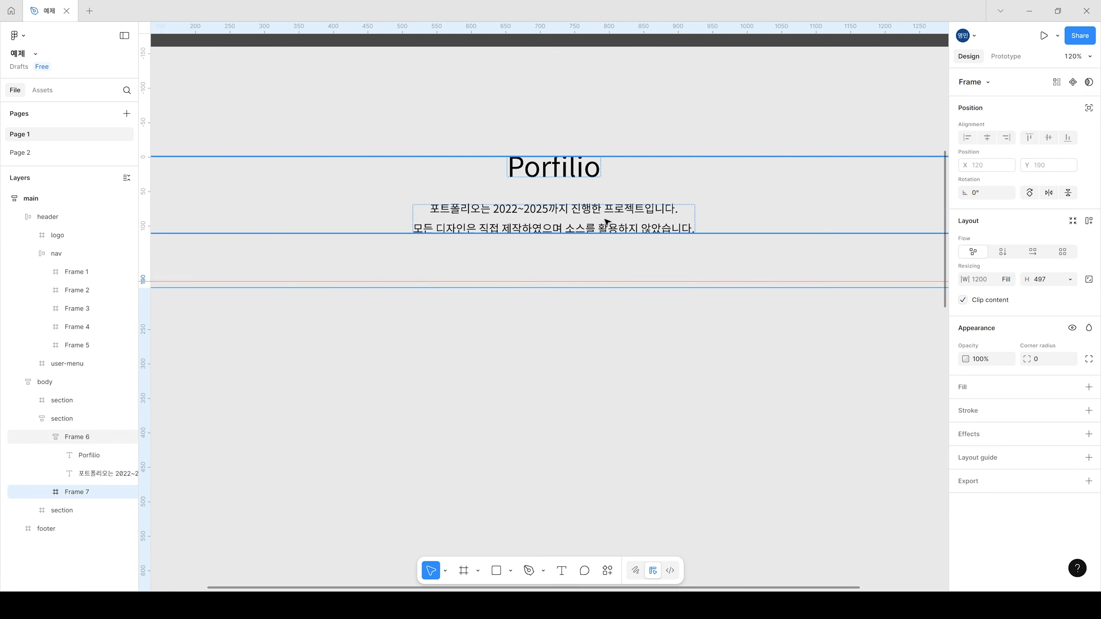
Step: Examine how the title frame and its description text sit within the second section
{"action": "left_click", "coordinate": [612, 229]}
{"action": "scroll", "coordinate": [693, 319], "scroll_direction": "up", "scroll_amount": 1}
{"action": "scroll", "coordinate": [687, 347], "scroll_direction": "down", "scroll_amount": 5}
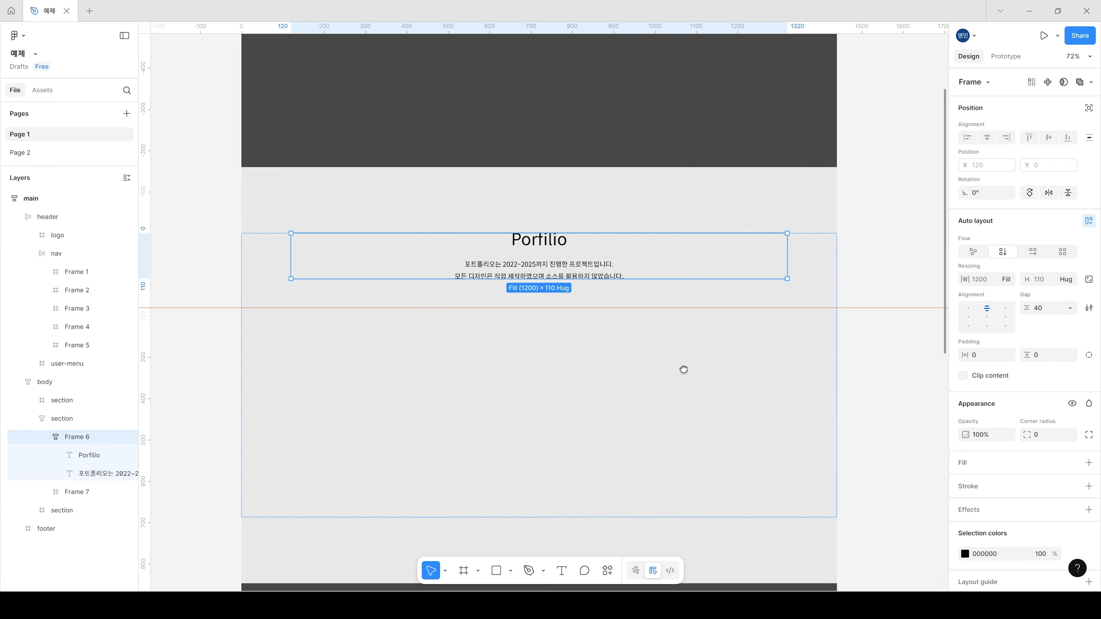
{"action": "left_click", "coordinate": [887, 255]}
{"action": "scroll", "coordinate": [548, 243], "scroll_direction": "up", "scroll_amount": 1}
{"action": "scroll", "coordinate": [548, 244], "scroll_direction": "up", "scroll_amount": 2}
{"action": "left_click", "coordinate": [535, 282]}
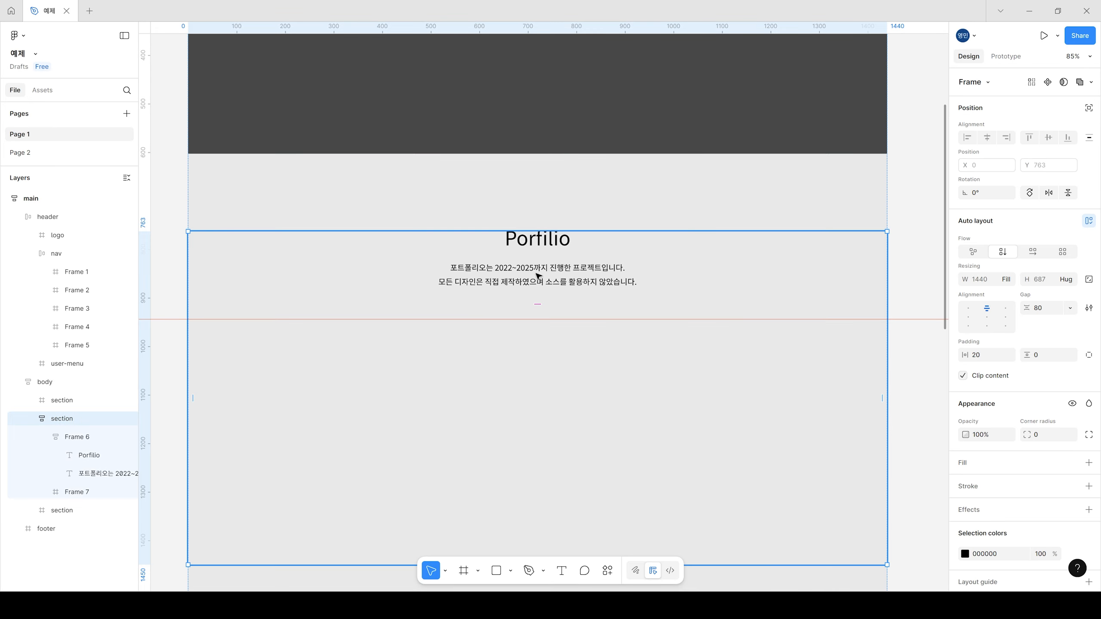
{"action": "left_click", "coordinate": [543, 269]}
{"action": "left_click", "coordinate": [542, 270]}
{"action": "left_click", "coordinate": [536, 245], "text": "shift"}
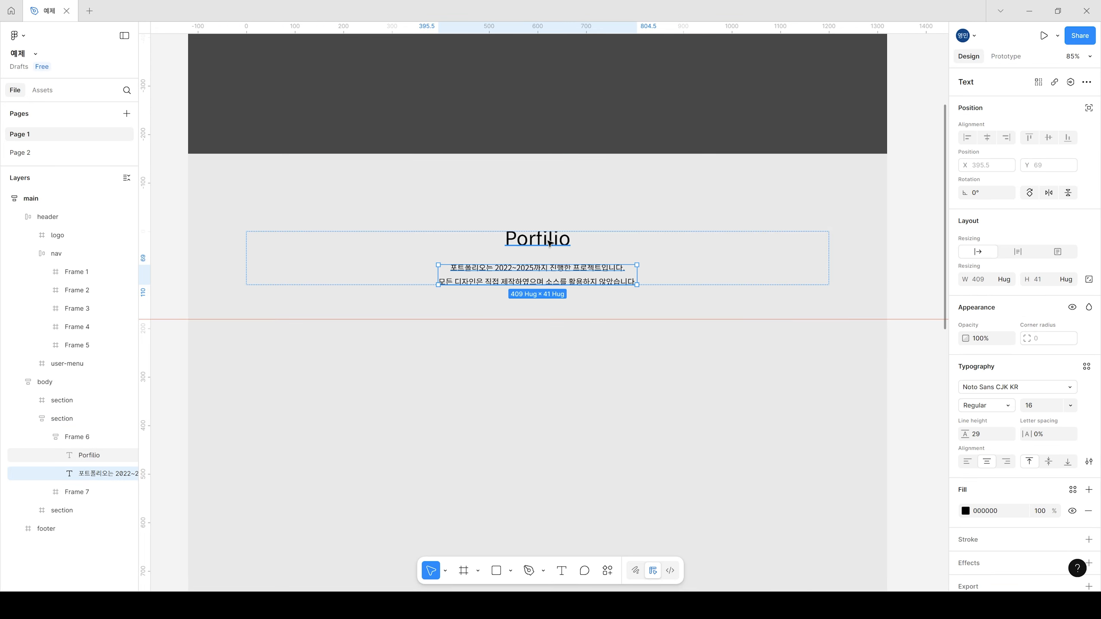
Step: Try a gap of 20 between the title and description, and set it back to 40
{"action": "left_click", "coordinate": [771, 263]}
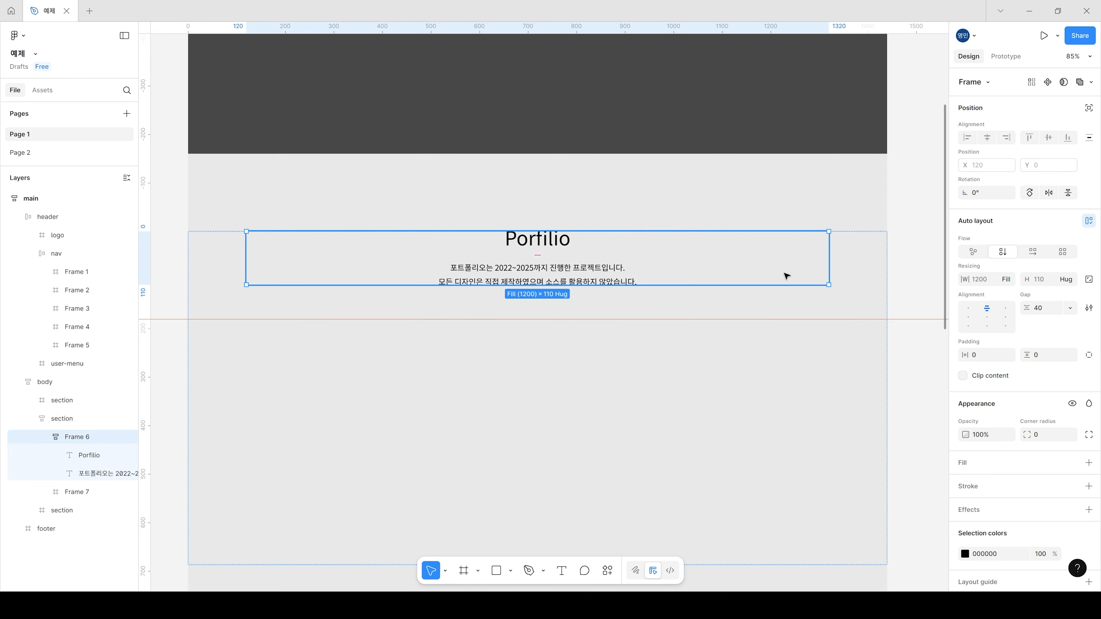
{"action": "left_click", "coordinate": [1045, 310]}
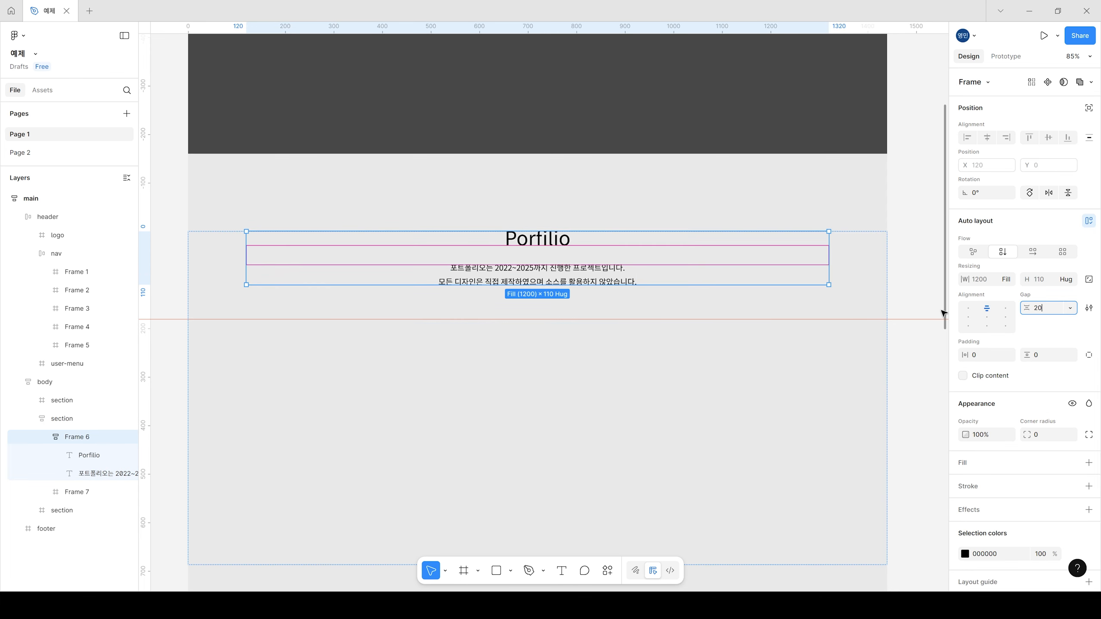
{"action": "type", "text": "20"}
{"action": "key", "text": "Return"}
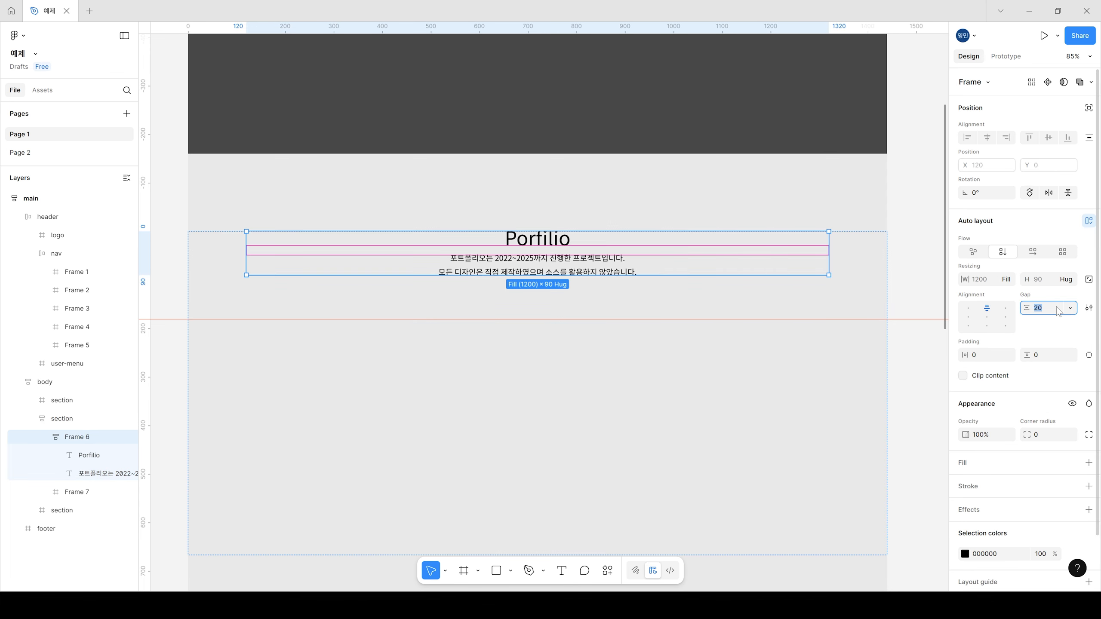
{"action": "type", "text": "40"}
{"action": "key", "text": "Return"}
{"action": "left_click", "coordinate": [920, 224]}
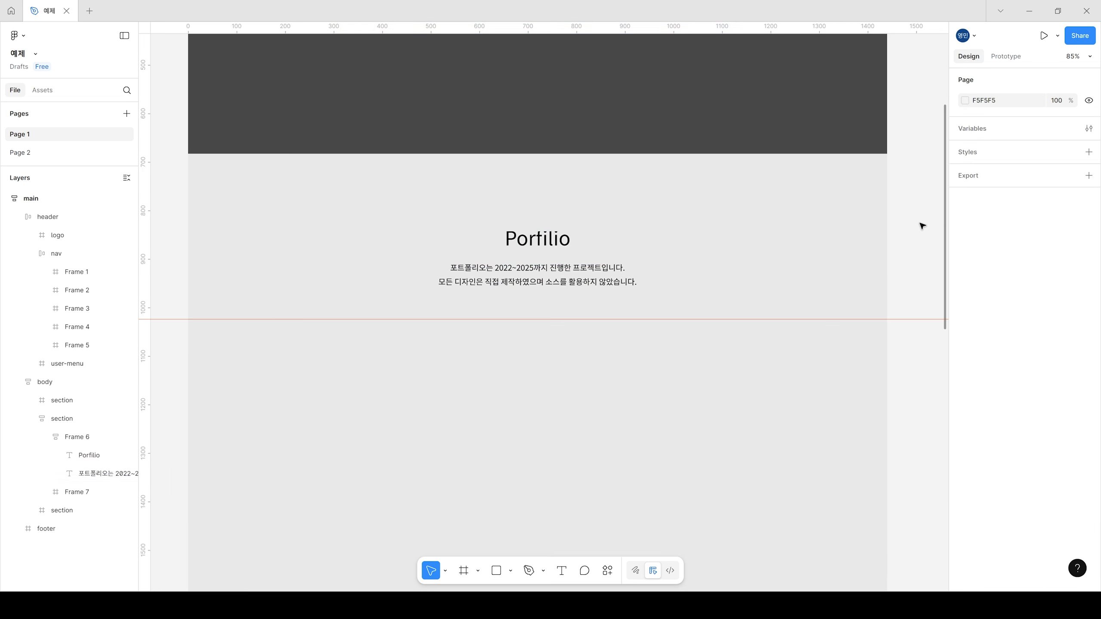
Step: Convert the empty frame below the title frame to a grid layout of 3 columns by 2 rows
{"action": "scroll", "coordinate": [609, 382], "scroll_direction": "down", "scroll_amount": 2}
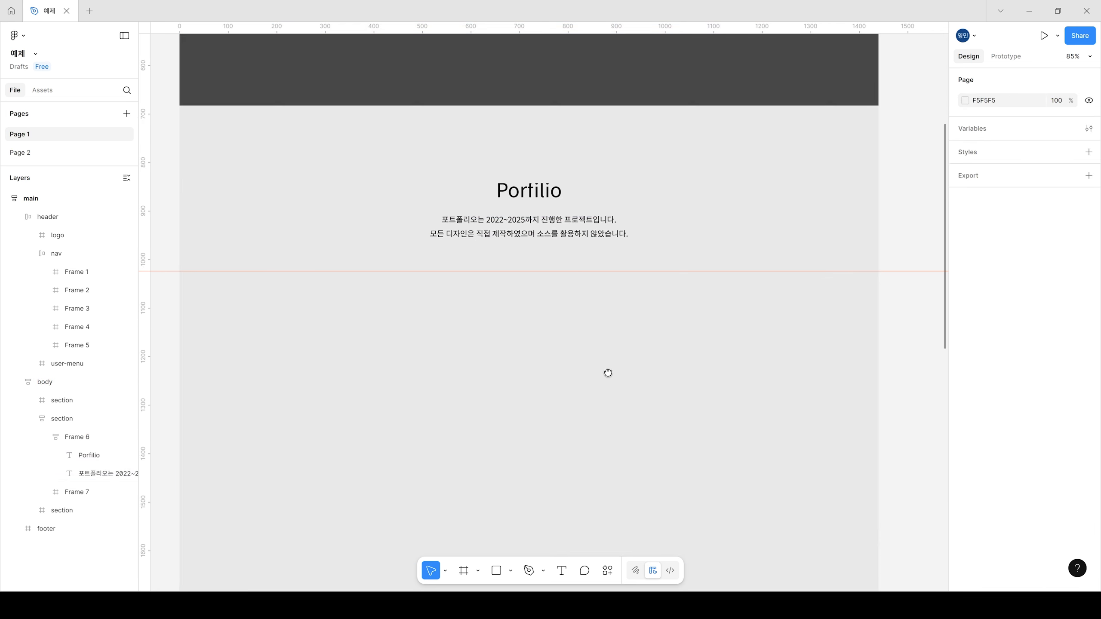
{"action": "left_click", "coordinate": [562, 255]}
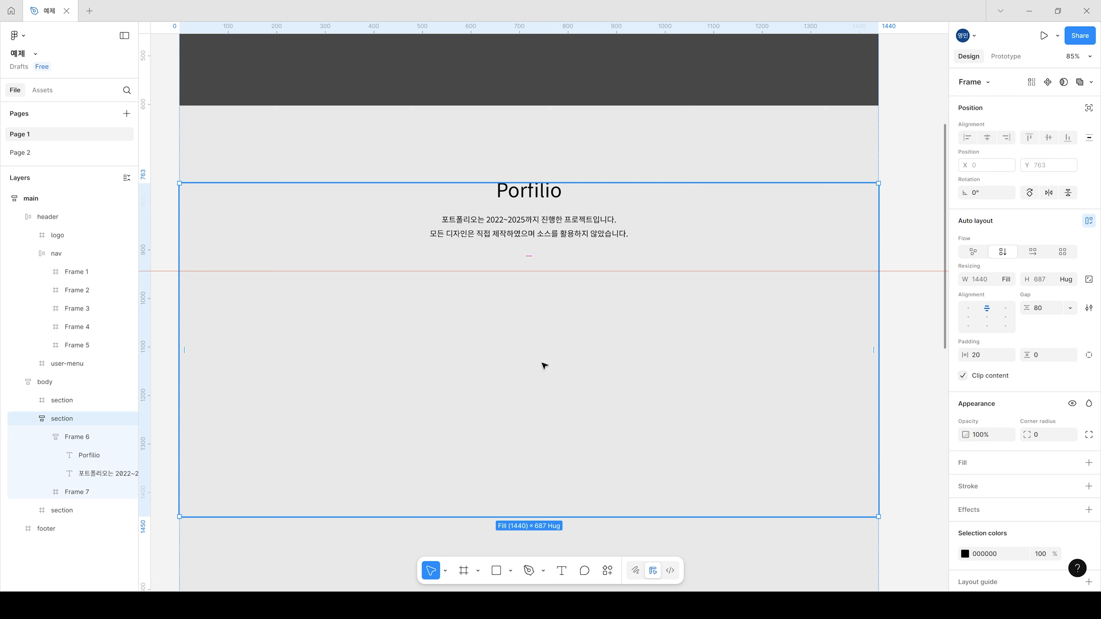
{"action": "left_click", "coordinate": [540, 331]}
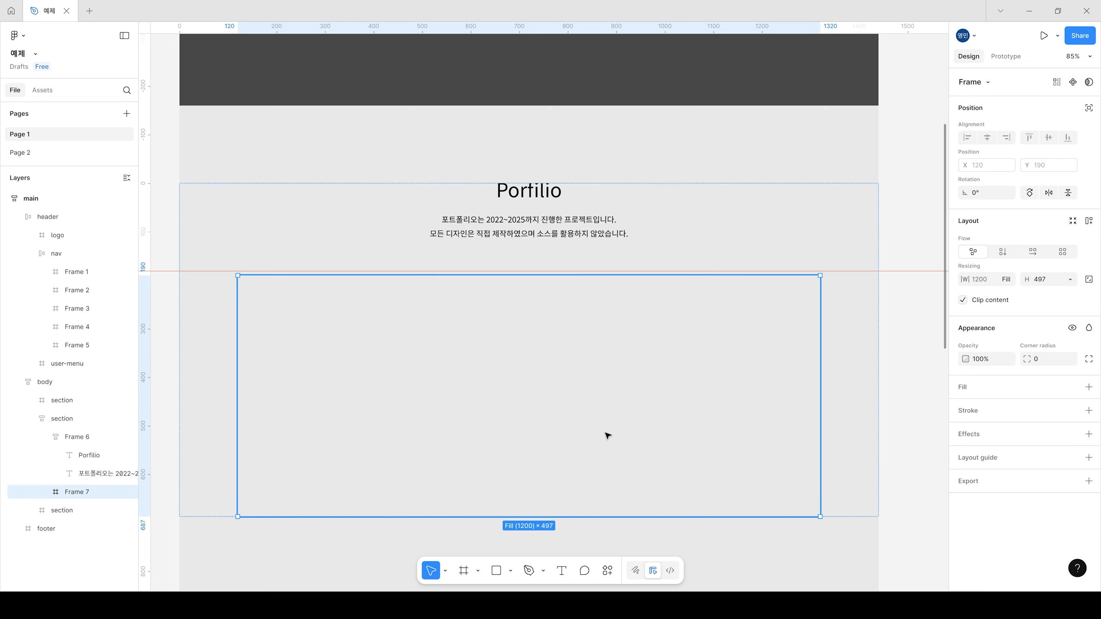
{"action": "scroll", "coordinate": [610, 429], "scroll_direction": "down", "scroll_amount": 2}
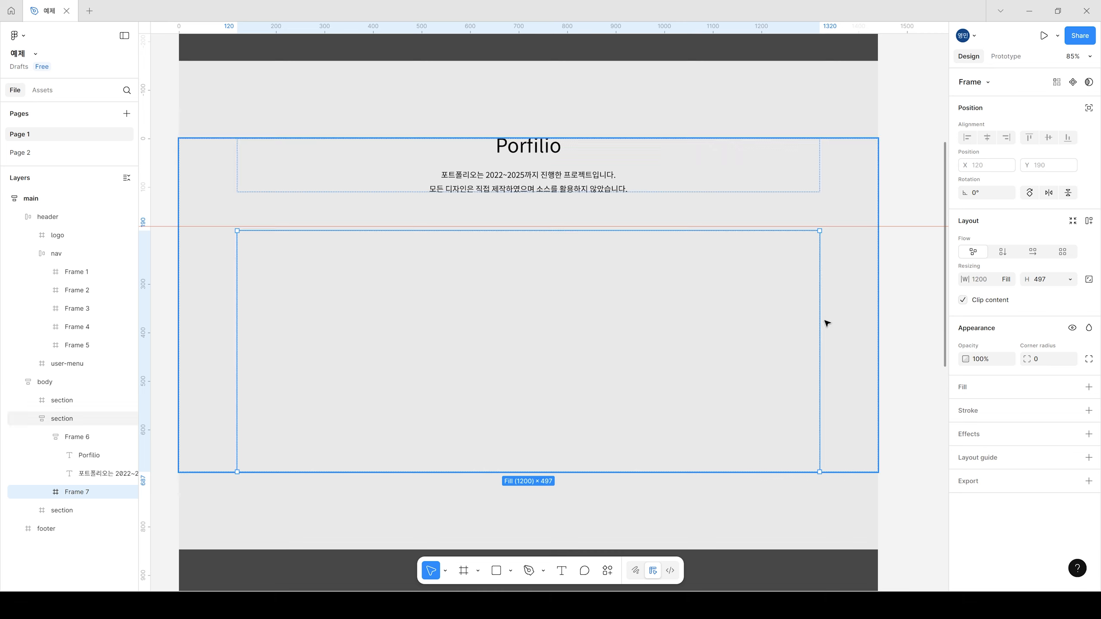
{"action": "left_click", "coordinate": [1063, 252]}
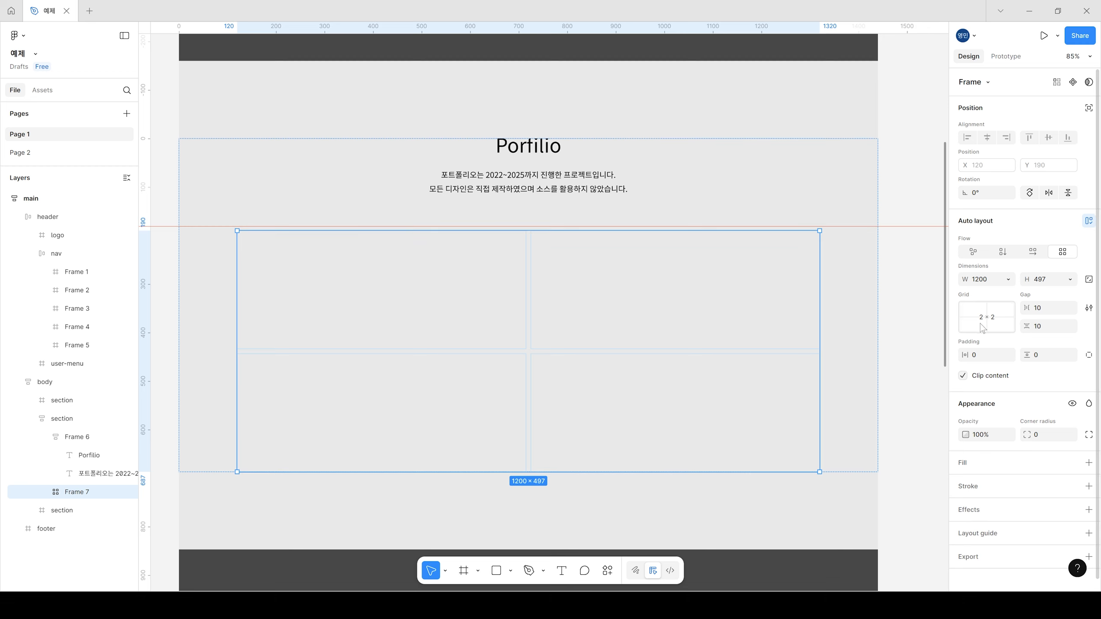
{"action": "left_click", "coordinate": [991, 326]}
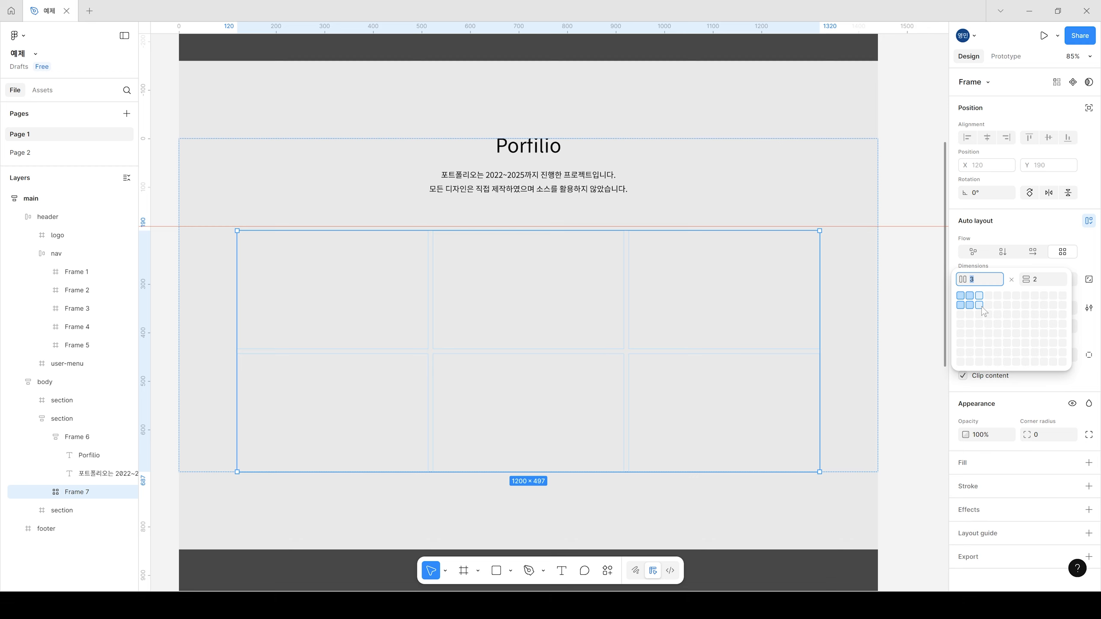
{"action": "left_click", "coordinate": [980, 305]}
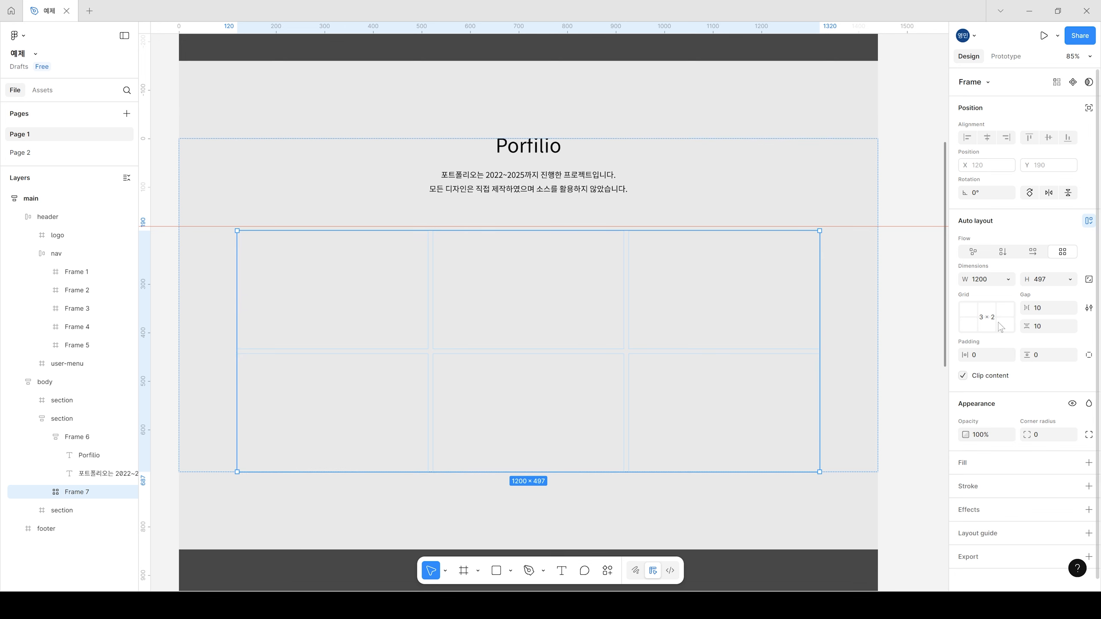
Step: Make the grid frame's width fill its container with a maximum width of 1200
{"action": "left_click", "coordinate": [1013, 280]}
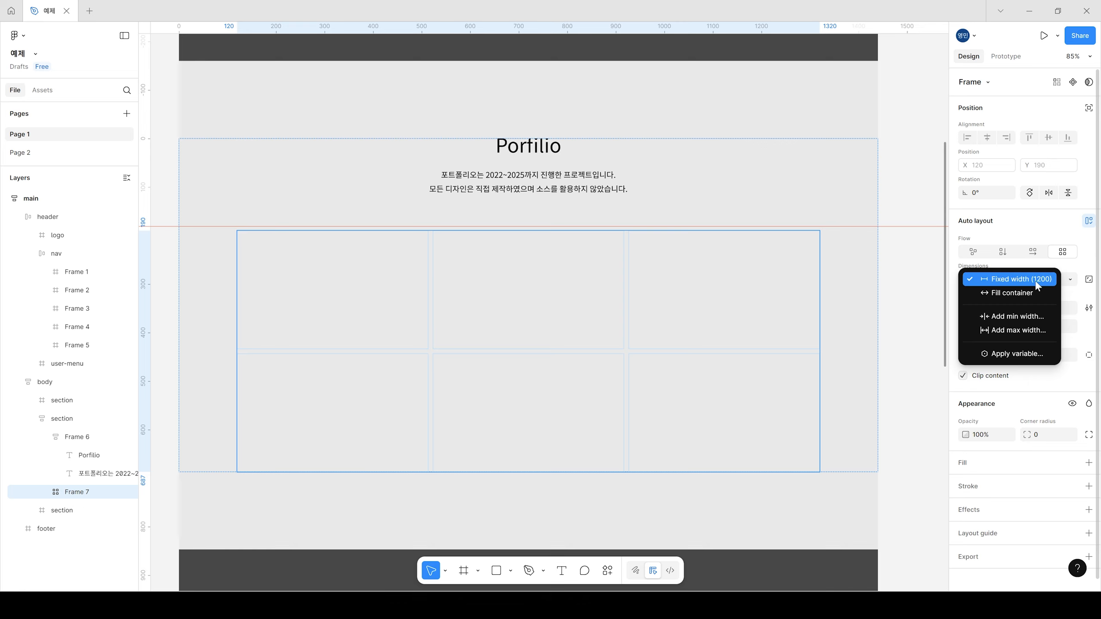
{"action": "left_click", "coordinate": [1014, 294]}
{"action": "left_click", "coordinate": [1009, 281]}
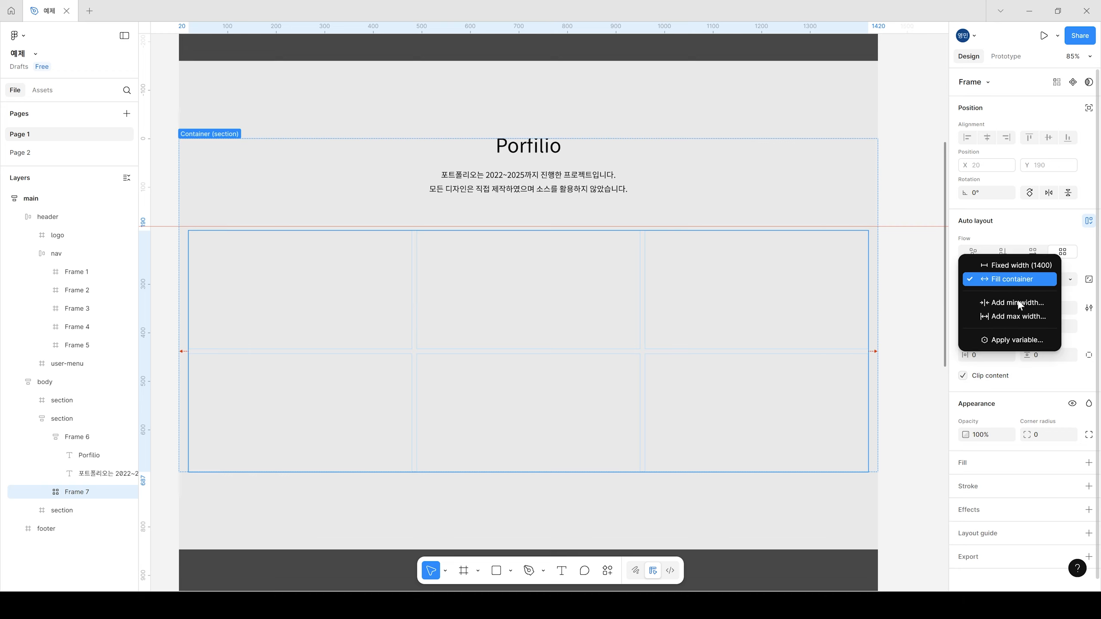
{"action": "left_click", "coordinate": [1016, 318]}
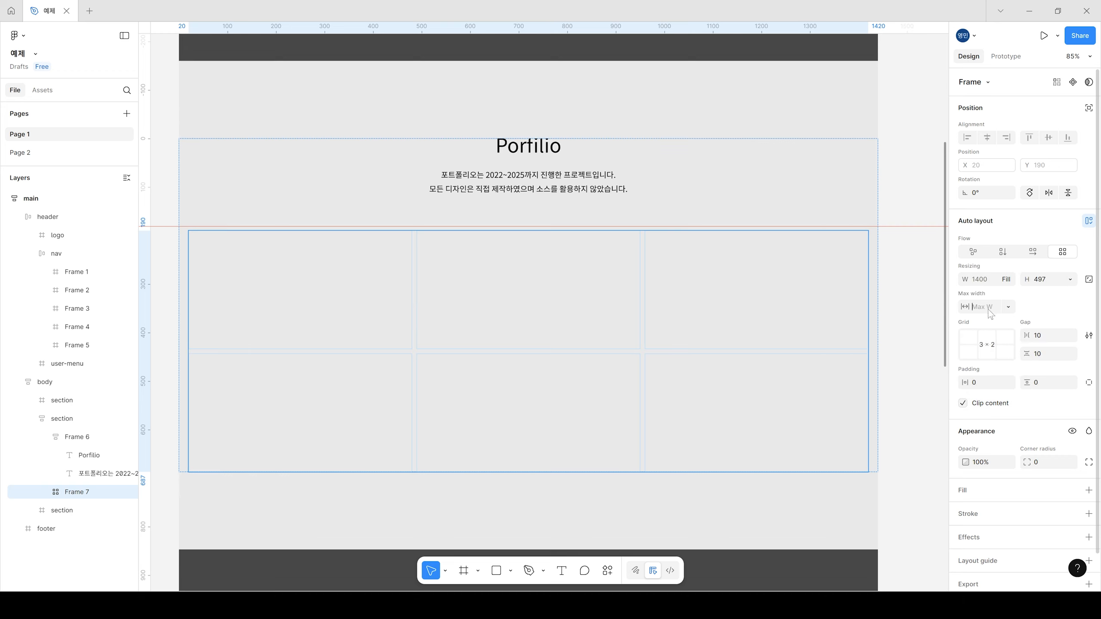
{"action": "type", "text": "1200"}
{"action": "key", "text": "Return"}
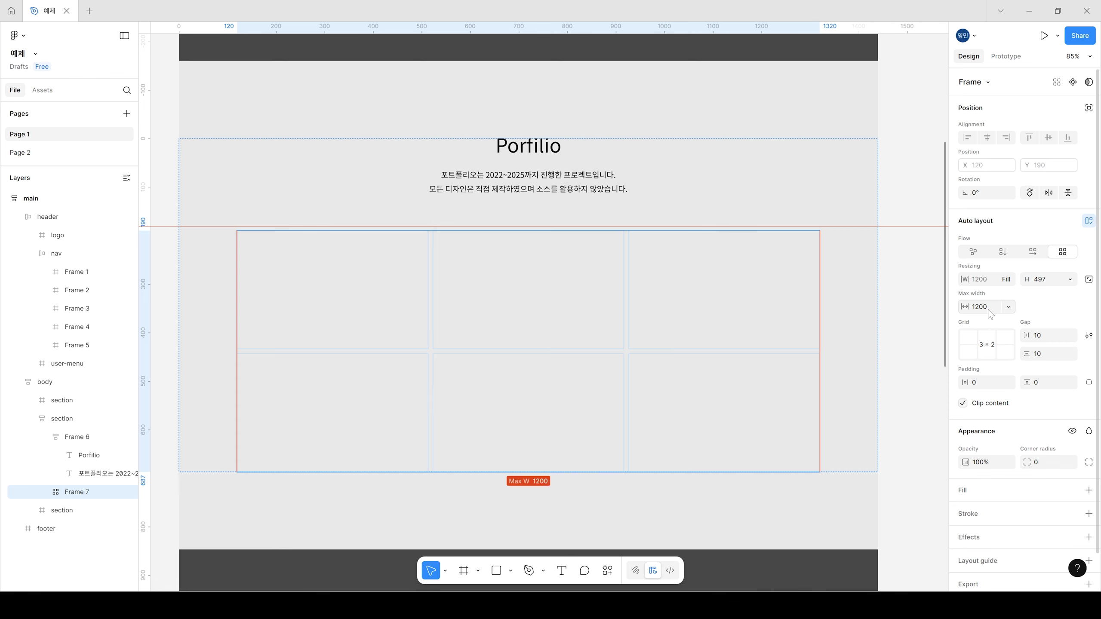
{"action": "left_click", "coordinate": [894, 196]}
Step: Keep the grid frame's height fixed and set its column and row gaps to 20
{"action": "left_click", "coordinate": [686, 302]}
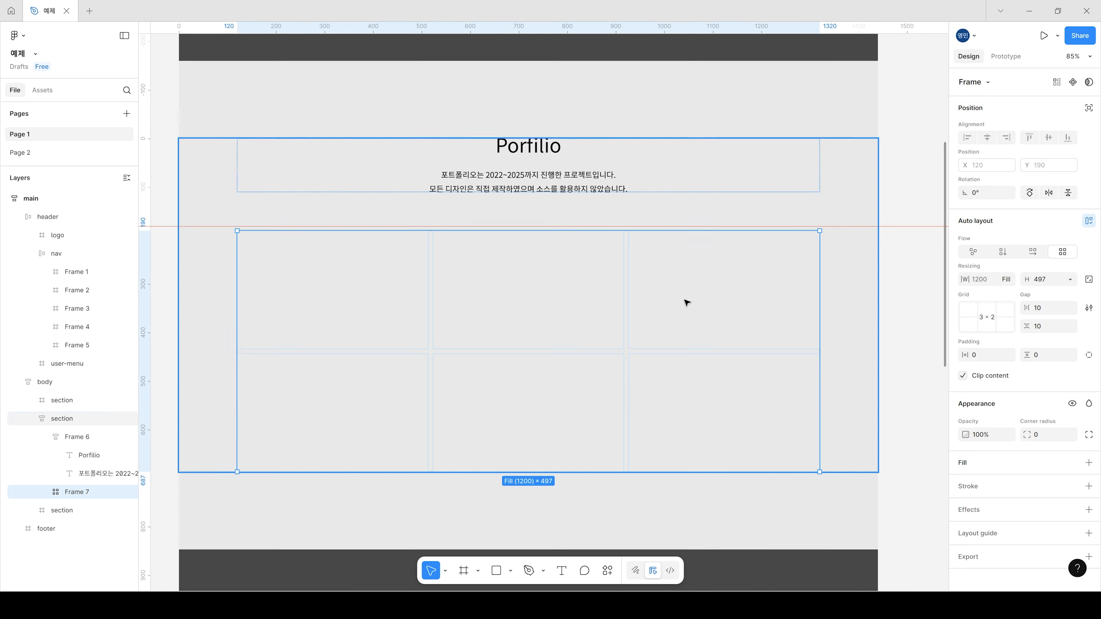
{"action": "left_click", "coordinate": [1070, 280]}
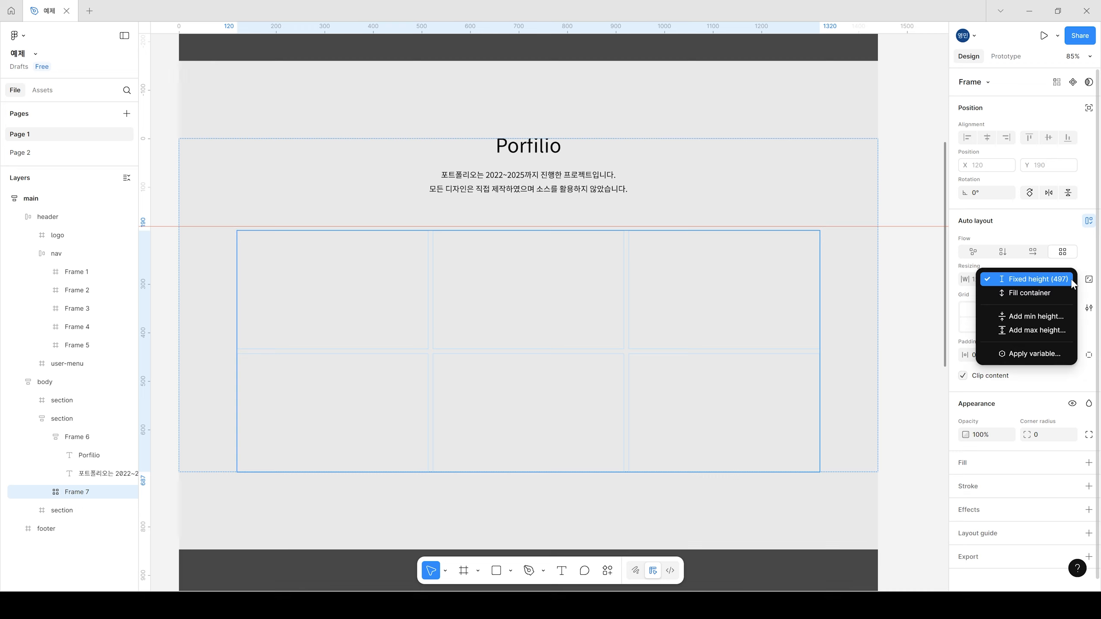
{"action": "left_click", "coordinate": [1047, 281]}
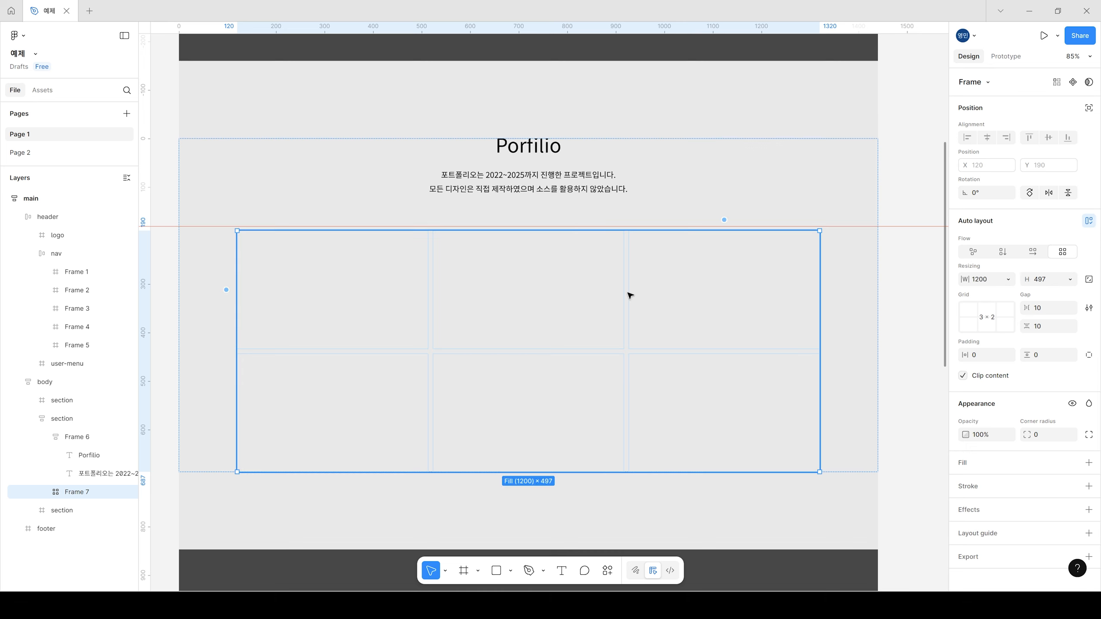
{"action": "left_click", "coordinate": [1050, 309]}
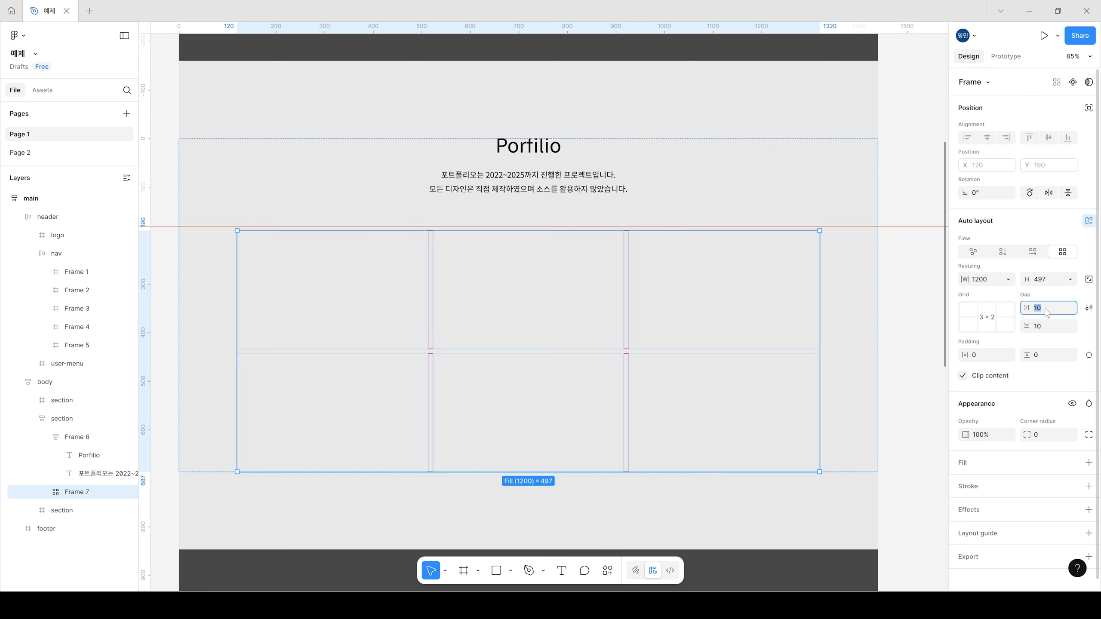
{"action": "type", "text": "20"}
{"action": "left_click", "coordinate": [1054, 330]}
{"action": "type", "text": "20"}
{"action": "key", "text": "Return"}
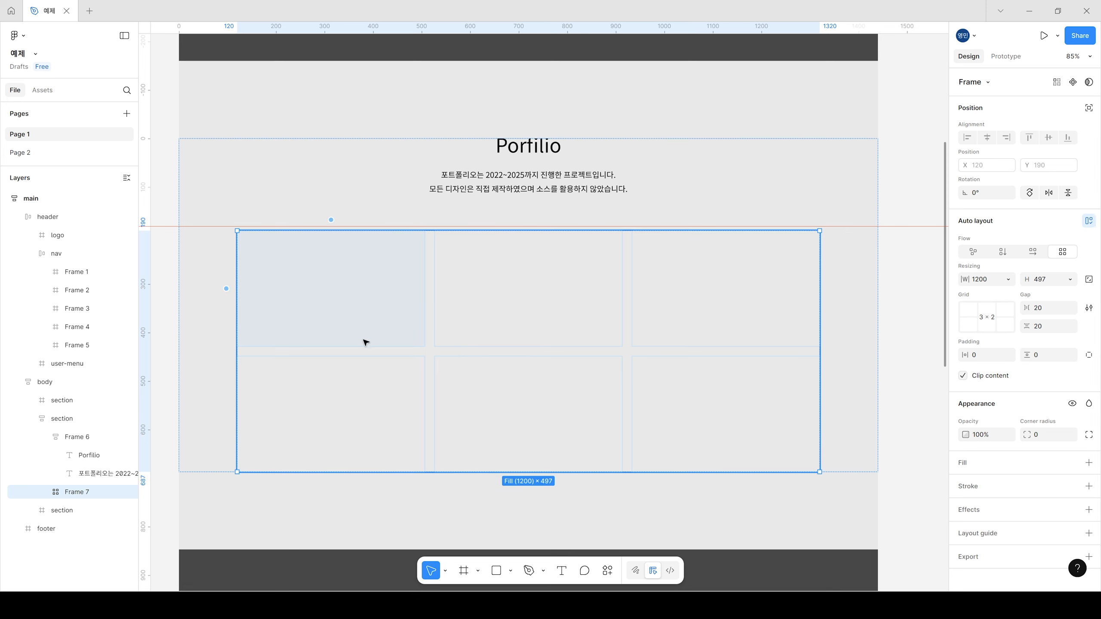
Step: Draw a frame about 387 × 231 in the grid's first cell and stretch it to fill the cell's height
{"action": "key", "text": "f"}
{"action": "left_click_drag", "start_coordinate": [243, 237], "coordinate": [425, 347]}
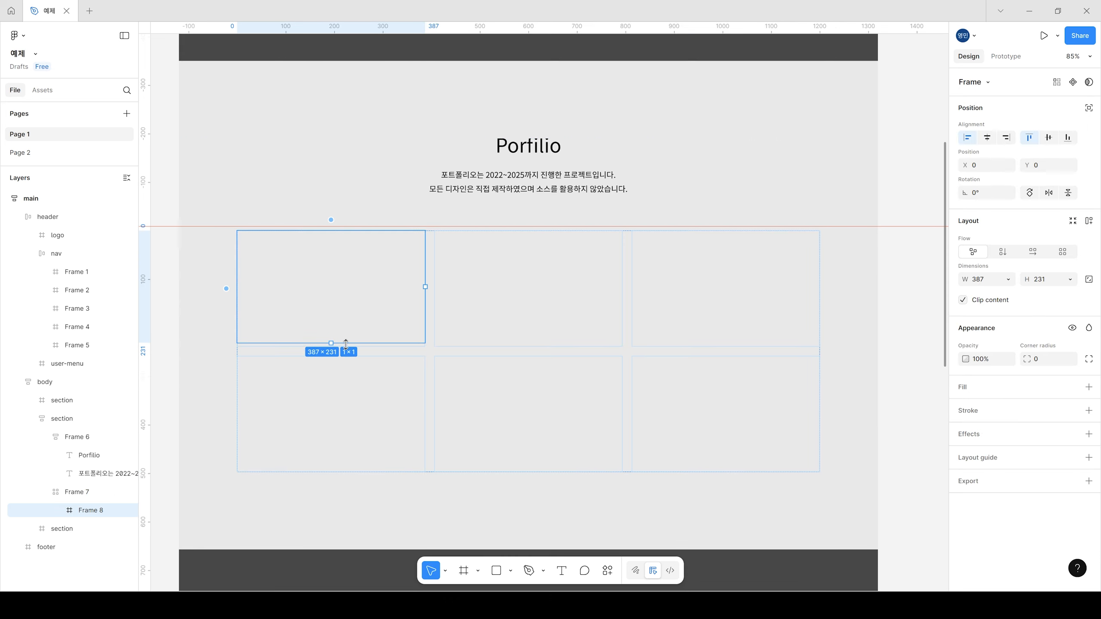
{"action": "left_click_drag", "start_coordinate": [332, 343], "coordinate": [333, 347]}
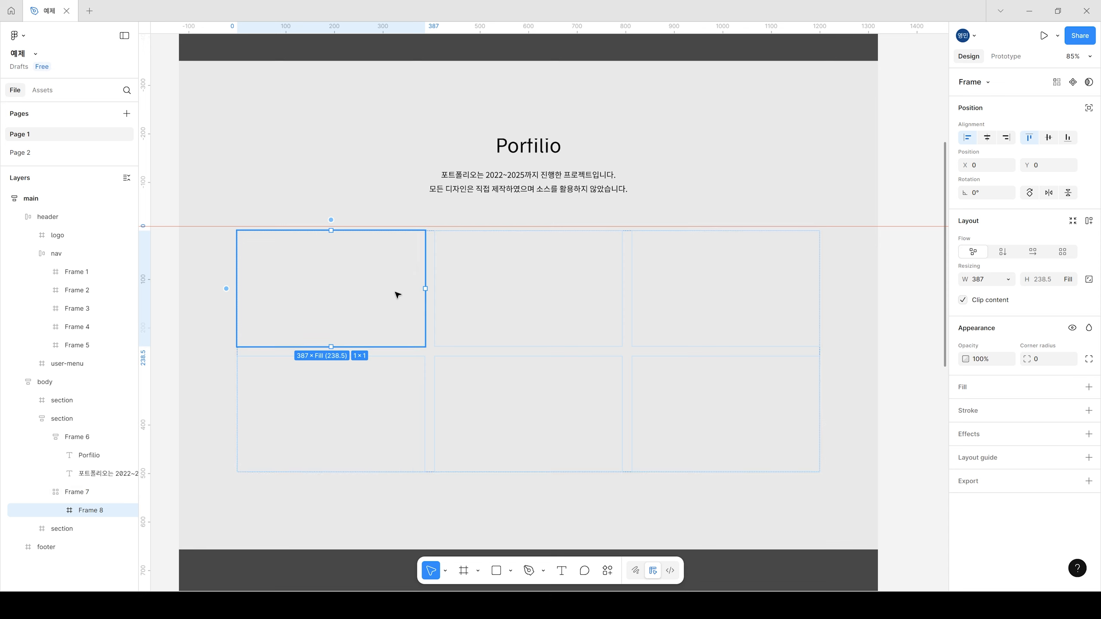
Step: Give the first cell's frame an image fill using 1.jpg and duplicate that fill
{"action": "left_click", "coordinate": [965, 392]}
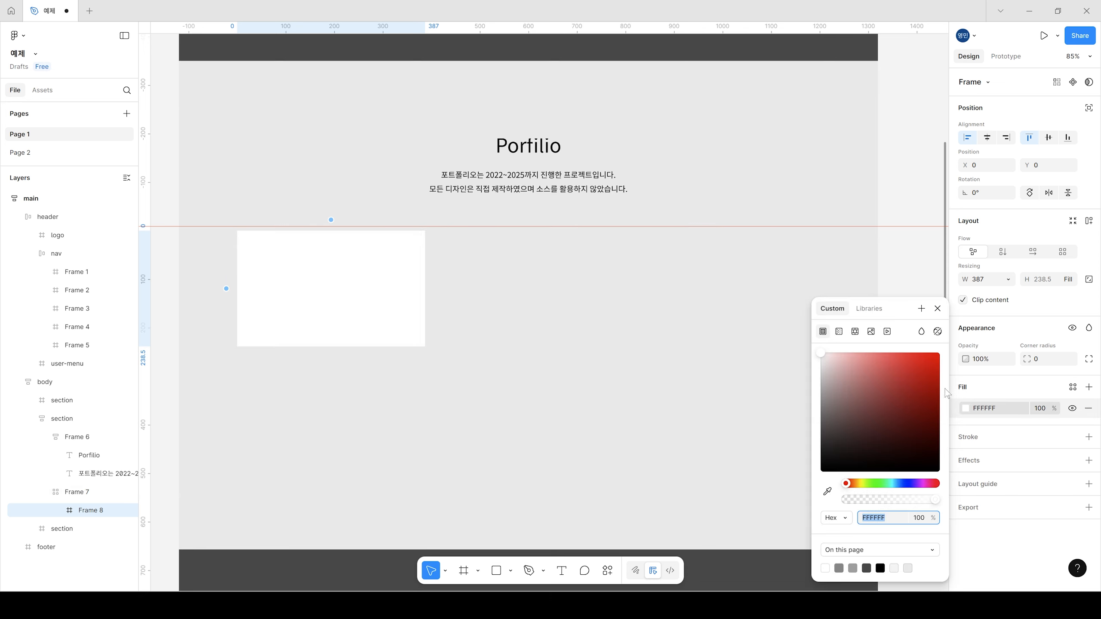
{"action": "left_click", "coordinate": [871, 332]}
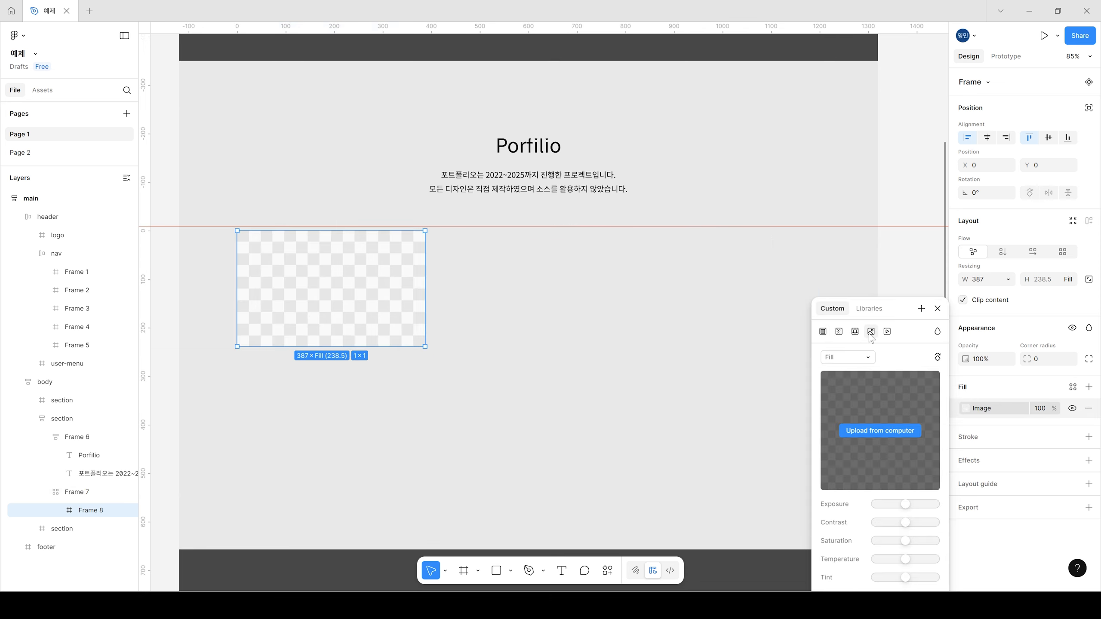
{"action": "left_click", "coordinate": [876, 431]}
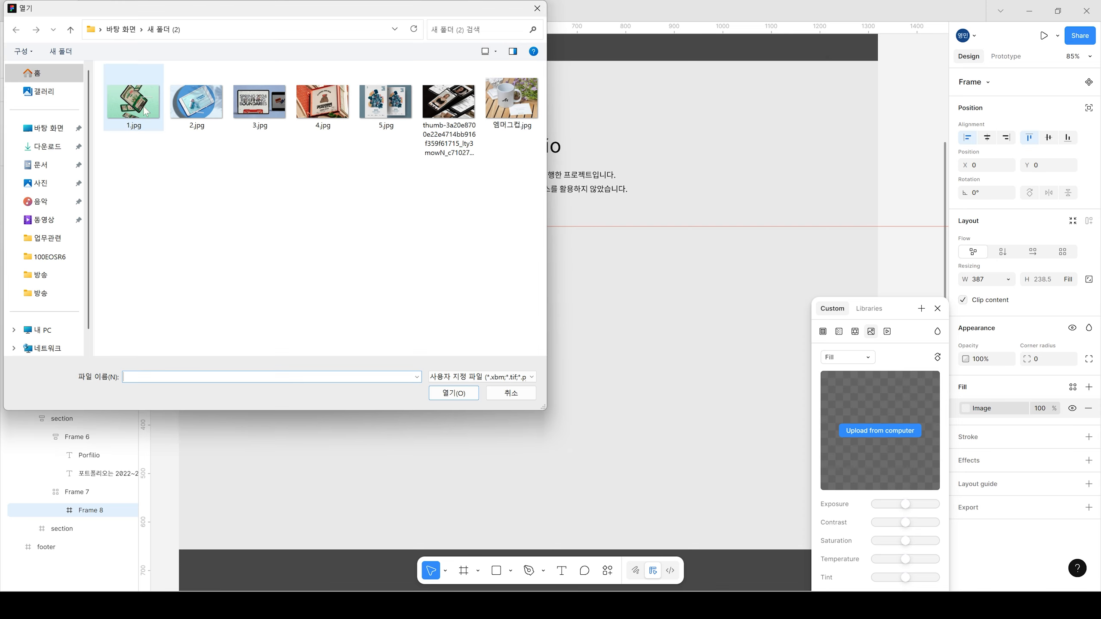
{"action": "double_click", "coordinate": [127, 96]}
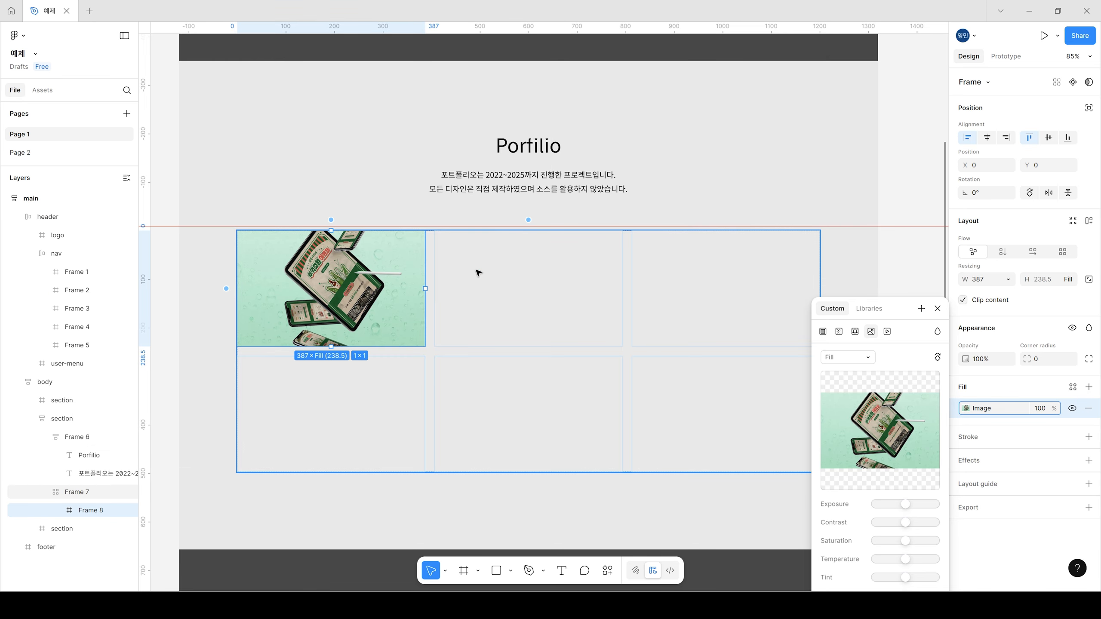
{"action": "key", "text": "ctrl+v"}
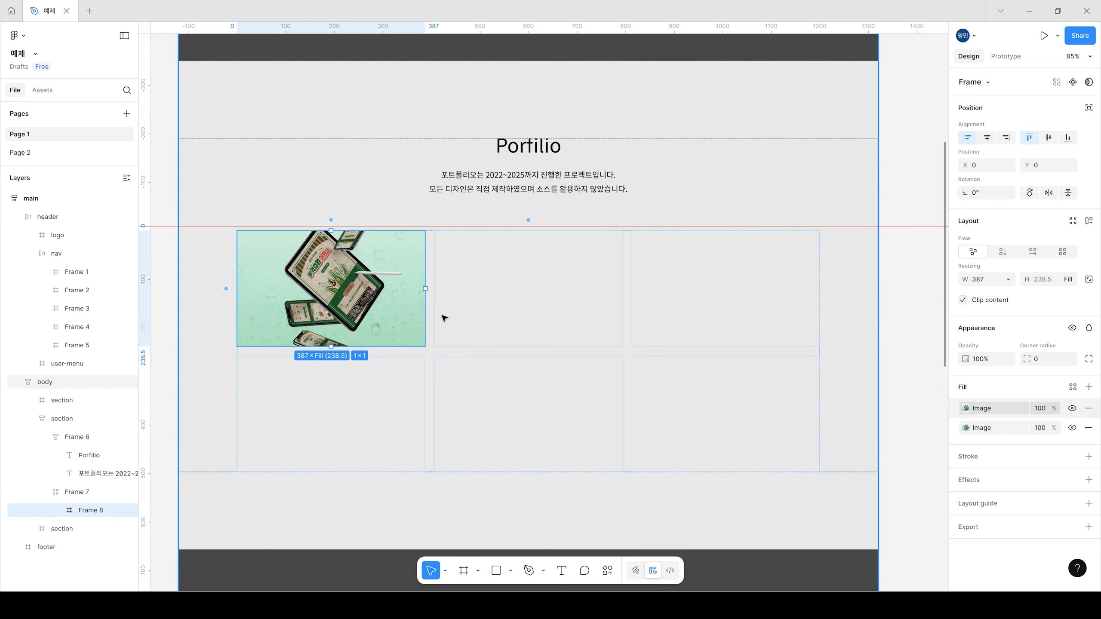
Step: Duplicate the first cell's image frame into the other five cells of the grid
{"action": "key", "text": "ctrl+d"}
{"action": "key", "text": "ctrl+d"}
{"action": "key", "text": "ctrl+d"}
{"action": "key", "text": "ctrl+d"}
{"action": "key", "text": "ctrl+d"}
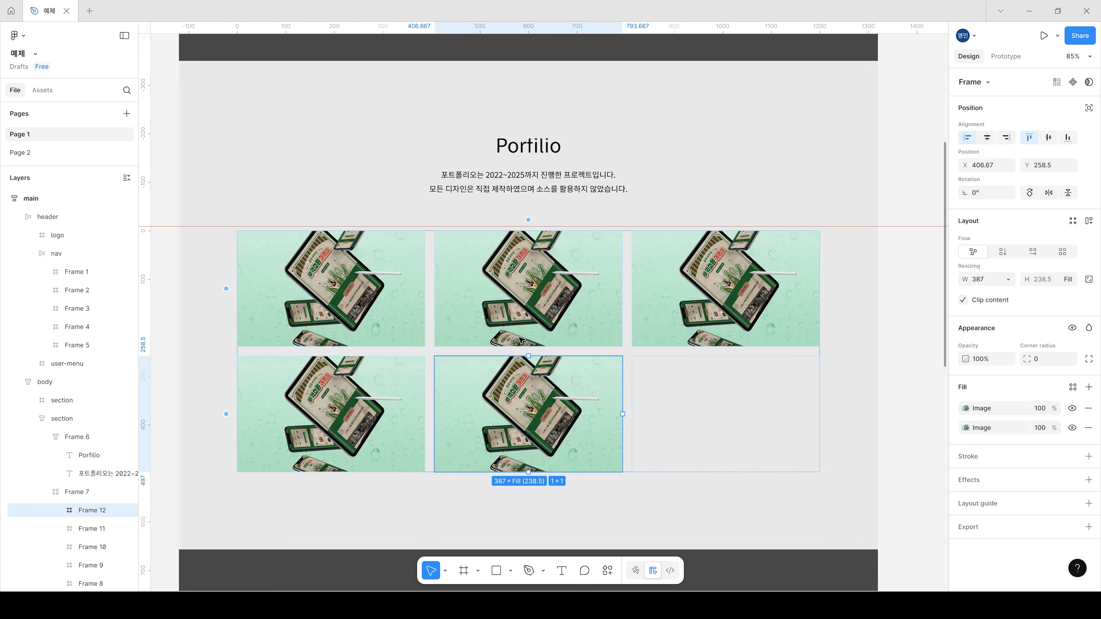
Step: Remove the duplicate image fill from each of the six frames, leaving one image fill per cell
{"action": "left_click", "coordinate": [504, 293]}
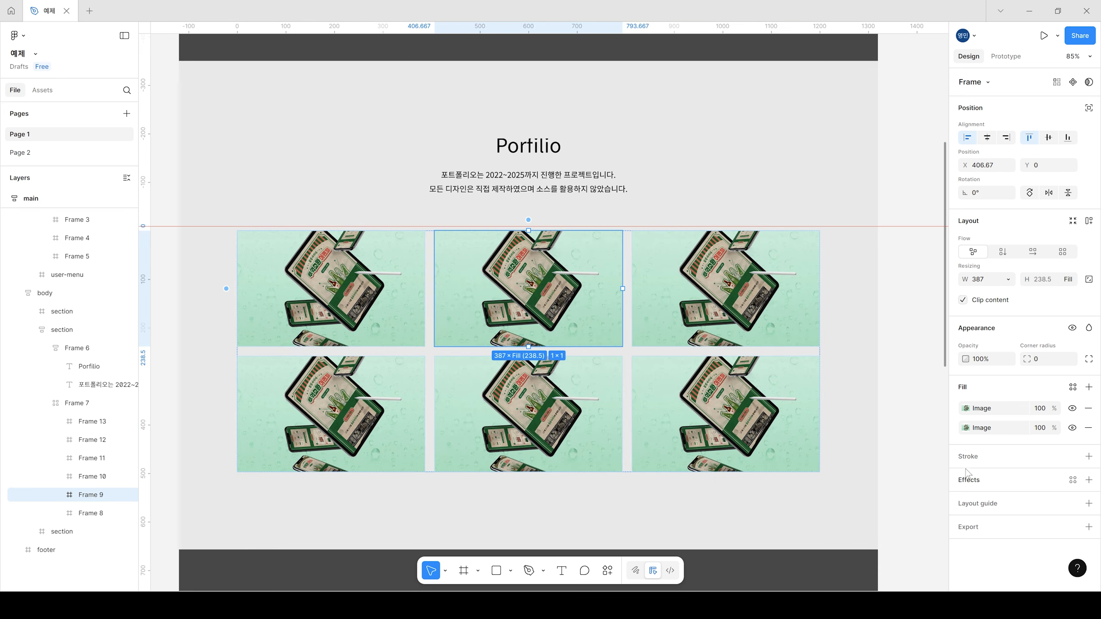
{"action": "left_click", "coordinate": [330, 300]}
{"action": "left_click", "coordinate": [513, 305]}
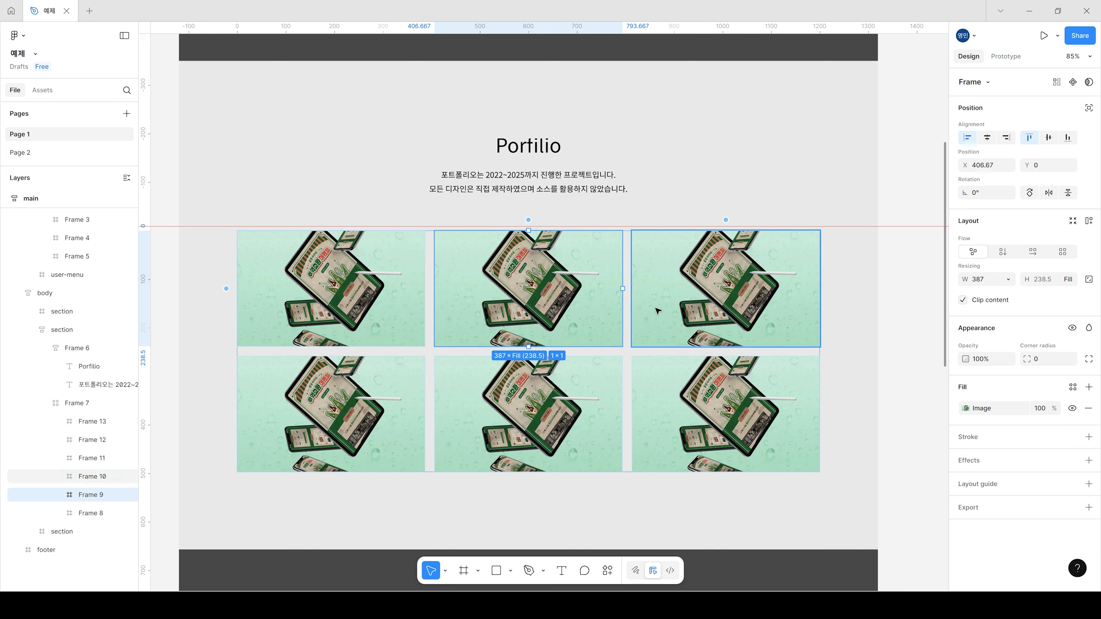
{"action": "left_click", "coordinate": [762, 314]}
{"action": "left_click", "coordinate": [1088, 408]}
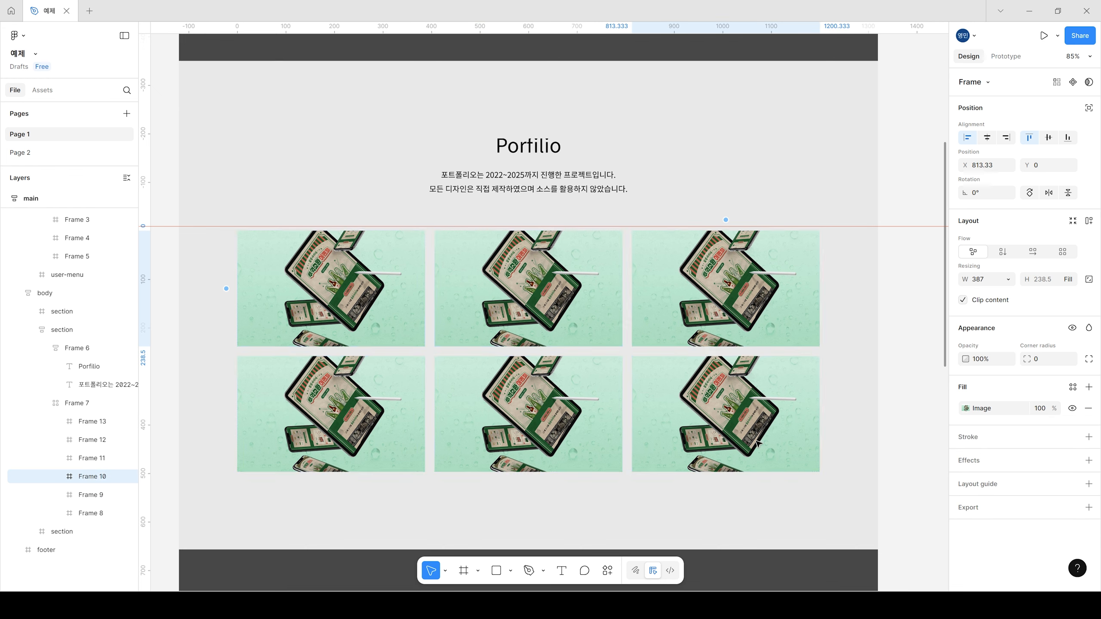
{"action": "key", "text": "Tab"}
{"action": "left_click", "coordinate": [1088, 408]}
{"action": "key", "text": "Tab"}
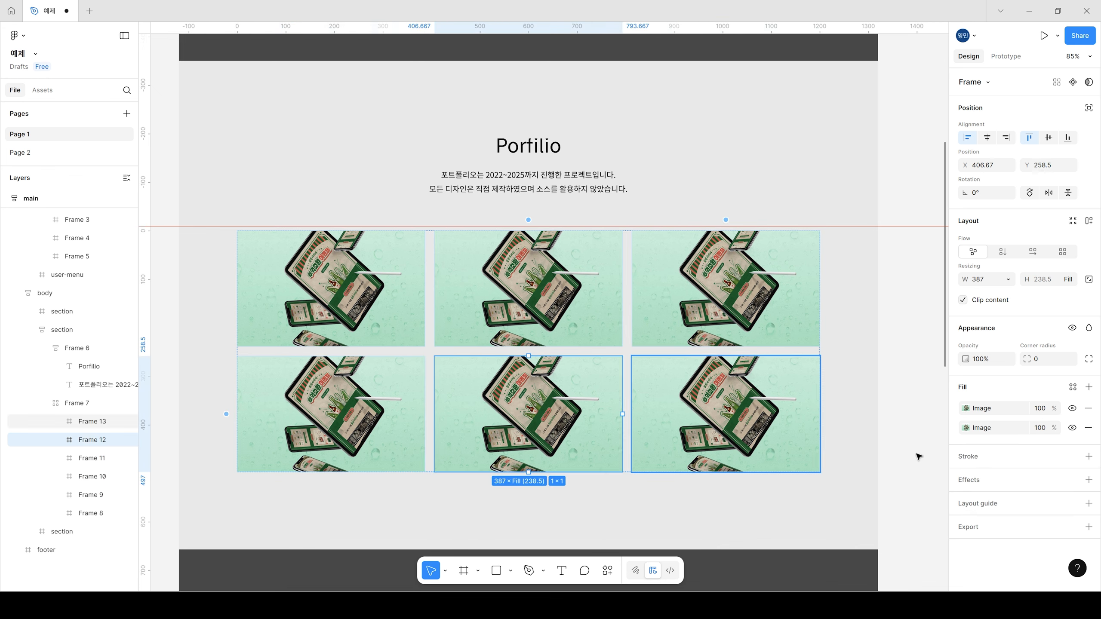
{"action": "left_click", "coordinate": [1089, 408]}
{"action": "key", "text": "Tab"}
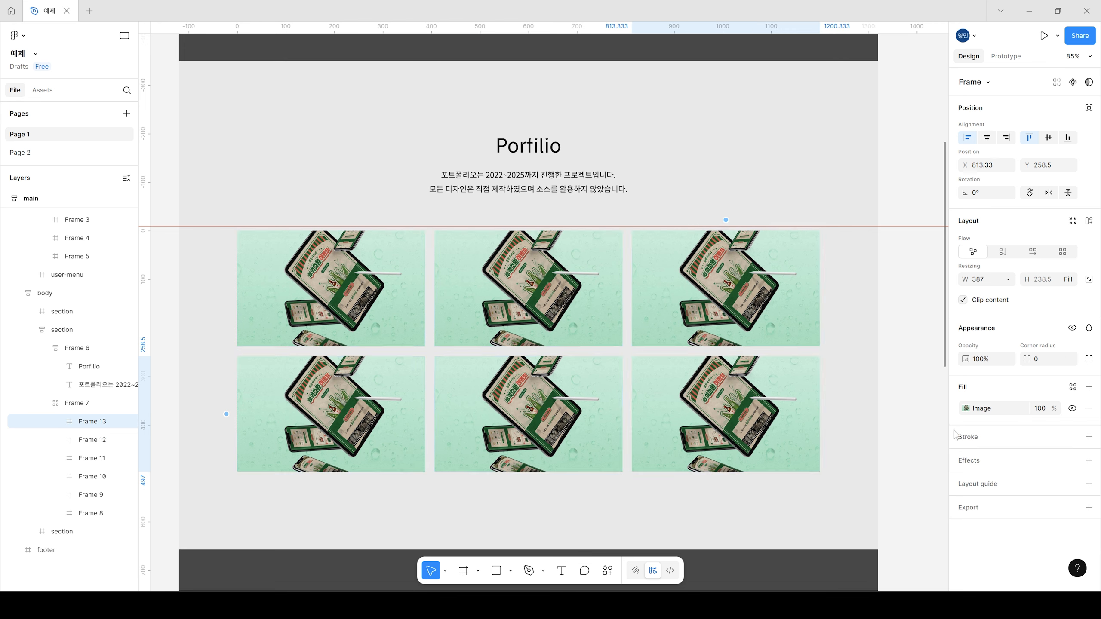
{"action": "left_click", "coordinate": [381, 307]}
{"action": "left_click", "coordinate": [1088, 408]}
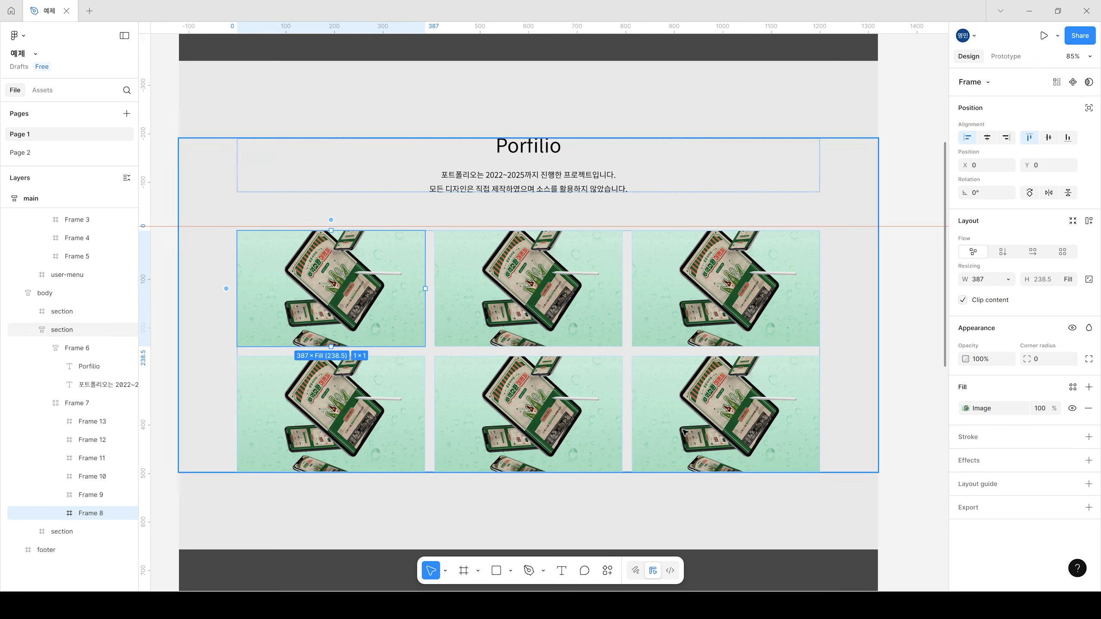
Step: Replace the image fill of the top row's middle frame with 2.jpg
{"action": "key", "text": "Tab"}
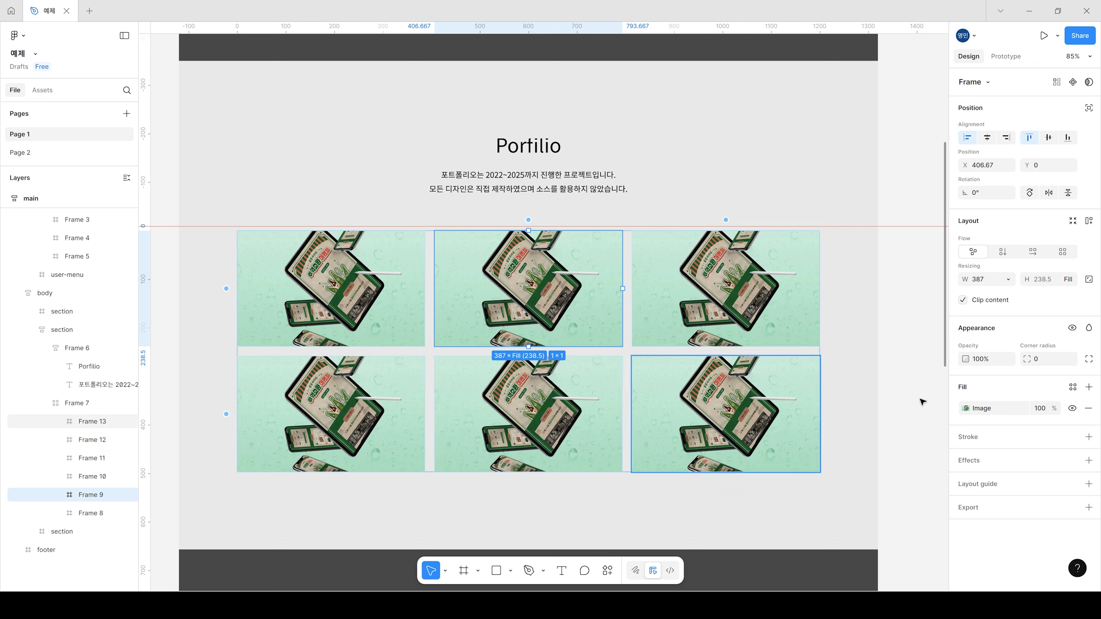
{"action": "left_click", "coordinate": [966, 408]}
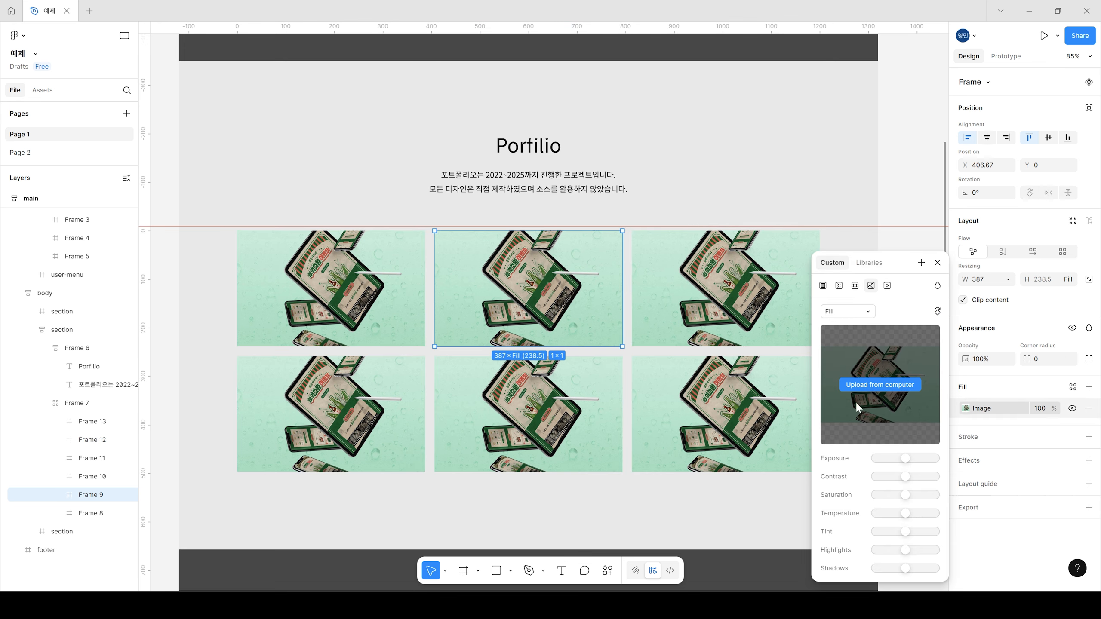
{"action": "left_click", "coordinate": [863, 386]}
{"action": "double_click", "coordinate": [195, 99]}
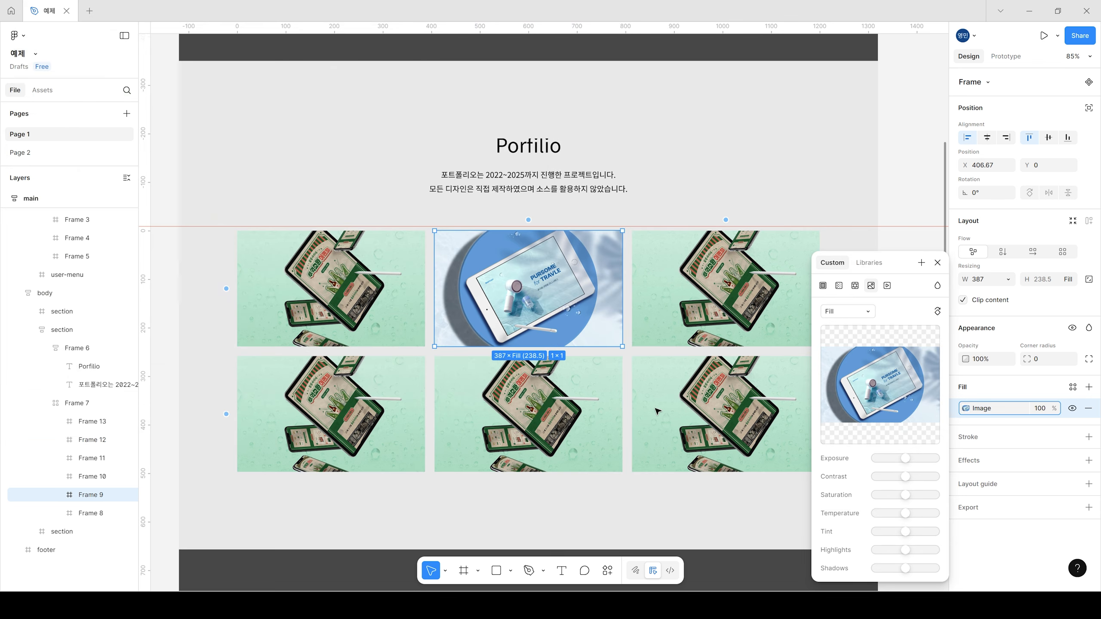
Step: Replace the image fill of the top row's third frame with 3.jpg and deselect the frame
{"action": "left_click", "coordinate": [669, 287]}
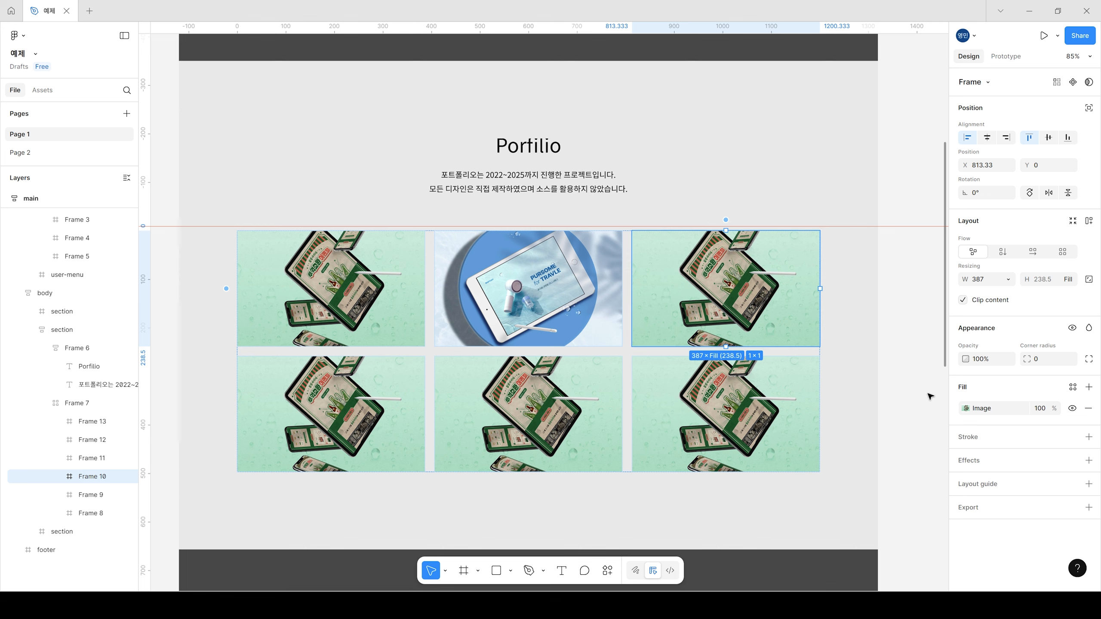
{"action": "left_click", "coordinate": [966, 409]}
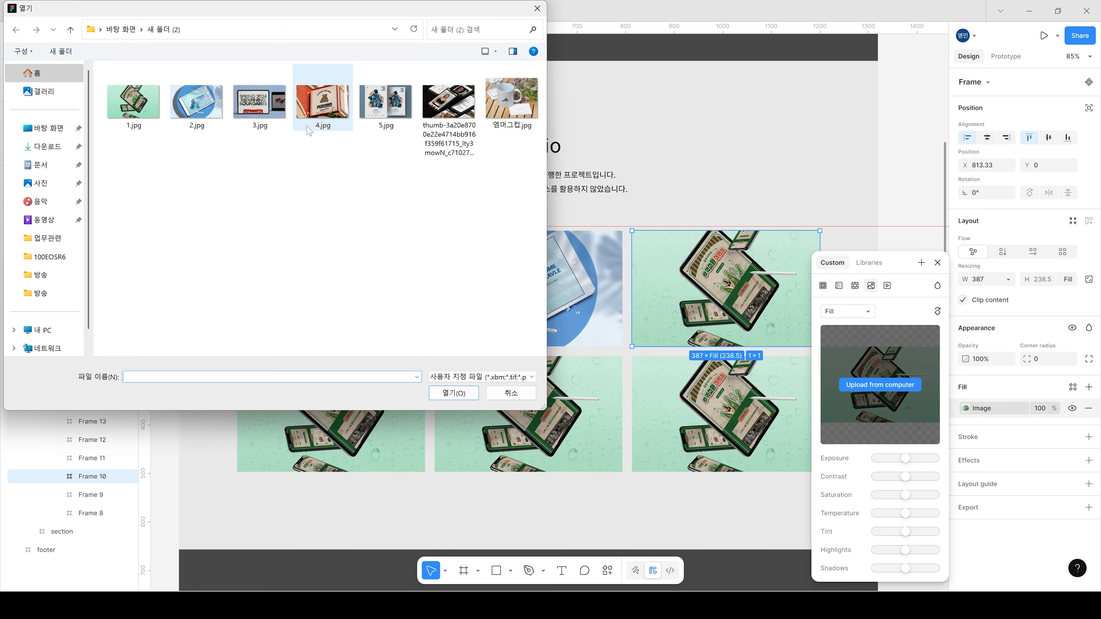
{"action": "double_click", "coordinate": [273, 118]}
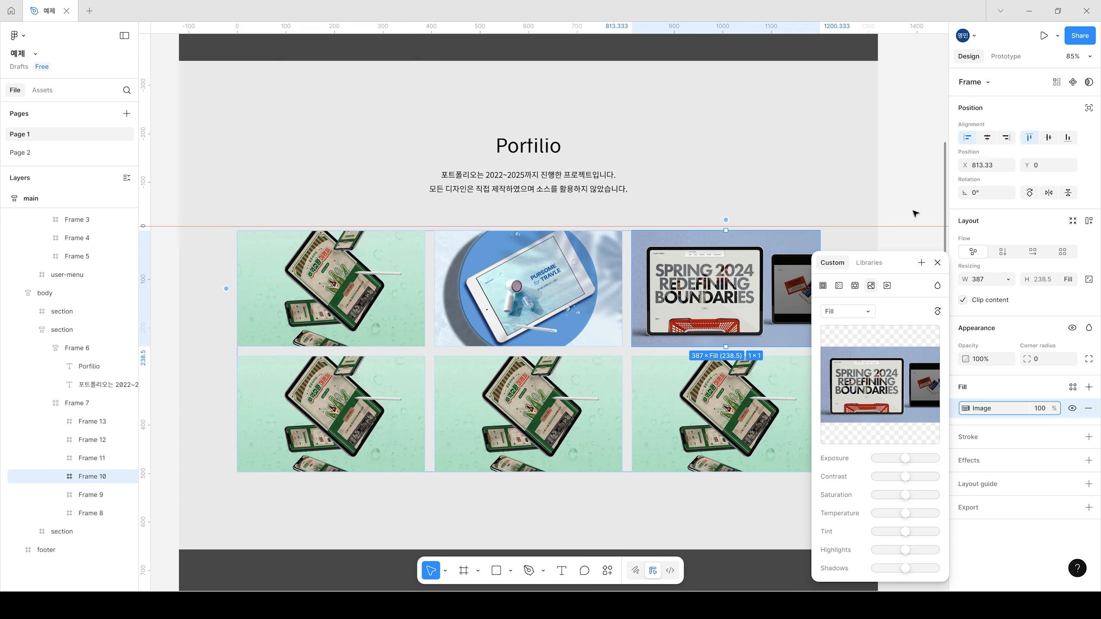
{"action": "left_click", "coordinate": [918, 173]}
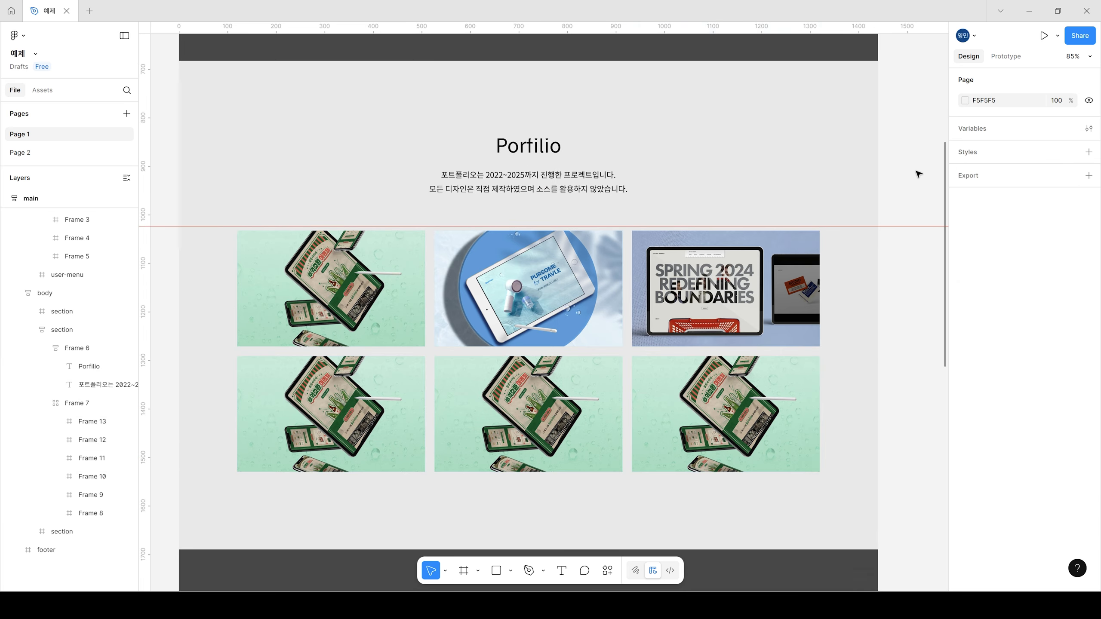
Step: Try reordering the first two image frames in the grid's top row and restore their original order
{"action": "left_click", "coordinate": [429, 356]}
{"action": "left_click", "coordinate": [429, 356]}
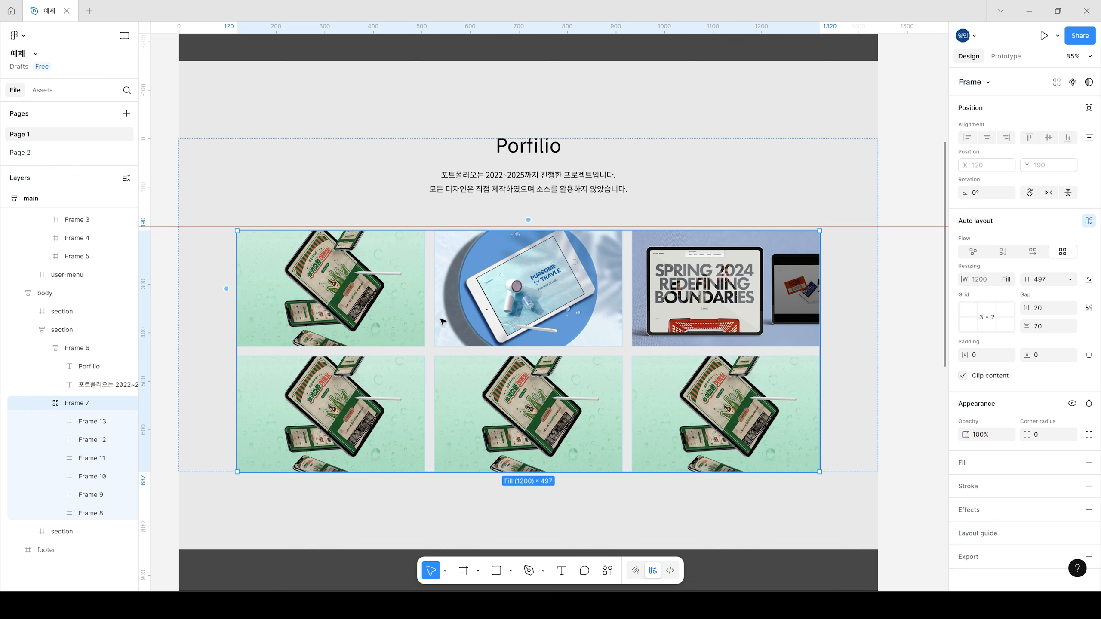
{"action": "double_click", "coordinate": [380, 338]}
{"action": "left_click_drag", "start_coordinate": [391, 330], "coordinate": [527, 332]}
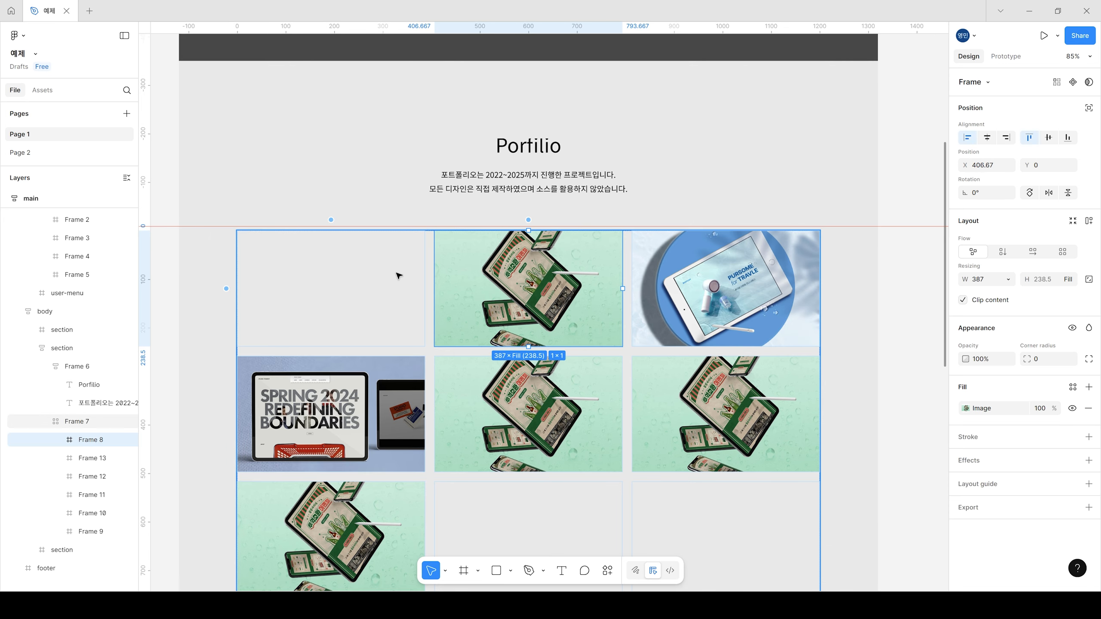
{"action": "key", "text": "ctrl+z"}
{"action": "left_click_drag", "start_coordinate": [464, 325], "coordinate": [364, 333]}
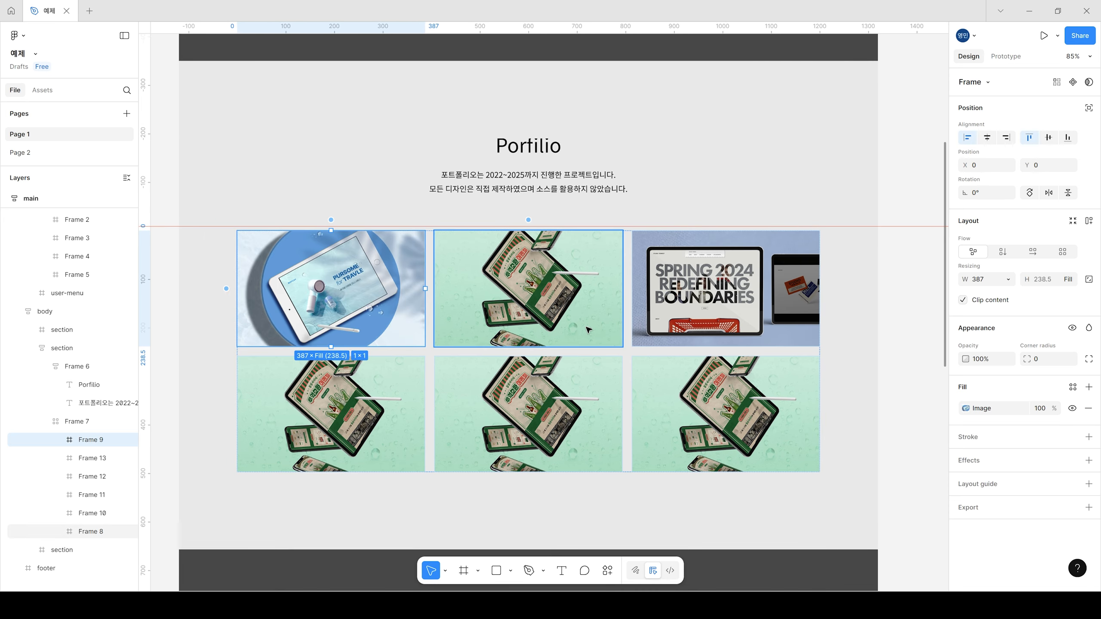
{"action": "key", "text": "Right"}
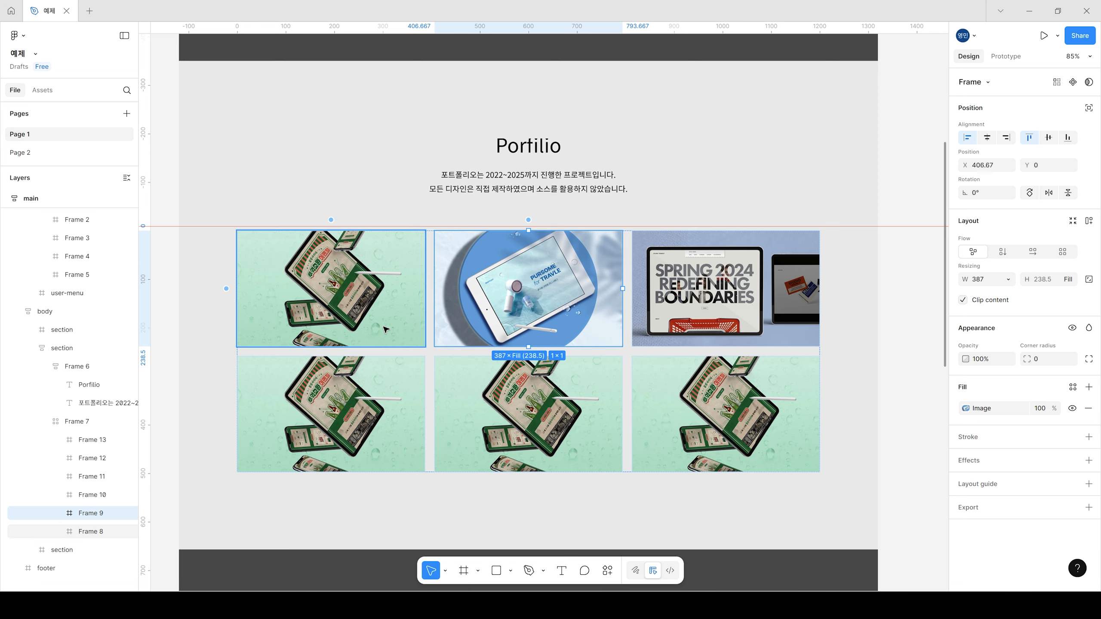
Step: Move the blue tablet image frame from the top-middle cell out onto the empty canvas beside the page
{"action": "scroll", "coordinate": [372, 334], "scroll_direction": "down", "scroll_amount": 3}
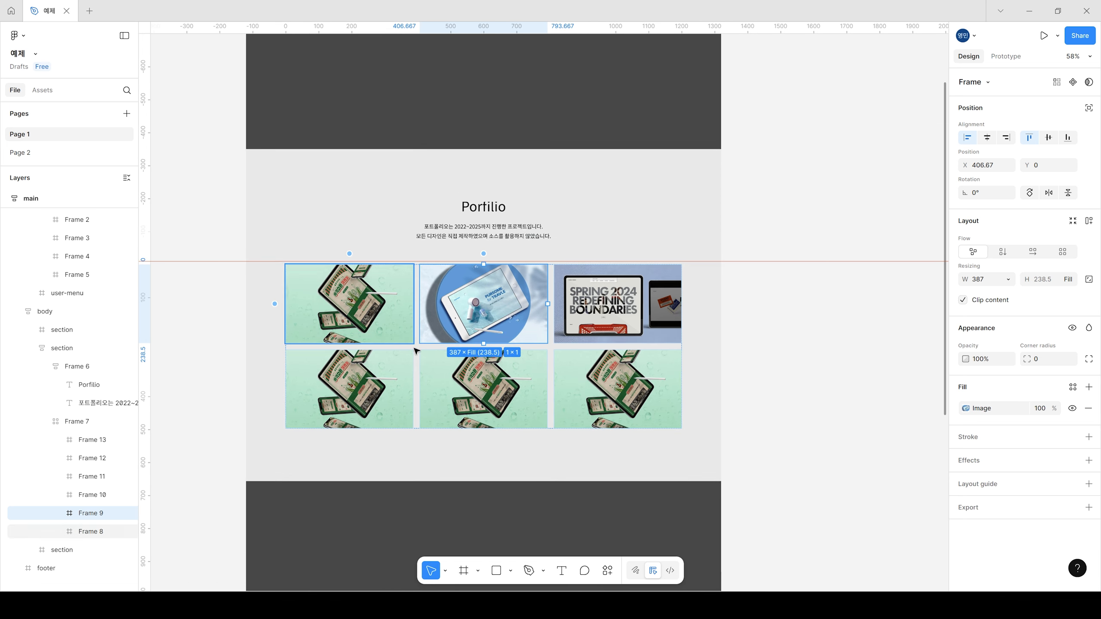
{"action": "scroll", "coordinate": [390, 320], "scroll_direction": "right", "scroll_amount": 2}
{"action": "left_click_drag", "start_coordinate": [438, 311], "coordinate": [820, 311]}
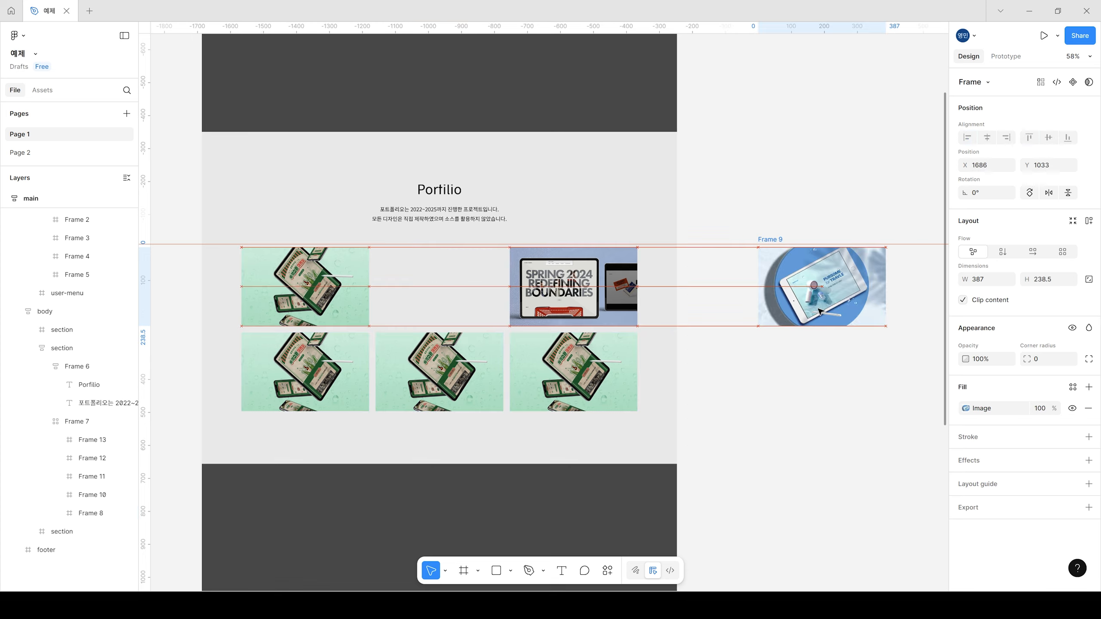
Step: Try dropping the blue tablet frame onto the occupied bottom-middle cell and undo the move
{"action": "double_click", "coordinate": [586, 308]}
{"action": "double_click", "coordinate": [586, 307]}
{"action": "left_click", "coordinate": [849, 308]}
{"action": "left_click_drag", "start_coordinate": [850, 307], "coordinate": [454, 326]}
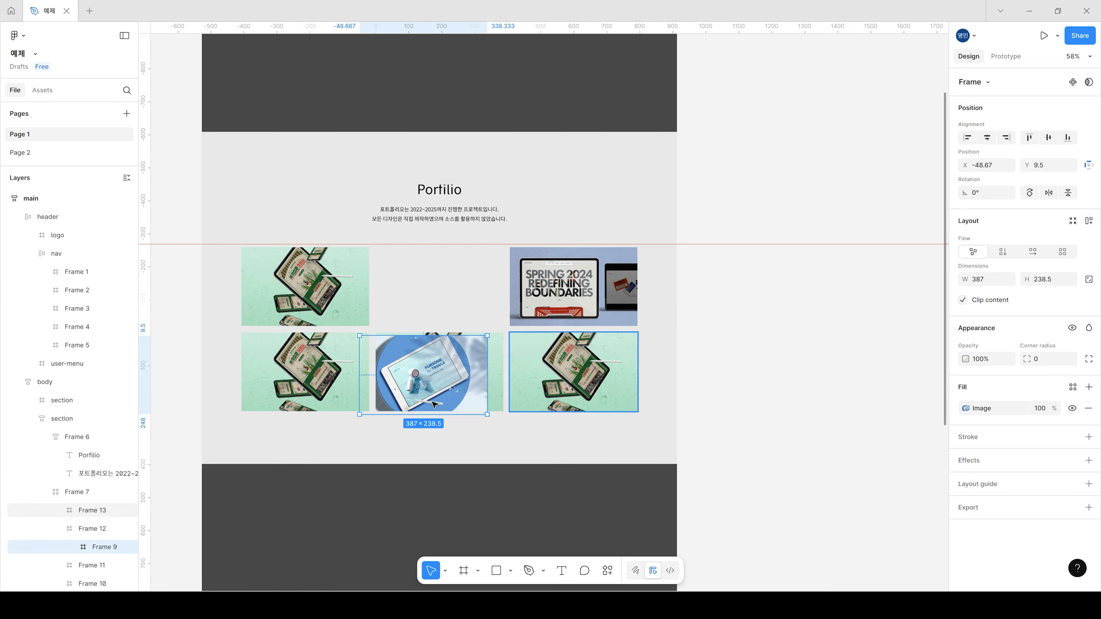
{"action": "key", "text": "ctrl+z"}
Step: Move the bottom-middle green image frame to the empty top-middle cell and put the blue tablet frame in the bottom-middle cell
{"action": "double_click", "coordinate": [478, 382]}
{"action": "double_click", "coordinate": [433, 391]}
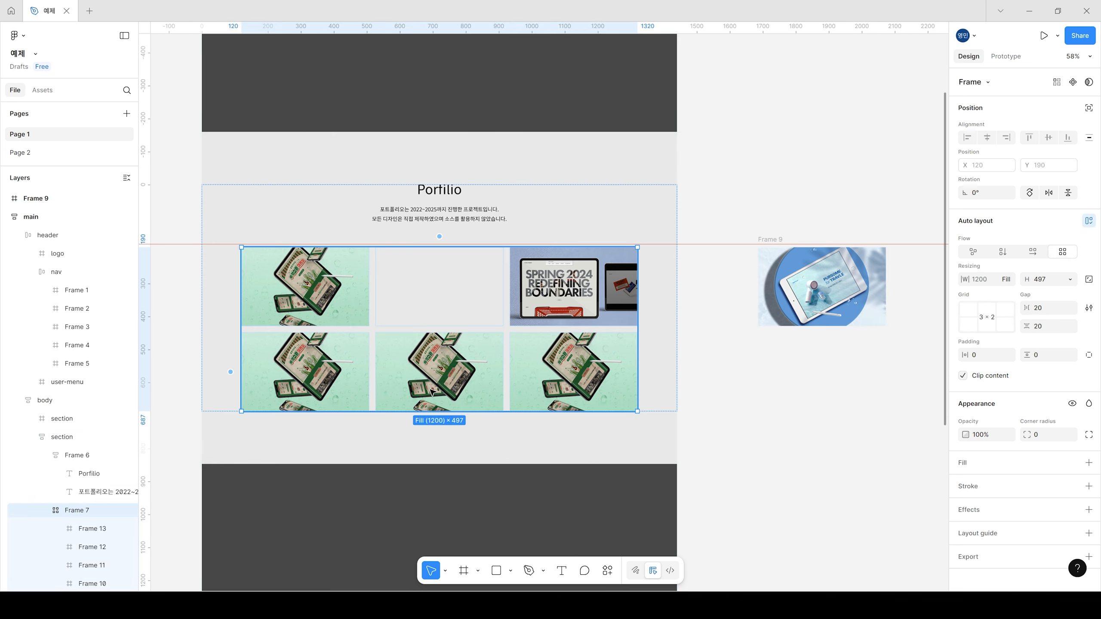
{"action": "double_click", "coordinate": [435, 390]}
{"action": "left_click_drag", "start_coordinate": [436, 390], "coordinate": [789, 378]}
{"action": "left_click_drag", "start_coordinate": [802, 300], "coordinate": [472, 389]}
{"action": "left_click_drag", "start_coordinate": [800, 385], "coordinate": [392, 313]}
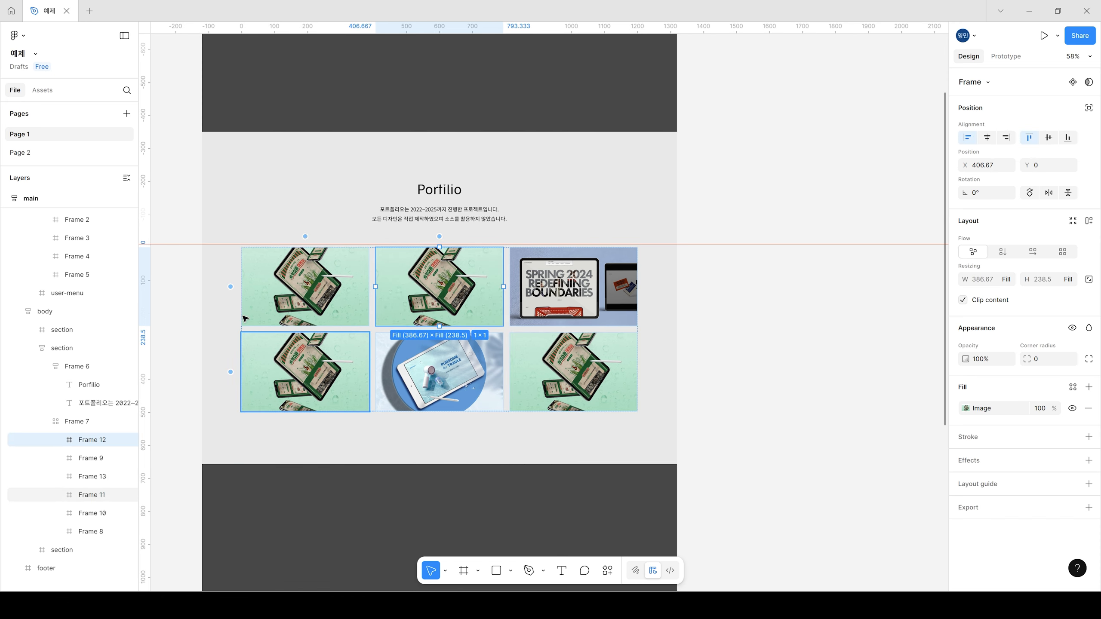
{"action": "left_click_drag", "start_coordinate": [364, 322], "coordinate": [530, 362]}
{"action": "left_click", "coordinate": [836, 374]}
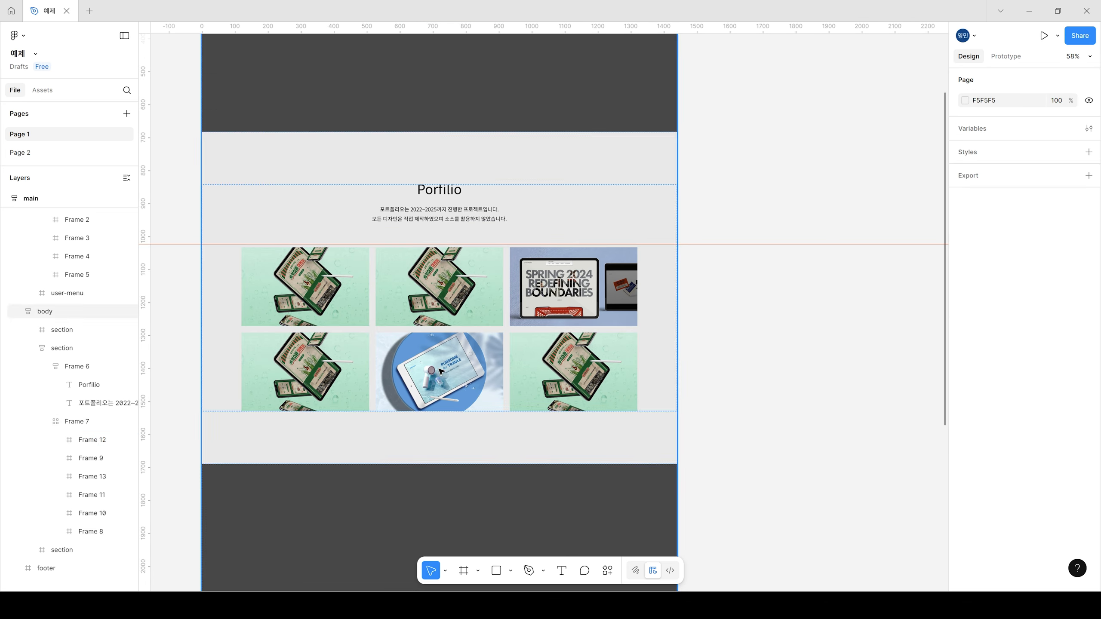
Step: Try resizing the grid's middle column by its edge and undo the change
{"action": "scroll", "coordinate": [376, 352], "scroll_direction": "up", "scroll_amount": 2, "text": "ctrl"}
{"action": "left_click_drag", "start_coordinate": [600, 316], "coordinate": [653, 341]}
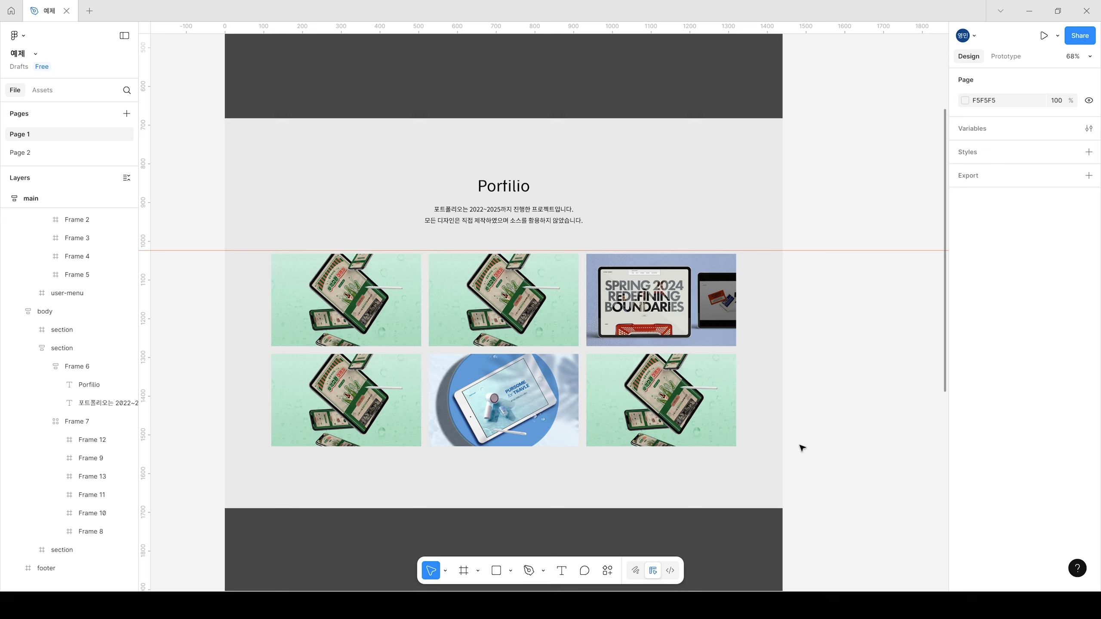
{"action": "left_click_drag", "start_coordinate": [841, 356], "coordinate": [831, 366]}
{"action": "left_click", "coordinate": [570, 364]}
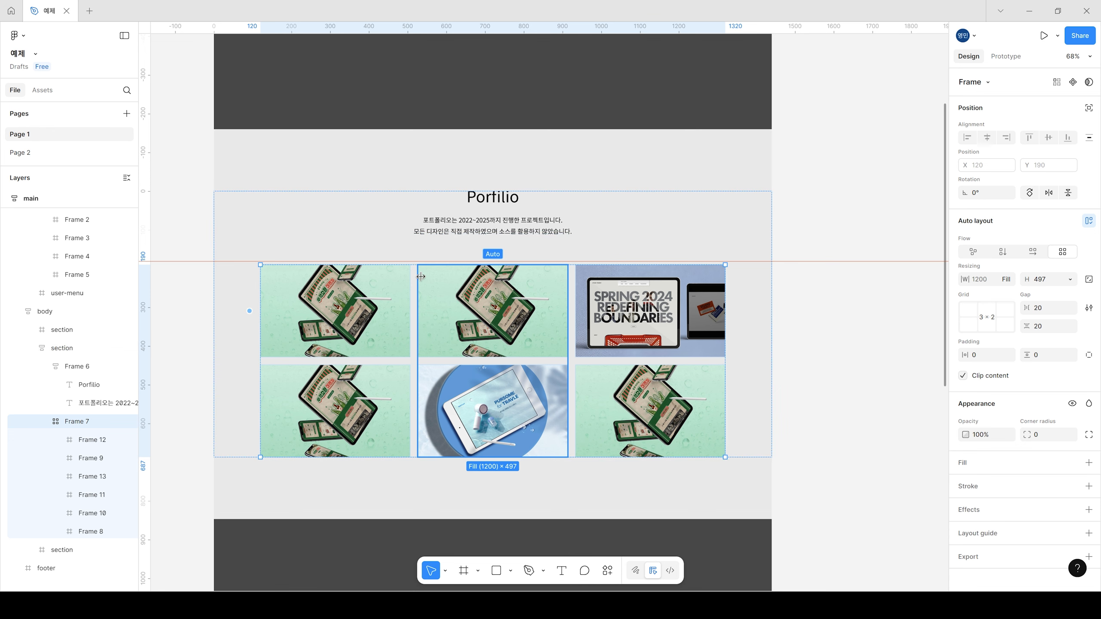
{"action": "left_click_drag", "start_coordinate": [568, 357], "coordinate": [547, 358]}
{"action": "key", "text": "ctrl+z"}
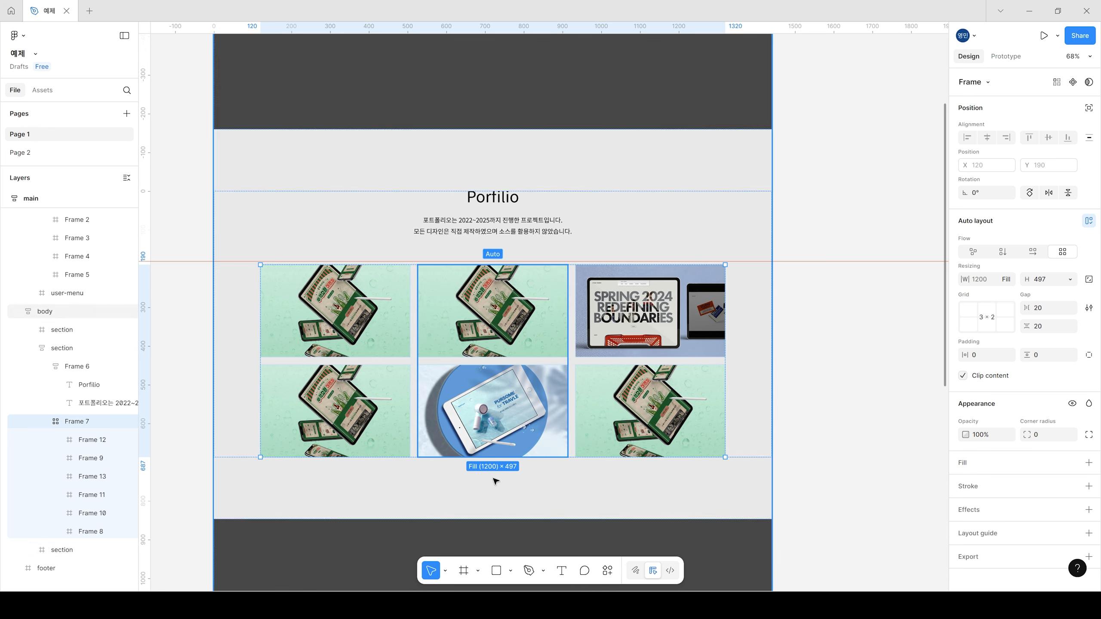
{"action": "left_click", "coordinate": [898, 350]}
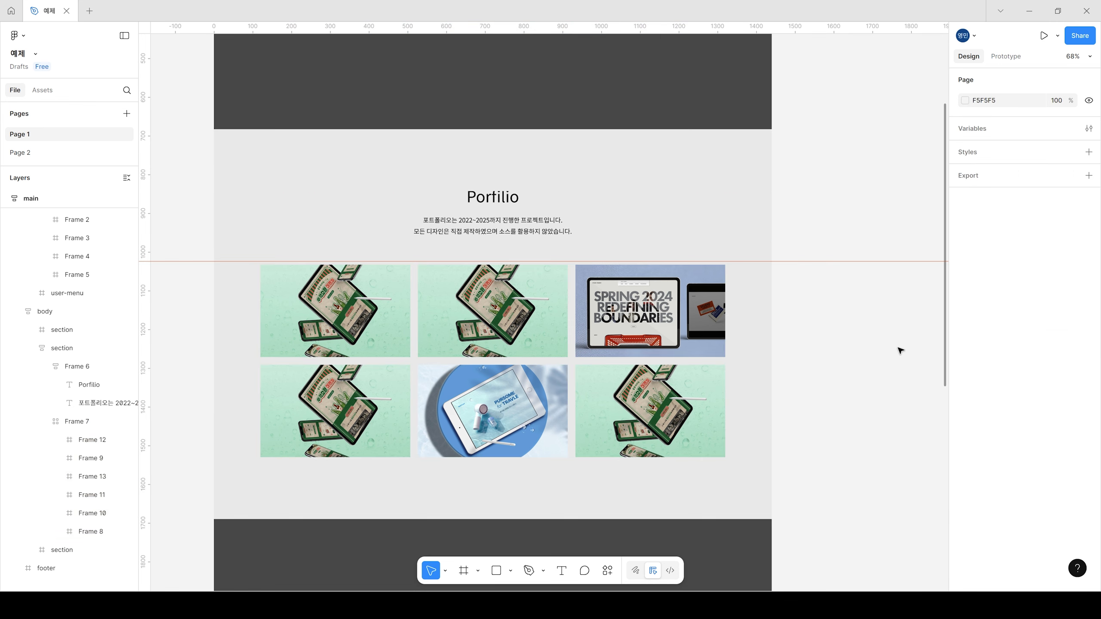
Step: Delete the green image frame in the grid's bottom-right cell
{"action": "double_click", "coordinate": [673, 409]}
{"action": "double_click", "coordinate": [675, 410]}
{"action": "left_click", "coordinate": [676, 414]}
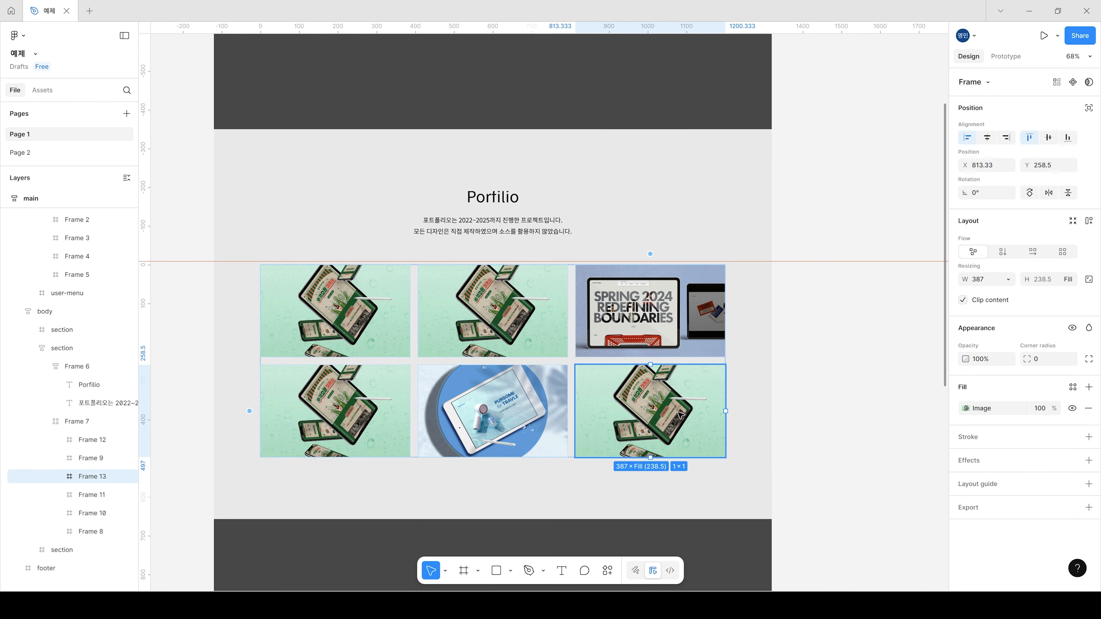
{"action": "key", "text": "Delete"}
Step: Stretch the top-right SPRING 2024 image frame down over the empty cell so it spans 1 × 2 cells
{"action": "double_click", "coordinate": [665, 318]}
{"action": "double_click", "coordinate": [666, 317]}
{"action": "double_click", "coordinate": [665, 317]}
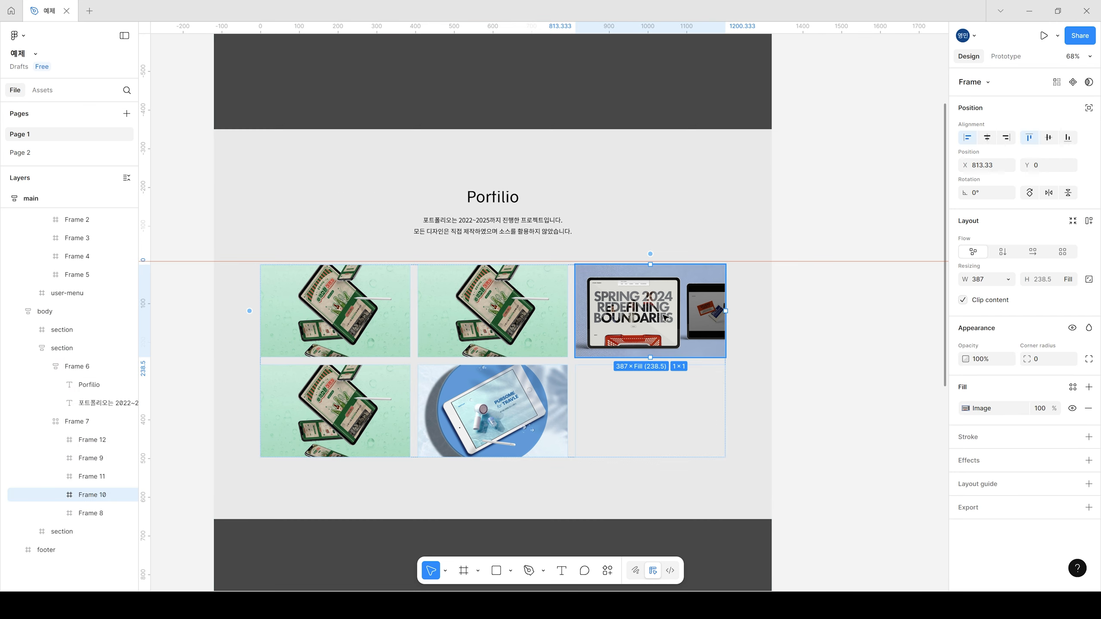
{"action": "left_click_drag", "start_coordinate": [656, 357], "coordinate": [656, 453]}
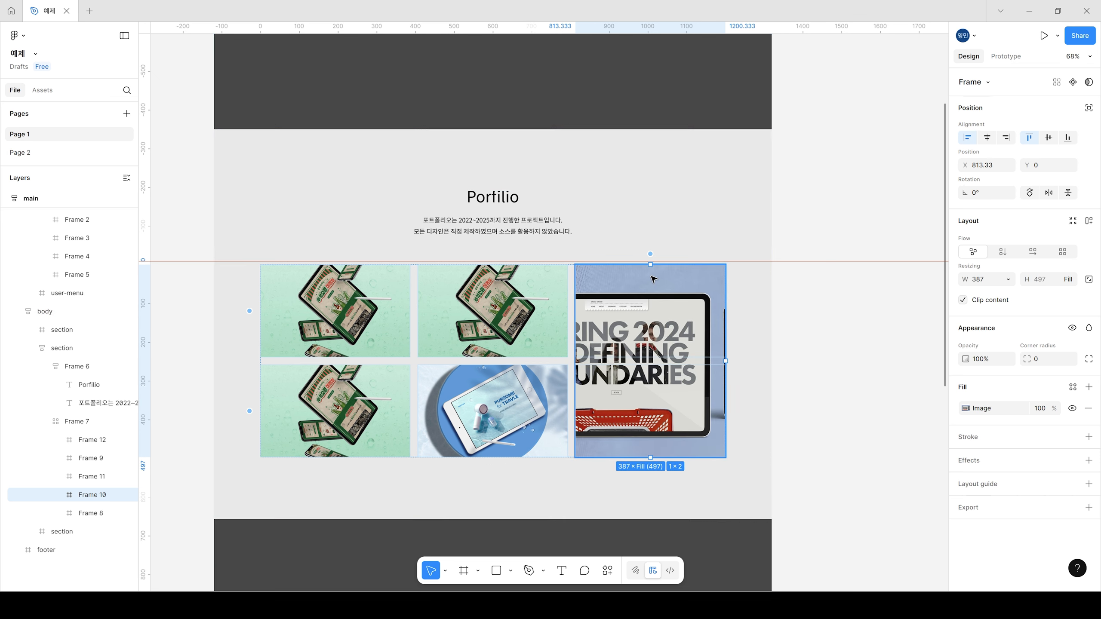
{"action": "left_click", "coordinate": [849, 362]}
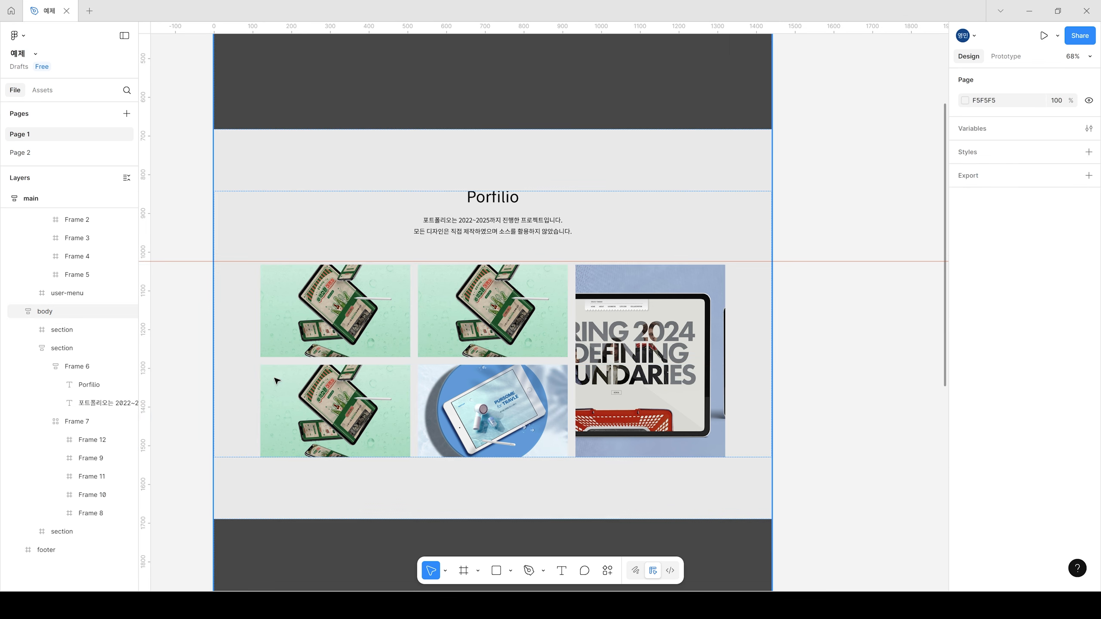
Step: Try narrowing the main page frame to test how the layout responds, and undo the resizing
{"action": "double_click", "coordinate": [412, 363]}
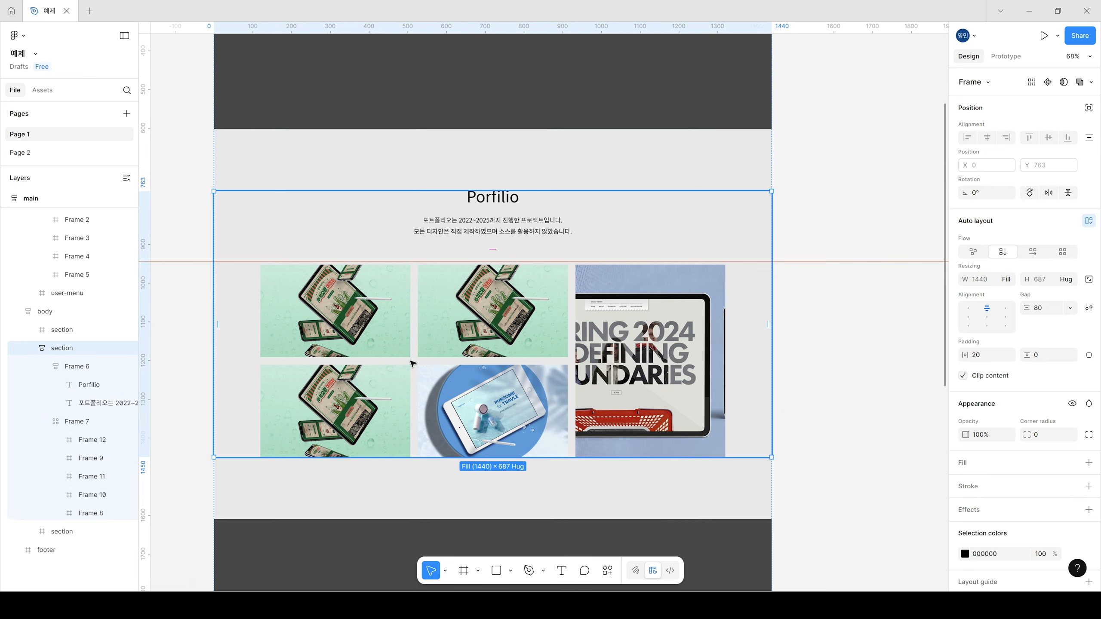
{"action": "left_click", "coordinate": [412, 362]}
{"action": "left_click", "coordinate": [807, 337]}
{"action": "scroll", "coordinate": [807, 338], "scroll_direction": "down", "scroll_amount": 3}
{"action": "left_click_drag", "start_coordinate": [842, 297], "coordinate": [775, 382]}
{"action": "left_click", "coordinate": [322, 82]}
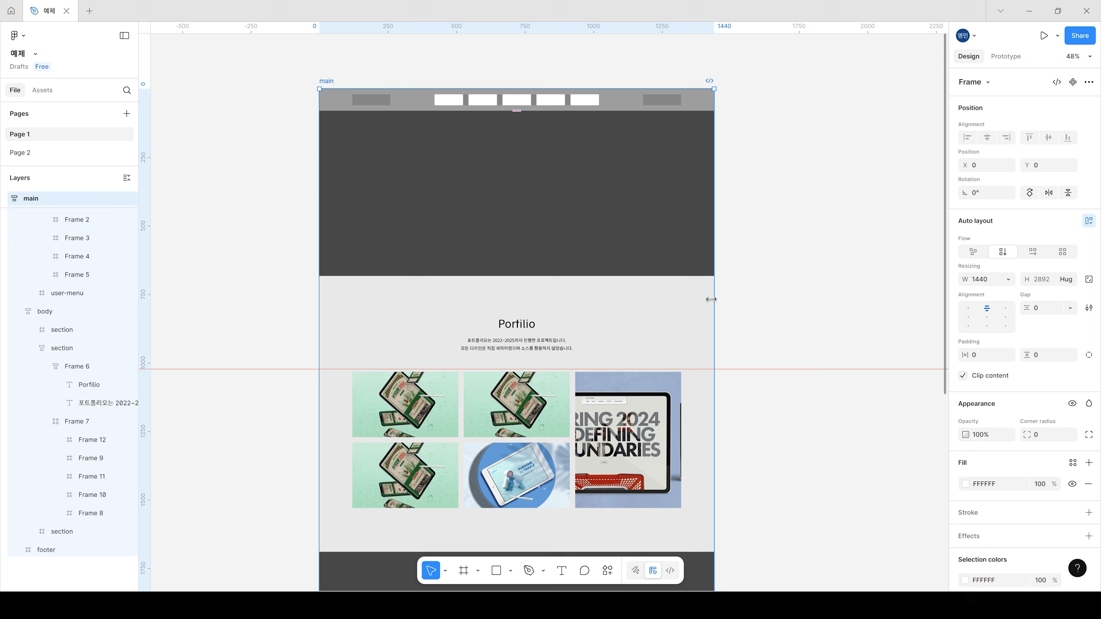
{"action": "left_click_drag", "start_coordinate": [698, 300], "coordinate": [606, 302]}
{"action": "key", "text": "ctrl+z"}
{"action": "left_click_drag", "start_coordinate": [727, 302], "coordinate": [749, 286]}
{"action": "scroll", "coordinate": [615, 481], "scroll_direction": "up", "scroll_amount": 2}
{"action": "key", "text": "ctrl+z"}
Step: Set the widths of the two left-column image frames in the portfolio grid to fill their cells
{"action": "left_click_drag", "start_coordinate": [732, 453], "coordinate": [748, 292]}
{"action": "left_click", "coordinate": [381, 219]}
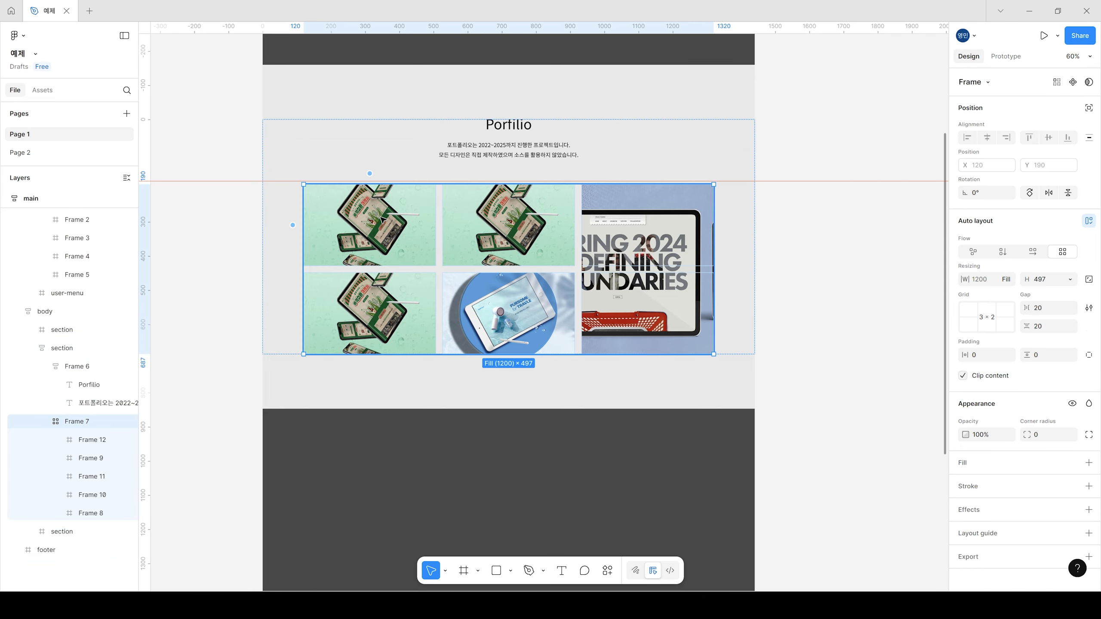
{"action": "left_click", "coordinate": [382, 219]}
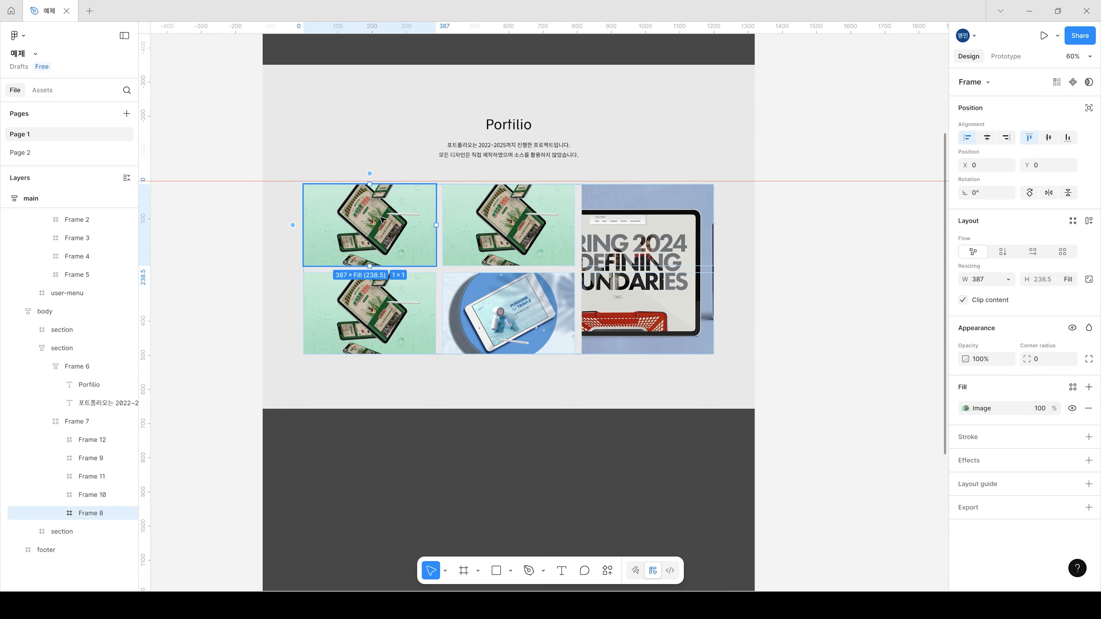
{"action": "left_click", "coordinate": [1008, 280]}
{"action": "key", "text": "Escape"}
{"action": "left_click", "coordinate": [424, 318]}
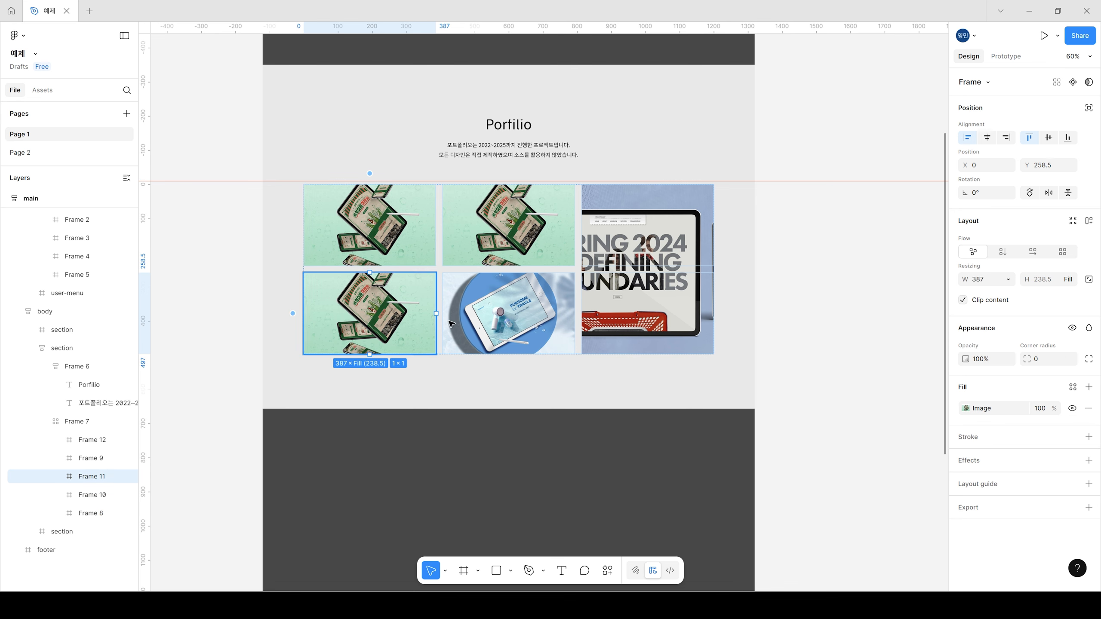
{"action": "left_click", "coordinate": [1007, 279]}
{"action": "left_click", "coordinate": [992, 293]}
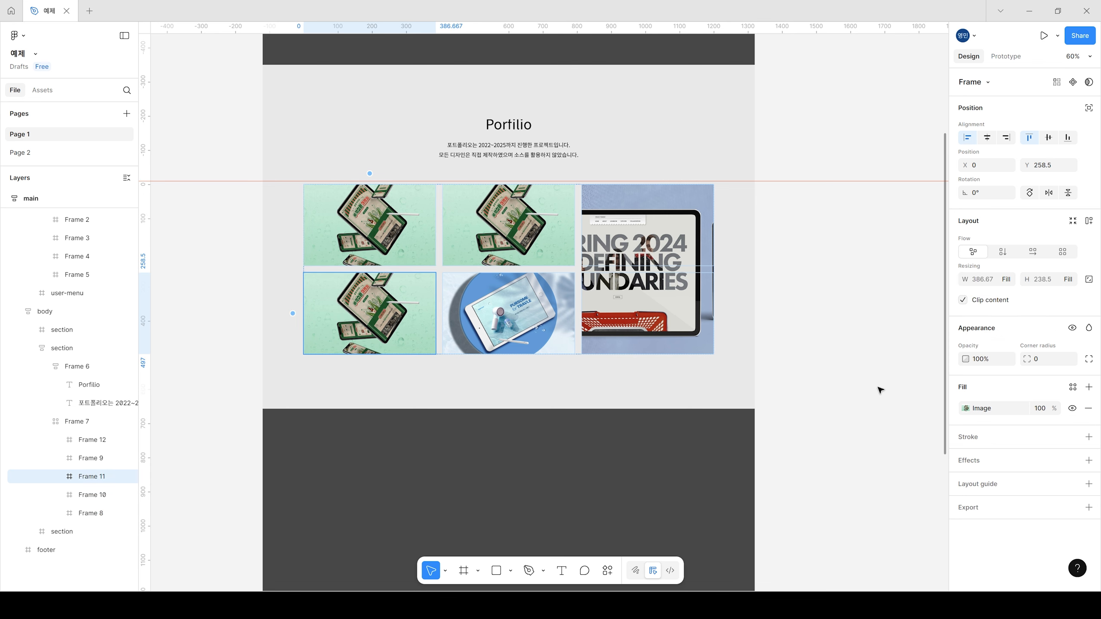
Step: Set the image frames in the grid's middle and right columns to fill their cells horizontally, including the tall SPRING 2024 frame
{"action": "left_click", "coordinate": [509, 229]}
{"action": "left_click", "coordinate": [815, 259]}
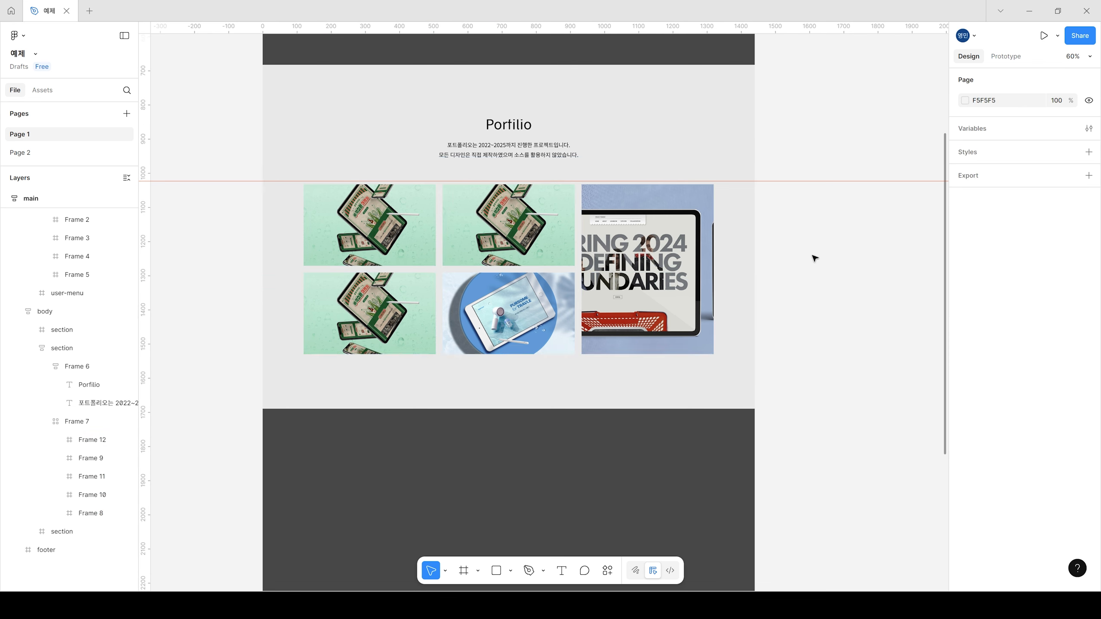
{"action": "left_click", "coordinate": [557, 243]}
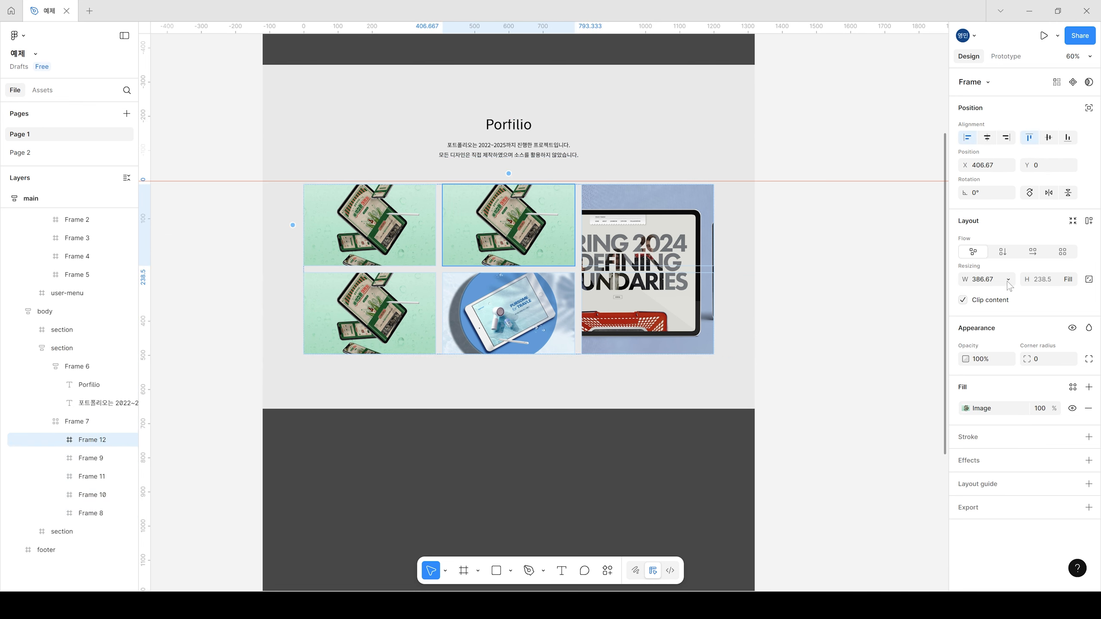
{"action": "left_click", "coordinate": [563, 332]}
{"action": "left_click", "coordinate": [648, 303]}
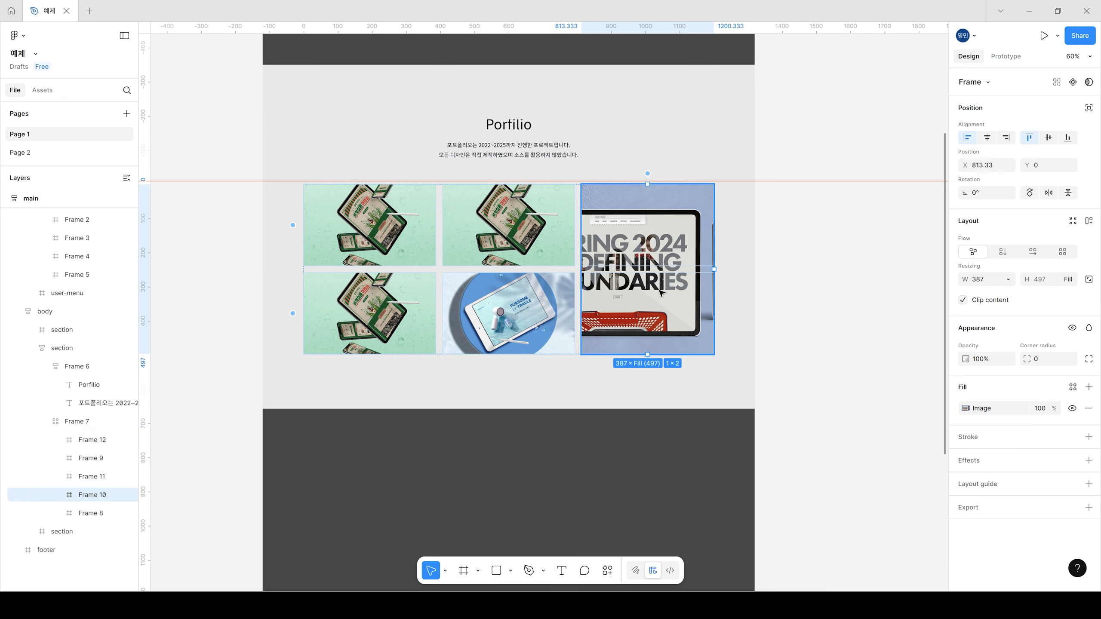
{"action": "left_click", "coordinate": [1005, 280]}
{"action": "left_click", "coordinate": [1010, 293]}
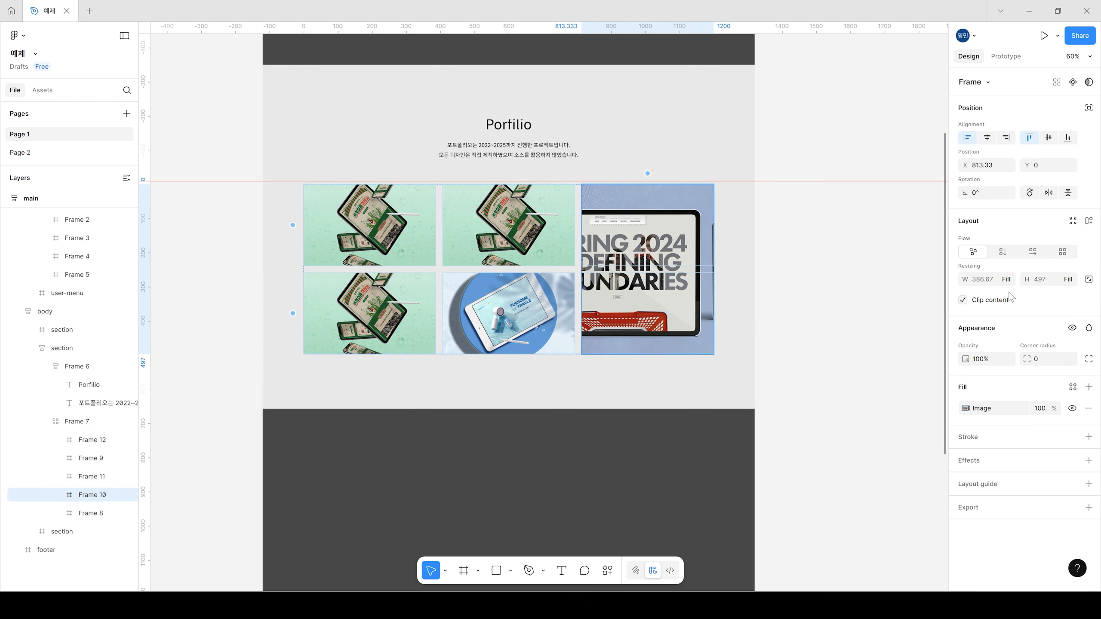
{"action": "left_click", "coordinate": [807, 287]}
Step: Try widening the main page frame to test how the portfolio grid stretches, and undo the resizing
{"action": "left_click", "coordinate": [741, 107]}
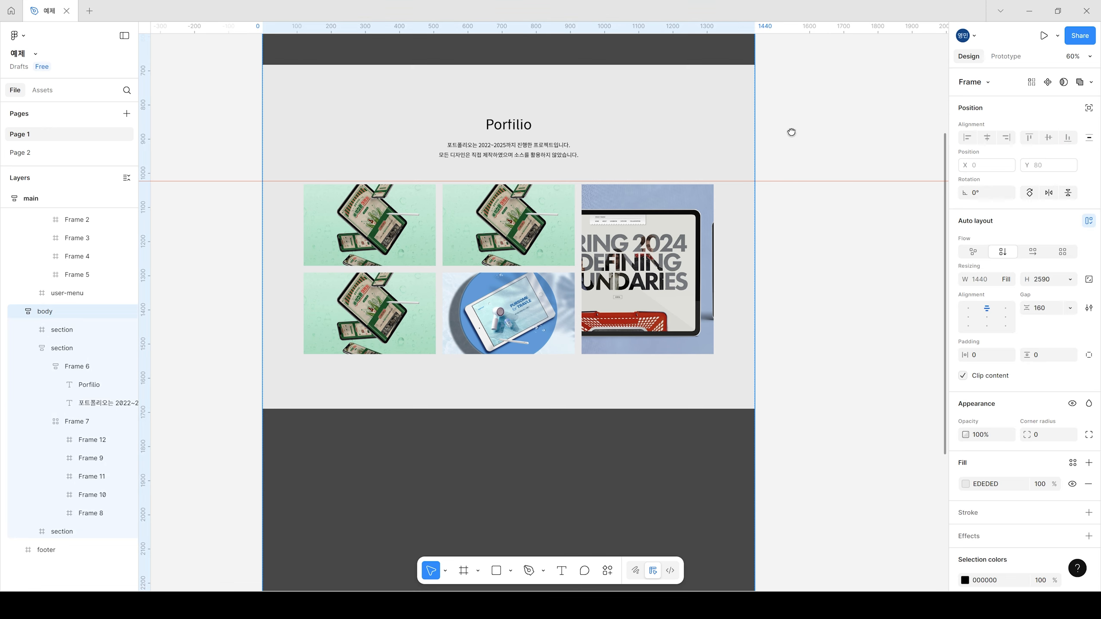
{"action": "left_click_drag", "start_coordinate": [791, 132], "coordinate": [772, 317]}
{"action": "scroll", "coordinate": [771, 315], "scroll_direction": "down", "scroll_amount": 2}
{"action": "left_click", "coordinate": [354, 73]}
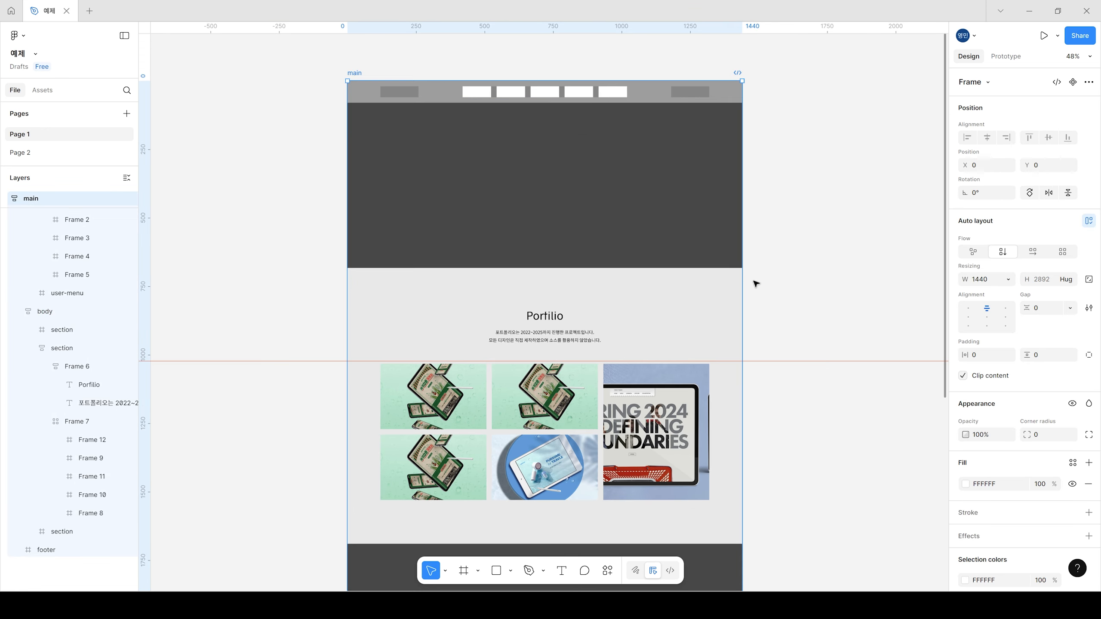
{"action": "left_click_drag", "start_coordinate": [742, 288], "coordinate": [793, 270]}
{"action": "key", "text": "ctrl+z"}
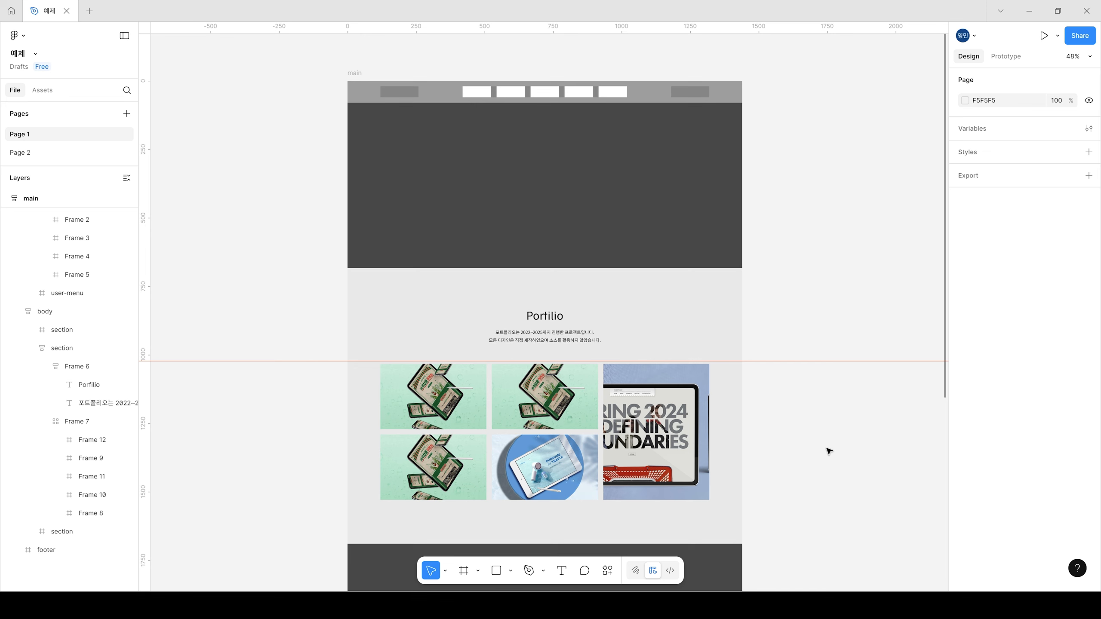
Step: Duplicate the portfolio section with its title and image grid directly below the original in the body frame
{"action": "scroll", "coordinate": [720, 463], "scroll_direction": "up", "scroll_amount": 3, "text": "ctrl"}
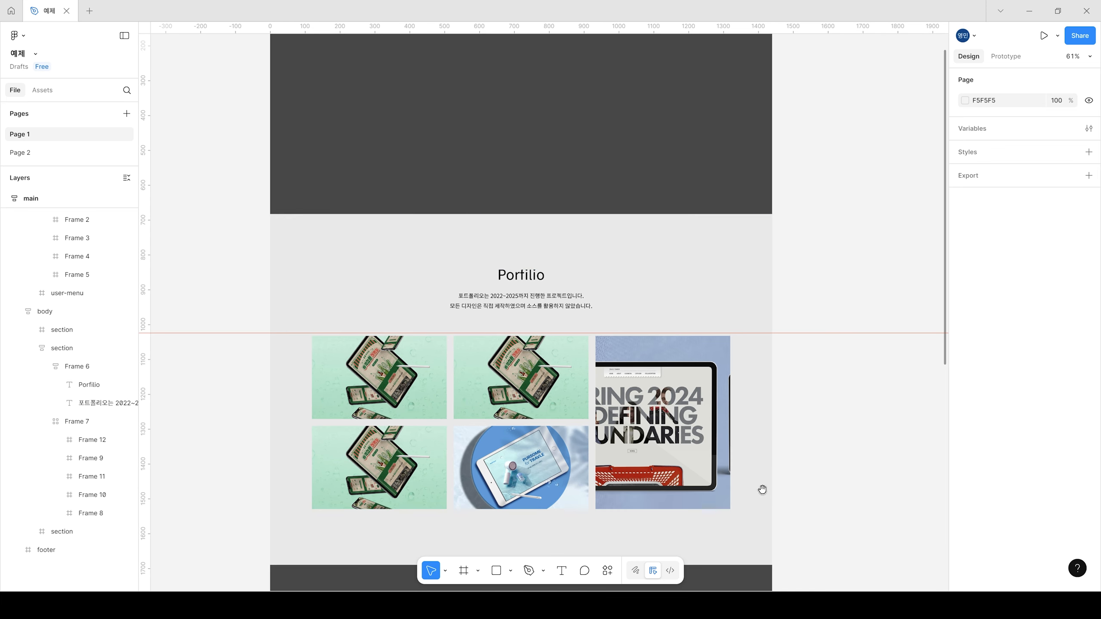
{"action": "scroll", "coordinate": [762, 484], "scroll_direction": "down", "scroll_amount": 3}
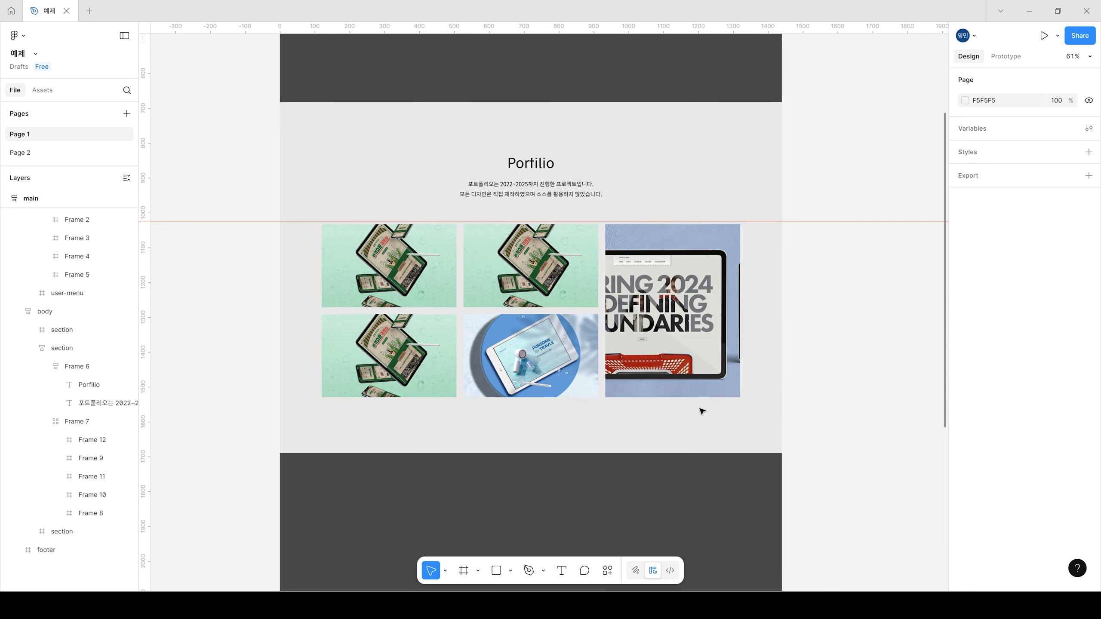
{"action": "left_click", "coordinate": [606, 184]}
{"action": "key", "text": "ctrl+d"}
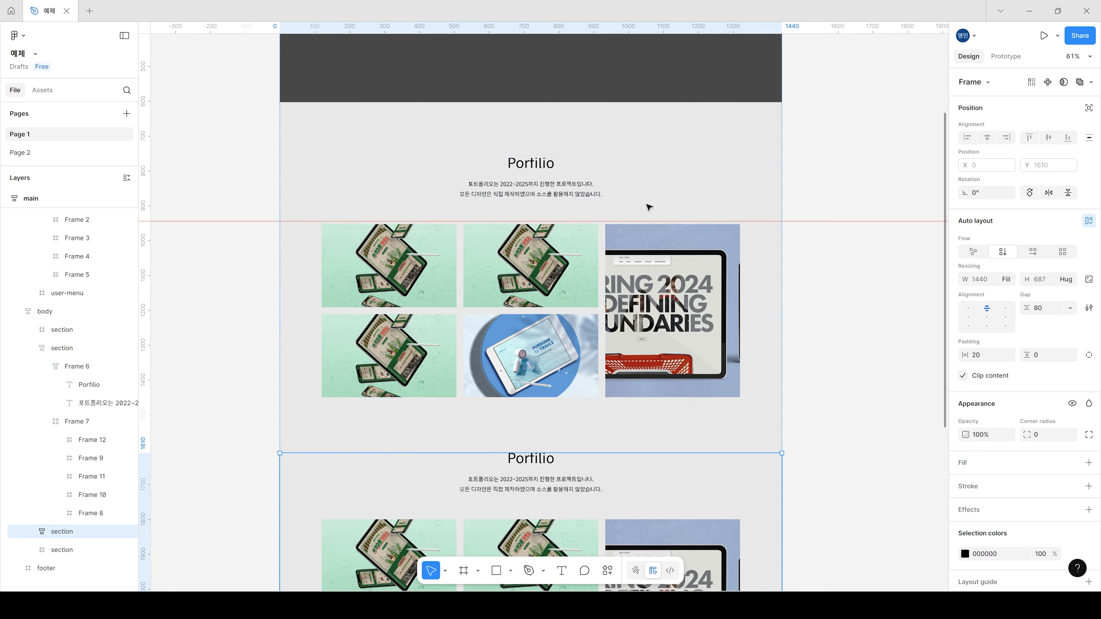
{"action": "scroll", "coordinate": [761, 391], "scroll_direction": "down", "scroll_amount": 3}
{"action": "left_click", "coordinate": [830, 361]}
{"action": "scroll", "coordinate": [763, 453], "scroll_direction": "down", "scroll_amount": 2}
{"action": "scroll", "coordinate": [744, 435], "scroll_direction": "right", "scroll_amount": 1}
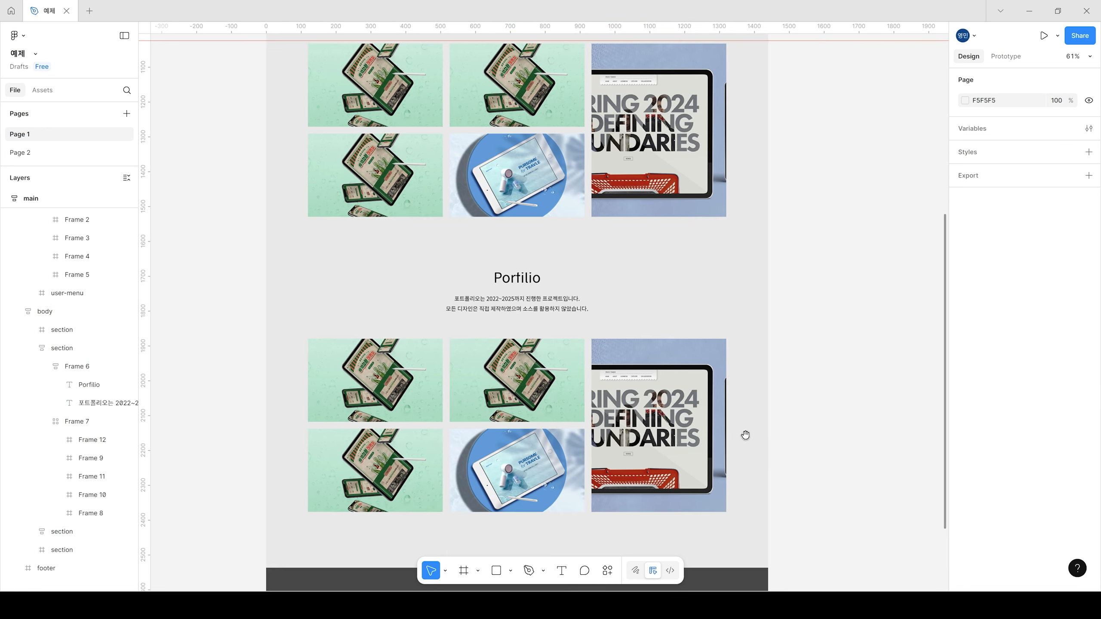
Step: Shrink the SPRING 2024 frame in the copied grid to 1 × 1 and duplicate it into the empty cell below
{"action": "left_click", "coordinate": [435, 371]}
{"action": "left_click", "coordinate": [681, 432]}
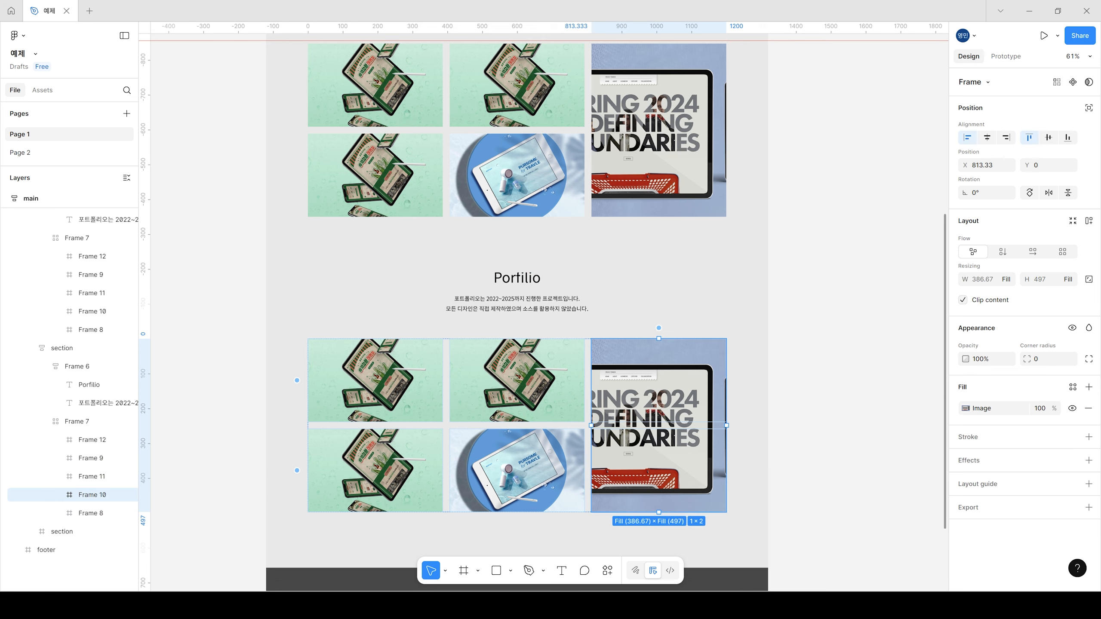
{"action": "left_click_drag", "start_coordinate": [659, 512], "coordinate": [713, 498]}
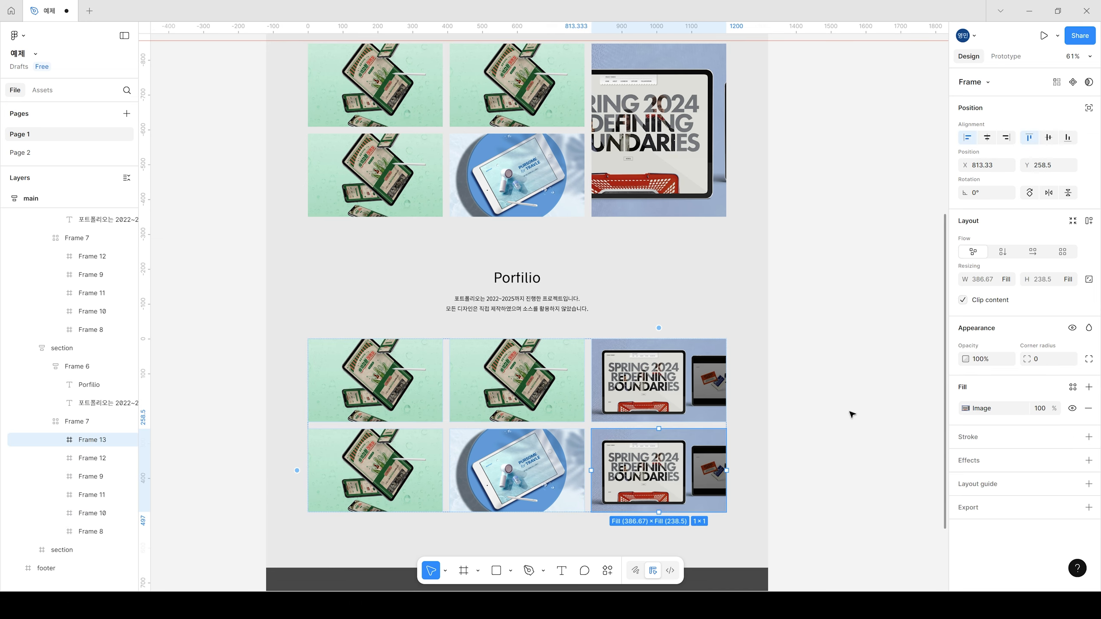
{"action": "left_click", "coordinate": [851, 414]}
{"action": "scroll", "coordinate": [529, 364], "scroll_direction": "down", "scroll_amount": 2}
Step: Change the auto layout flow of the copied section's image grid to horizontal
{"action": "left_click", "coordinate": [574, 364]}
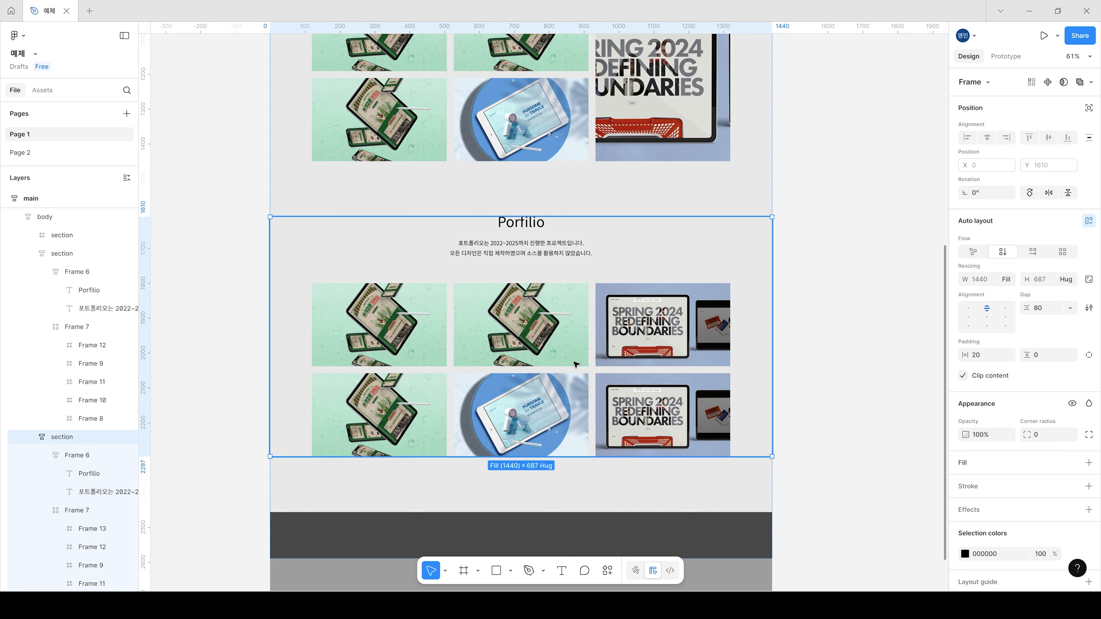
{"action": "left_click", "coordinate": [574, 364]}
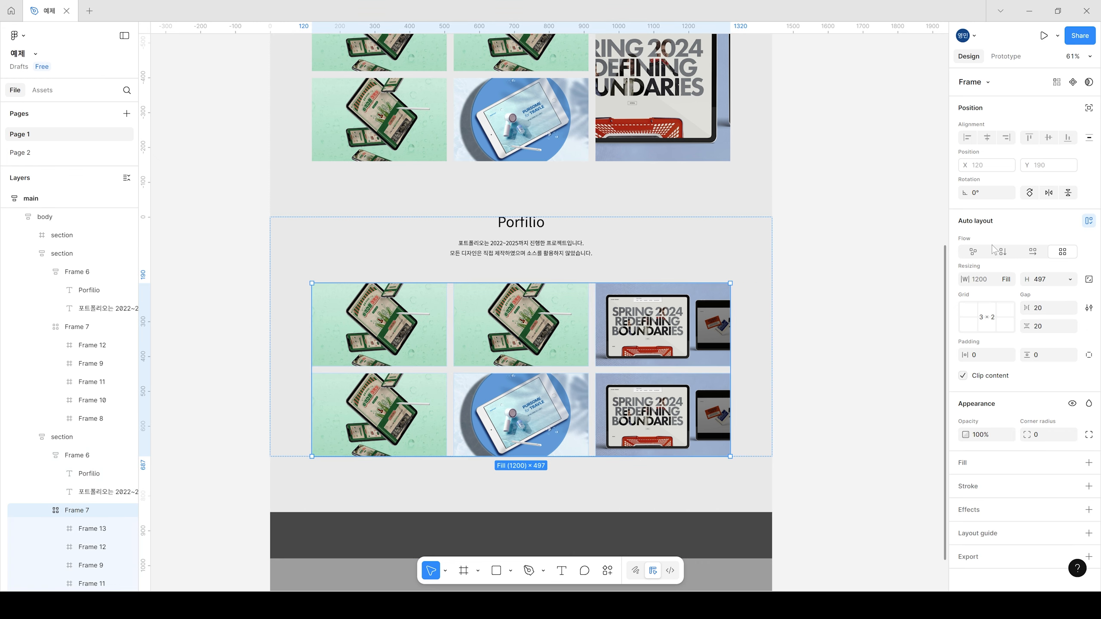
{"action": "left_click", "coordinate": [1035, 255]}
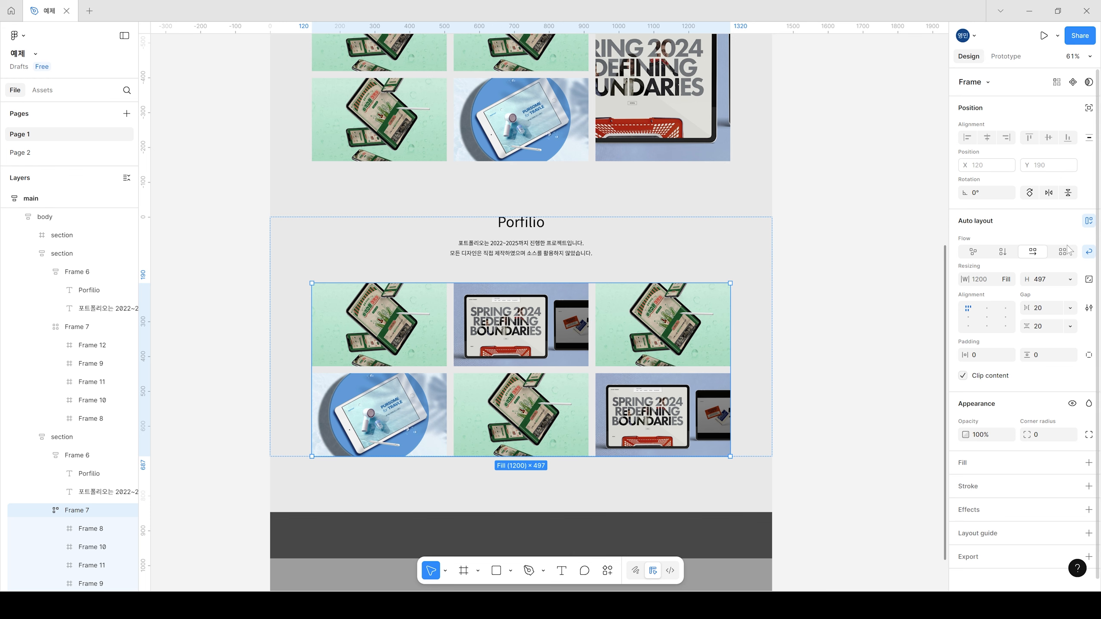
Step: Try turning off wrapping for the copied section's horizontal image layout, and turn wrapping back on
{"action": "left_click", "coordinate": [1089, 253]}
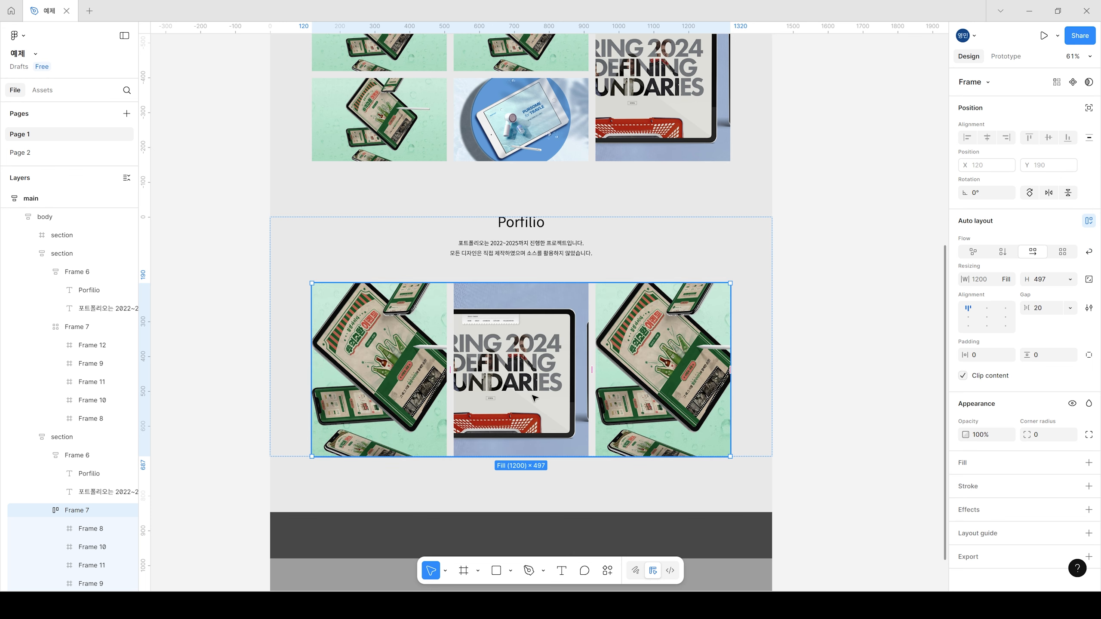
{"action": "left_click", "coordinate": [696, 357]}
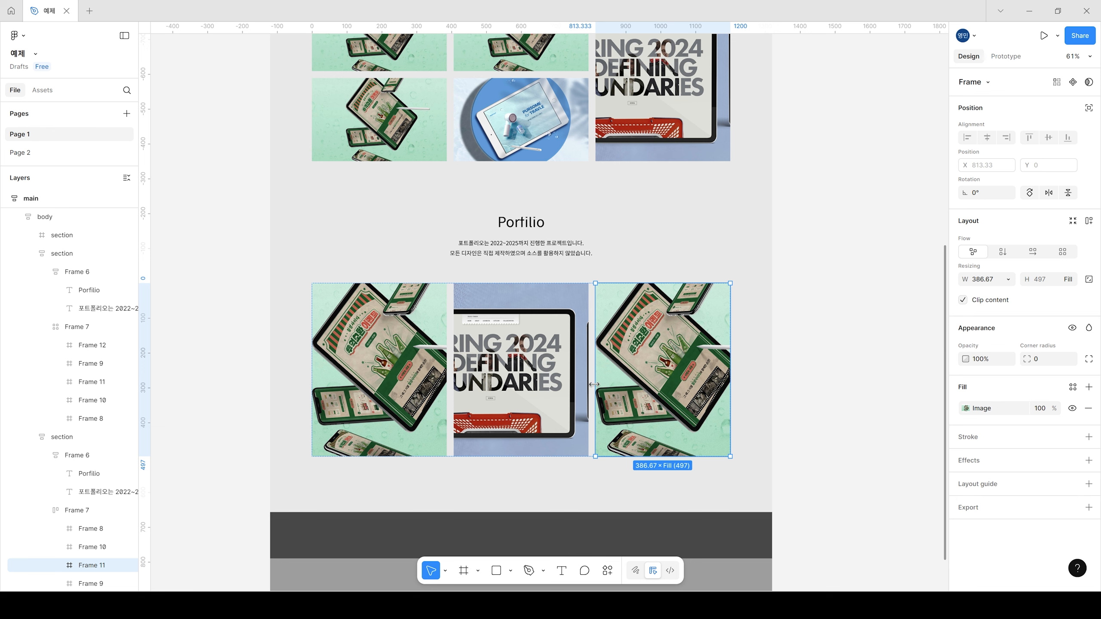
{"action": "scroll", "coordinate": [98, 477], "scroll_direction": "down", "scroll_amount": 3}
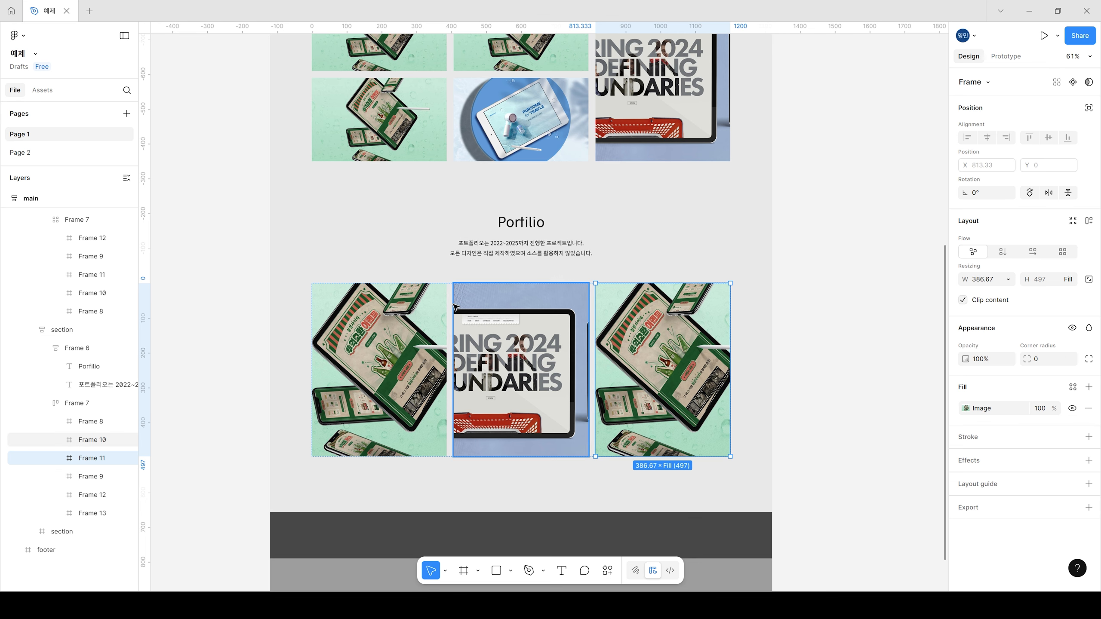
{"action": "key", "text": "Escape"}
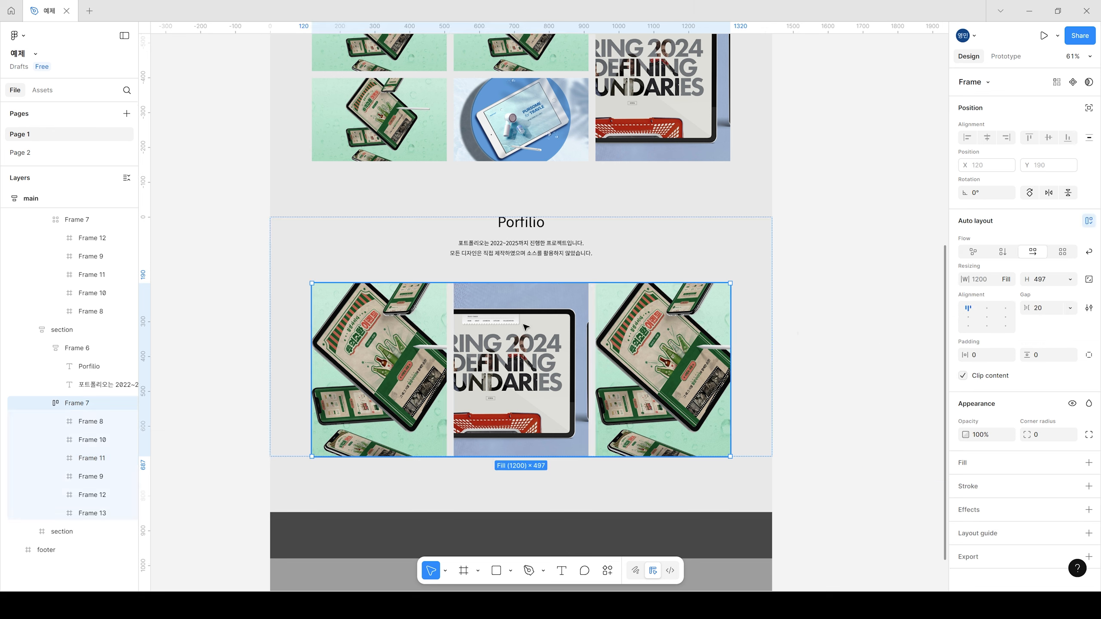
{"action": "left_click", "coordinate": [1089, 251]}
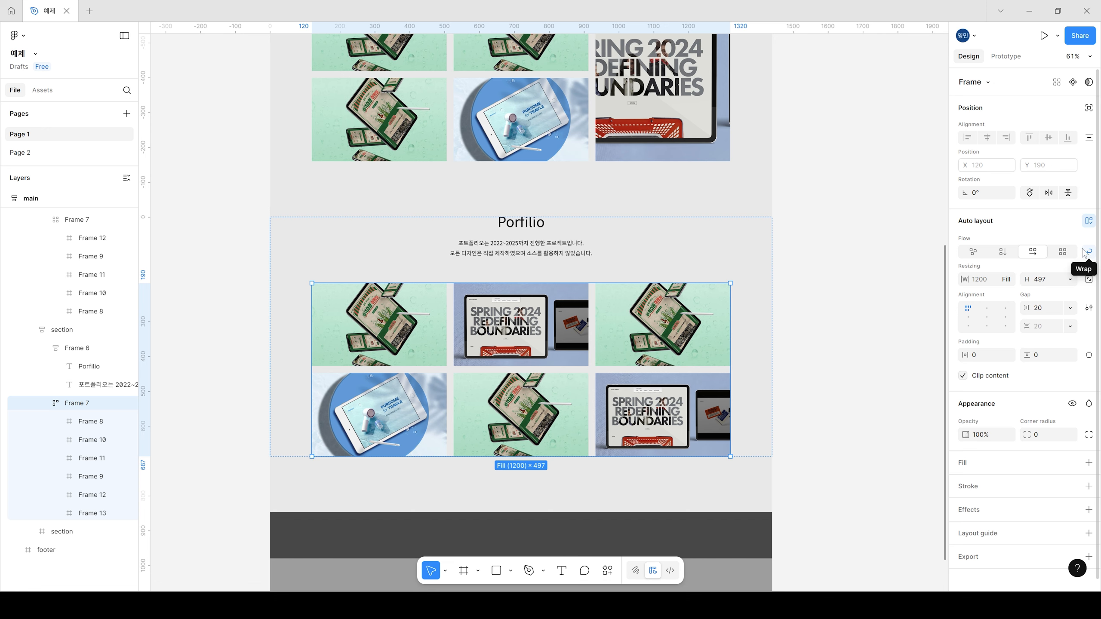
{"action": "left_click", "coordinate": [847, 298]}
Step: Duplicate the second portfolio section, with its wrapped horizontal image layout, to add a third portfolio section below it
{"action": "scroll", "coordinate": [777, 386], "scroll_direction": "up", "scroll_amount": 5}
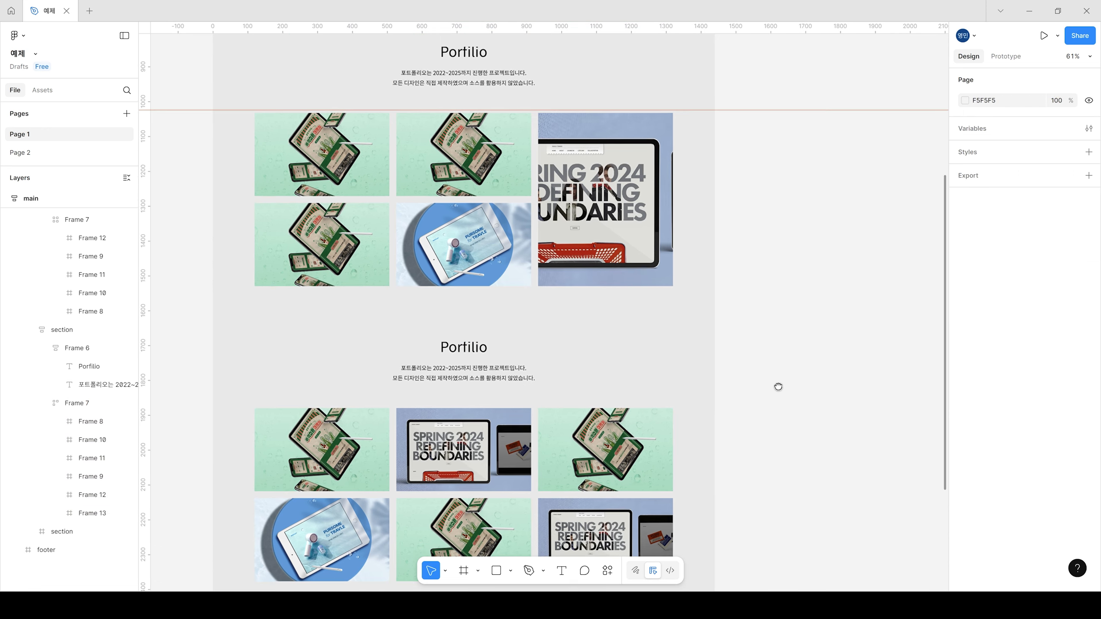
{"action": "scroll", "coordinate": [760, 392], "scroll_direction": "down", "scroll_amount": 5}
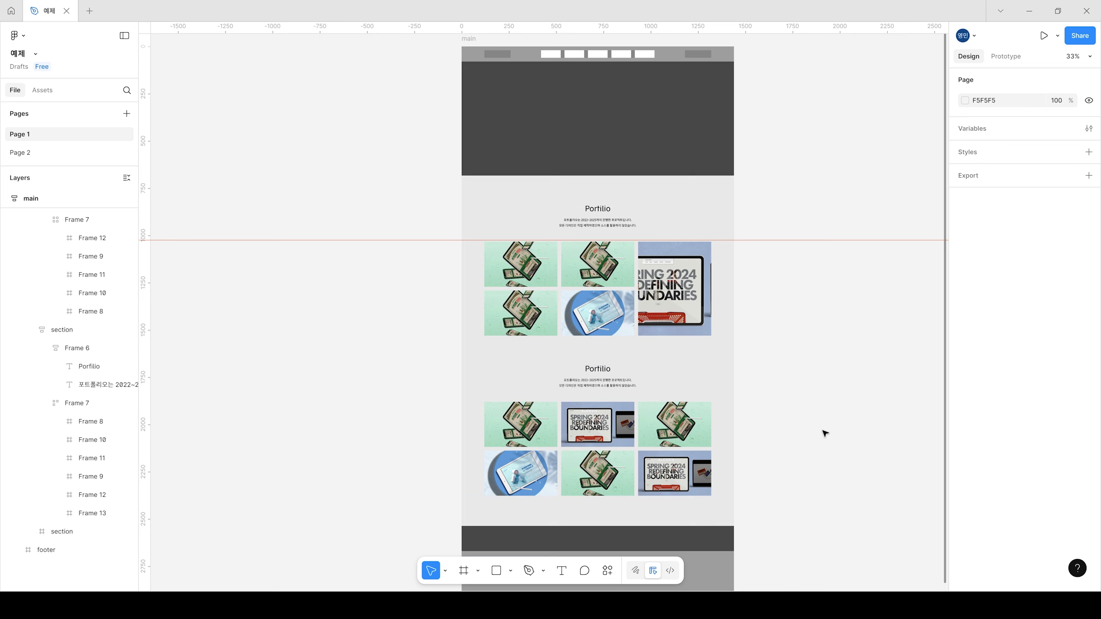
{"action": "left_click_drag", "start_coordinate": [833, 455], "coordinate": [735, 424]}
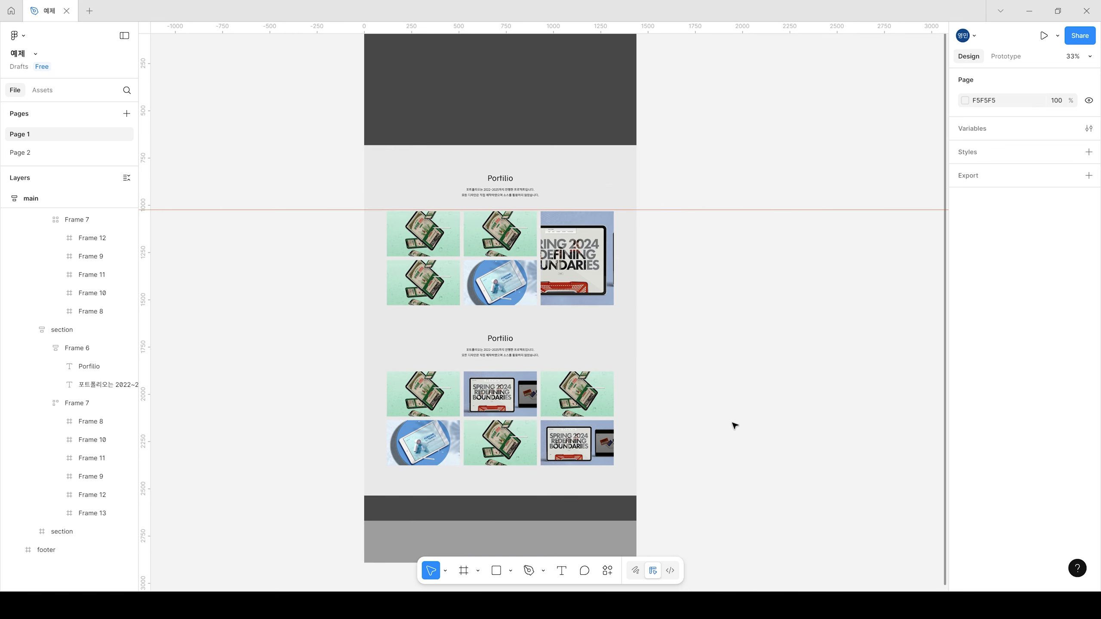
{"action": "scroll", "coordinate": [456, 315], "scroll_direction": "down", "scroll_amount": 2}
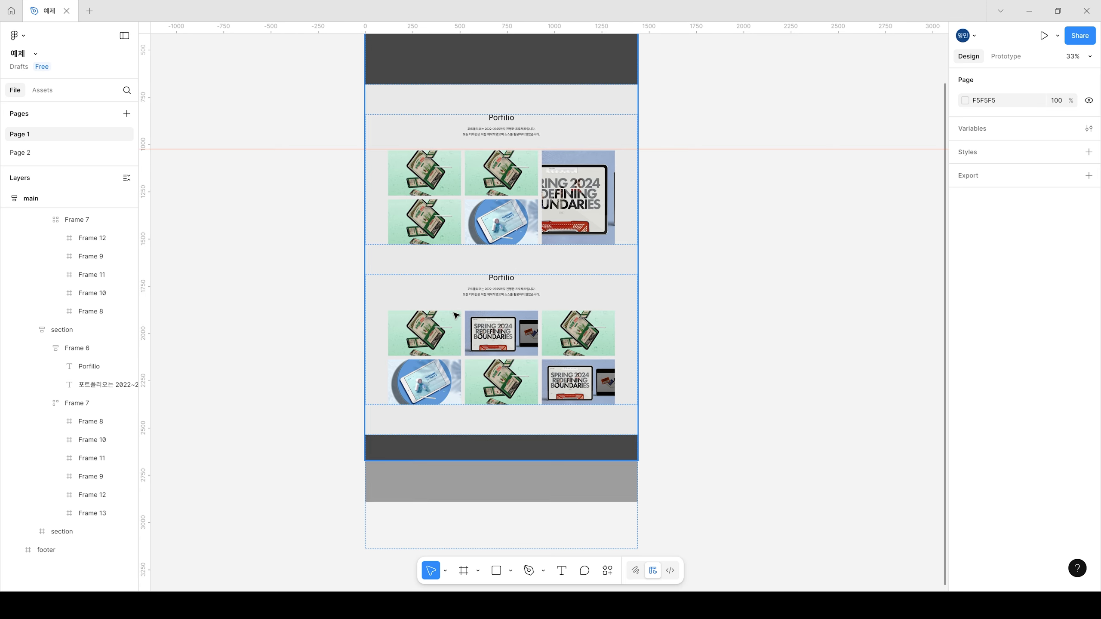
{"action": "left_click", "coordinate": [513, 289]}
{"action": "key", "text": "ctrl+d"}
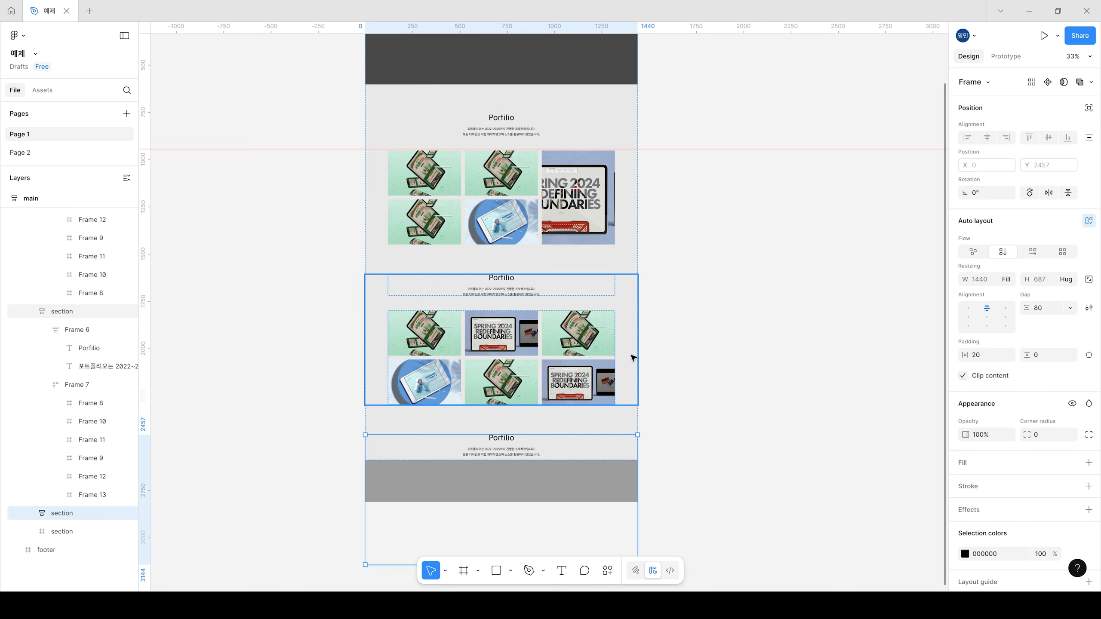
{"action": "left_click", "coordinate": [726, 432]}
Step: Extend the body frame downward to a height of 3436 so the third portfolio section fits above the footer
{"action": "left_click", "coordinate": [373, 254]}
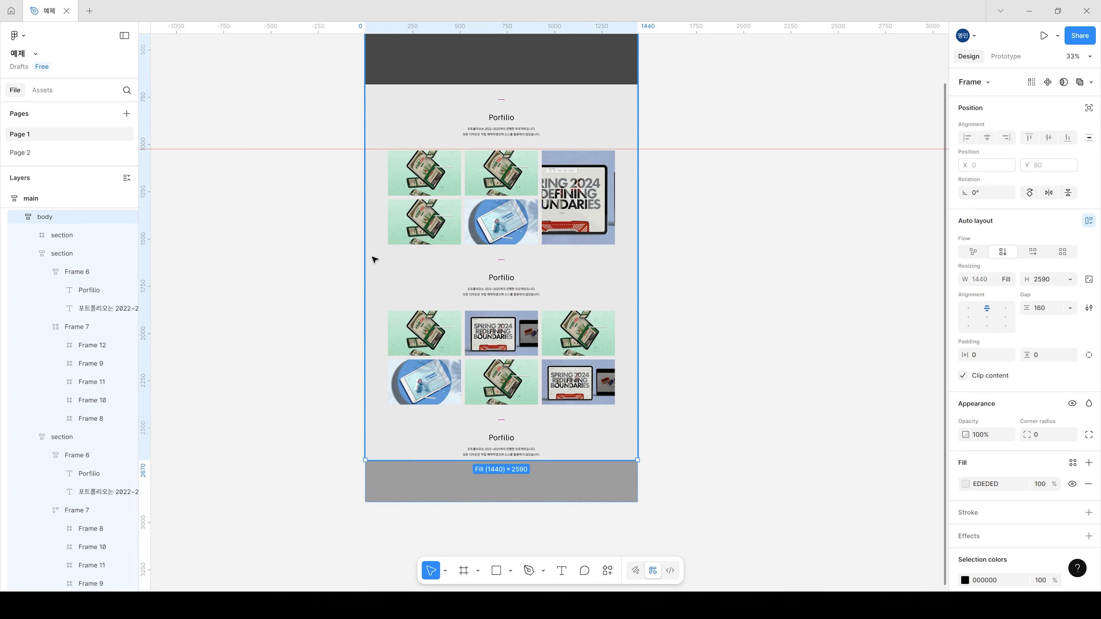
{"action": "left_click", "coordinate": [642, 272]}
{"action": "left_click", "coordinate": [629, 263]}
{"action": "scroll", "coordinate": [630, 265], "scroll_direction": "down", "scroll_amount": 1}
{"action": "scroll", "coordinate": [631, 266], "scroll_direction": "down", "scroll_amount": 1}
{"action": "left_click_drag", "start_coordinate": [564, 444], "coordinate": [563, 563]}
{"action": "scroll", "coordinate": [651, 455], "scroll_direction": "down", "scroll_amount": 5}
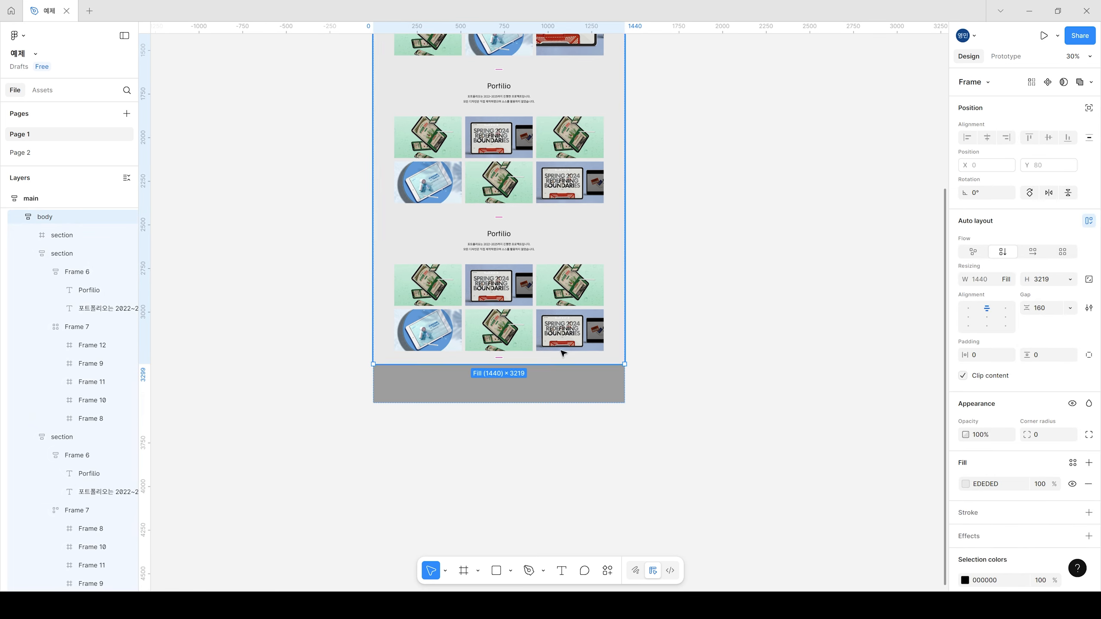
{"action": "left_click_drag", "start_coordinate": [559, 369], "coordinate": [571, 420]}
{"action": "scroll", "coordinate": [608, 464], "scroll_direction": "down", "scroll_amount": 2}
{"action": "scroll", "coordinate": [678, 256], "scroll_direction": "up", "scroll_amount": 3}
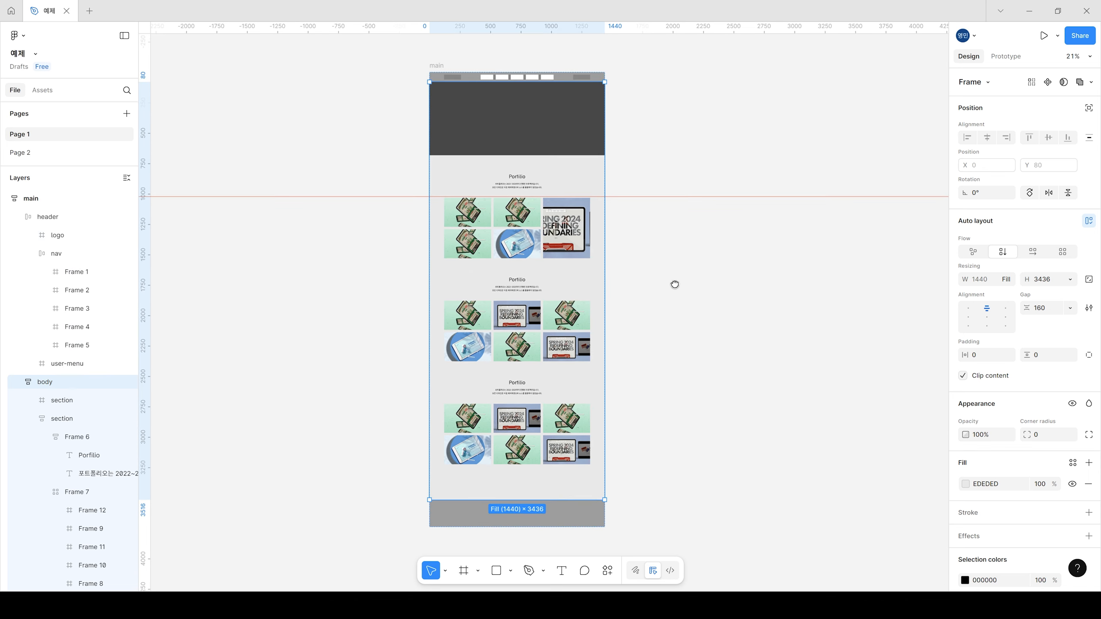
{"action": "scroll", "coordinate": [596, 349], "scroll_direction": "up", "scroll_amount": 3}
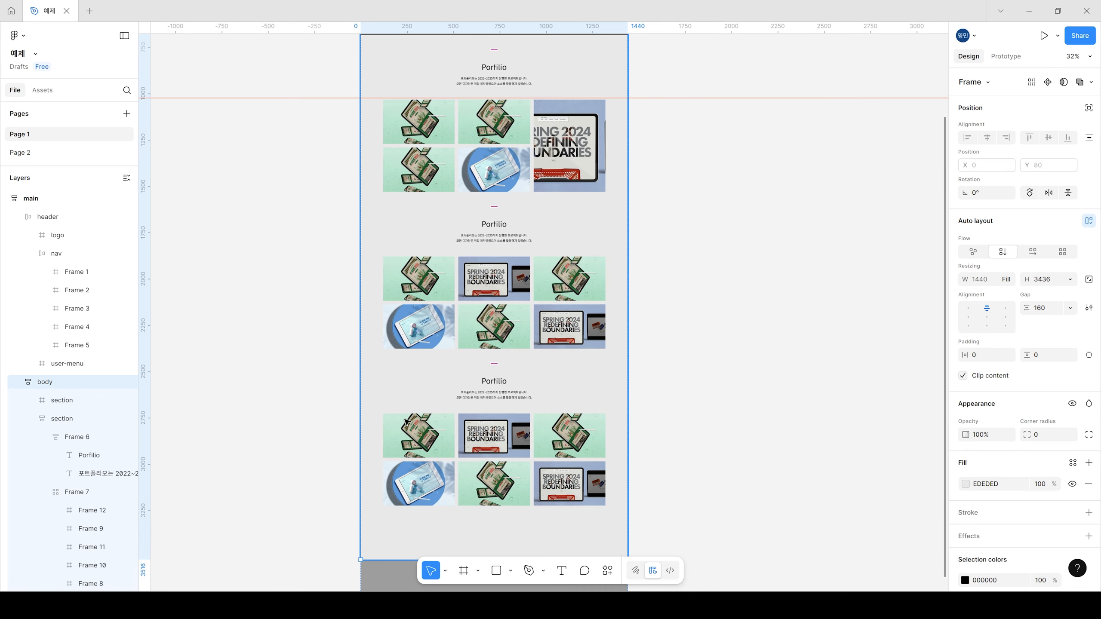
{"action": "scroll", "coordinate": [698, 381], "scroll_direction": "up", "scroll_amount": 2}
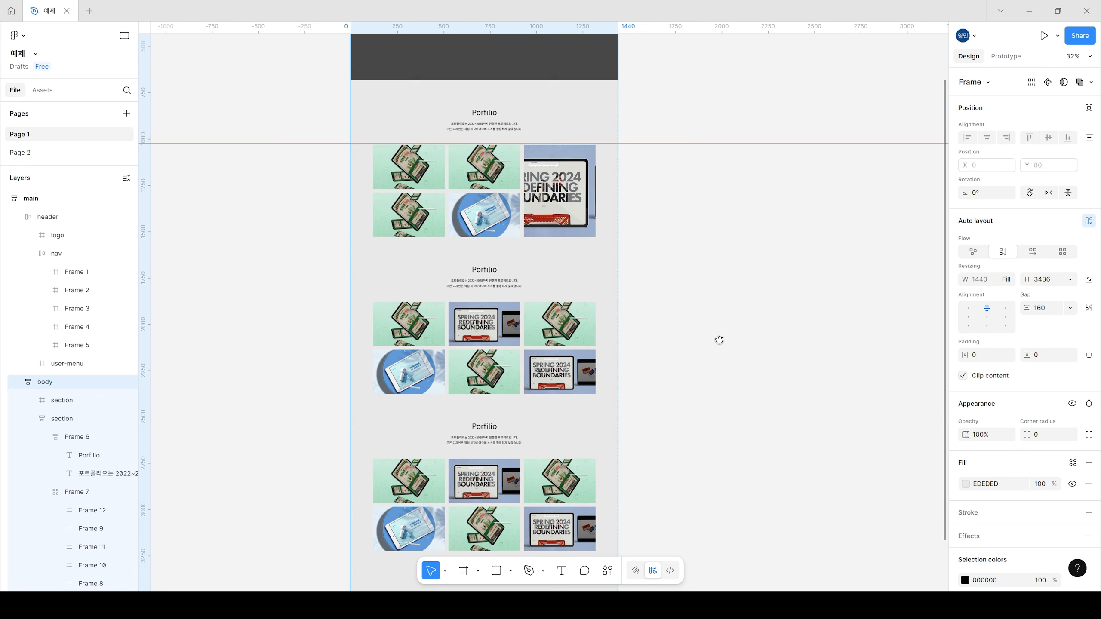
Step: Delete the first image from the wrapped image layout in the third portfolio section
{"action": "left_click", "coordinate": [510, 428]}
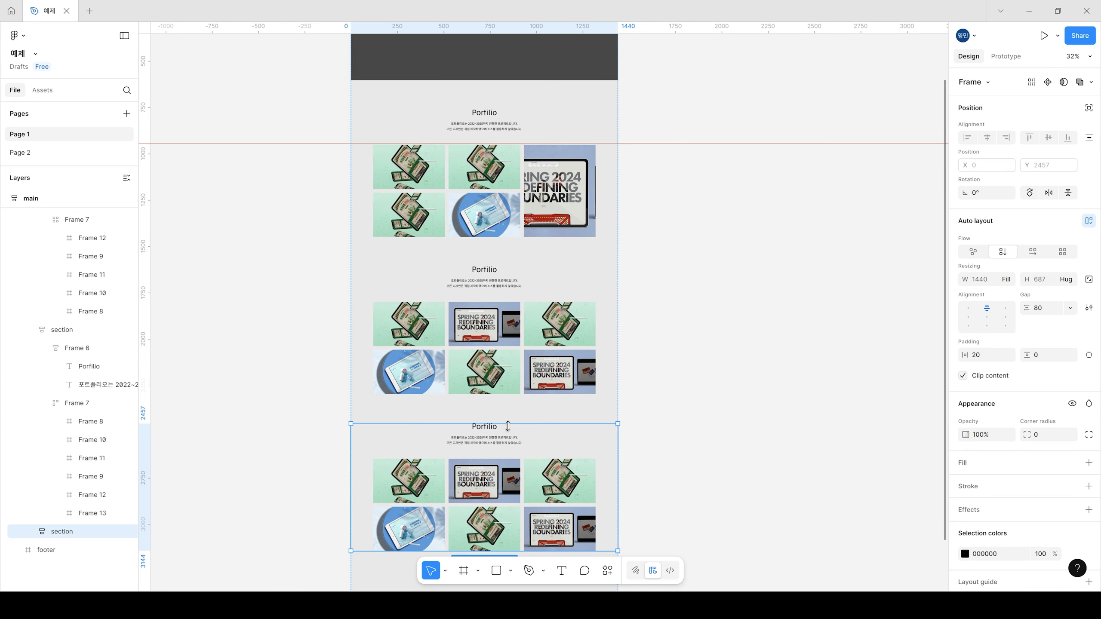
{"action": "left_click_drag", "start_coordinate": [562, 437], "coordinate": [572, 404]}
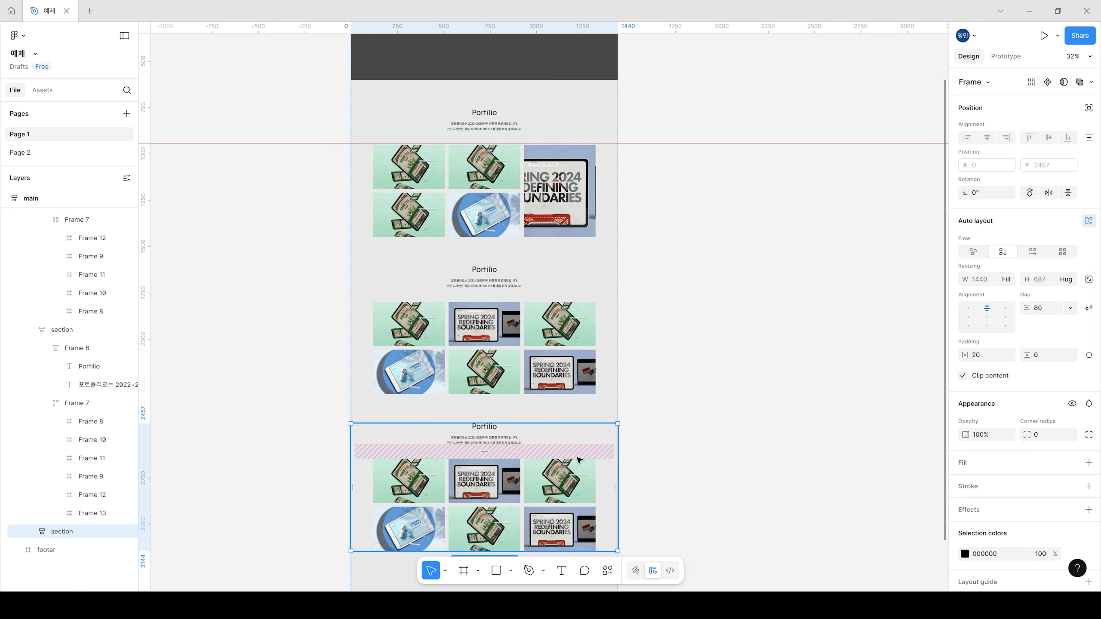
{"action": "scroll", "coordinate": [537, 333], "scroll_direction": "down", "scroll_amount": 4}
{"action": "scroll", "coordinate": [536, 334], "scroll_direction": "up", "scroll_amount": 1}
{"action": "scroll", "coordinate": [536, 333], "scroll_direction": "up", "scroll_amount": 5}
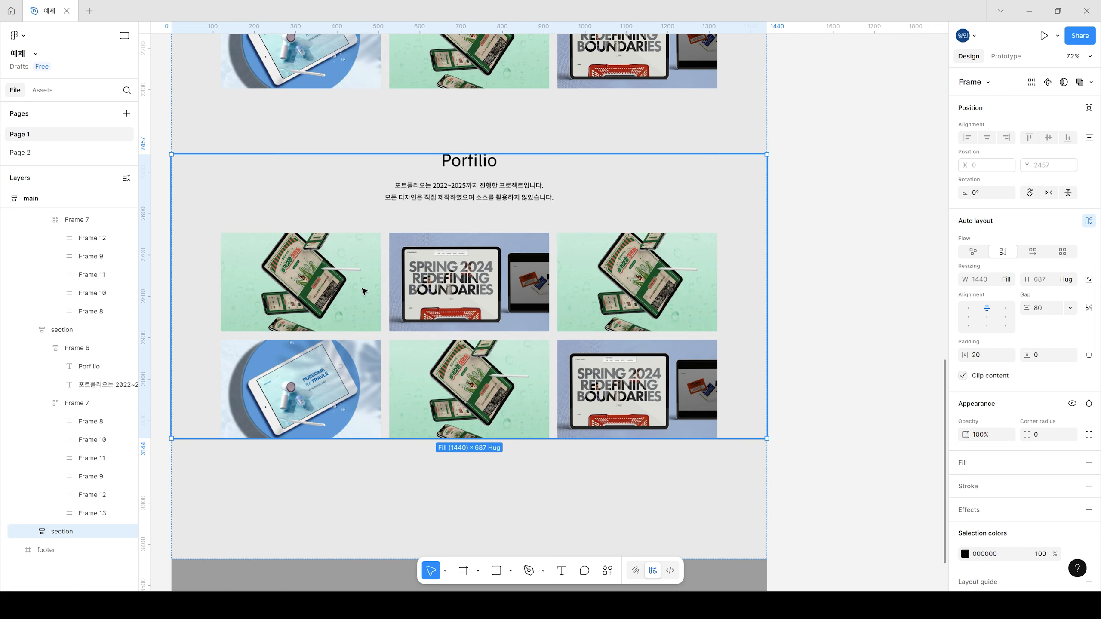
{"action": "left_click", "coordinate": [348, 302]}
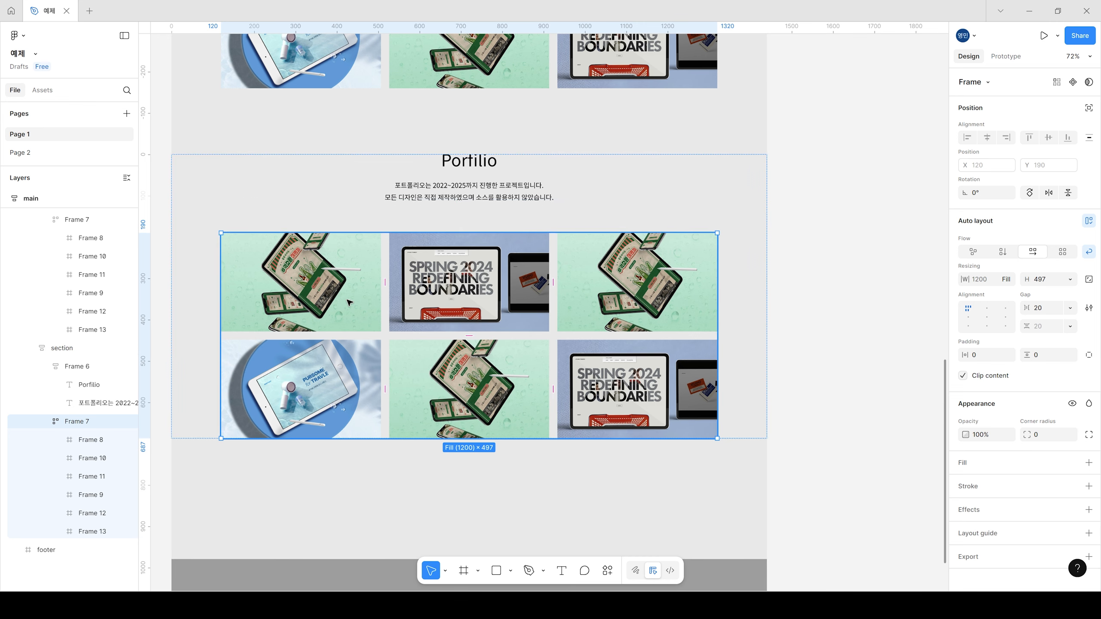
{"action": "double_click", "coordinate": [349, 303]}
{"action": "key", "text": "Delete"}
Step: Delete the remaining five images from the third section's image layout, leaving the layout frame empty
{"action": "double_click", "coordinate": [513, 299]}
{"action": "double_click", "coordinate": [513, 300]}
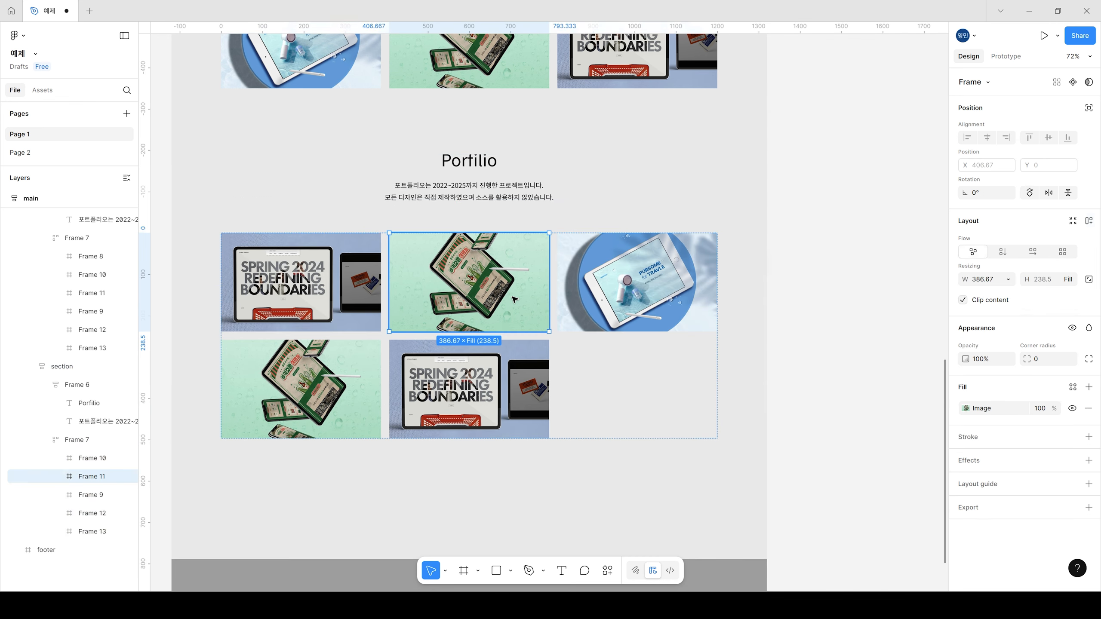
{"action": "left_click", "coordinate": [330, 295], "text": "shift"}
{"action": "left_click", "coordinate": [644, 266], "text": "shift"}
{"action": "left_click", "coordinate": [459, 382], "text": "shift"}
{"action": "left_click", "coordinate": [342, 393], "text": "shift"}
{"action": "key", "text": "Delete"}
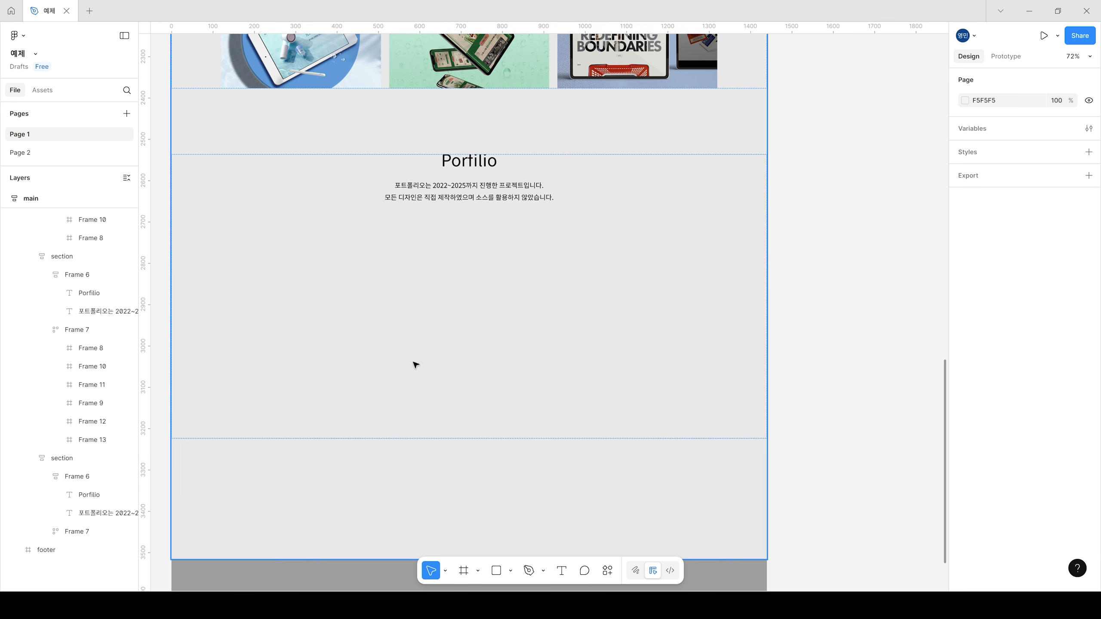
Step: Draw a frame about 390 wide and 497 high inside the emptied image layout and set its height to Fill container
{"action": "left_click", "coordinate": [445, 292]}
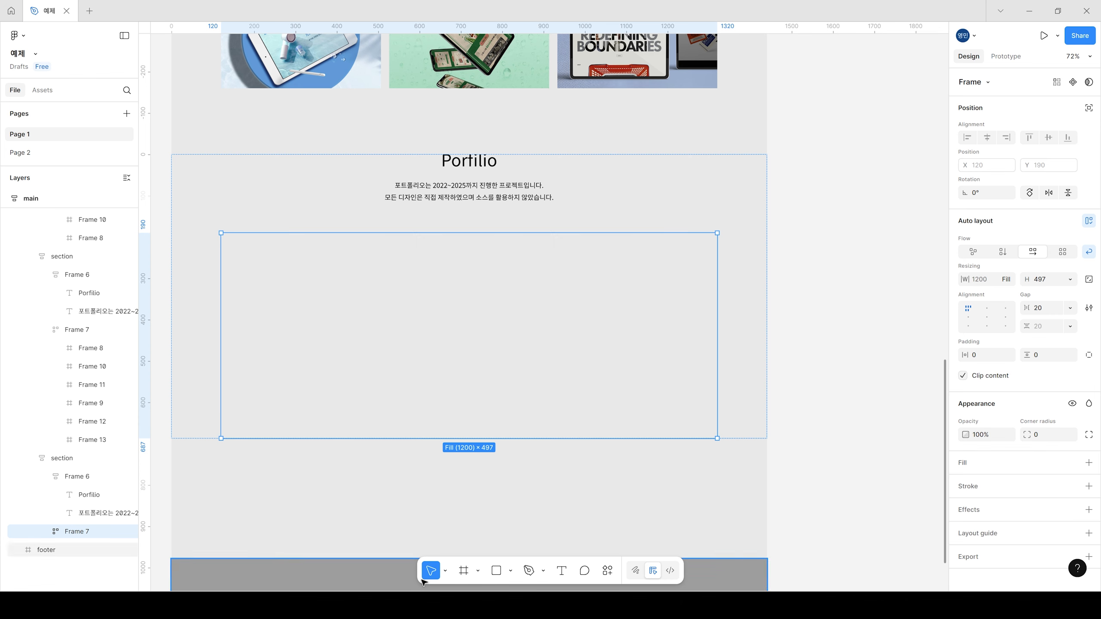
{"action": "left_click", "coordinate": [463, 570]}
{"action": "mouse_move", "coordinate": [261, 263]}
{"action": "left_mouse_down"}
{"action": "mouse_move", "coordinate": [421, 448]}
{"action": "mouse_move", "coordinate": [424, 473]}
{"action": "left_mouse_up"}
{"action": "left_click_drag", "start_coordinate": [356, 417], "coordinate": [358, 439]}
{"action": "left_click", "coordinate": [1071, 279]}
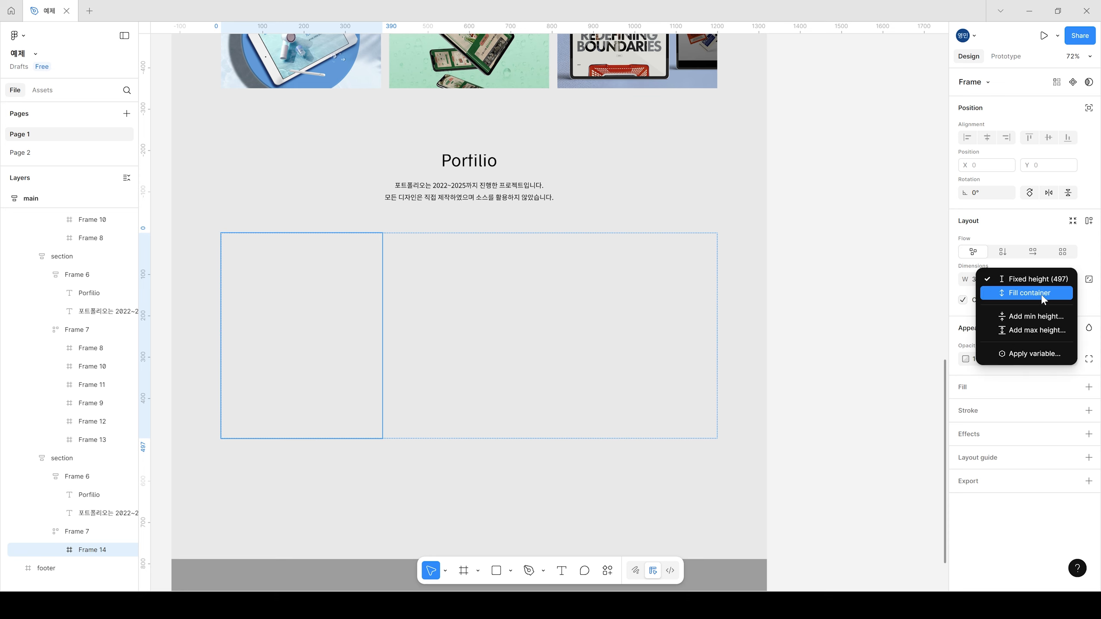
{"action": "left_click", "coordinate": [1043, 293]}
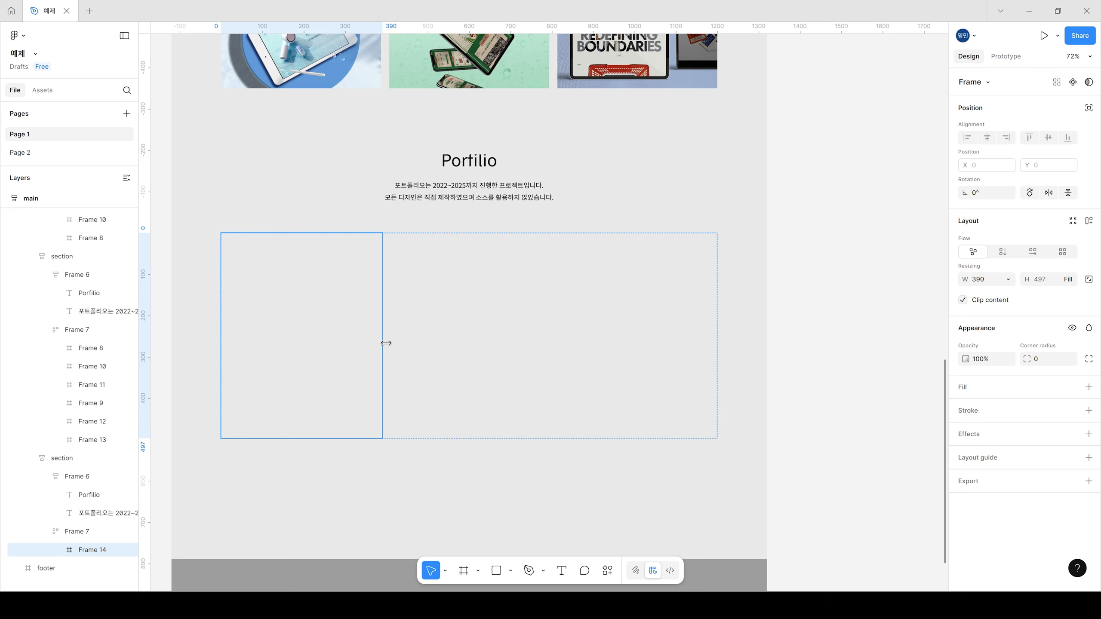
Step: Duplicate the new frame beside itself and set the width of both frames to Fill container
{"action": "key", "text": "ctrl+d"}
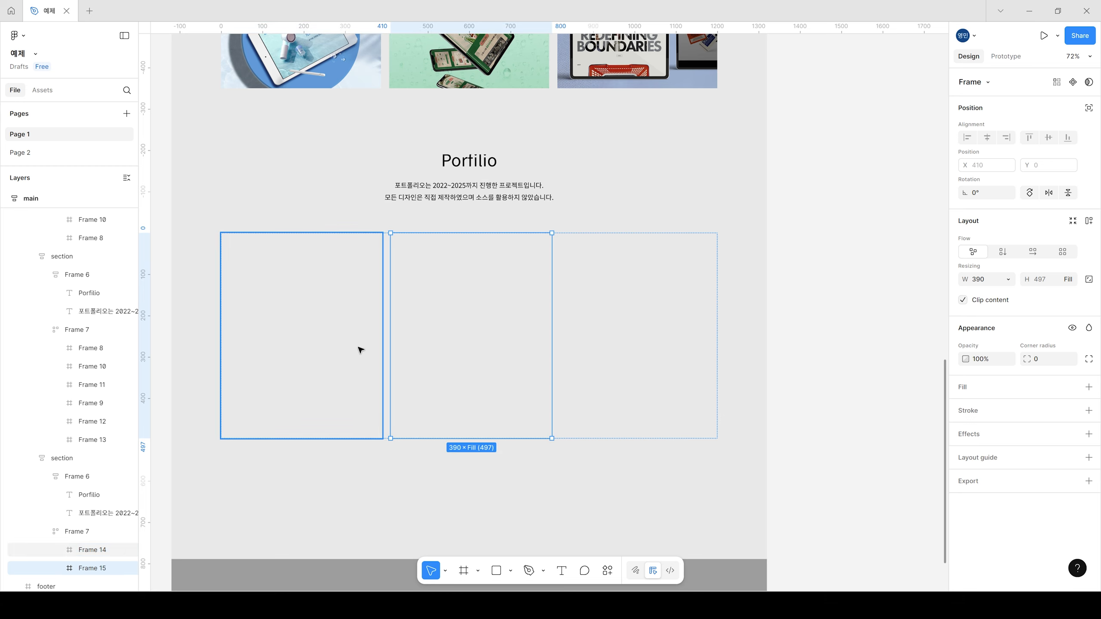
{"action": "left_click", "coordinate": [361, 342], "text": "shift"}
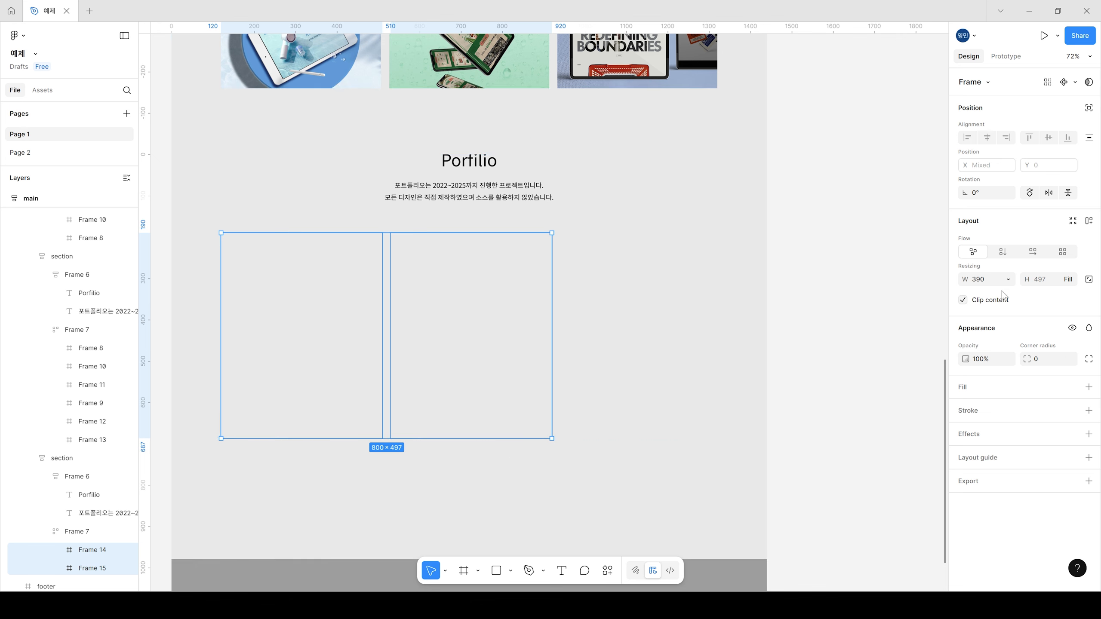
{"action": "left_click", "coordinate": [1008, 279]}
{"action": "left_click", "coordinate": [1012, 292]}
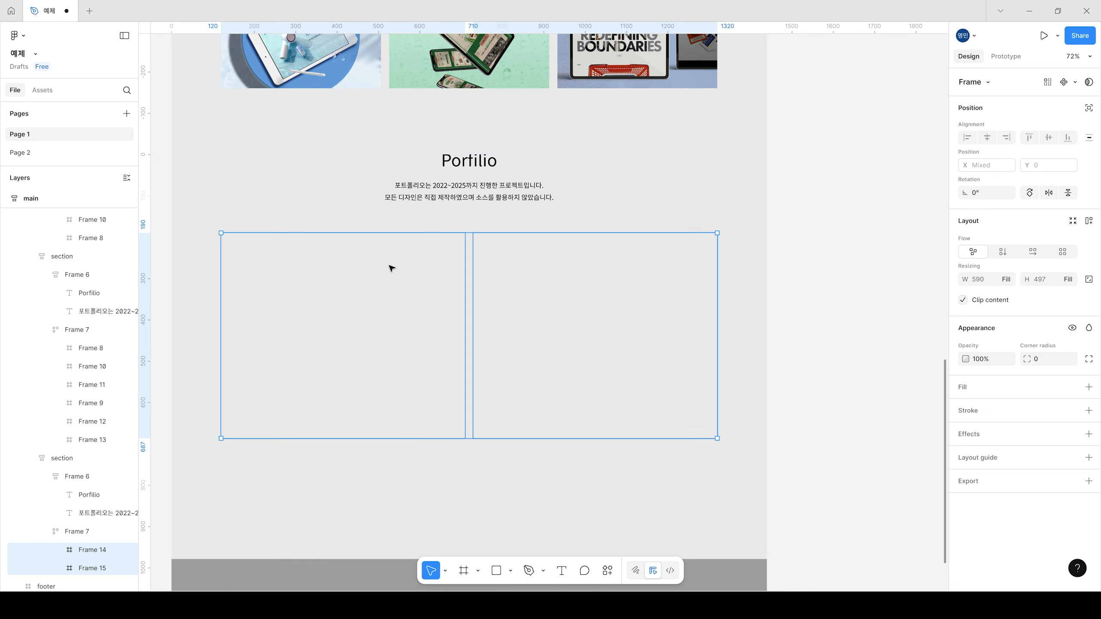
Step: Fill the first of the two frames with the blue tablet image from the computer
{"action": "left_click", "coordinate": [389, 312]}
{"action": "left_click", "coordinate": [533, 316]}
{"action": "left_click", "coordinate": [327, 352]}
{"action": "left_click", "coordinate": [513, 349]}
{"action": "left_click", "coordinate": [396, 345]}
{"action": "left_click", "coordinate": [966, 388]}
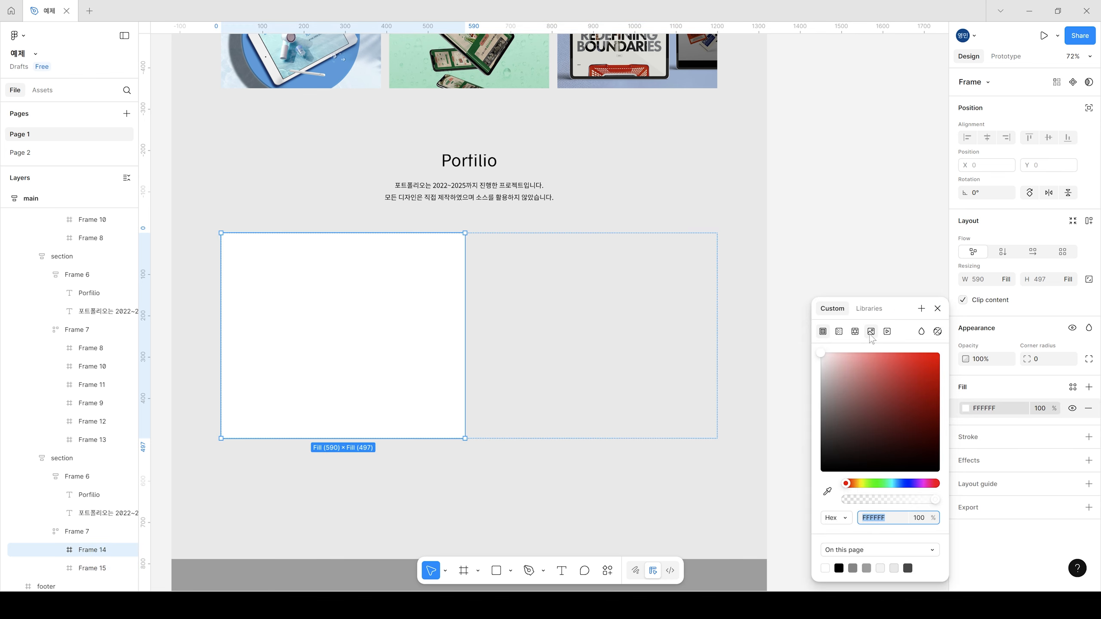
{"action": "left_click", "coordinate": [870, 332]}
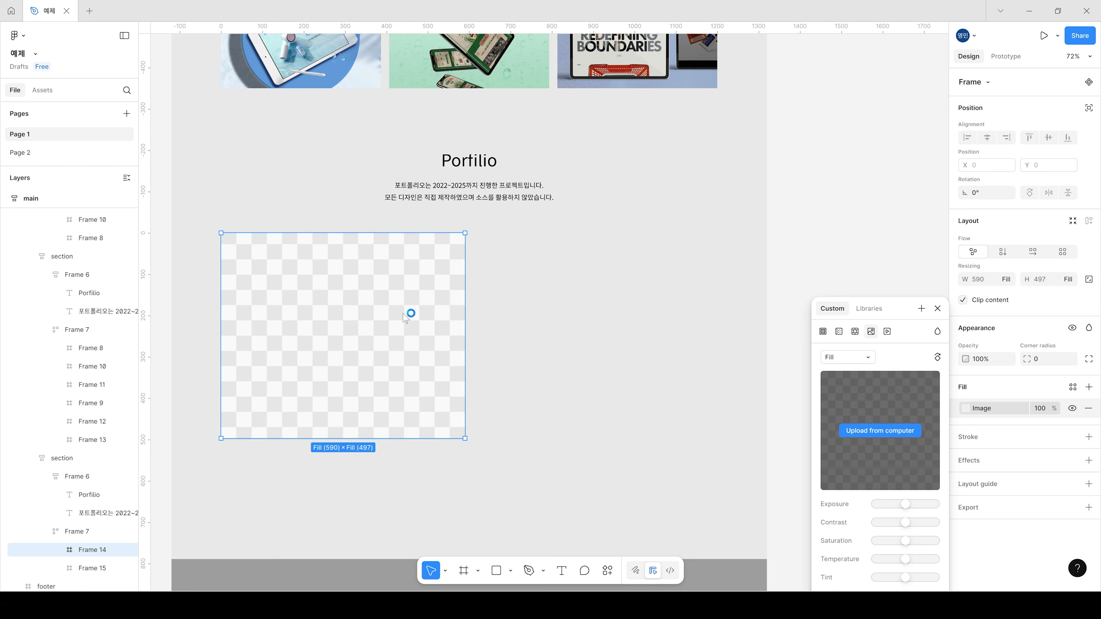
{"action": "double_click", "coordinate": [196, 98]}
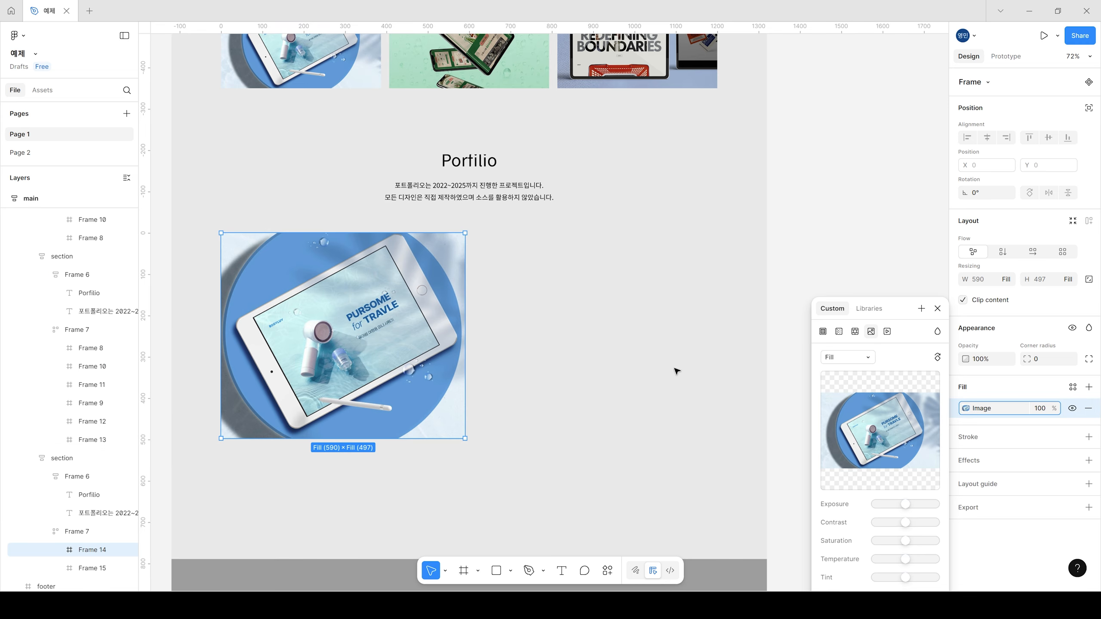
Step: Apply a vertical auto layout to the empty frame beside the tablet image
{"action": "left_click", "coordinate": [479, 331]}
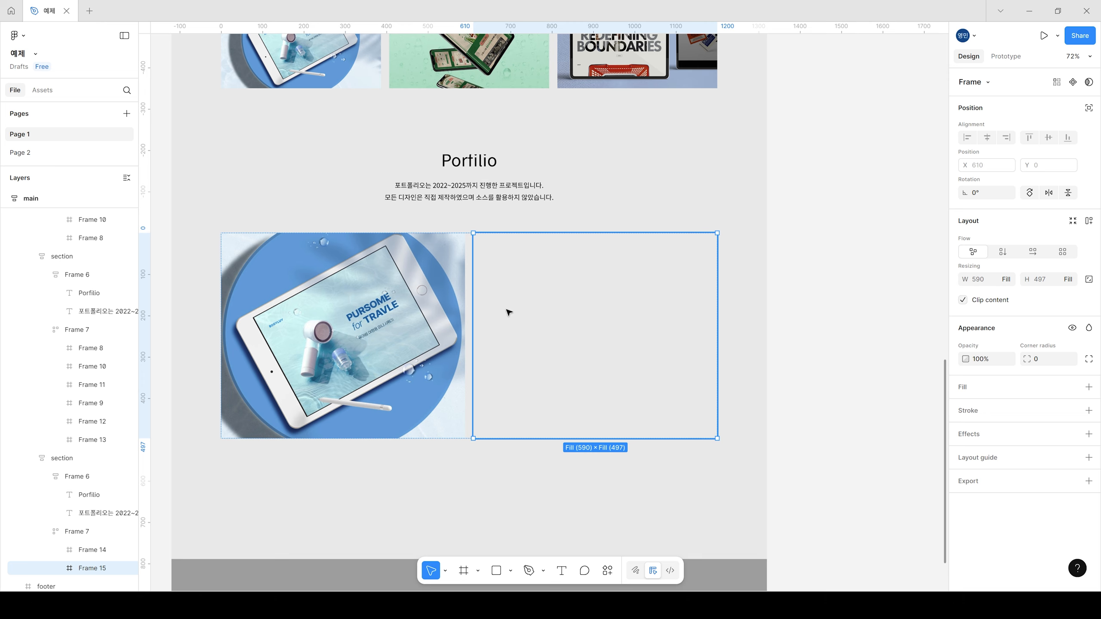
{"action": "left_click", "coordinate": [1004, 255]}
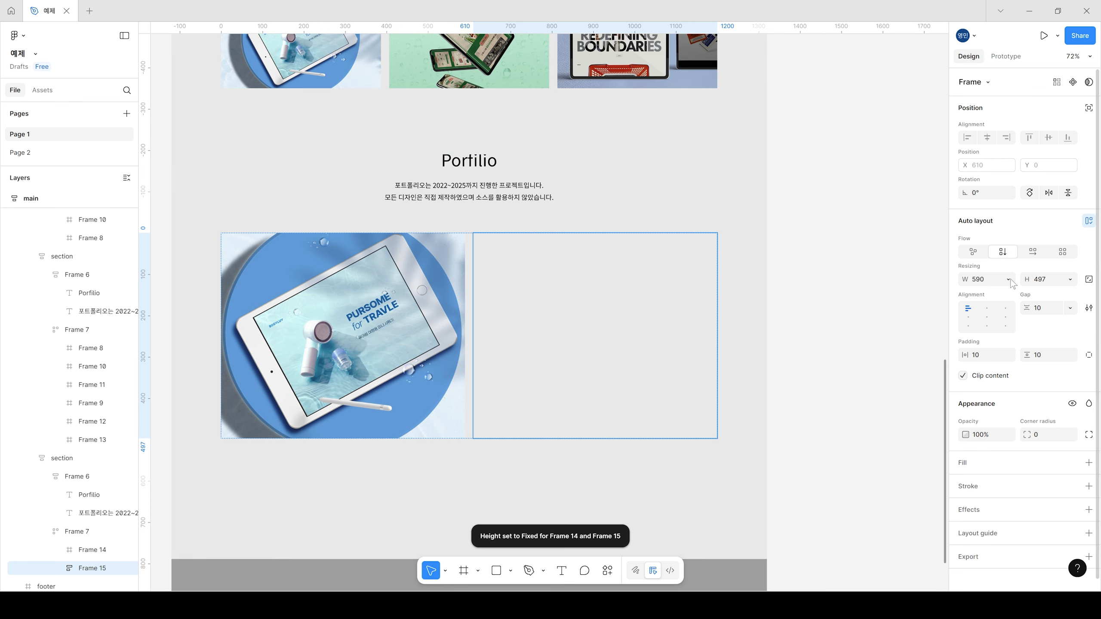
{"action": "left_click", "coordinate": [1066, 280]}
{"action": "left_click", "coordinate": [1040, 279]}
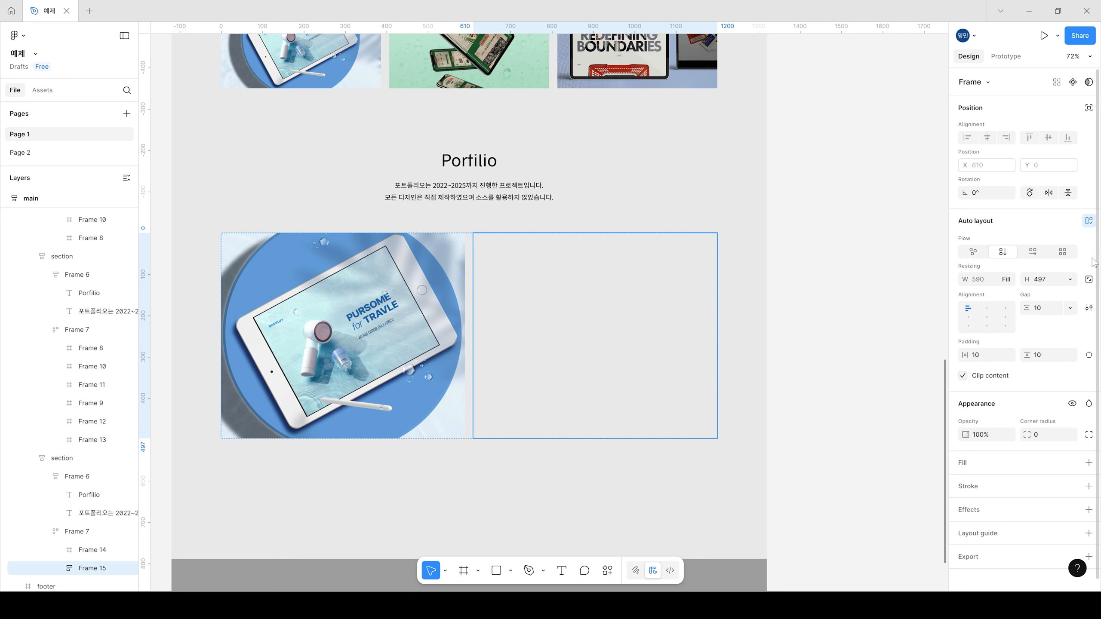
{"action": "left_click", "coordinate": [1013, 285]}
{"action": "left_click", "coordinate": [1082, 259]}
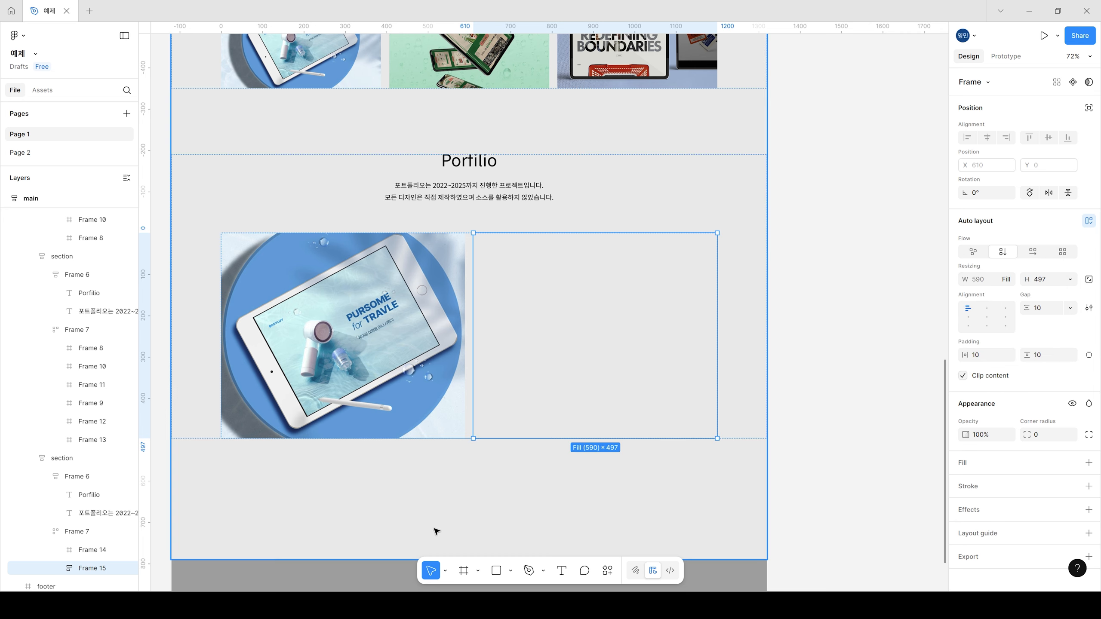
Step: Draw a frame inside the vertical auto layout, set its width to Fill container and resize its height to about 84
{"action": "left_click", "coordinate": [463, 570]}
{"action": "left_click_drag", "start_coordinate": [477, 237], "coordinate": [589, 282]}
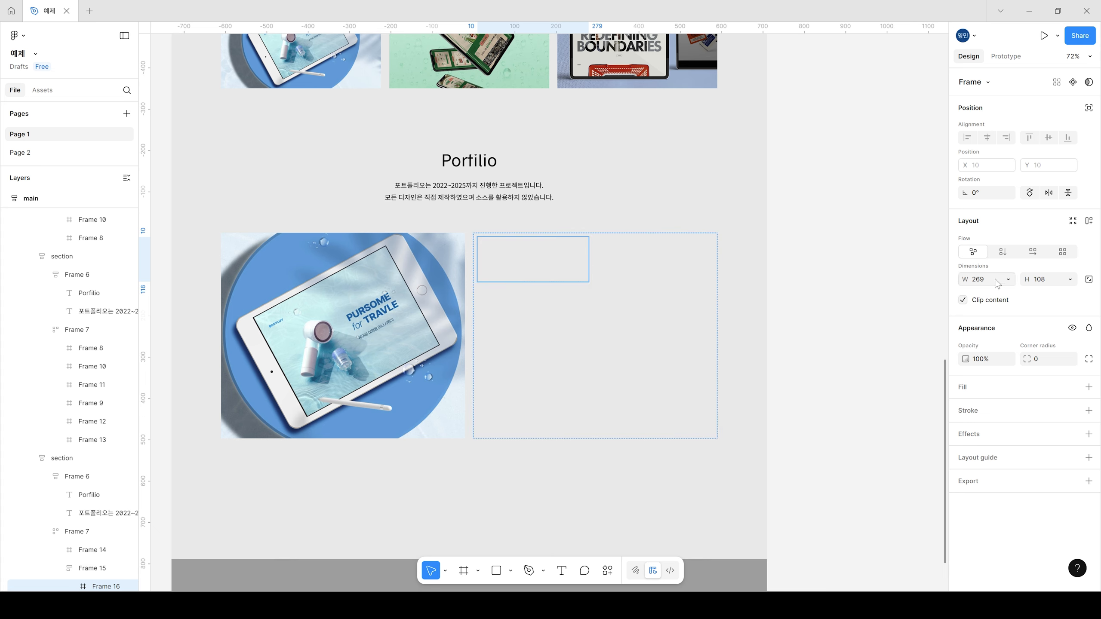
{"action": "left_click", "coordinate": [1007, 279]}
{"action": "left_click", "coordinate": [1008, 296]}
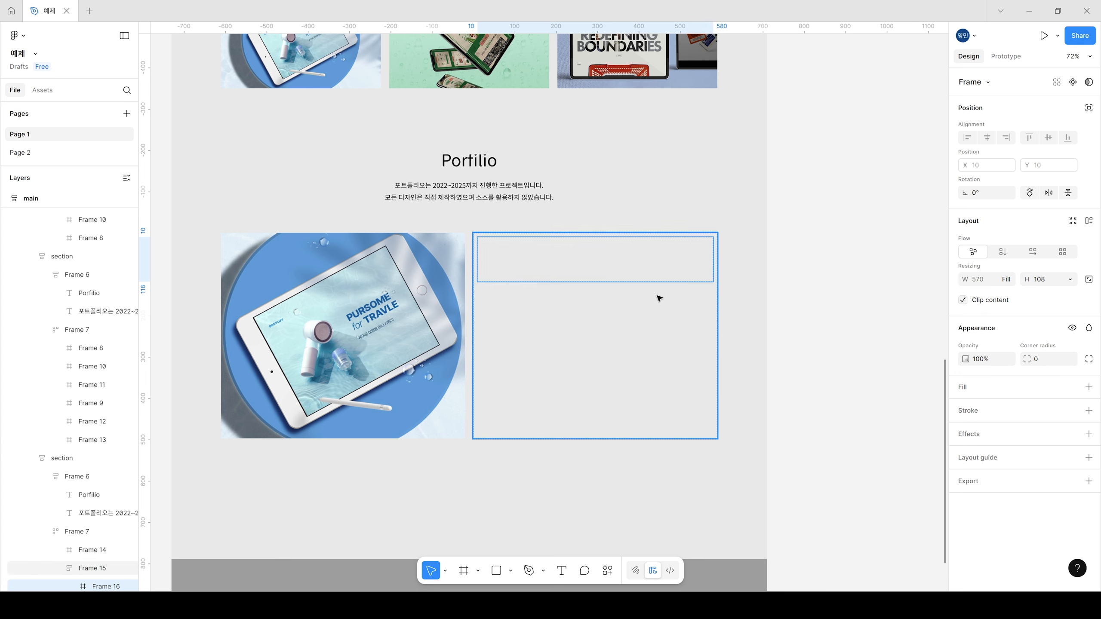
{"action": "left_click_drag", "start_coordinate": [652, 283], "coordinate": [652, 272]}
Step: Fill the new inner frame with the dark grey colour 6F6F6F
{"action": "left_click", "coordinate": [963, 387]}
{"action": "left_click", "coordinate": [966, 408]}
{"action": "left_click", "coordinate": [898, 402]}
{"action": "left_click_drag", "start_coordinate": [846, 425], "coordinate": [820, 420]}
{"action": "left_click", "coordinate": [855, 223]}
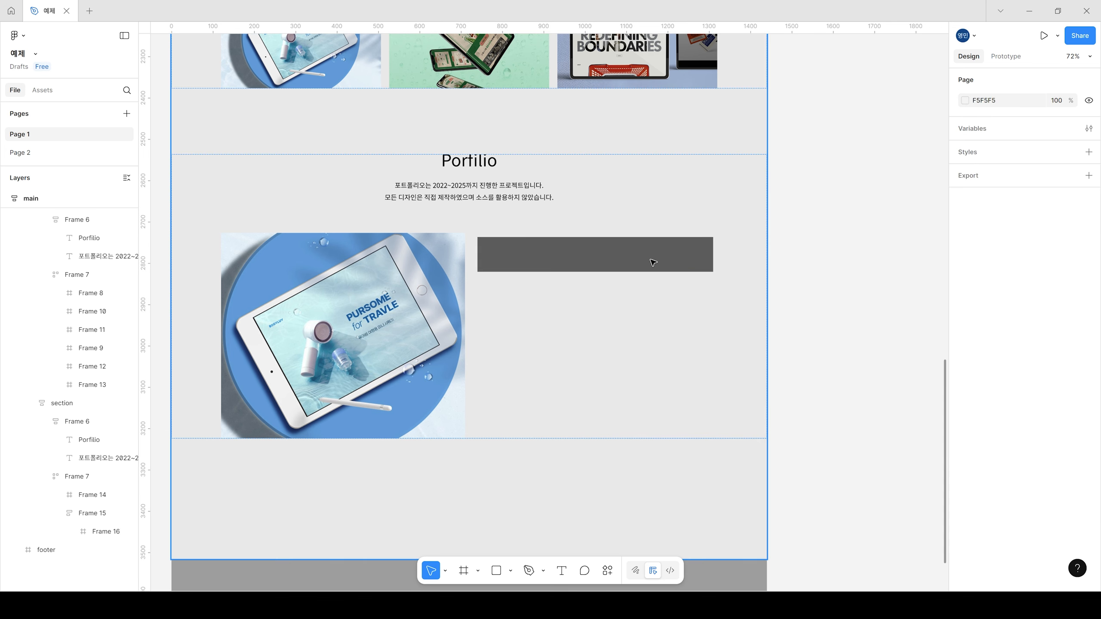
Step: Duplicate the grey block twice below itself, making the second block about 196 high and the third about 76 high
{"action": "left_click", "coordinate": [653, 261]}
{"action": "left_click", "coordinate": [648, 265]}
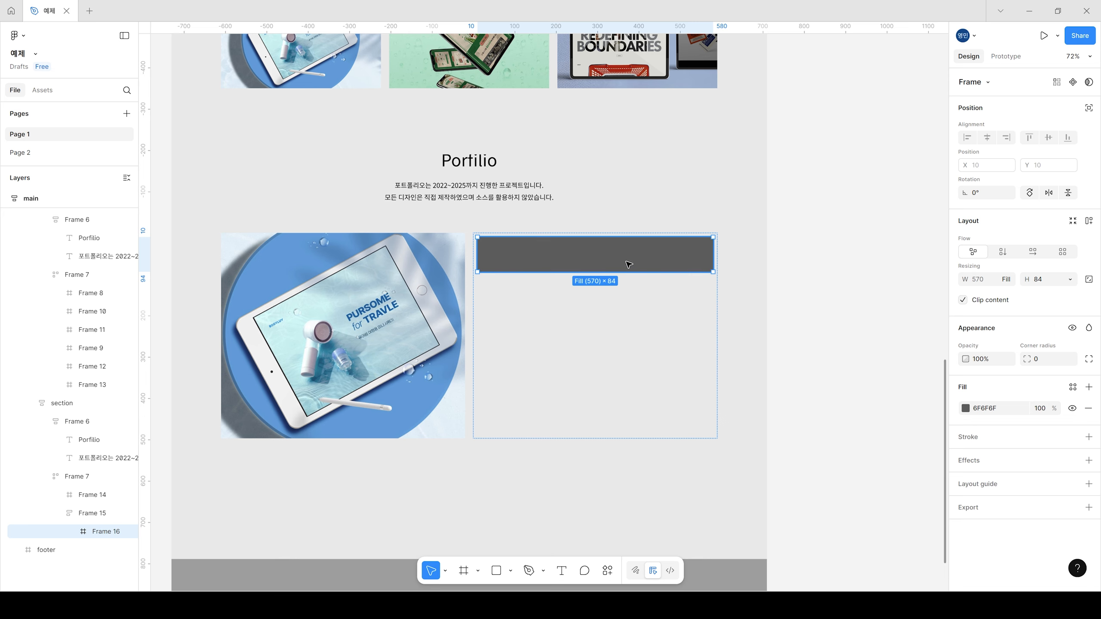
{"action": "key", "text": "ctrl+d"}
{"action": "left_click_drag", "start_coordinate": [606, 312], "coordinate": [608, 357]}
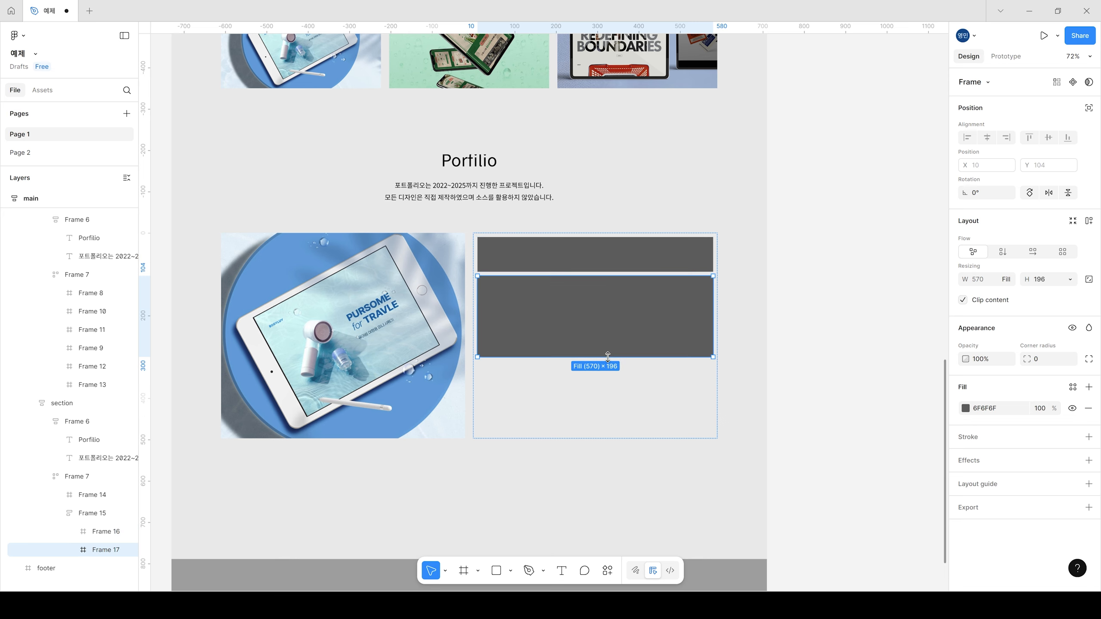
{"action": "key", "text": "ctrl+d"}
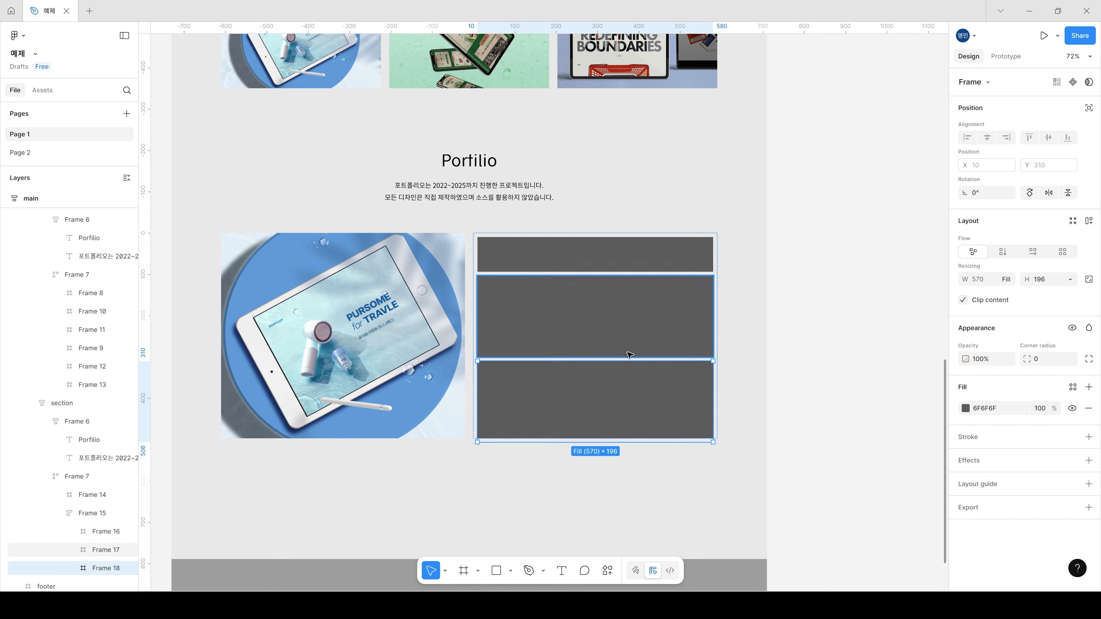
{"action": "left_click_drag", "start_coordinate": [590, 439], "coordinate": [590, 393]}
Step: Set the vertical gap between the three grey blocks to 20
{"action": "left_click", "coordinate": [647, 434]}
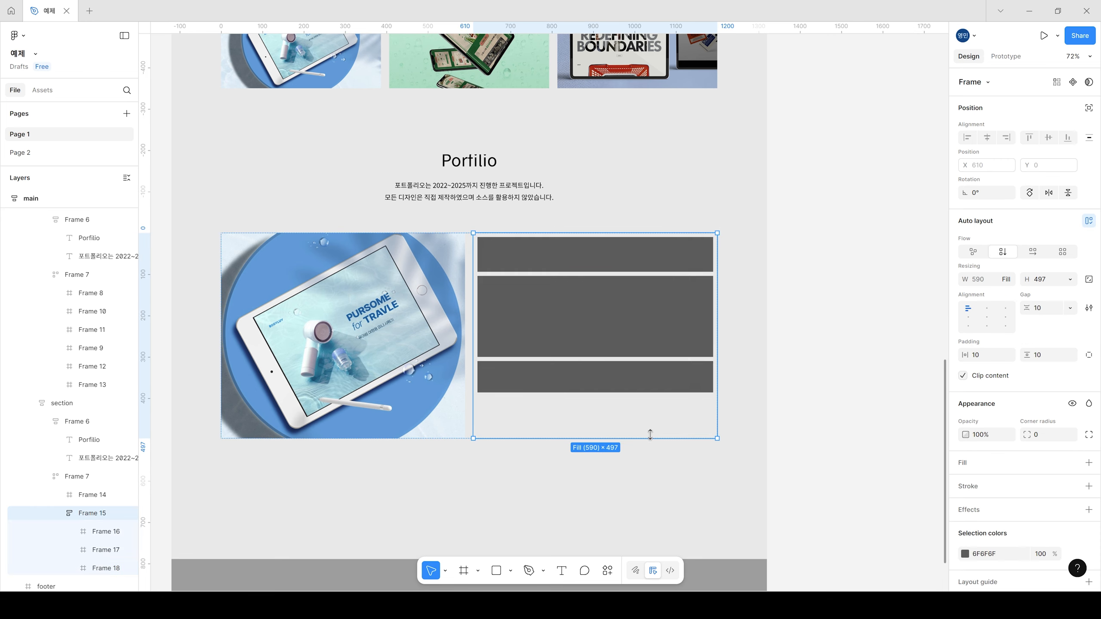
{"action": "left_click", "coordinate": [1069, 309]}
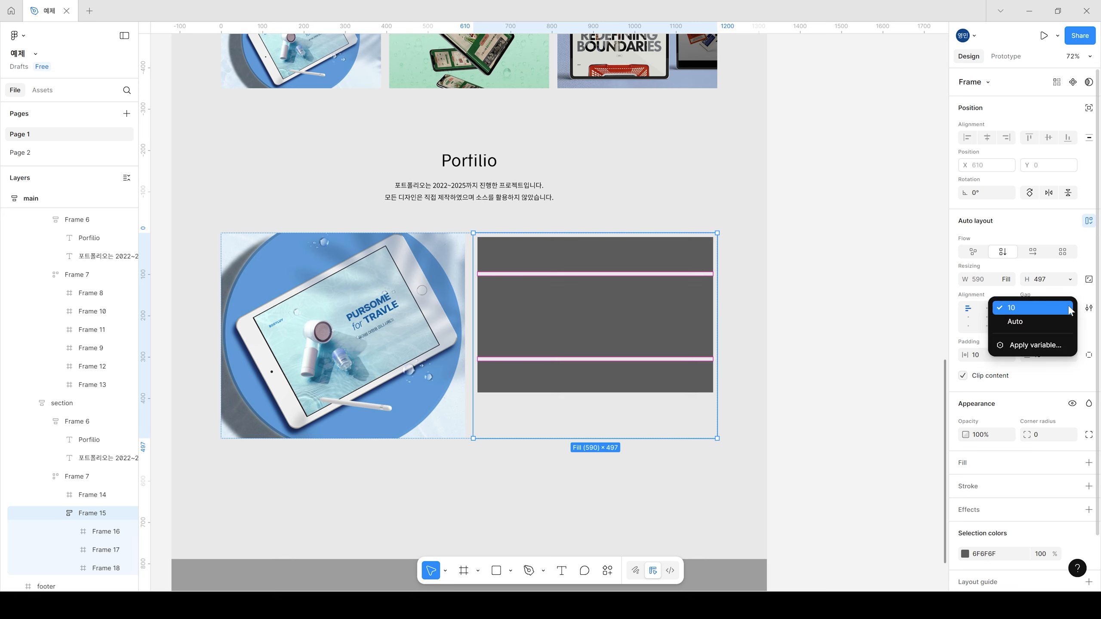
{"action": "left_click", "coordinate": [1080, 296]}
{"action": "left_click", "coordinate": [1052, 308]}
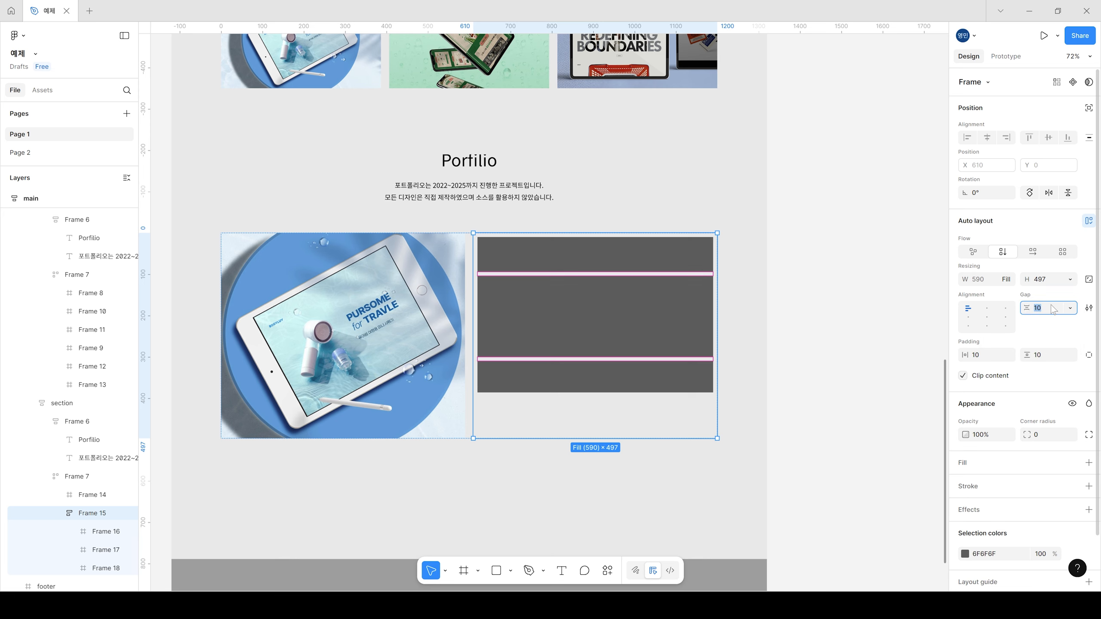
{"action": "type", "text": "20"}
{"action": "key", "text": "Return"}
{"action": "left_click", "coordinate": [845, 285]}
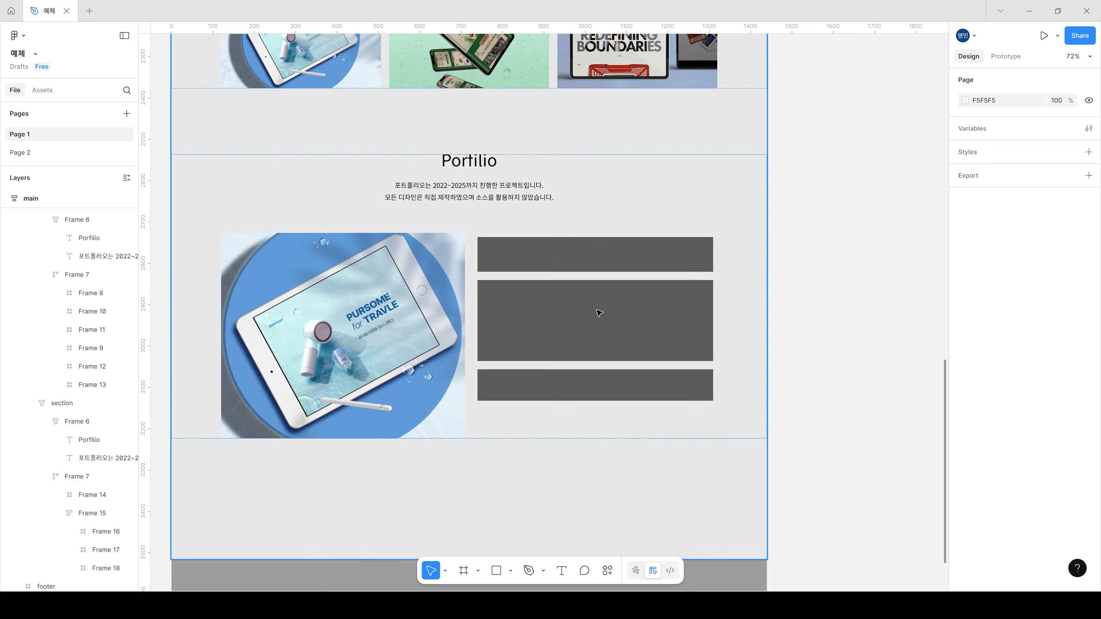
Step: Inspect the three stacked grey blocks and the auto layout settings of the frame that contains them
{"action": "left_click", "coordinate": [614, 271]}
{"action": "double_click", "coordinate": [614, 271]}
{"action": "double_click", "coordinate": [614, 271]}
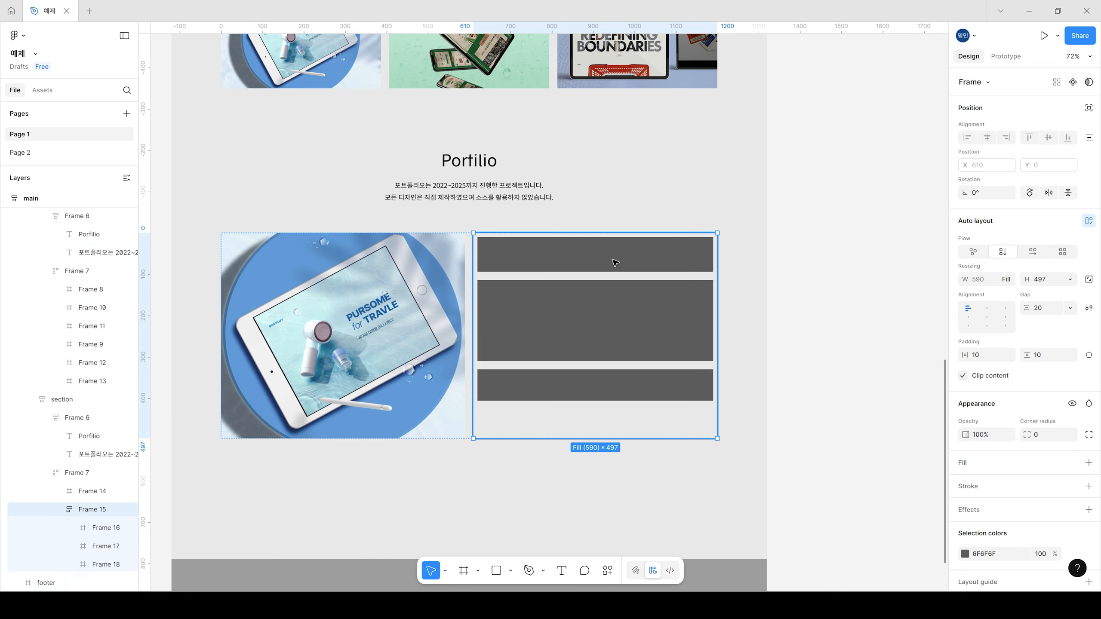
{"action": "double_click", "coordinate": [614, 271]}
{"action": "left_click", "coordinate": [611, 320], "text": "shift"}
{"action": "left_click", "coordinate": [616, 386], "text": "shift"}
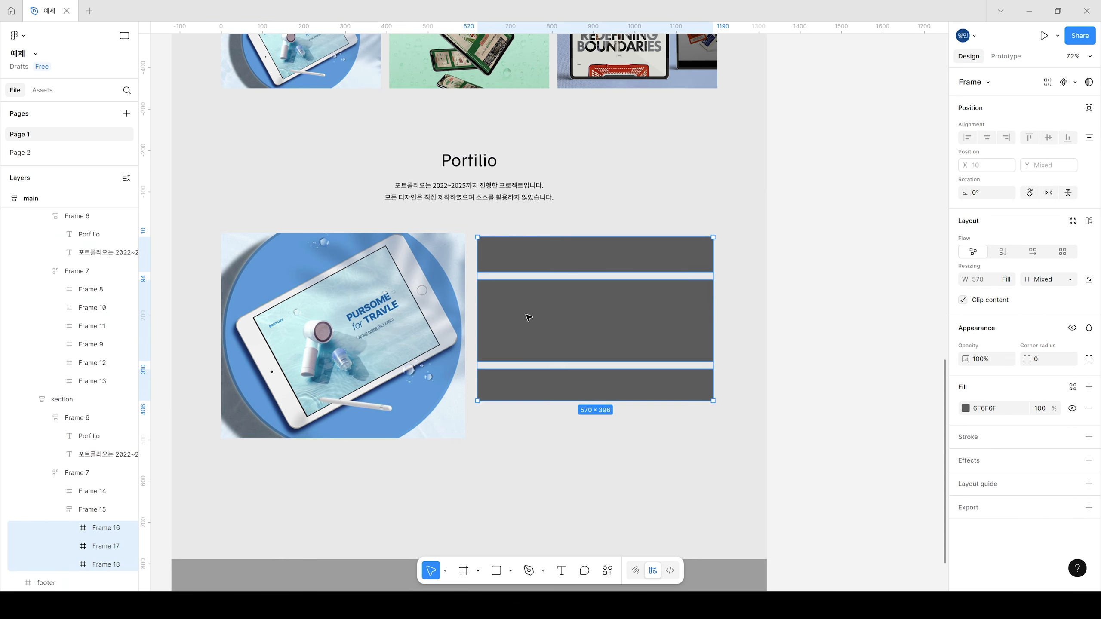
{"action": "left_click", "coordinate": [826, 320]}
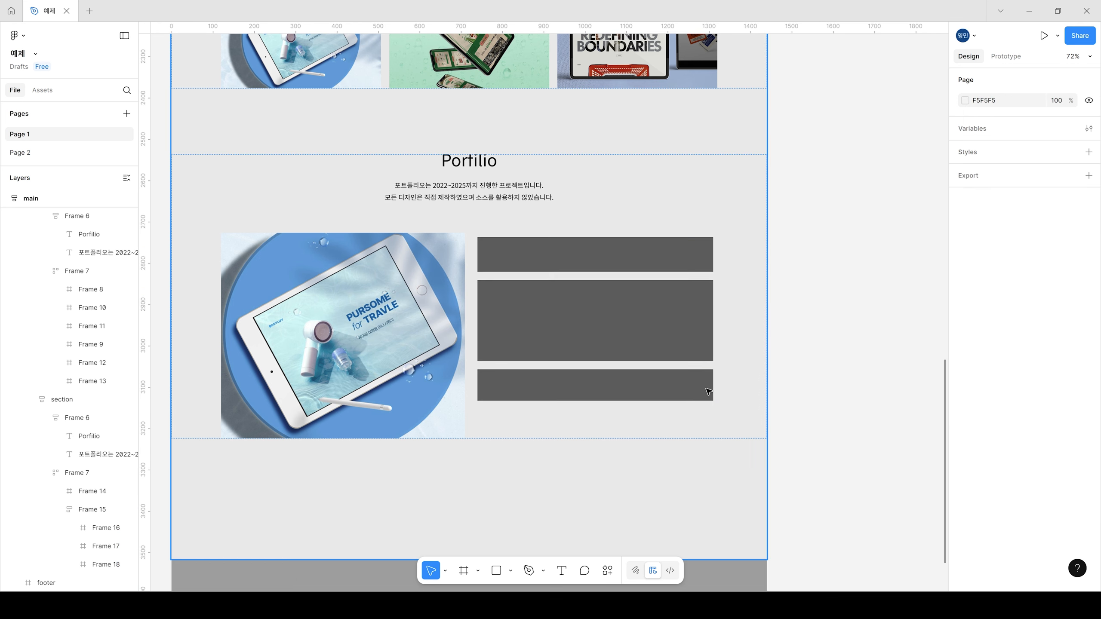
{"action": "left_click", "coordinate": [473, 282]}
{"action": "double_click", "coordinate": [472, 282]}
{"action": "double_click", "coordinate": [602, 338]}
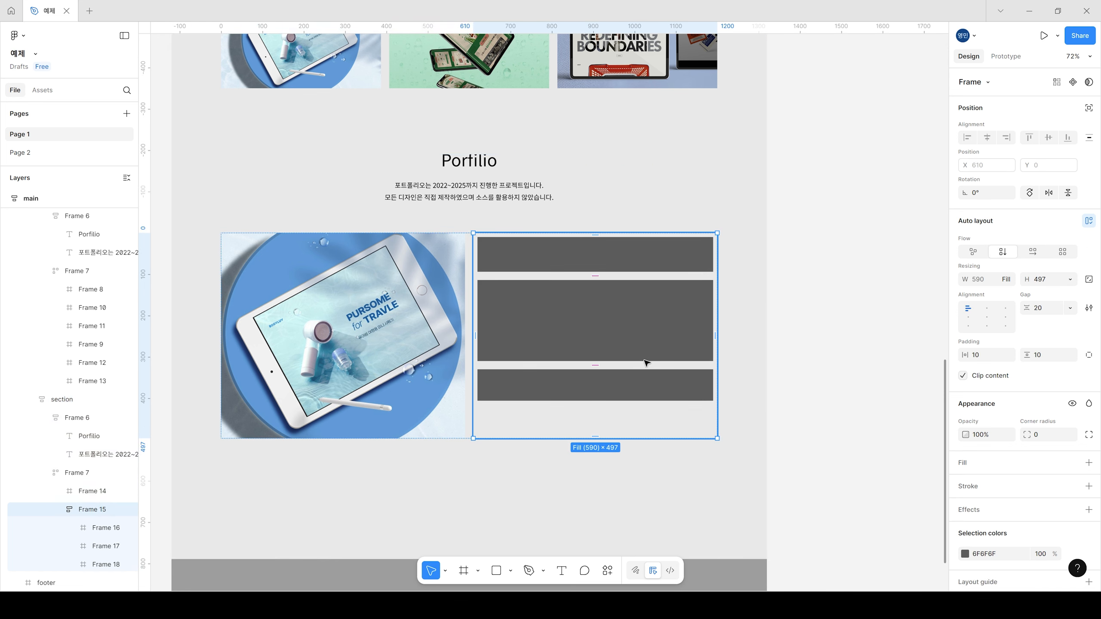
Step: Review the complete page layout from the header through the three portfolio sections to the footer
{"action": "scroll", "coordinate": [659, 372], "scroll_direction": "down", "scroll_amount": 2}
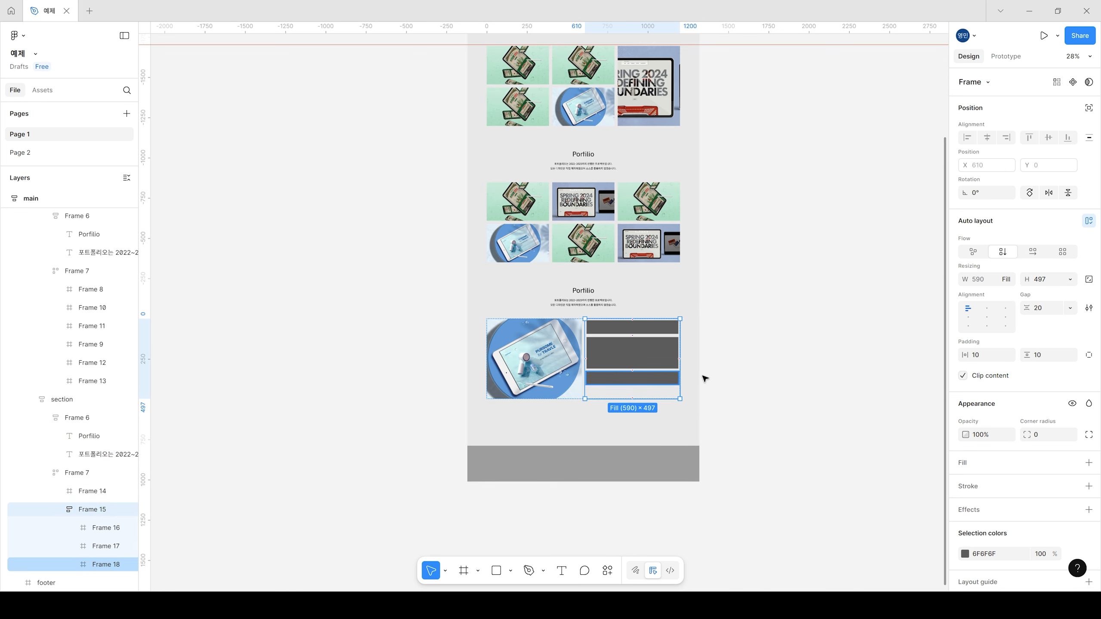
{"action": "left_click", "coordinate": [765, 313]}
{"action": "left_click_drag", "start_coordinate": [808, 134], "coordinate": [746, 324]}
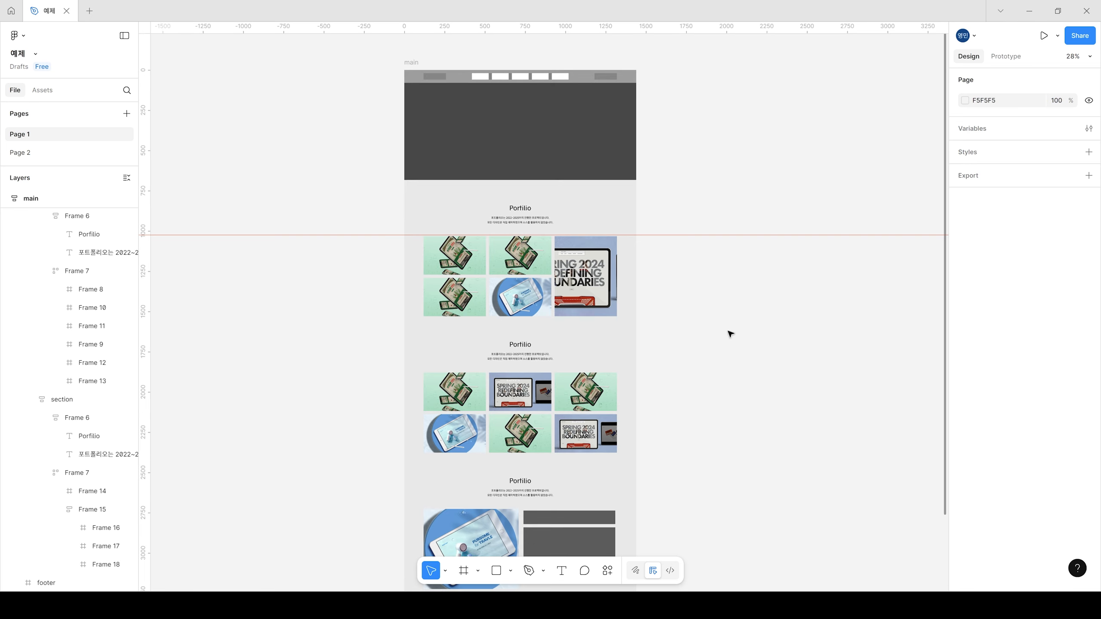
{"action": "scroll", "coordinate": [710, 371], "scroll_direction": "down", "scroll_amount": 2}
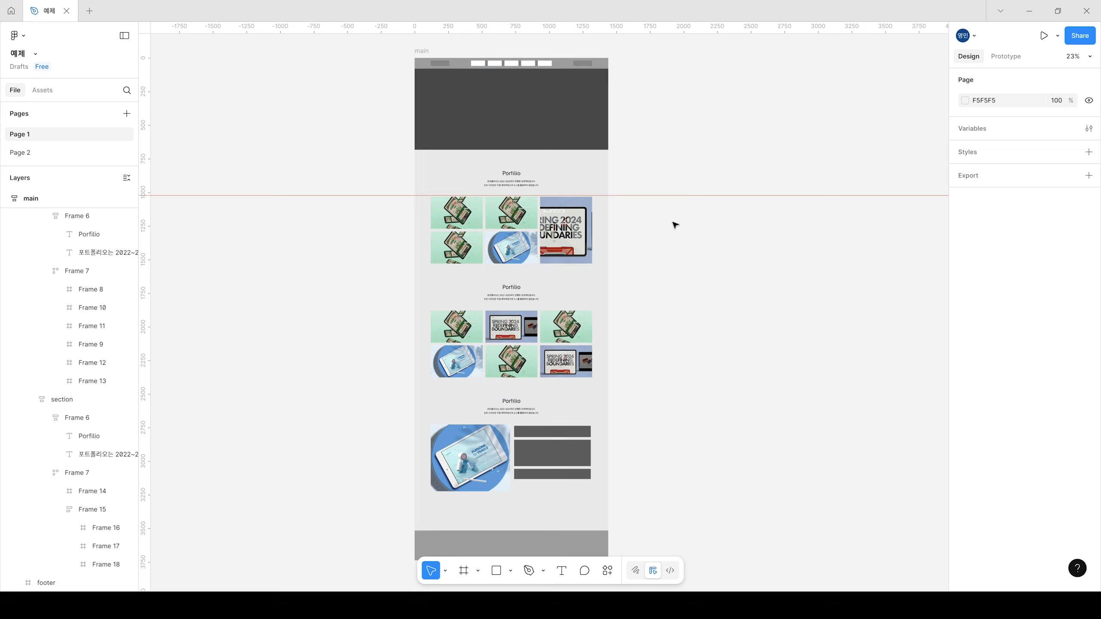
{"action": "scroll", "coordinate": [533, 180], "scroll_direction": "up", "scroll_amount": 3}
{"action": "scroll", "coordinate": [550, 200], "scroll_direction": "up", "scroll_amount": 1}
{"action": "left_click_drag", "start_coordinate": [704, 158], "coordinate": [733, 316]}
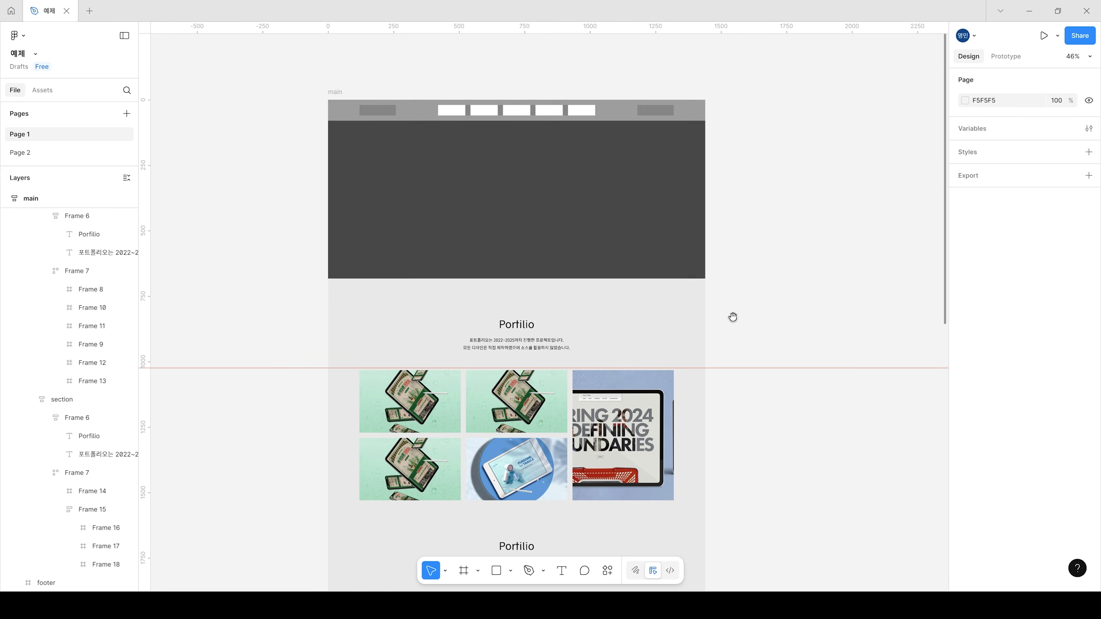
{"action": "left_click_drag", "start_coordinate": [602, 477], "coordinate": [583, 406]}
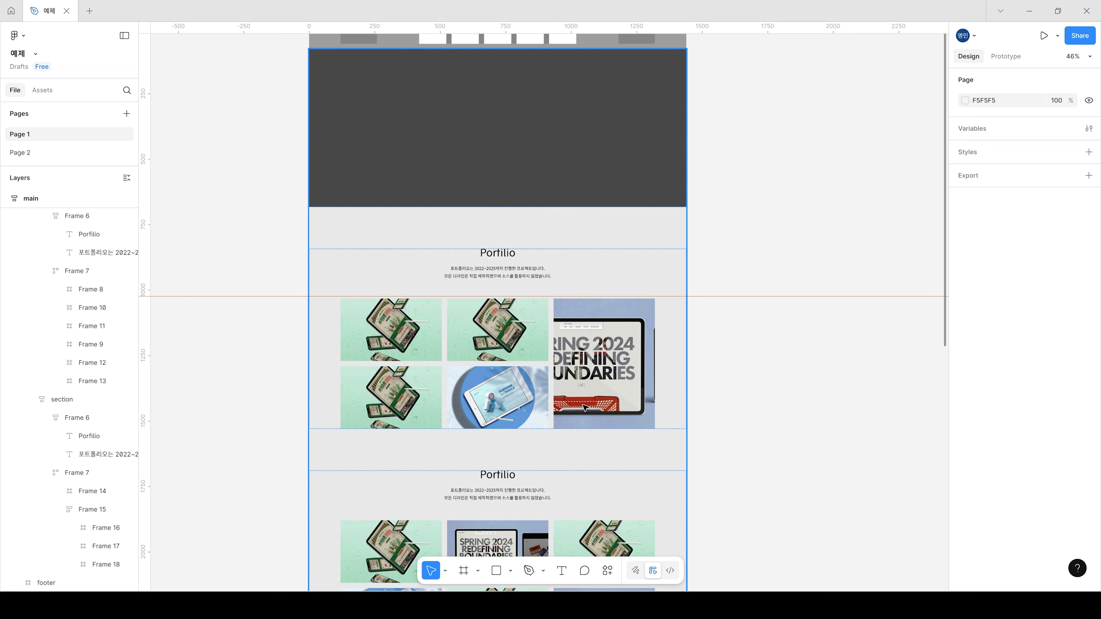
{"action": "scroll", "coordinate": [694, 304], "scroll_direction": "up", "scroll_amount": 2}
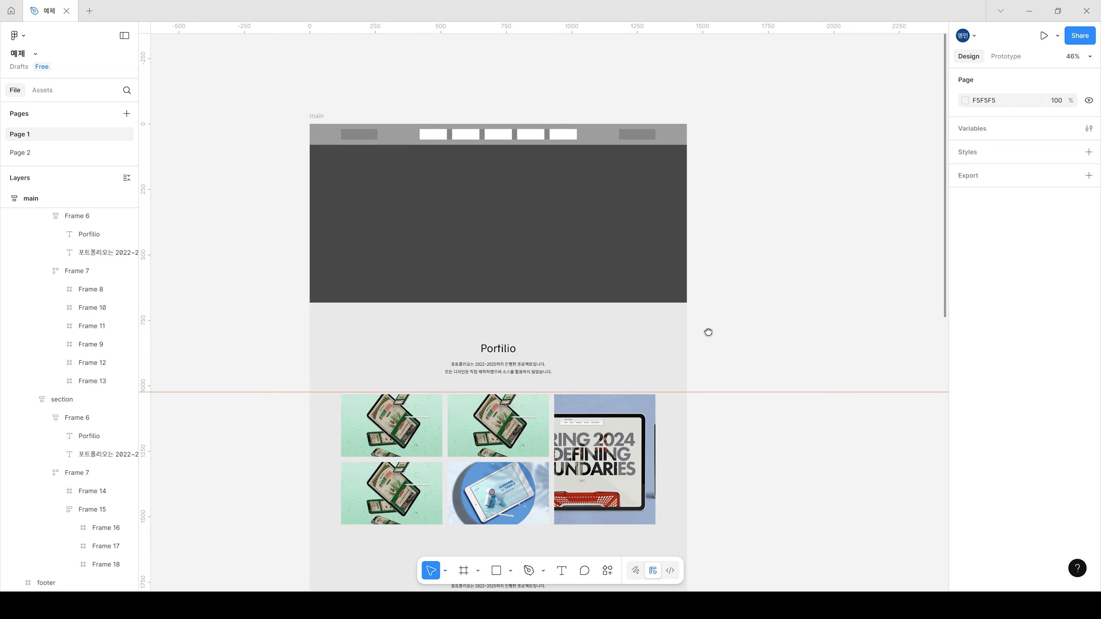
{"action": "scroll", "coordinate": [702, 518], "scroll_direction": "down", "scroll_amount": 7}
{"action": "left_click_drag", "start_coordinate": [713, 522], "coordinate": [737, 309]}
{"action": "left_click_drag", "start_coordinate": [771, 455], "coordinate": [767, 328]}
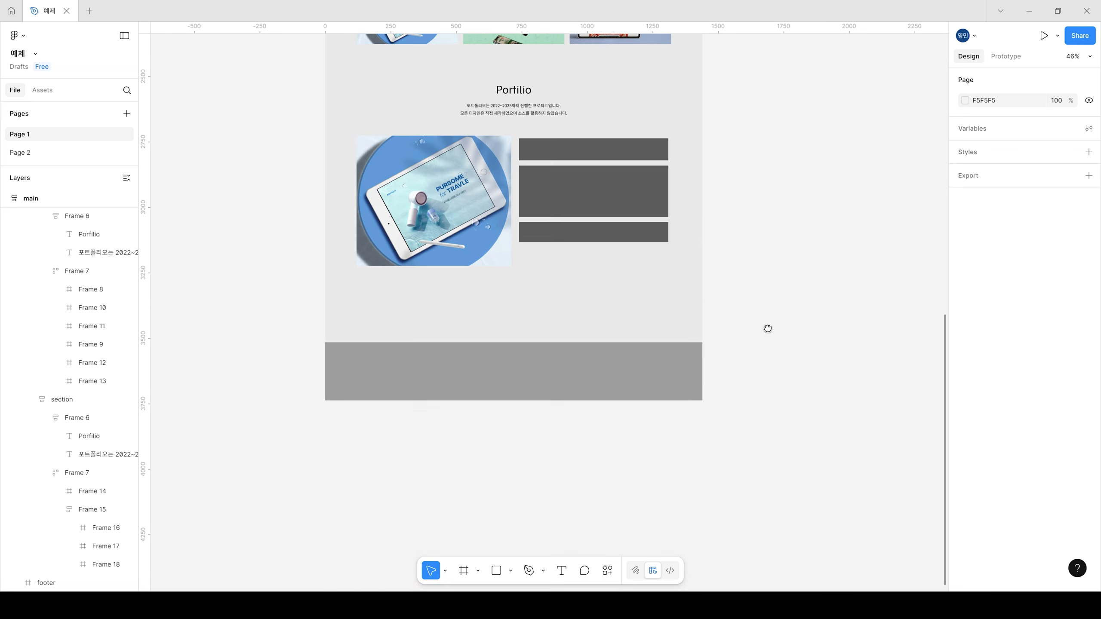